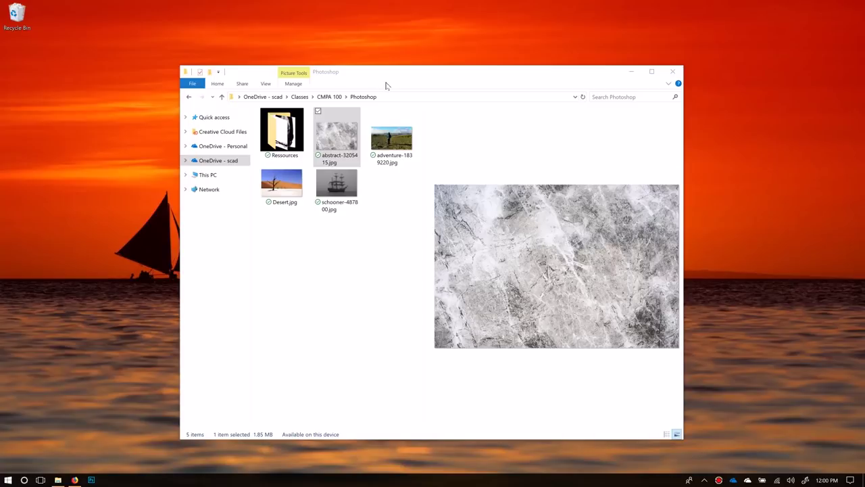
- Launch Photoshop, then return to the folder of practice images and clear the file selection
{"action": "left_click", "coordinate": [93, 481]}
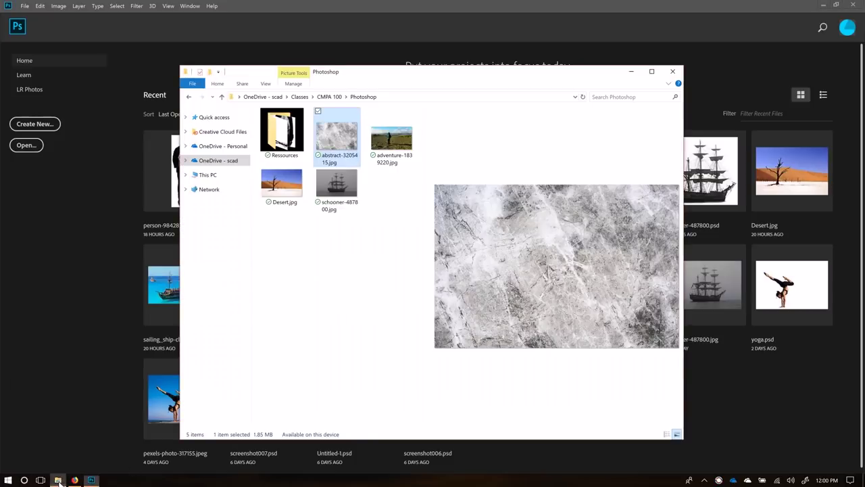
{"action": "left_click", "coordinate": [58, 480]}
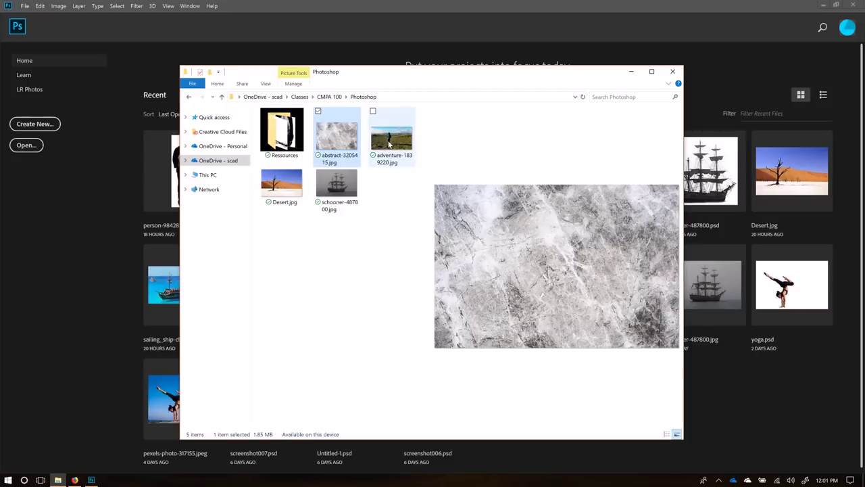
{"action": "left_click", "coordinate": [387, 208]}
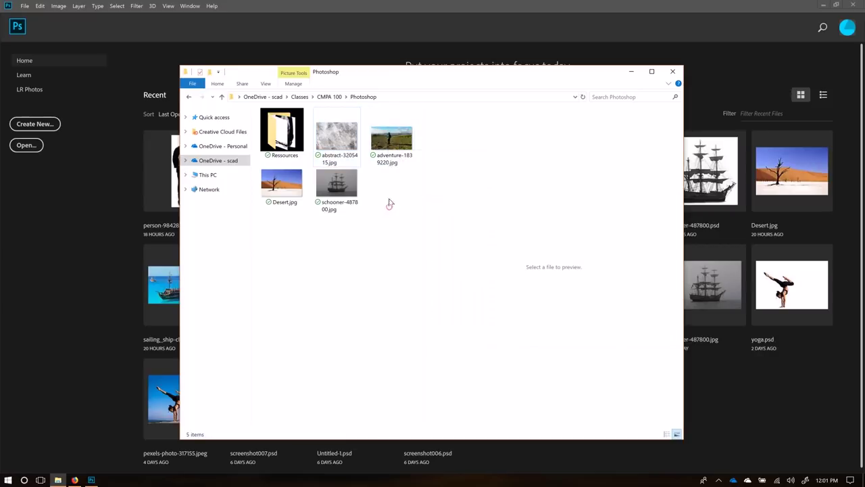
- Preview the desert, abstract, adventure and schooner images in the folder
{"action": "left_click", "coordinate": [302, 196]}
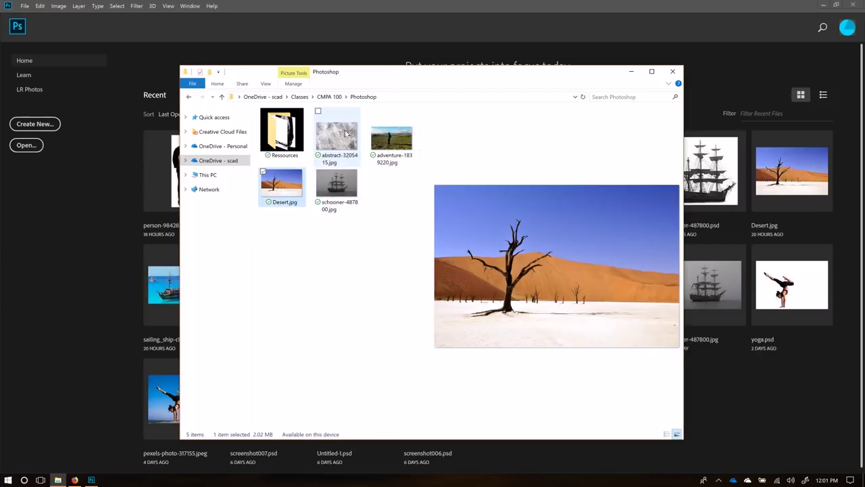
{"action": "left_click", "coordinate": [345, 139]}
{"action": "left_click", "coordinate": [396, 145]}
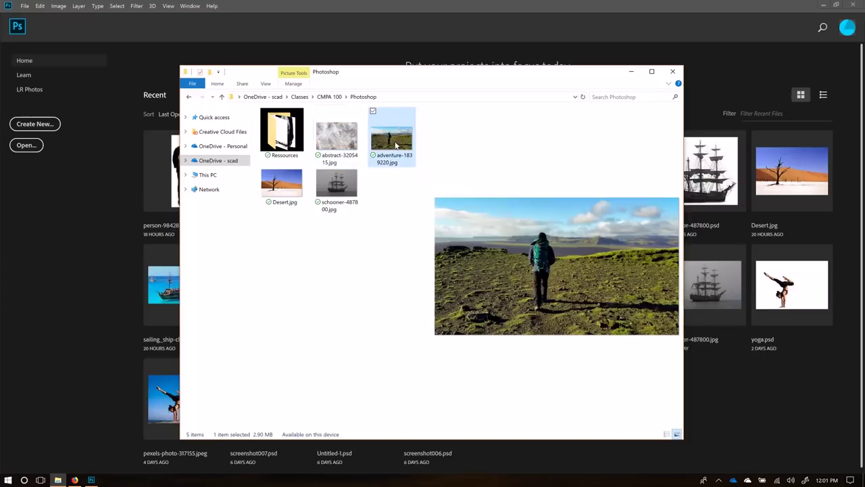
{"action": "key", "text": "Down"}
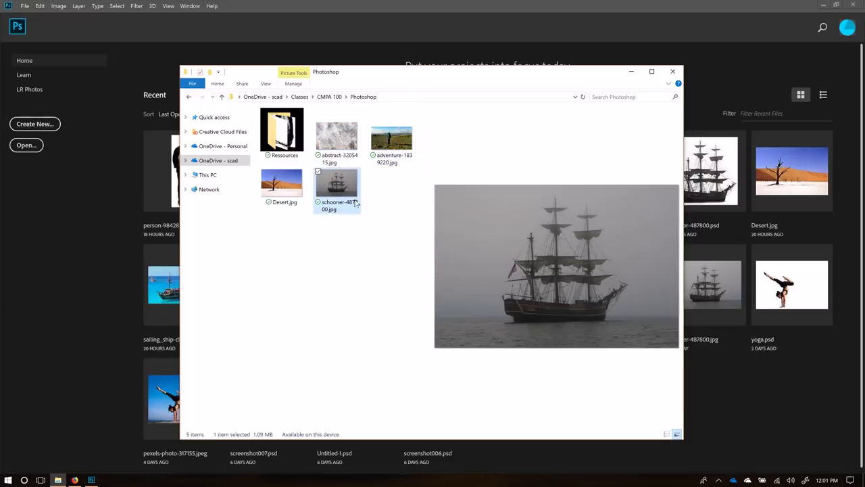
- Open Desert.jpg in the default photo viewer and close the viewer again
{"action": "left_click", "coordinate": [277, 189]}
{"action": "right_click", "coordinate": [277, 189]}
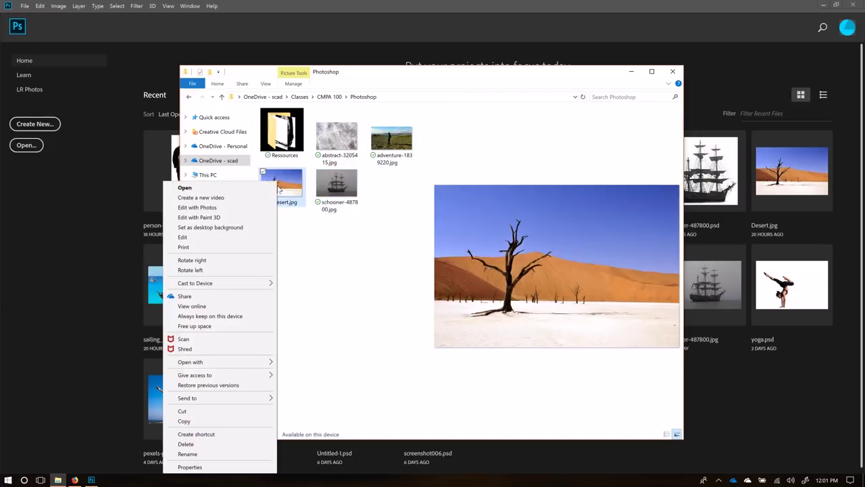
{"action": "left_click", "coordinate": [218, 188]}
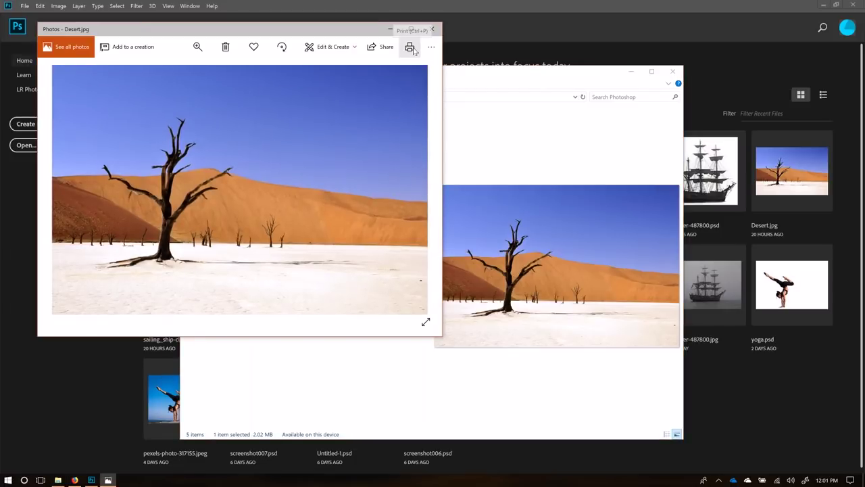
{"action": "left_click", "coordinate": [433, 28]}
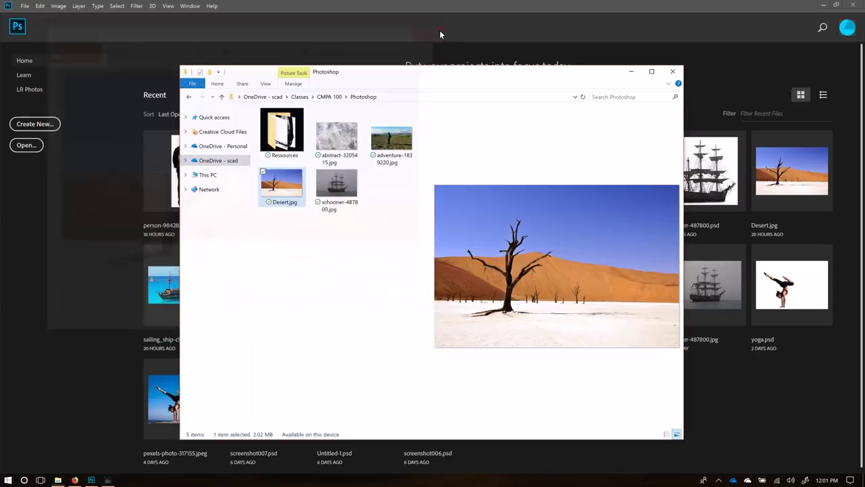
- Open Desert.jpg from the folder in Photoshop instead of the default image viewer
{"action": "right_click", "coordinate": [278, 195]}
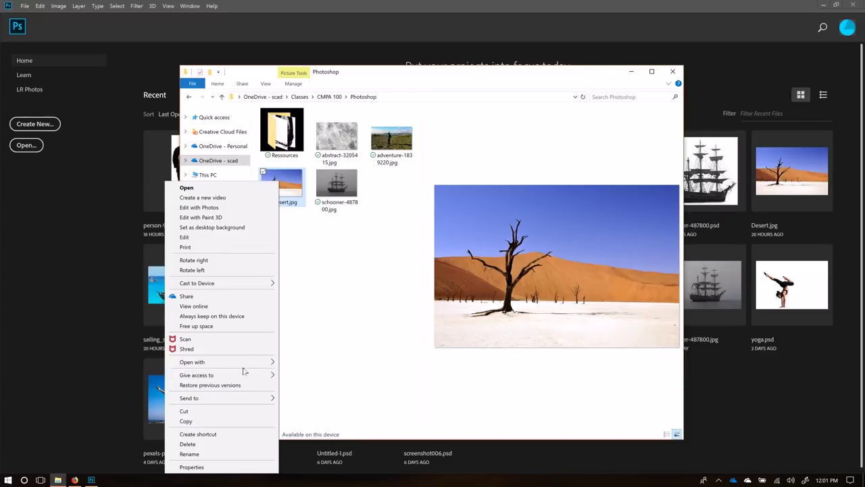
{"action": "mouse_move", "coordinate": [249, 364]}
{"action": "left_click", "coordinate": [99, 372]}
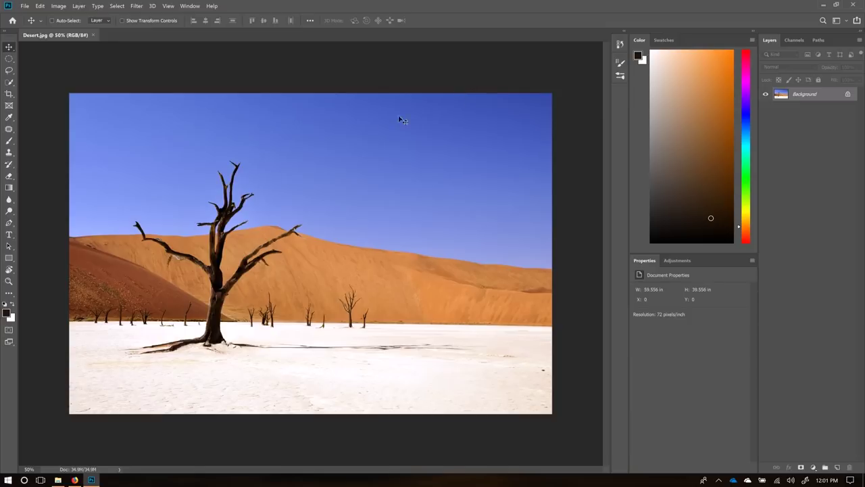
- Create a new document from the A3 print preset, 297 x 420 mm at 300 pixels/inch with a white background
{"action": "left_click", "coordinate": [25, 7]}
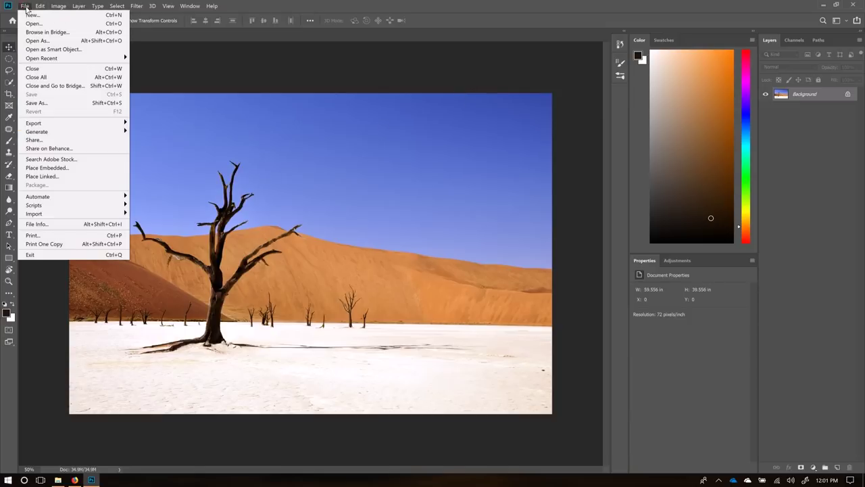
{"action": "mouse_move", "coordinate": [34, 59]}
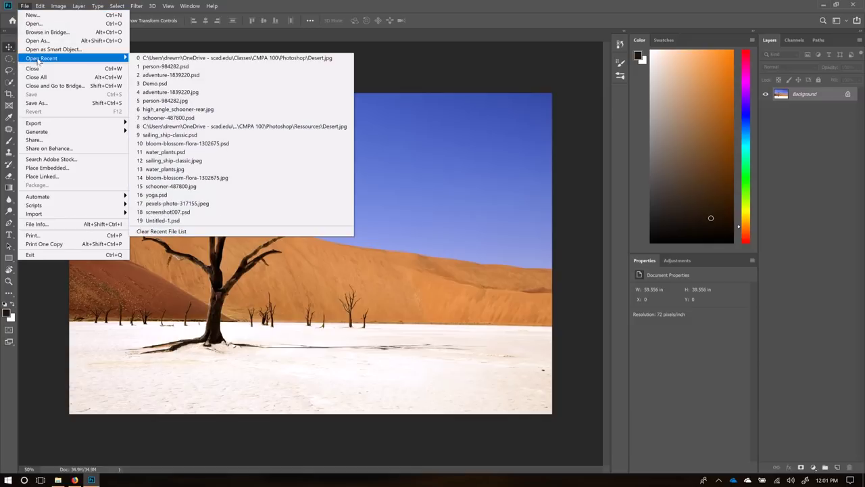
{"action": "left_click", "coordinate": [31, 15]}
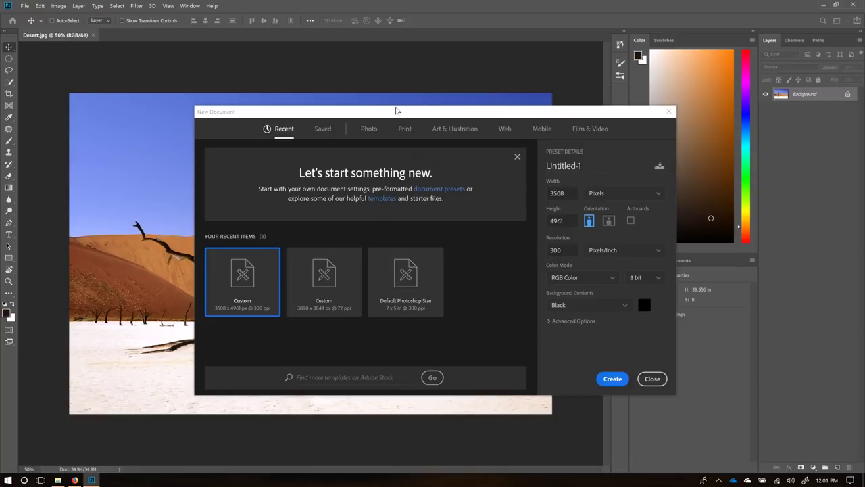
{"action": "left_click", "coordinate": [408, 131]}
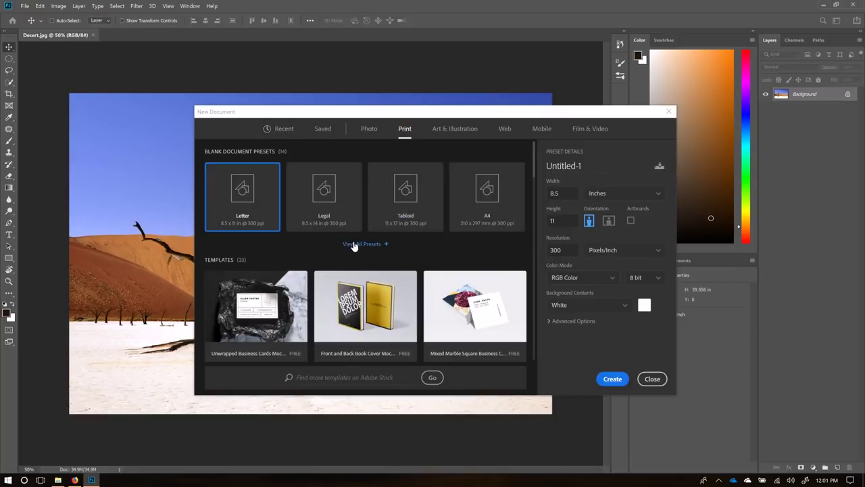
{"action": "left_click", "coordinate": [365, 244]}
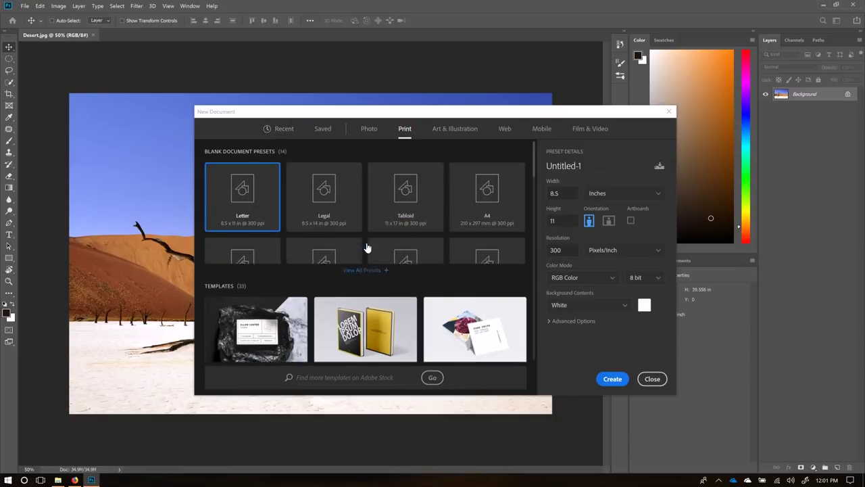
{"action": "left_click", "coordinate": [397, 283]}
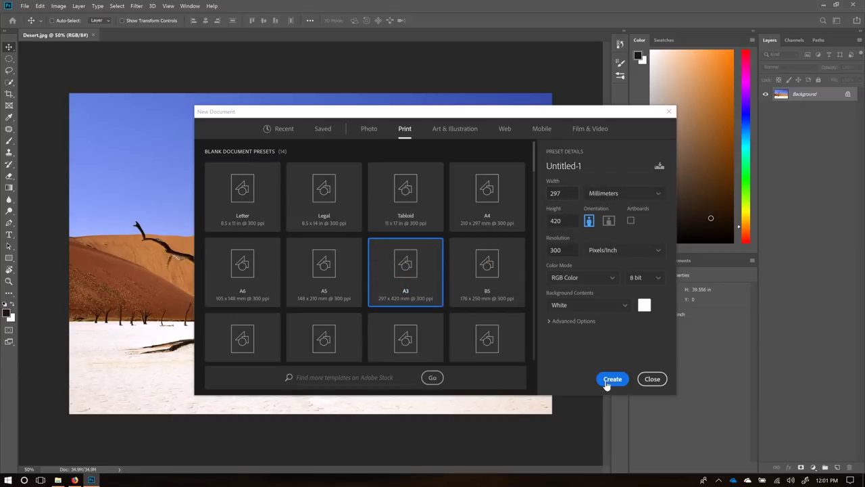
{"action": "left_click", "coordinate": [611, 380]}
{"action": "left_click", "coordinate": [612, 380]}
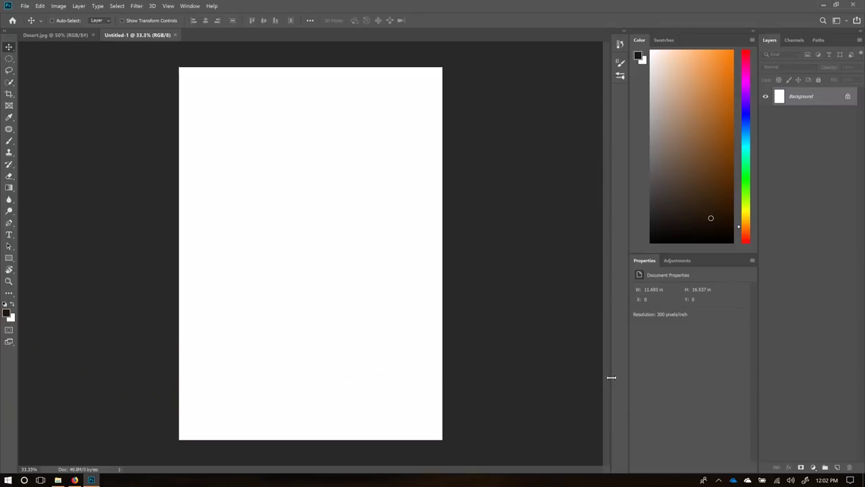
- Compare the desert photo with the blank document, leaving the desert photo active
{"action": "left_click", "coordinate": [61, 36]}
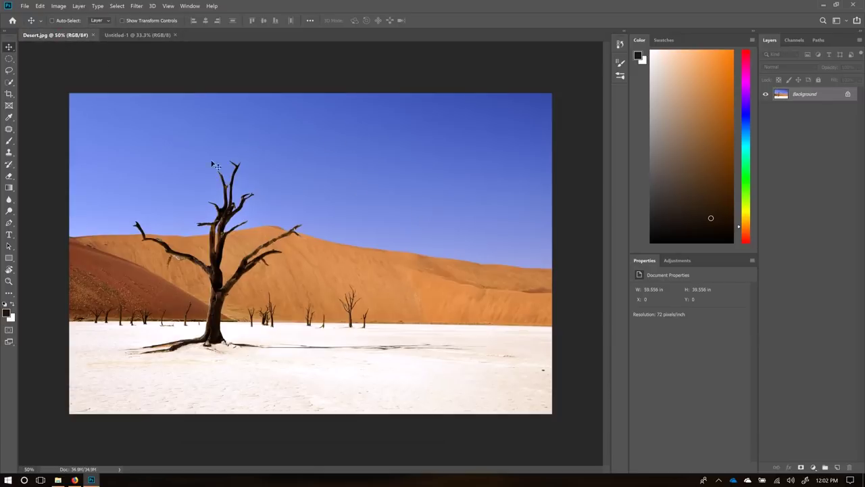
{"action": "left_click", "coordinate": [120, 37]}
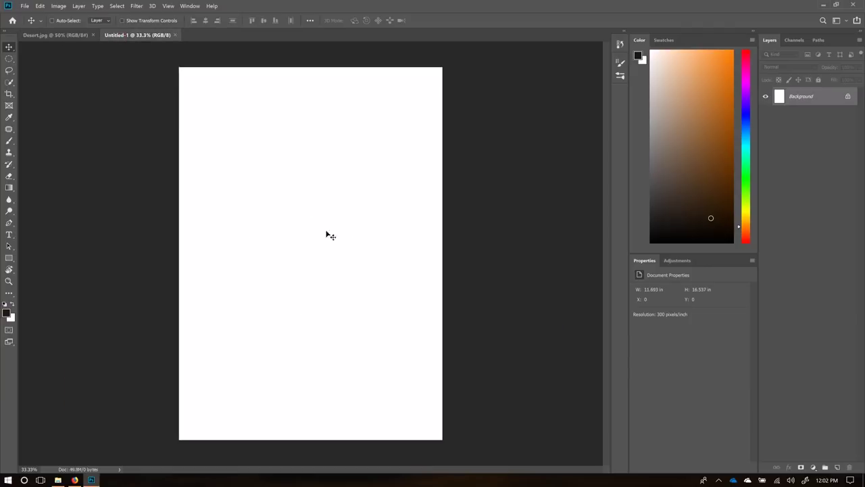
{"action": "left_click", "coordinate": [39, 37]}
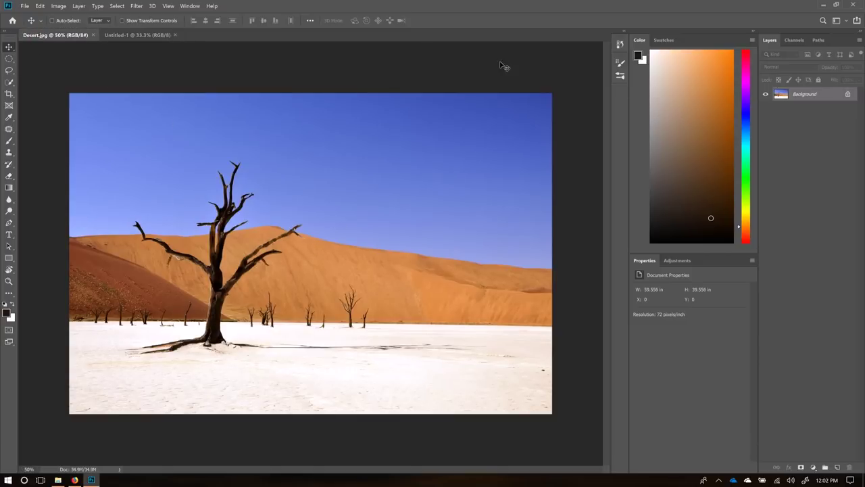
- Reset the Essentials workspace to its default layout
{"action": "left_click", "coordinate": [190, 7]}
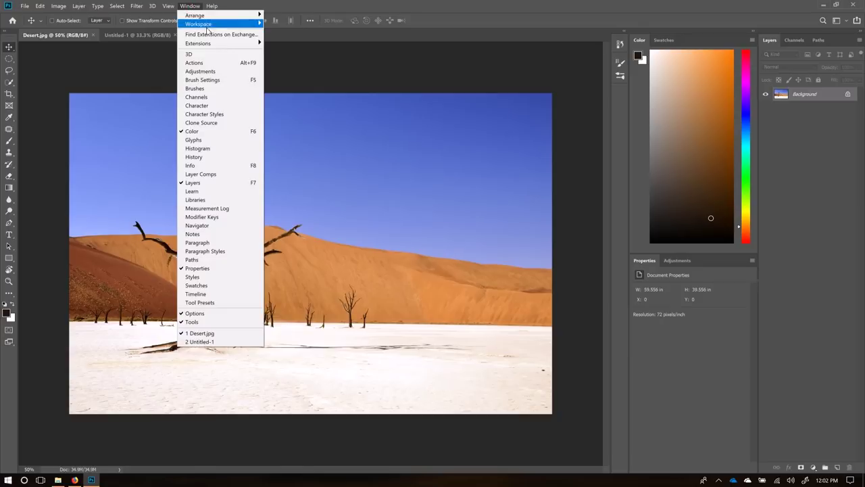
{"action": "mouse_move", "coordinate": [207, 27]}
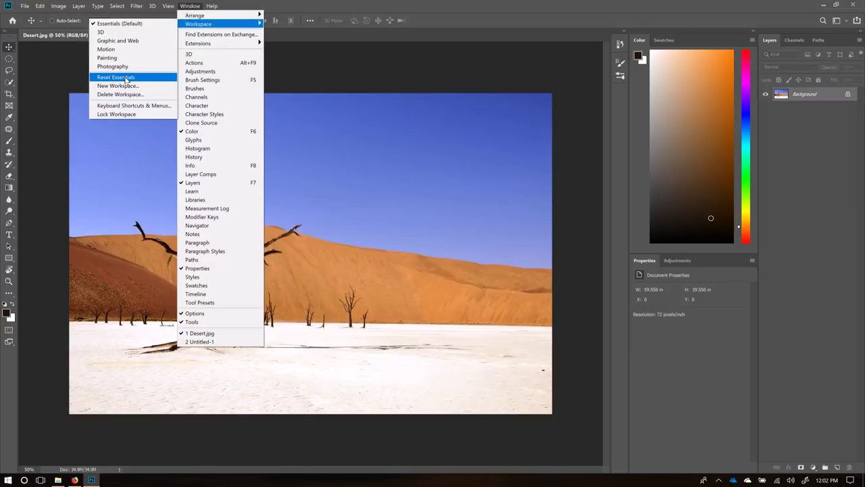
{"action": "left_click", "coordinate": [116, 77]}
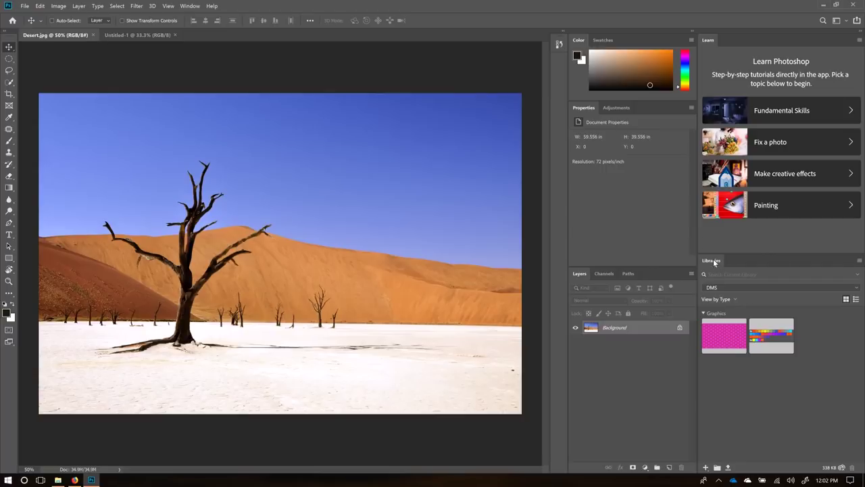
- Remove the Libraries and Learn panels from the workspace and enlarge the Layers panel
{"action": "left_click_drag", "start_coordinate": [713, 259], "coordinate": [631, 230]}
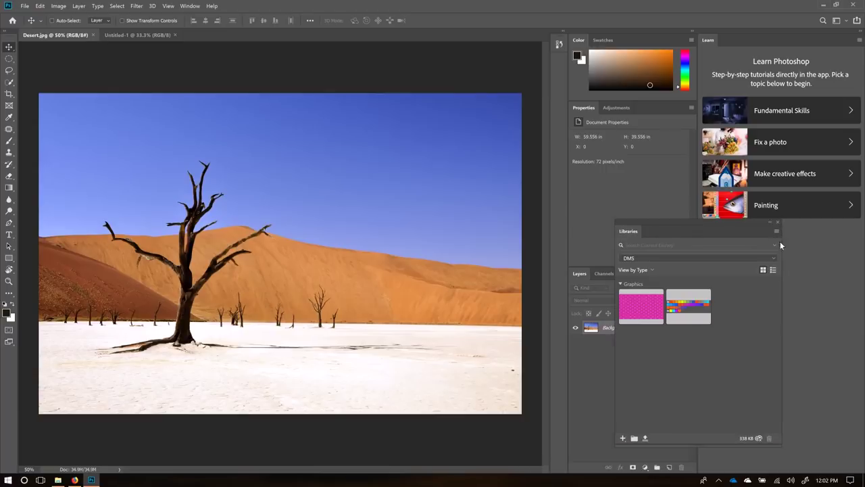
{"action": "left_click", "coordinate": [776, 221]}
{"action": "left_click_drag", "start_coordinate": [708, 44], "coordinate": [642, 44]}
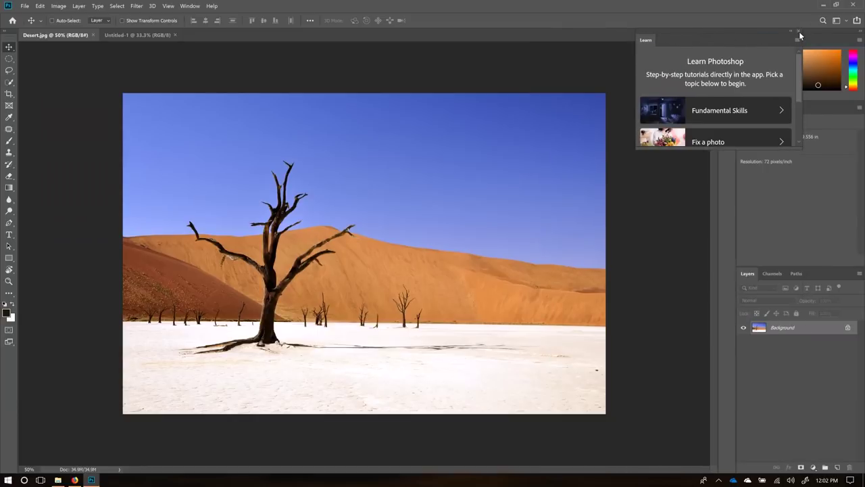
{"action": "left_click", "coordinate": [797, 30]}
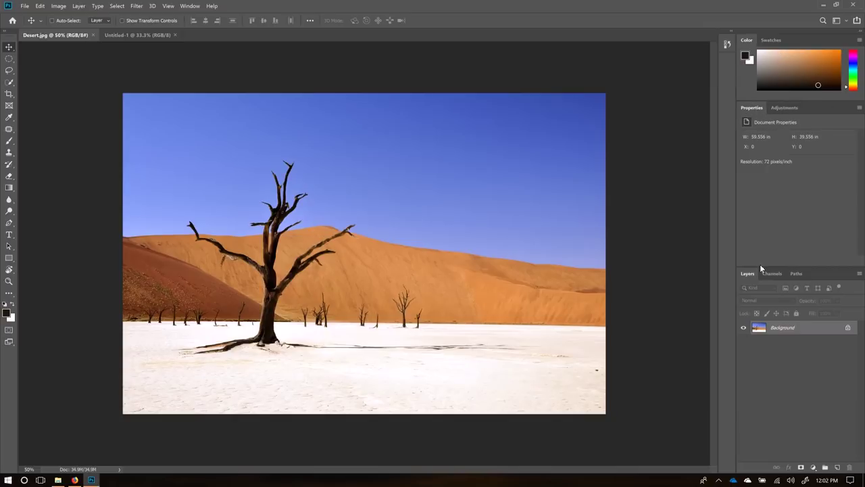
{"action": "left_click_drag", "start_coordinate": [776, 266], "coordinate": [775, 181]}
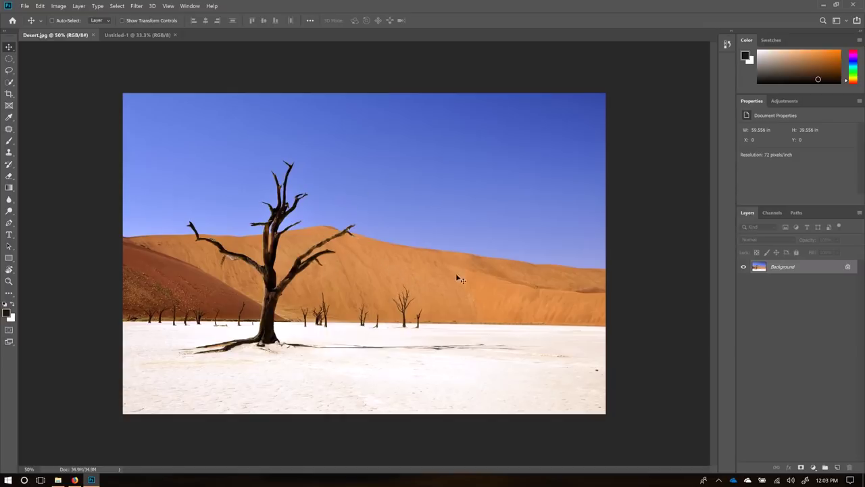
- Copy the desert photo's Background layer into the blank A3 document and position it at about X -0.15 in, Y 3.85 in
{"action": "left_click_drag", "start_coordinate": [789, 269], "coordinate": [367, 267]}
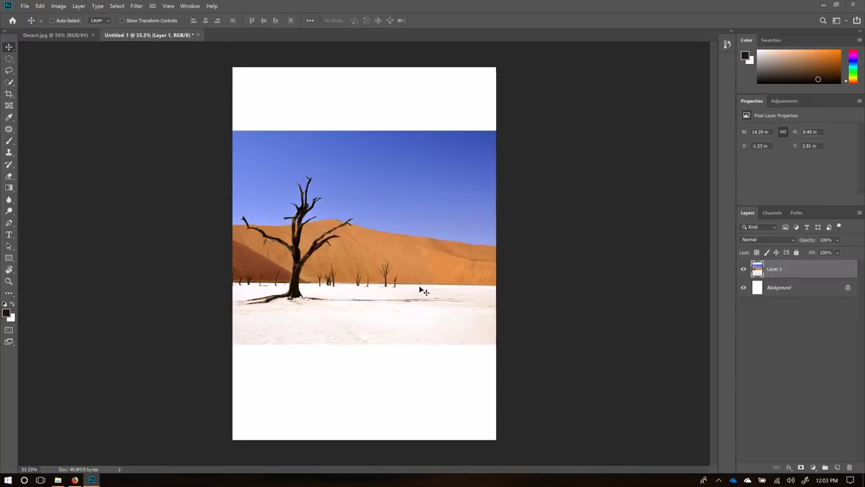
{"action": "left_click_drag", "start_coordinate": [434, 238], "coordinate": [457, 256]}
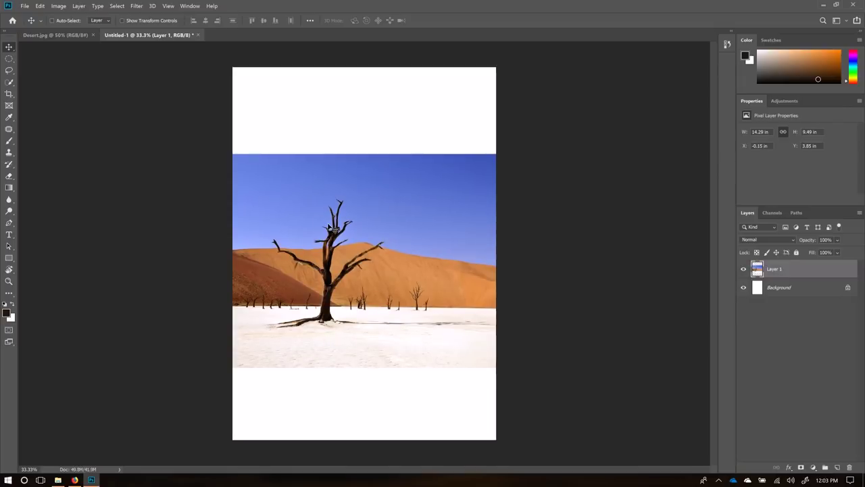
- Examine the placed desert photo's pixel grid at up to 12800% magnification and return to a wider view of the page
{"action": "scroll", "coordinate": [325, 155], "scroll_direction": "up", "scroll_amount": 12}
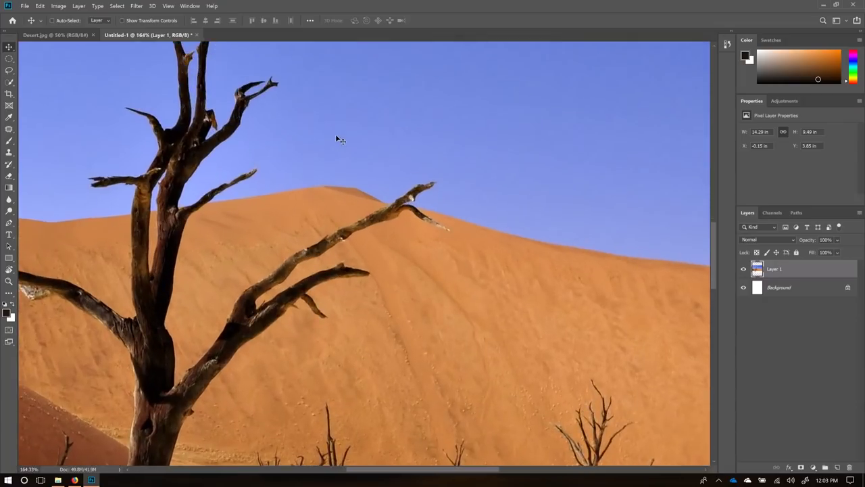
{"action": "scroll", "coordinate": [338, 139], "scroll_direction": "up", "scroll_amount": 10}
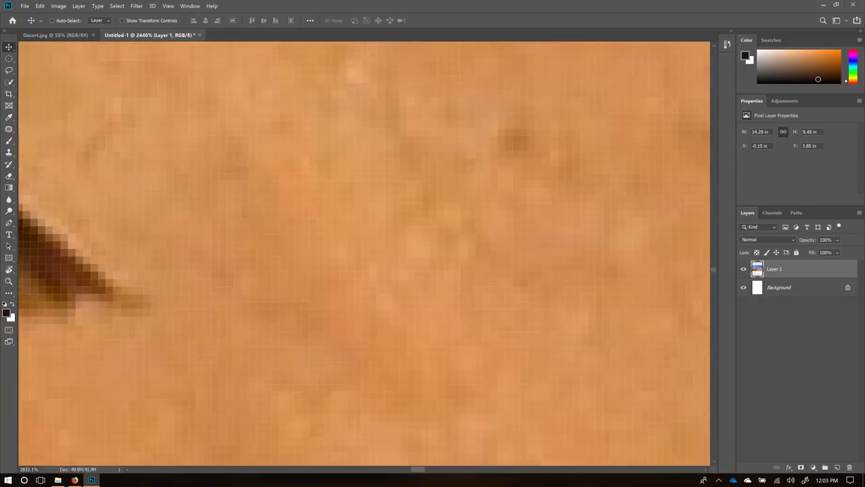
{"action": "scroll", "coordinate": [342, 140], "scroll_direction": "up", "scroll_amount": 3}
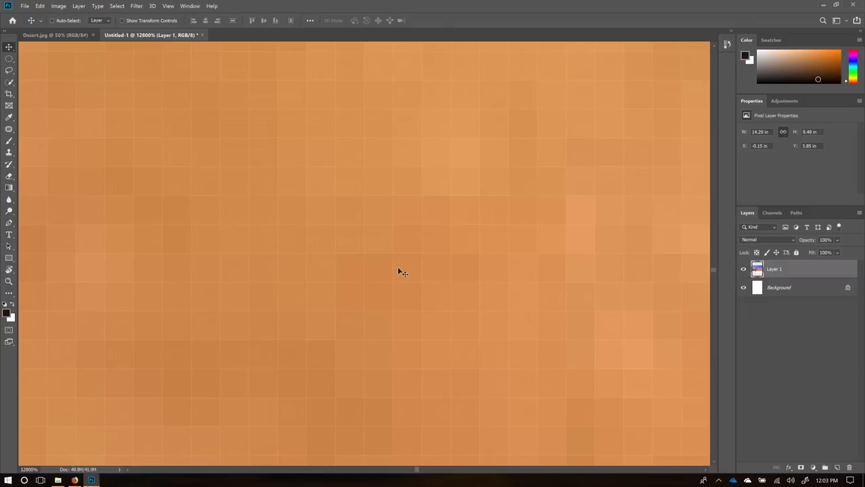
{"action": "scroll", "coordinate": [397, 255], "scroll_direction": "down", "scroll_amount": 4}
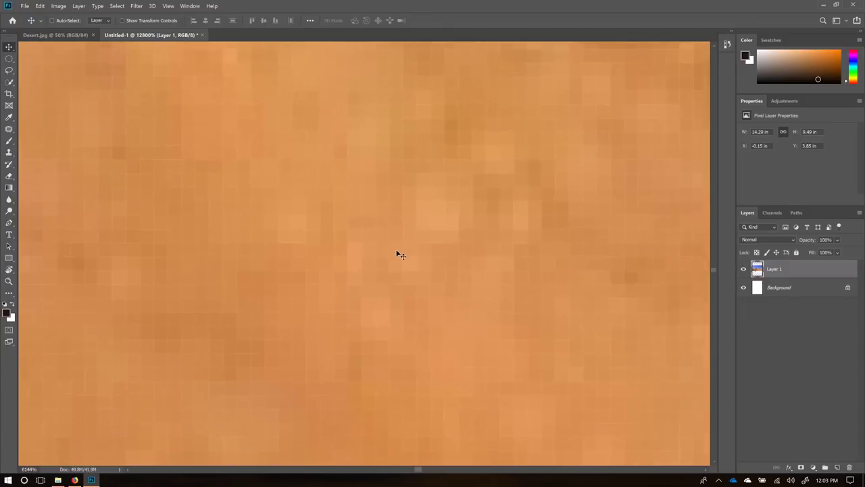
{"action": "scroll", "coordinate": [396, 254], "scroll_direction": "down", "scroll_amount": 6}
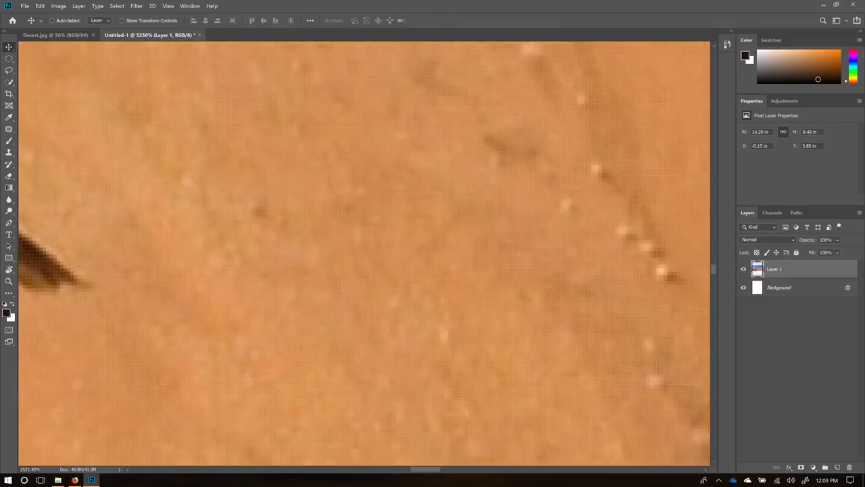
{"action": "scroll", "coordinate": [396, 255], "scroll_direction": "down", "scroll_amount": 4}
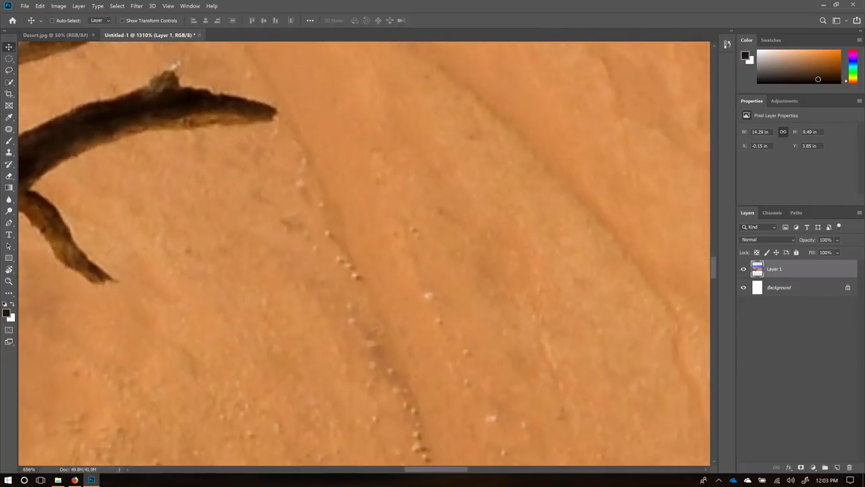
{"action": "scroll", "coordinate": [401, 249], "scroll_direction": "down", "scroll_amount": 8}
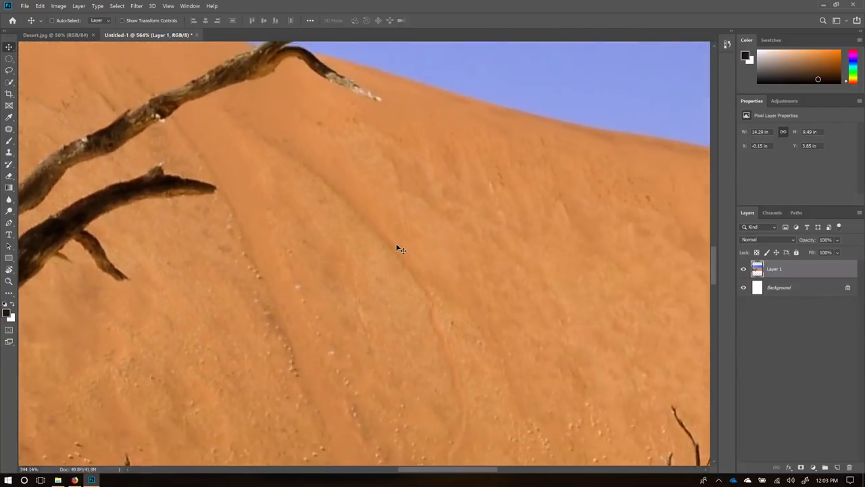
{"action": "scroll", "coordinate": [401, 250], "scroll_direction": "down", "scroll_amount": 4}
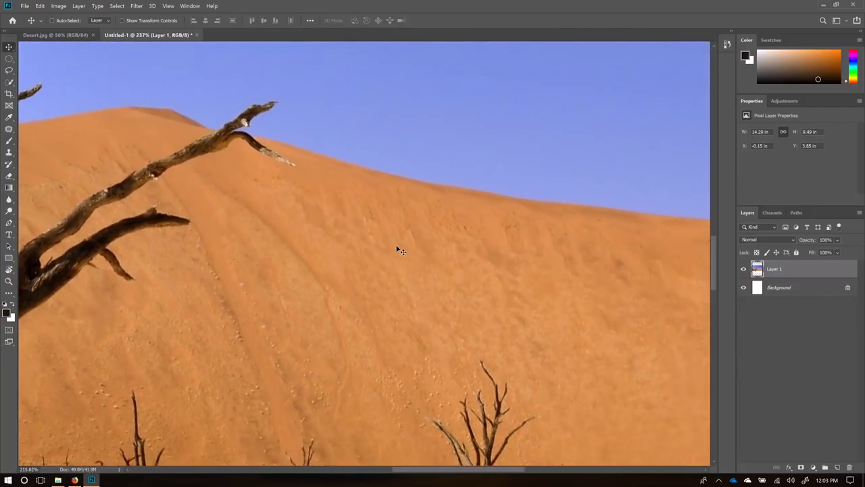
{"action": "scroll", "coordinate": [401, 249], "scroll_direction": "down", "scroll_amount": 3}
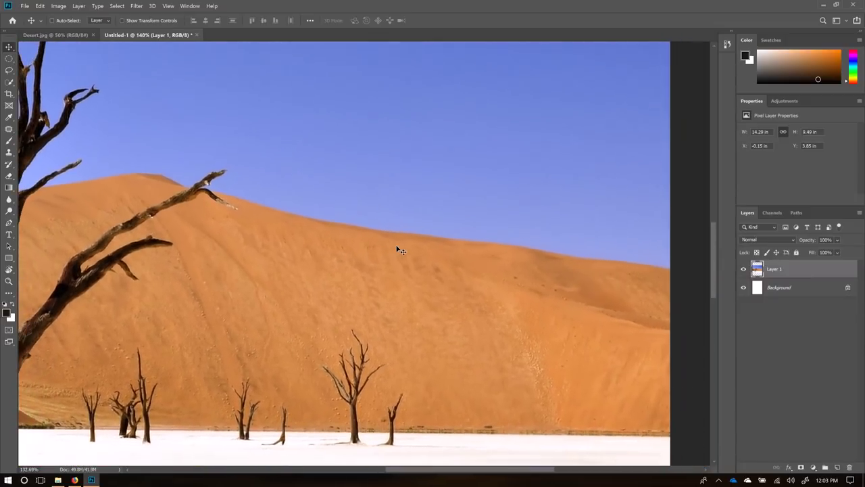
{"action": "scroll", "coordinate": [401, 249], "scroll_direction": "down", "scroll_amount": 3}
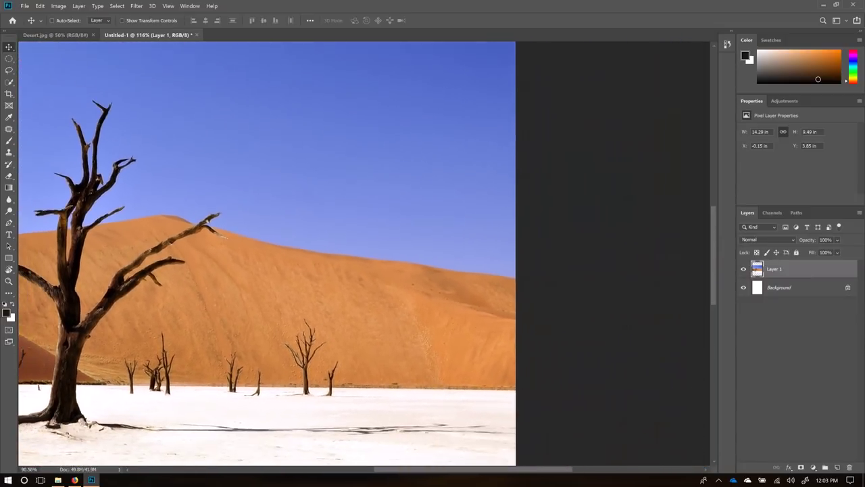
{"action": "scroll", "coordinate": [403, 252], "scroll_direction": "down", "scroll_amount": 3}
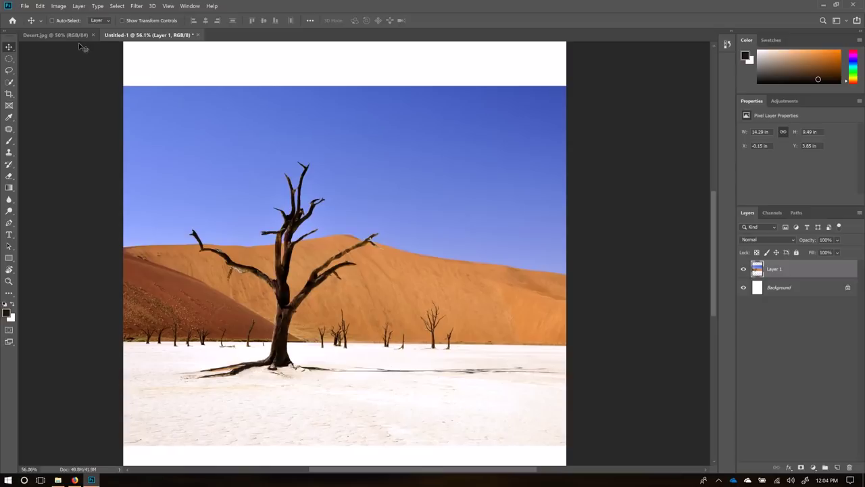
- Move the desert photo layer on the page to about X -1.21 in, Y 3.21 in
{"action": "left_click_drag", "start_coordinate": [442, 230], "coordinate": [408, 210]}
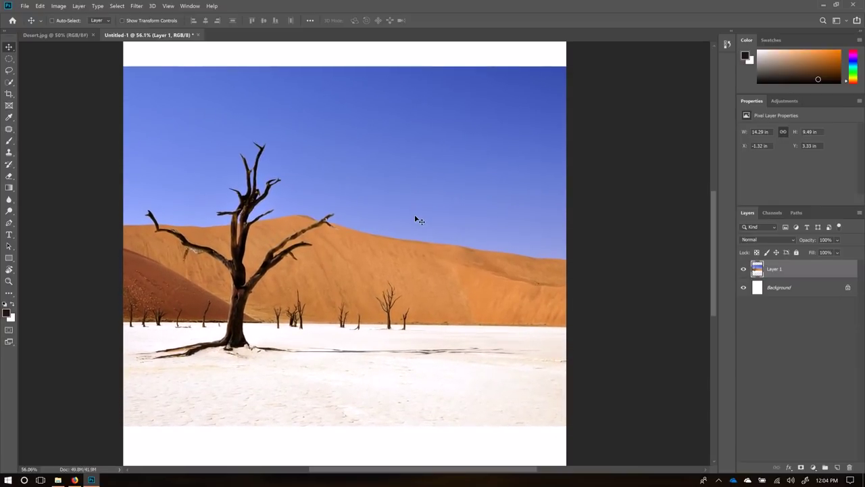
{"action": "key", "text": "ctrl"}
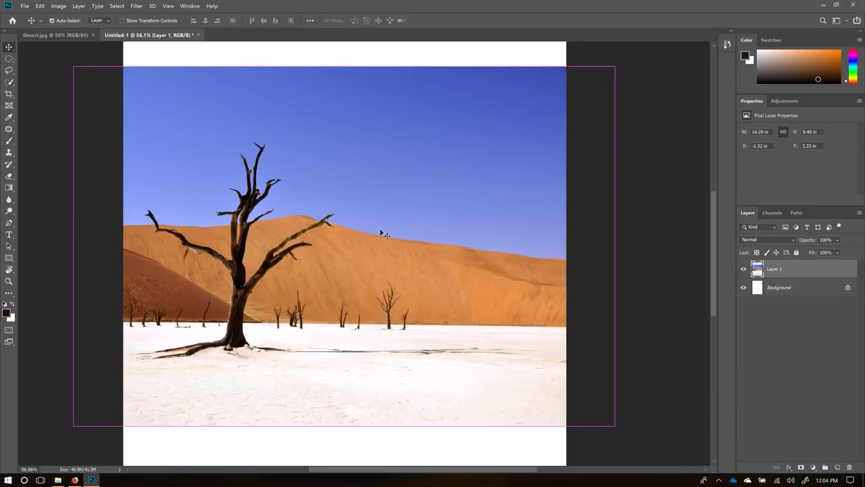
{"action": "scroll", "coordinate": [383, 234], "scroll_direction": "down", "scroll_amount": 2}
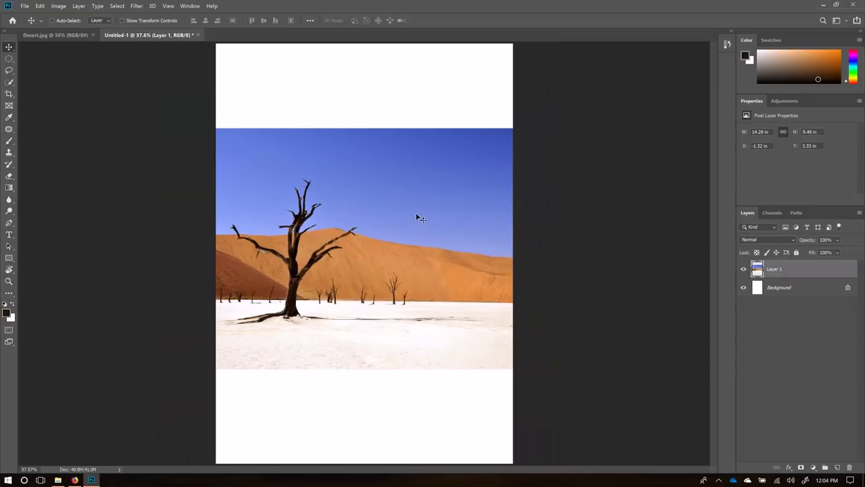
{"action": "left_click_drag", "start_coordinate": [371, 189], "coordinate": [370, 223]}
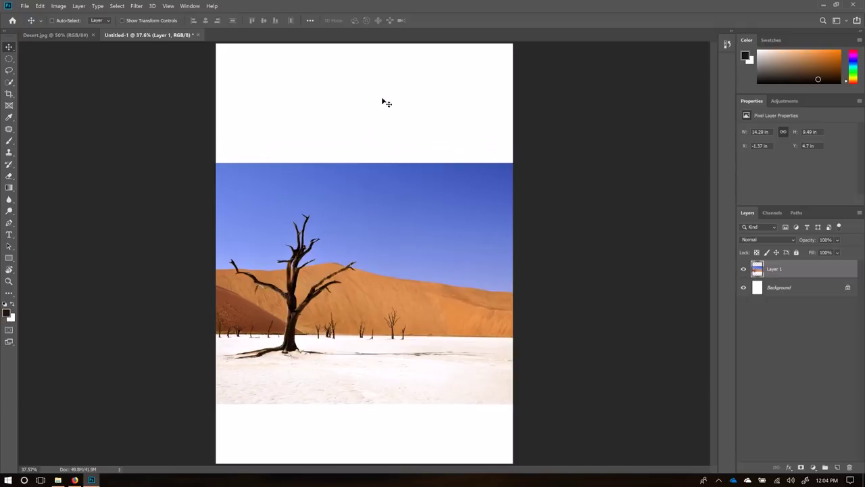
{"action": "left_click_drag", "start_coordinate": [389, 322], "coordinate": [408, 290]}
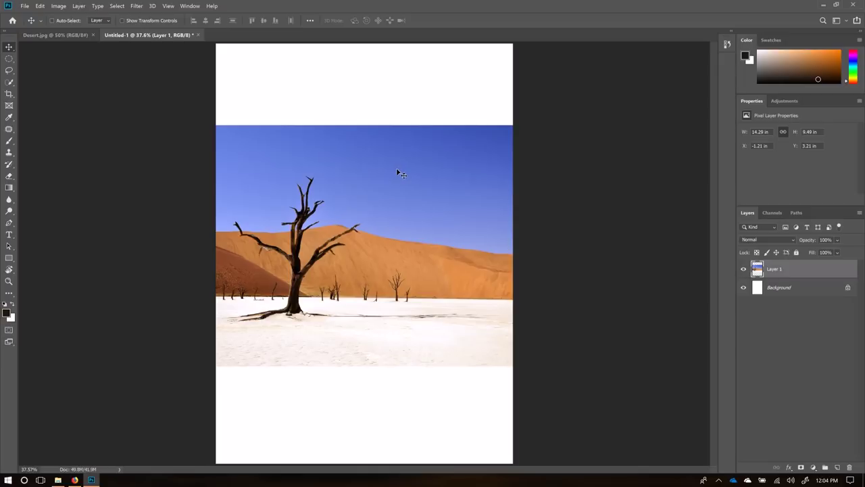
- Scale the desert photo layer proportionally to about 175% with Free Transform and place it at about X -4.46 in, Y 0 in
{"action": "key", "text": "ctrl"}
{"action": "key", "text": "ctrl+t"}
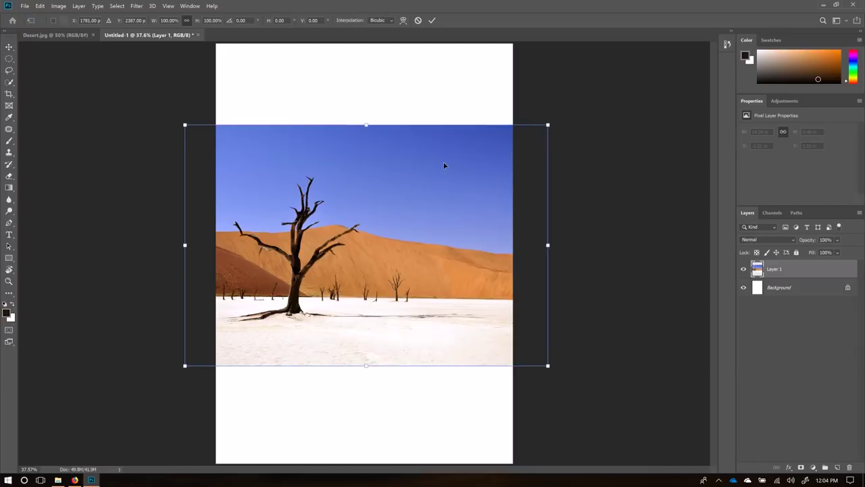
{"action": "left_click_drag", "start_coordinate": [548, 366], "coordinate": [692, 473]}
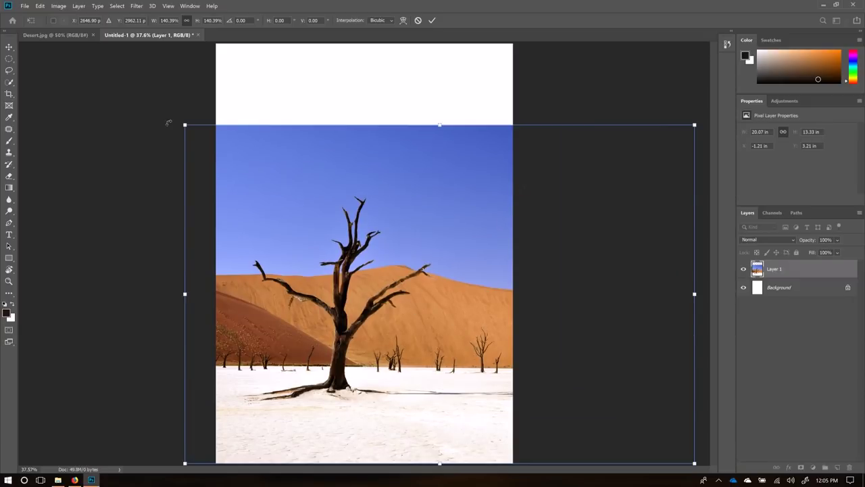
{"action": "left_click_drag", "start_coordinate": [185, 126], "coordinate": [85, 4]}
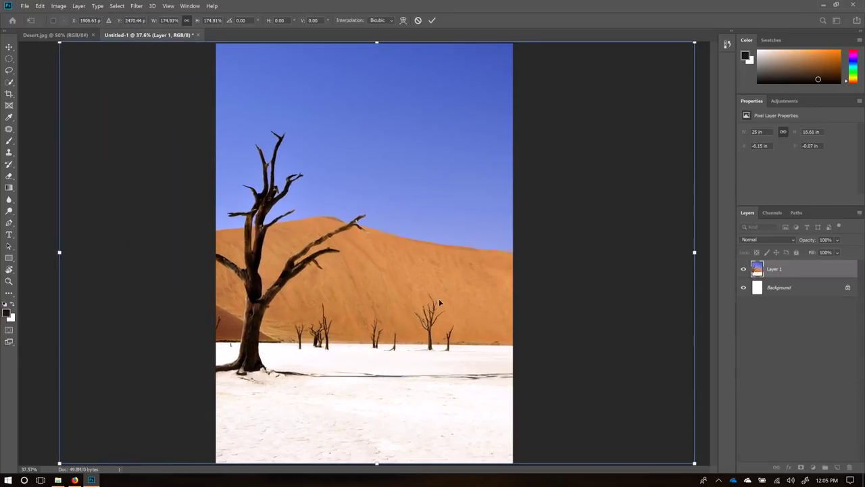
{"action": "left_click_drag", "start_coordinate": [378, 296], "coordinate": [421, 296]}
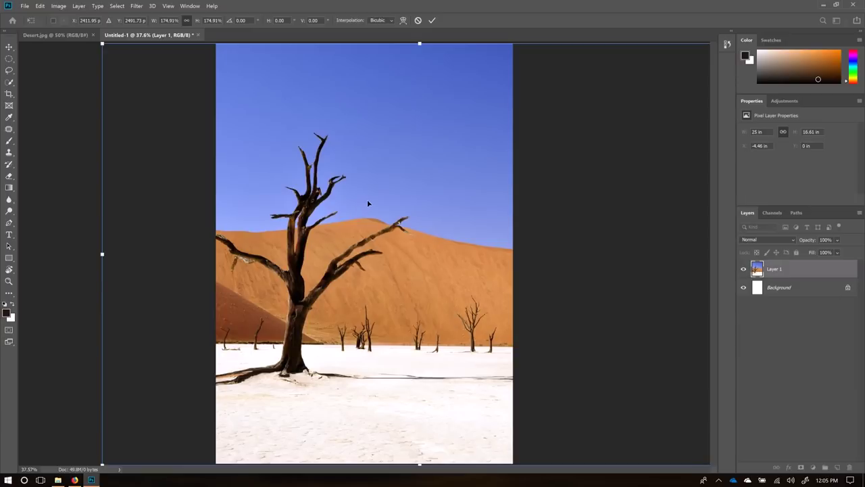
{"action": "key", "text": "Return"}
- Examine the enlarged photo's image quality up close around the tree branches and dune ridge, and return to a wider view
{"action": "scroll", "coordinate": [401, 218], "scroll_direction": "up", "scroll_amount": 6}
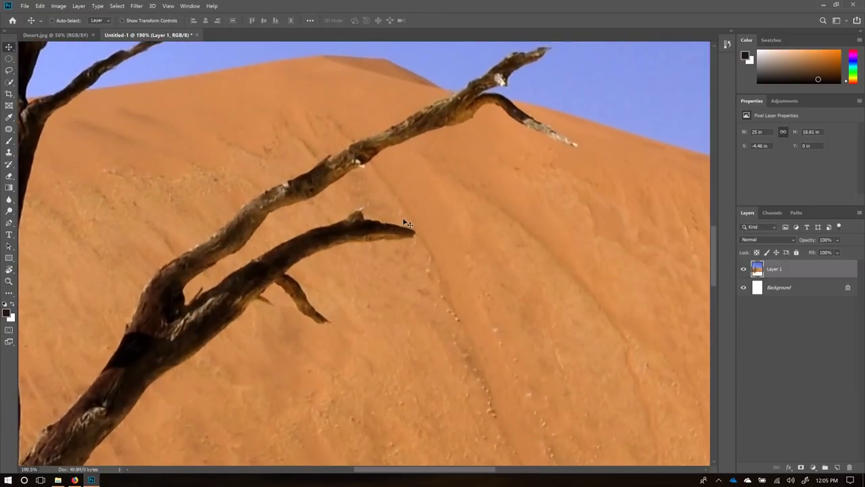
{"action": "scroll", "coordinate": [488, 179], "scroll_direction": "down", "scroll_amount": 2}
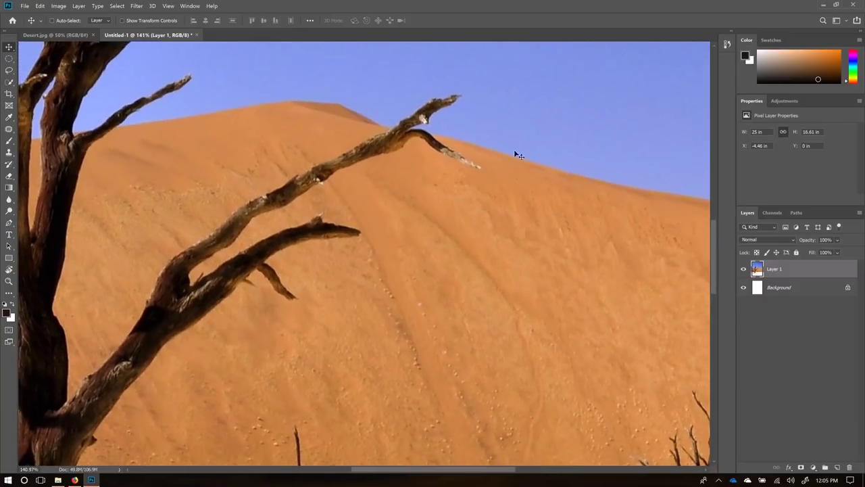
{"action": "scroll", "coordinate": [548, 162], "scroll_direction": "up", "scroll_amount": 5}
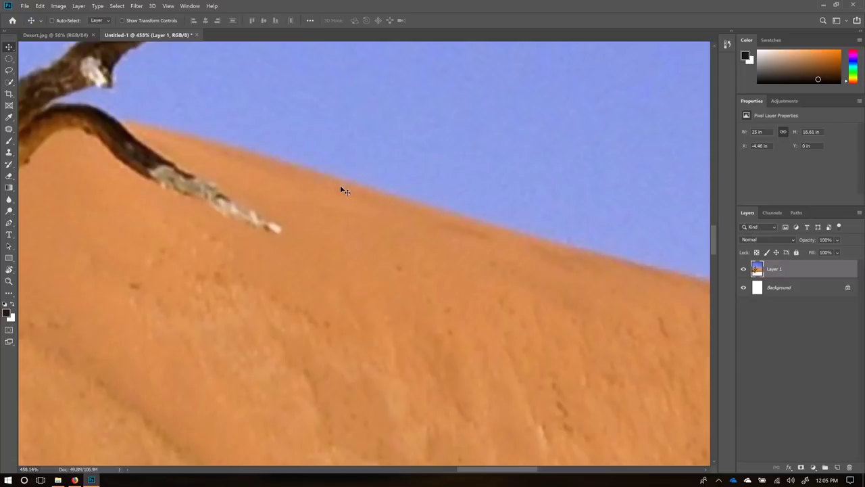
{"action": "scroll", "coordinate": [347, 170], "scroll_direction": "down", "scroll_amount": 6}
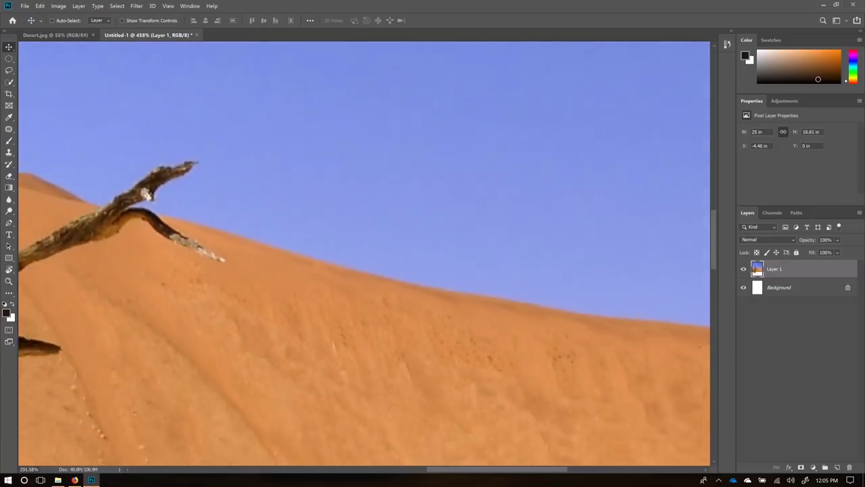
{"action": "scroll", "coordinate": [346, 170], "scroll_direction": "down", "scroll_amount": 3}
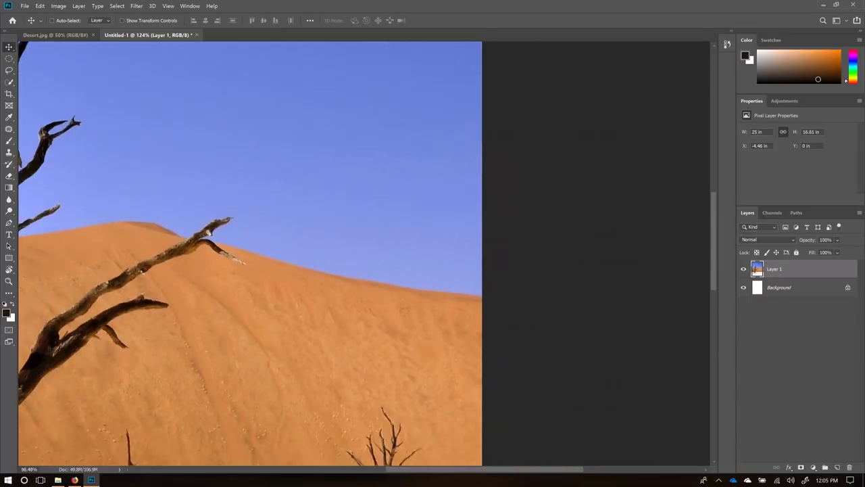
{"action": "scroll", "coordinate": [403, 251], "scroll_direction": "down", "scroll_amount": 3}
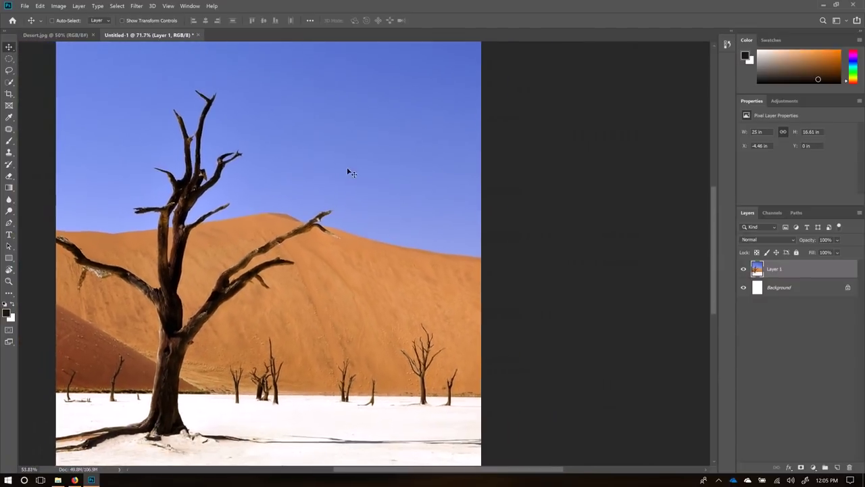
{"action": "scroll", "coordinate": [404, 252], "scroll_direction": "down", "scroll_amount": 2}
{"action": "scroll", "coordinate": [403, 252], "scroll_direction": "left", "scroll_amount": 3}
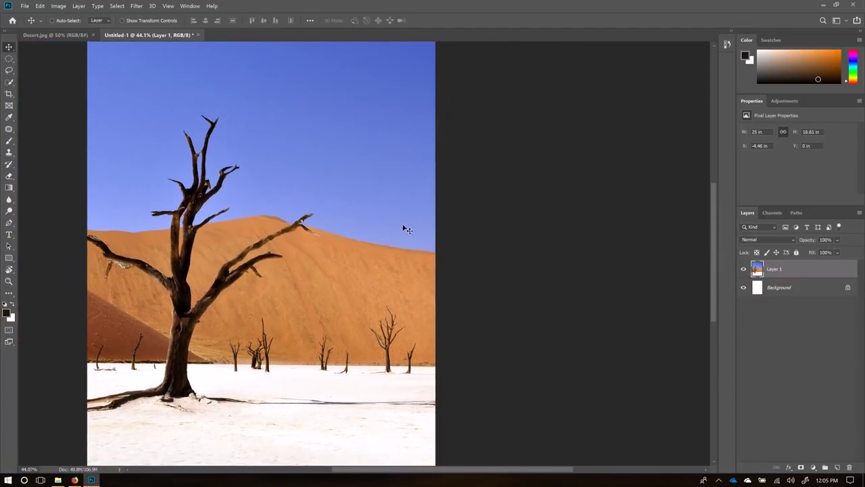
{"action": "scroll", "coordinate": [306, 253], "scroll_direction": "up", "scroll_amount": 1}
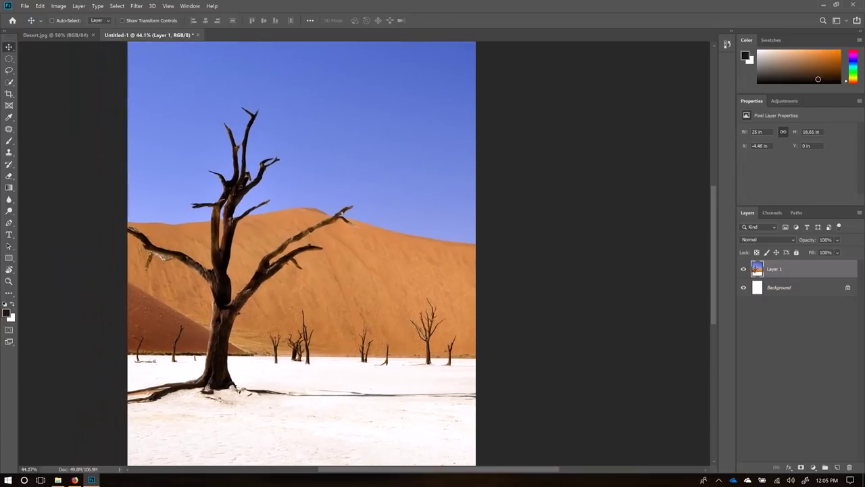
{"action": "scroll", "coordinate": [305, 253], "scroll_direction": "down", "scroll_amount": 2}
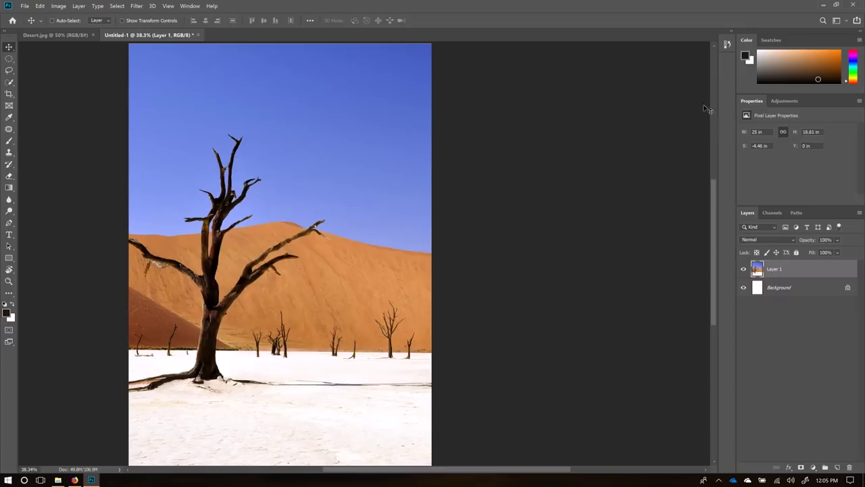
- Open the History panel and make it taller so that all recorded states fit
{"action": "left_click", "coordinate": [726, 44]}
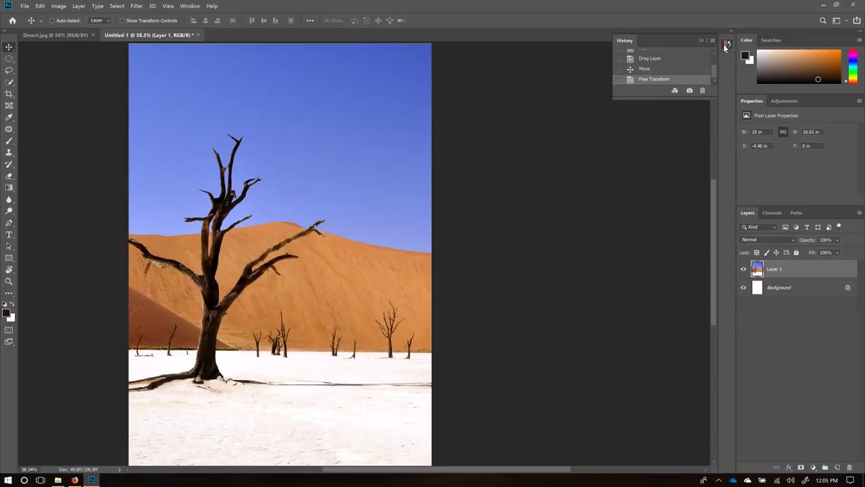
{"action": "left_click_drag", "start_coordinate": [684, 99], "coordinate": [680, 162]}
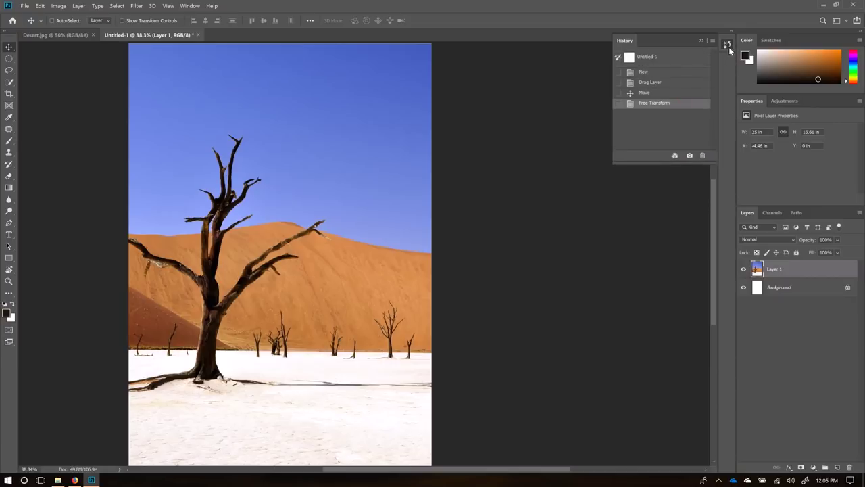
{"action": "left_click", "coordinate": [195, 5]}
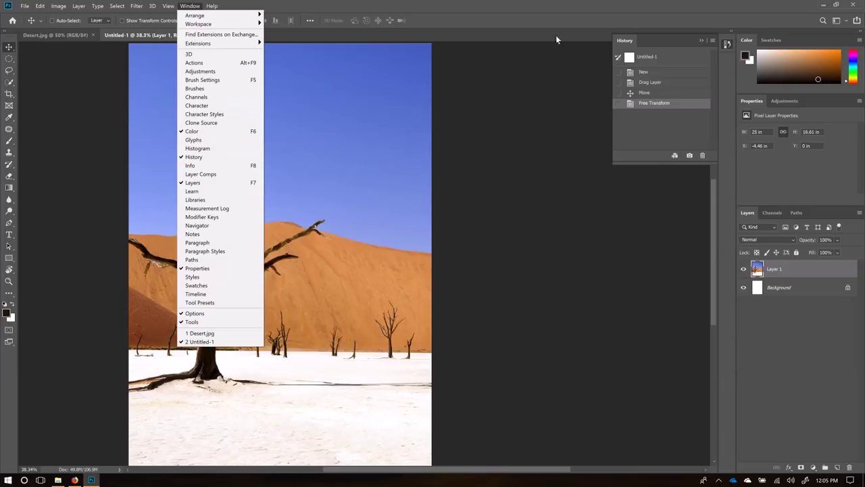
{"action": "left_click", "coordinate": [579, 25]}
{"action": "left_click_drag", "start_coordinate": [680, 164], "coordinate": [680, 190]}
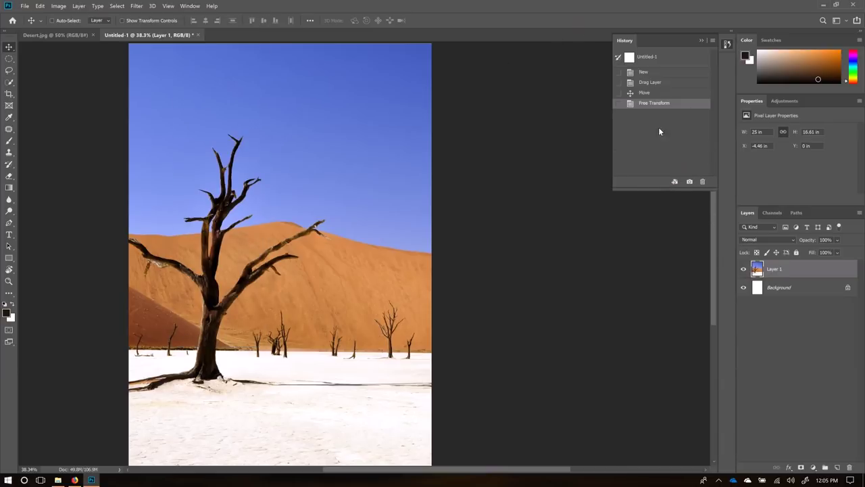
- Revert the document to the Move history state, undoing the Free Transform, and collapse the History panel
{"action": "left_click", "coordinate": [646, 94]}
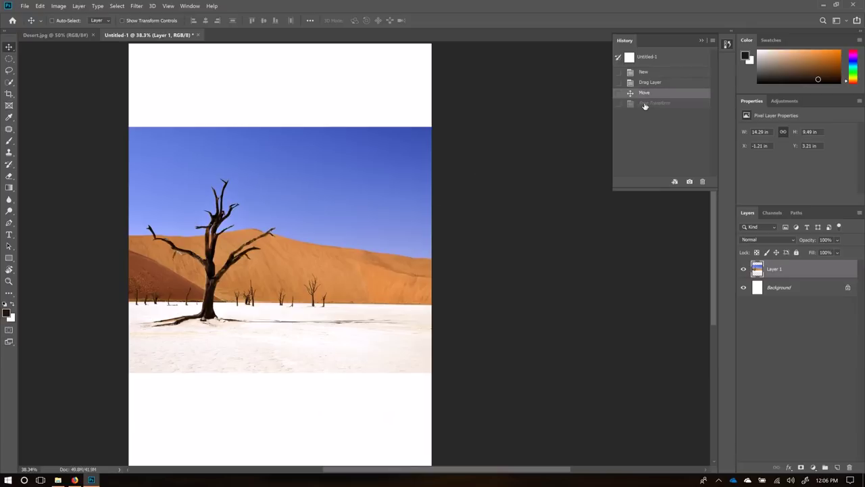
{"action": "left_click", "coordinate": [645, 104]}
{"action": "left_click", "coordinate": [646, 94]}
{"action": "left_click", "coordinate": [701, 41]}
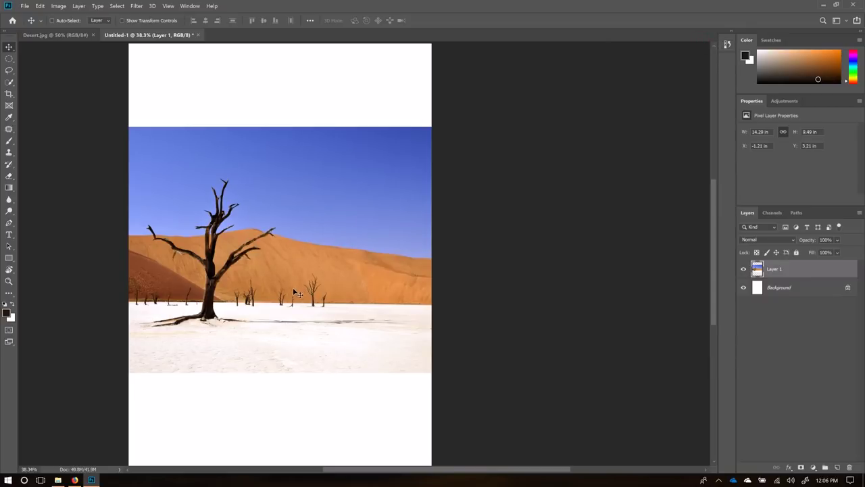
- Reposition the desert photo layer several times with the Move tool, ending at about X -0.27 in, Y 3.25 in
{"action": "mouse_move", "coordinate": [303, 249]}
{"action": "left_mouse_down"}
{"action": "mouse_move", "coordinate": [316, 246]}
{"action": "mouse_move", "coordinate": [250, 248]}
{"action": "mouse_move", "coordinate": [291, 245]}
{"action": "left_mouse_up"}
{"action": "left_click_drag", "start_coordinate": [259, 273], "coordinate": [286, 280]}
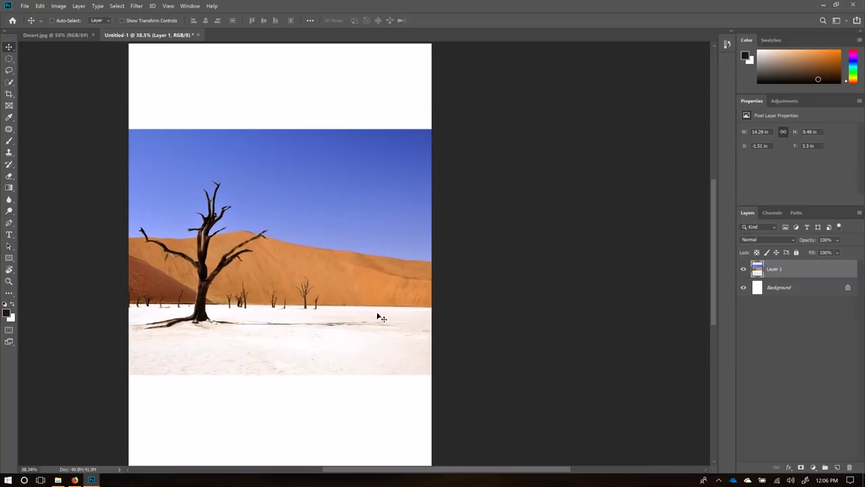
{"action": "scroll", "coordinate": [264, 308], "scroll_direction": "down", "scroll_amount": 1}
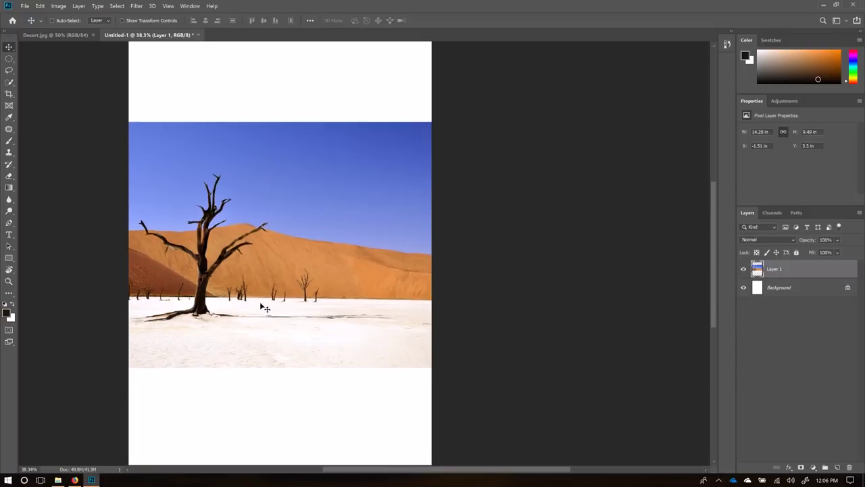
{"action": "key", "text": "ctrl+0"}
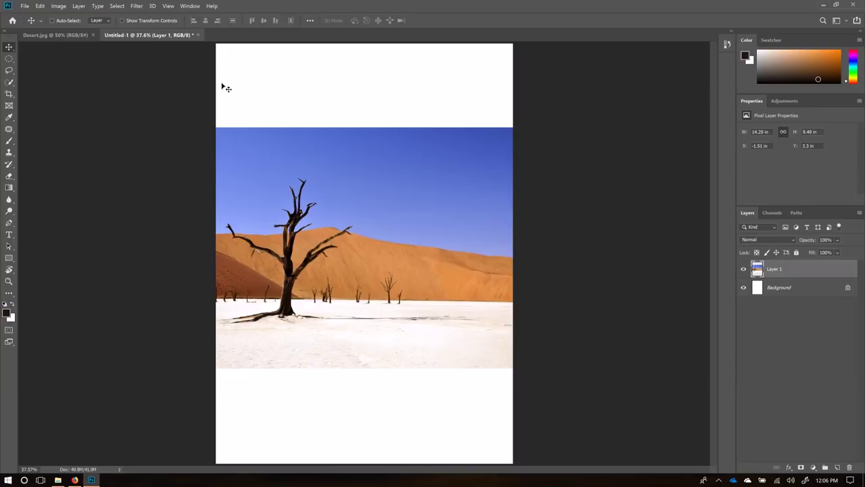
{"action": "left_click_drag", "start_coordinate": [430, 269], "coordinate": [437, 304]}
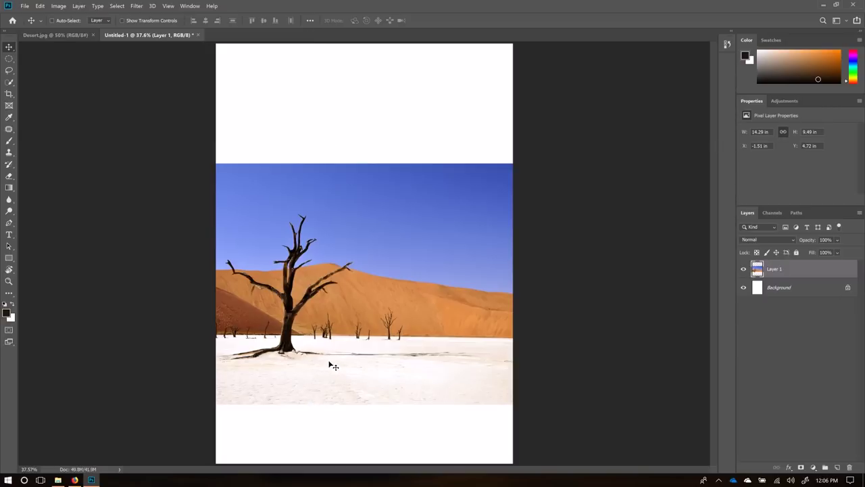
{"action": "left_click_drag", "start_coordinate": [371, 356], "coordinate": [403, 324]}
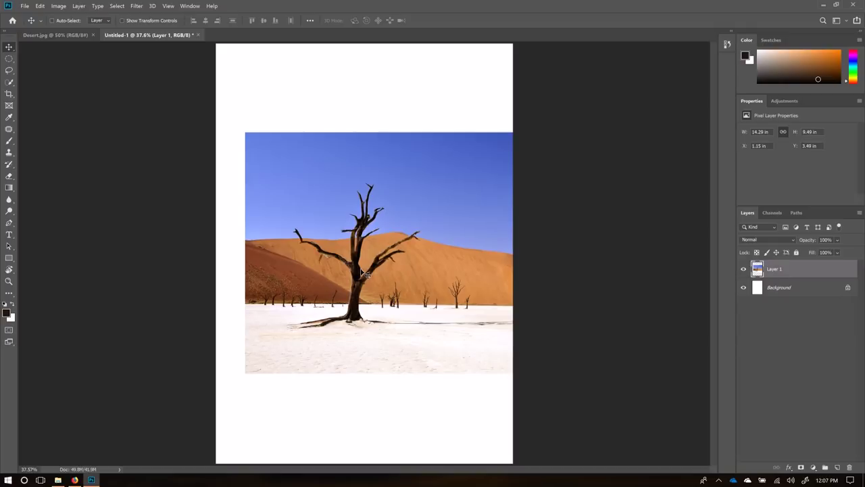
{"action": "left_click_drag", "start_coordinate": [359, 300], "coordinate": [322, 302]}
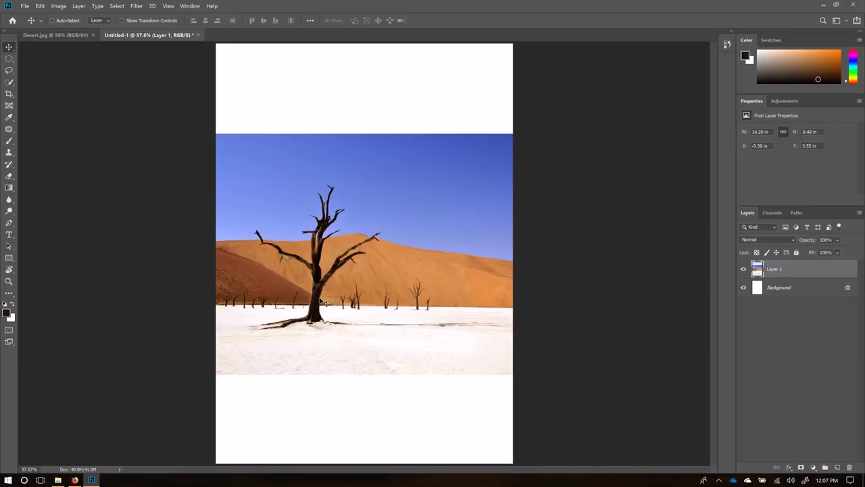
{"action": "left_click_drag", "start_coordinate": [321, 301], "coordinate": [370, 300]}
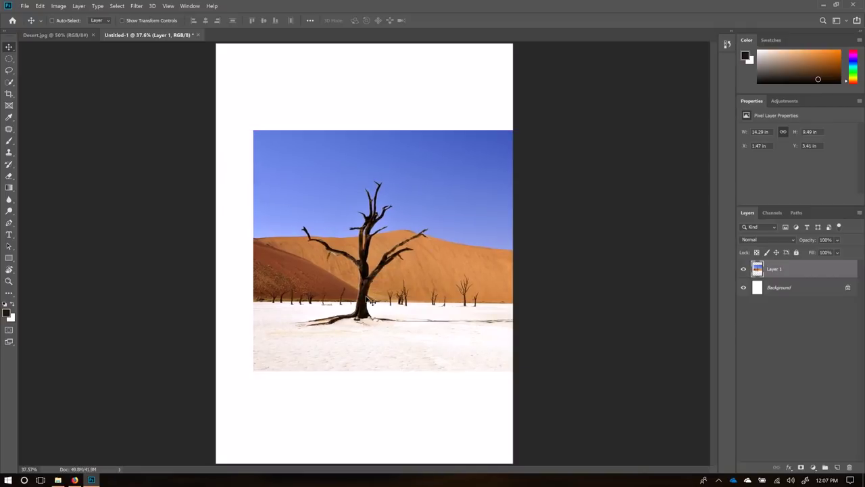
{"action": "left_click_drag", "start_coordinate": [370, 302], "coordinate": [329, 299]}
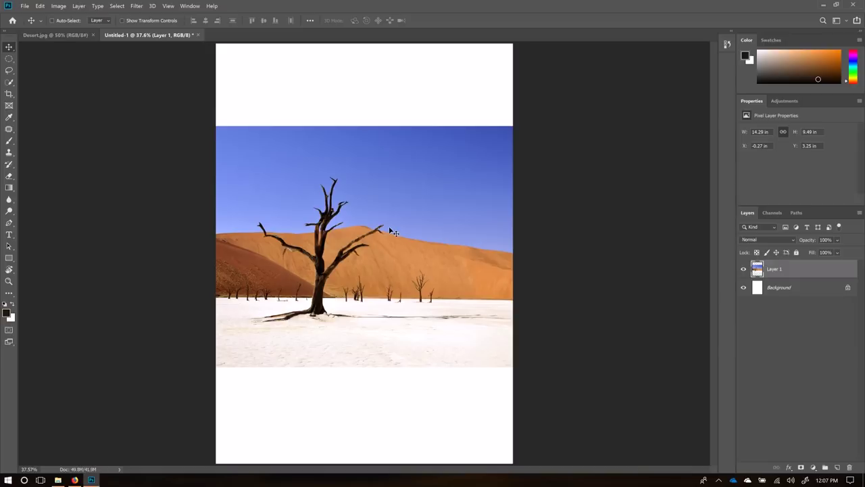
- Switch to the Desert.jpg document and bring up a crop preview covering its full image
{"action": "left_click", "coordinate": [76, 34]}
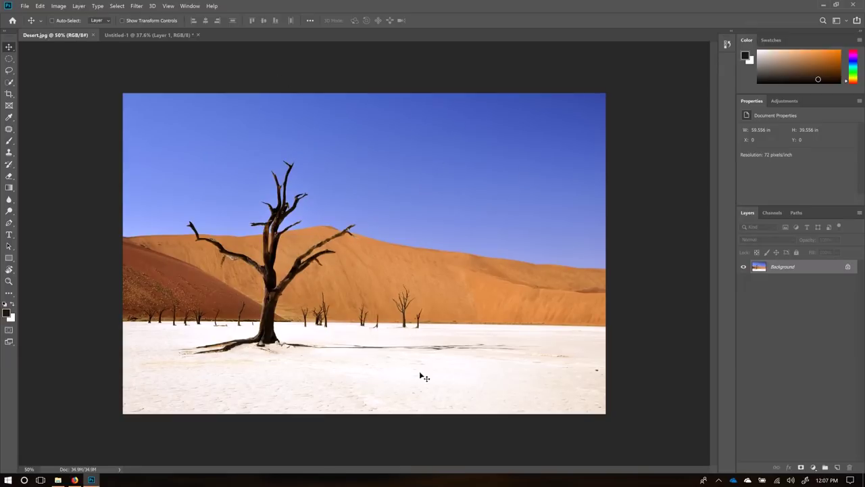
{"action": "key", "text": "c"}
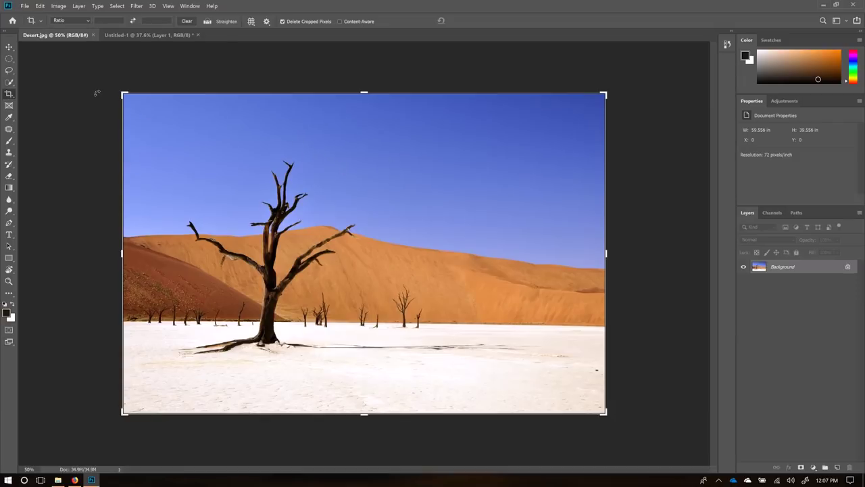
{"action": "left_click", "coordinate": [225, 173]}
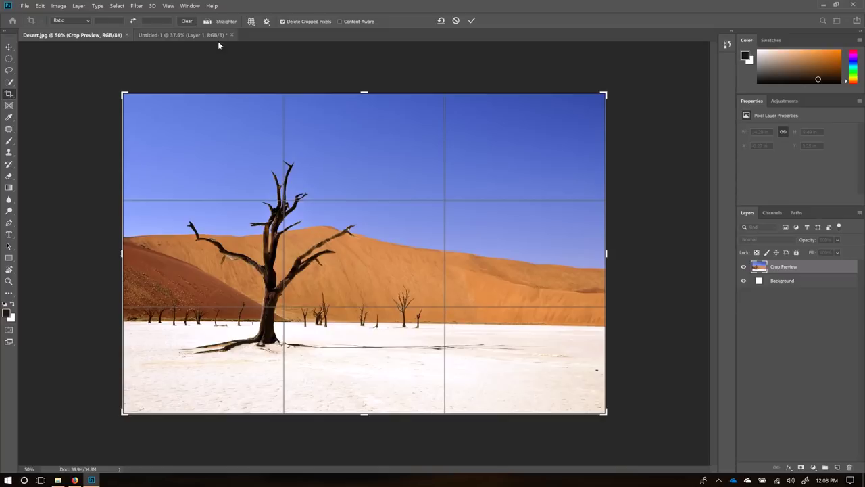
- Return to the Untitled-1 document and crop it to its existing canvas bounds, deleting the photo's pixels outside the canvas
{"action": "left_click", "coordinate": [193, 36]}
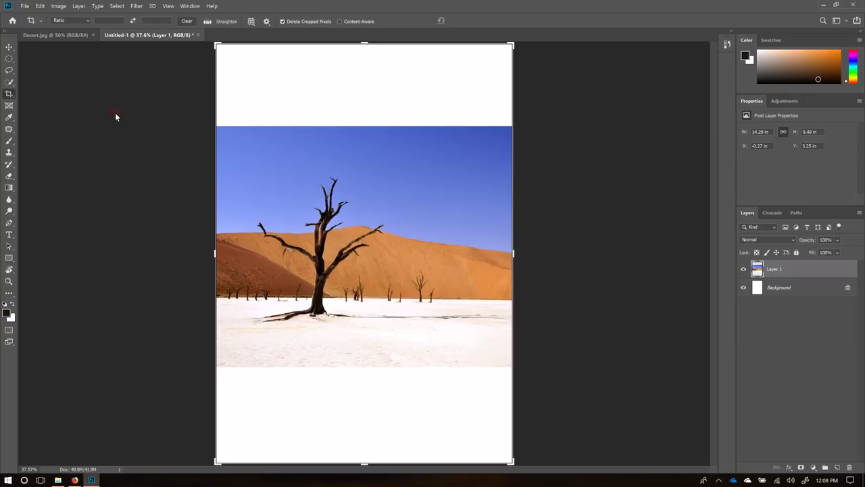
{"action": "left_click", "coordinate": [176, 116]}
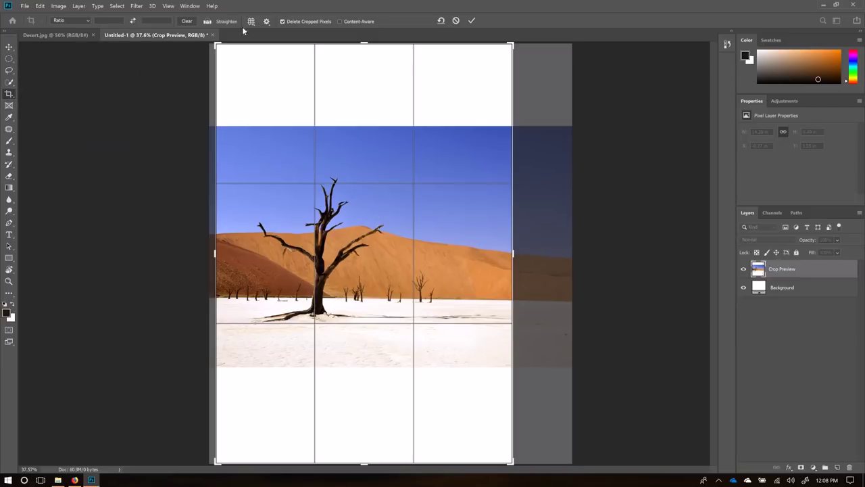
{"action": "left_click", "coordinate": [10, 47]}
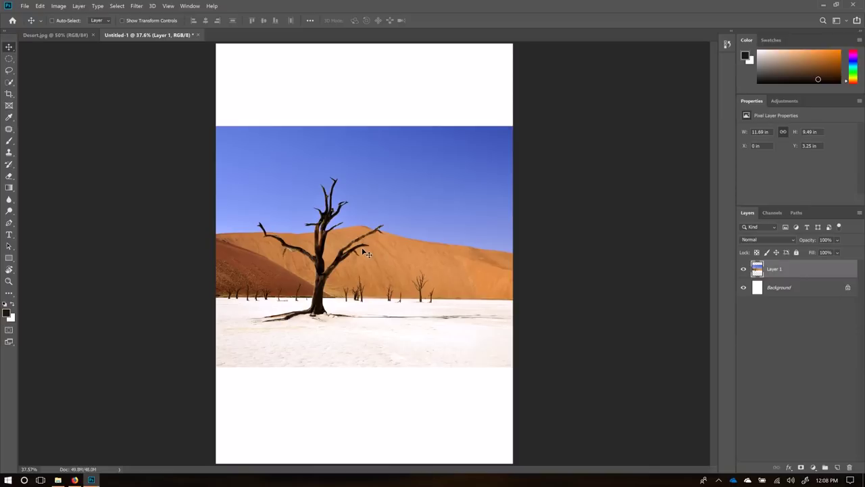
- Turn on Snap and move the cropped desert photo flush with the canvas sides at X 0 in, Y about 4.56 in
{"action": "left_click_drag", "start_coordinate": [365, 252], "coordinate": [362, 278]}
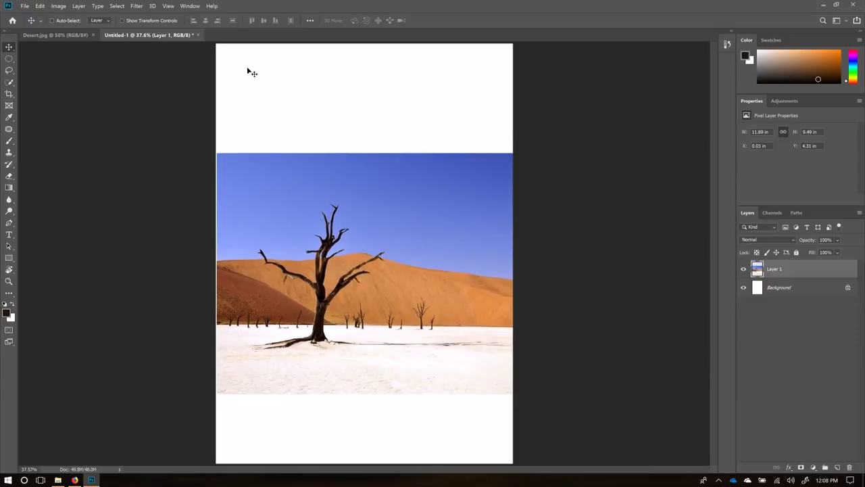
{"action": "left_click", "coordinate": [167, 7]}
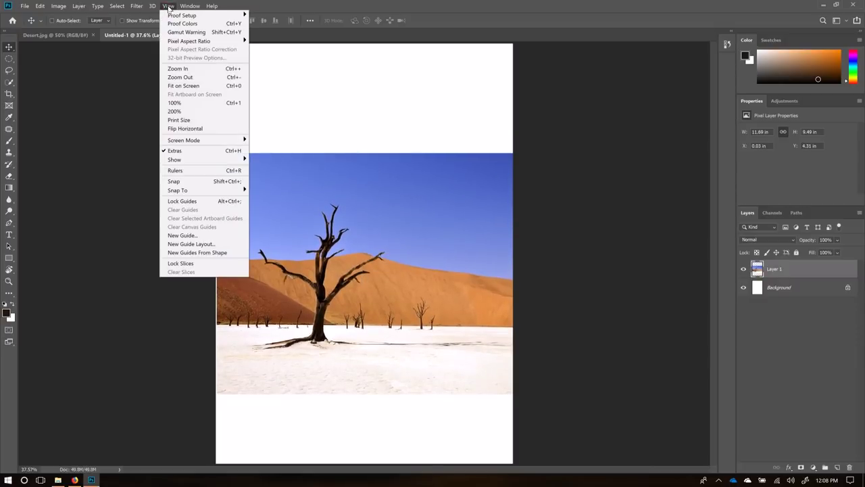
{"action": "left_click", "coordinate": [174, 183]}
{"action": "left_click_drag", "start_coordinate": [377, 282], "coordinate": [388, 303]}
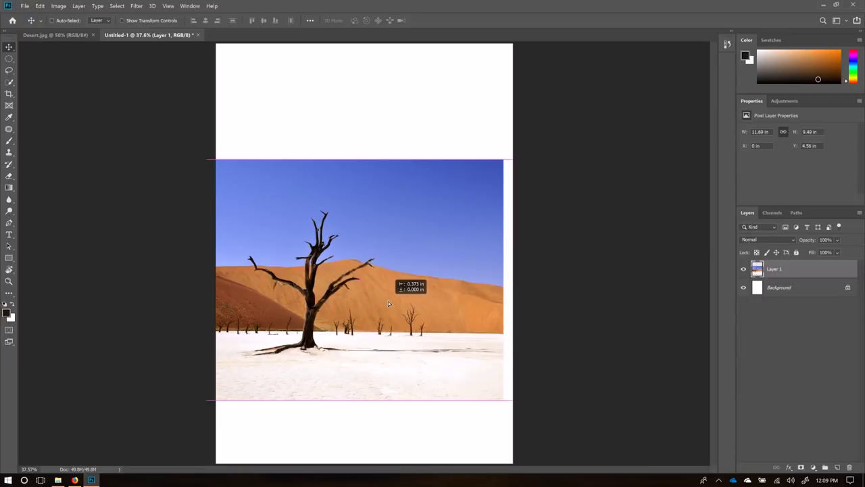
{"action": "left_click_drag", "start_coordinate": [388, 303], "coordinate": [441, 314]}
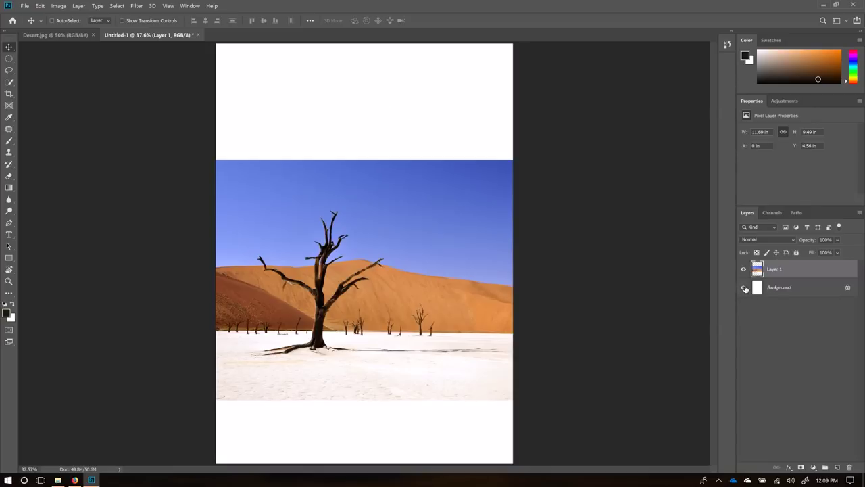
- Select the Background layer and toggle its visibility, leaving it hidden
{"action": "left_click", "coordinate": [783, 290]}
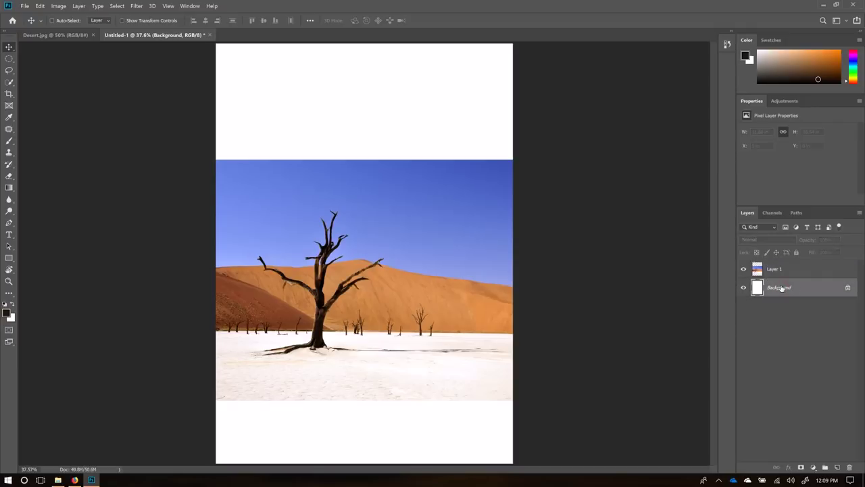
{"action": "left_click", "coordinate": [742, 288]}
{"action": "left_click", "coordinate": [743, 288]}
{"action": "left_click", "coordinate": [743, 288]}
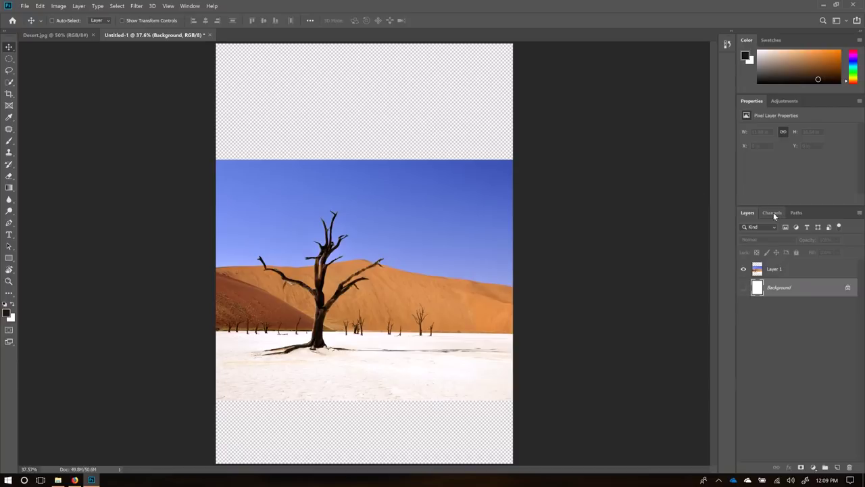
- Load Layer 1's pixels as a selection and invert it to select the transparent areas above and below the photo
{"action": "left_click", "coordinate": [756, 271]}
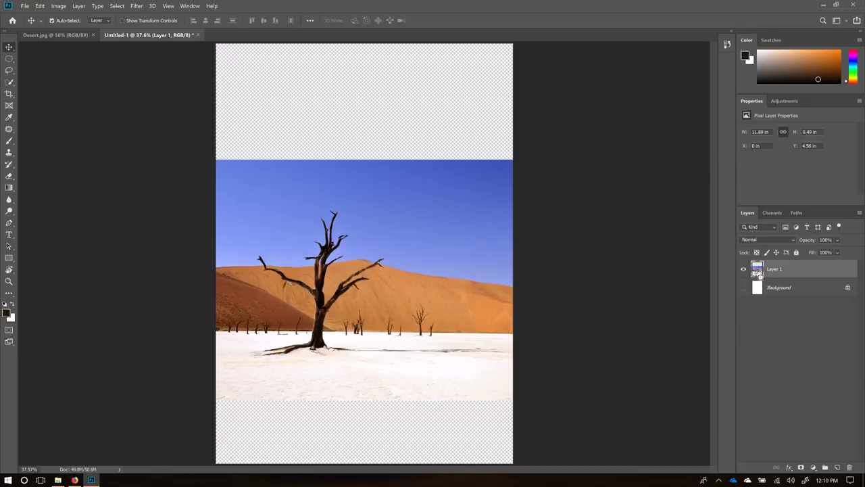
{"action": "left_click", "coordinate": [757, 271], "text": "ctrl"}
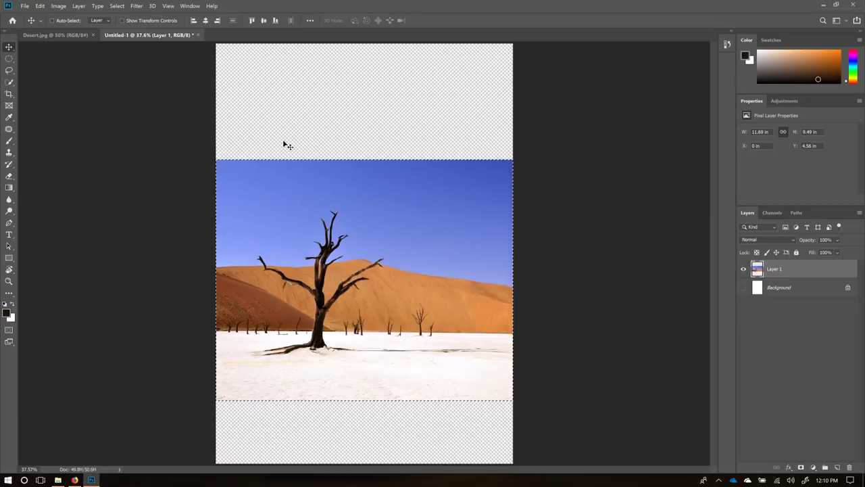
{"action": "left_click", "coordinate": [117, 7]}
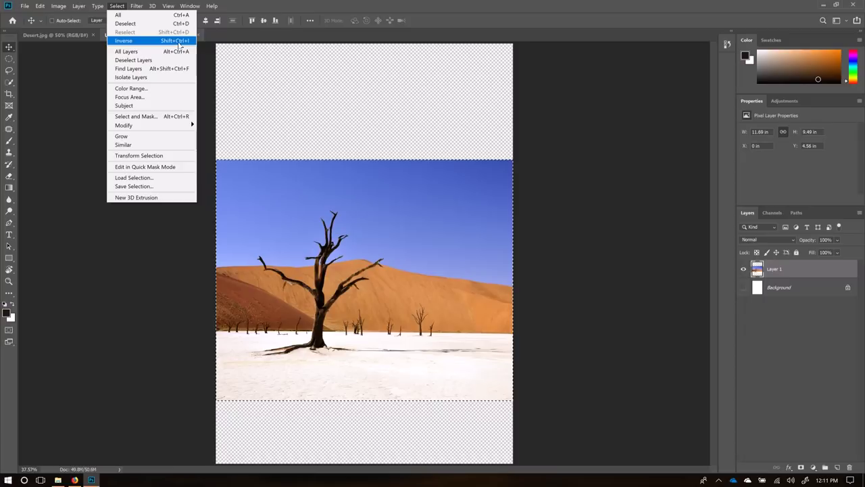
{"action": "left_click", "coordinate": [178, 41]}
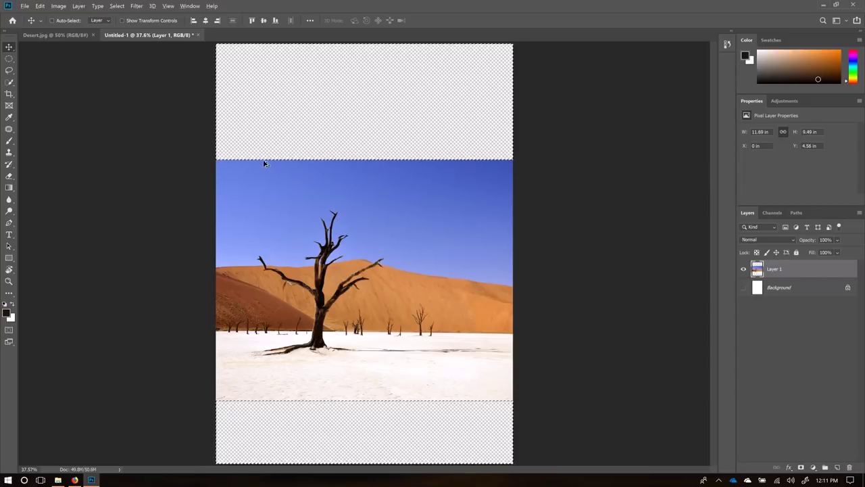
- Check the selection's edge against the photo's upper edge and expand the selection by 5 pixels
{"action": "scroll", "coordinate": [291, 146], "scroll_direction": "up", "scroll_amount": 5}
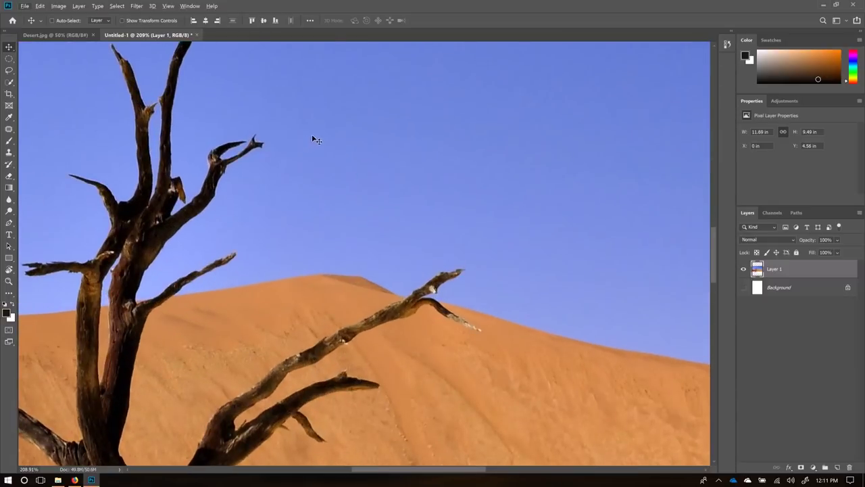
{"action": "scroll", "coordinate": [312, 136], "scroll_direction": "up", "scroll_amount": 10}
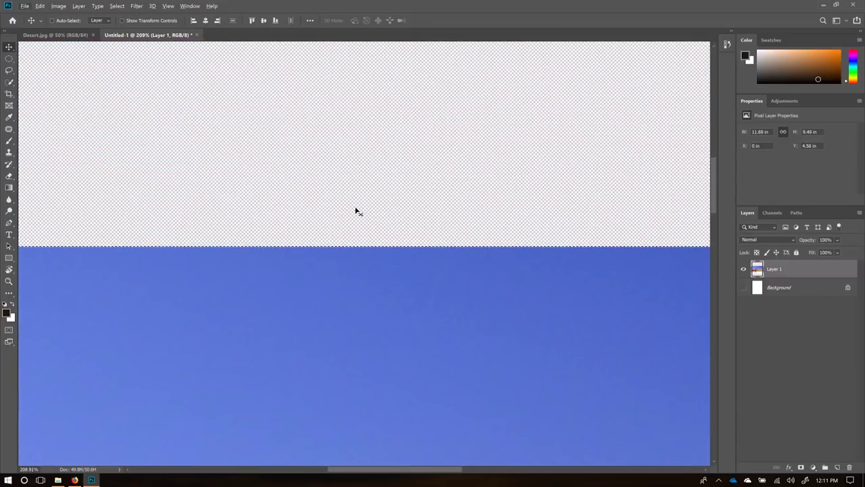
{"action": "scroll", "coordinate": [300, 241], "scroll_direction": "up", "scroll_amount": 8}
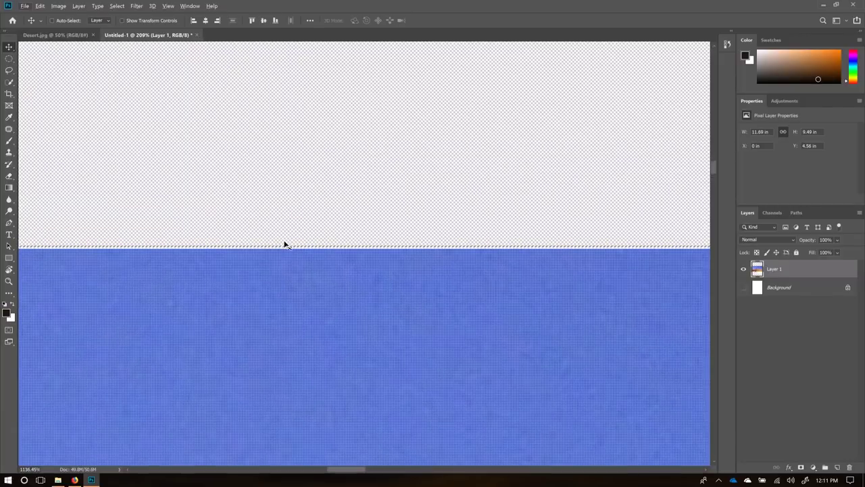
{"action": "scroll", "coordinate": [285, 243], "scroll_direction": "up", "scroll_amount": 5}
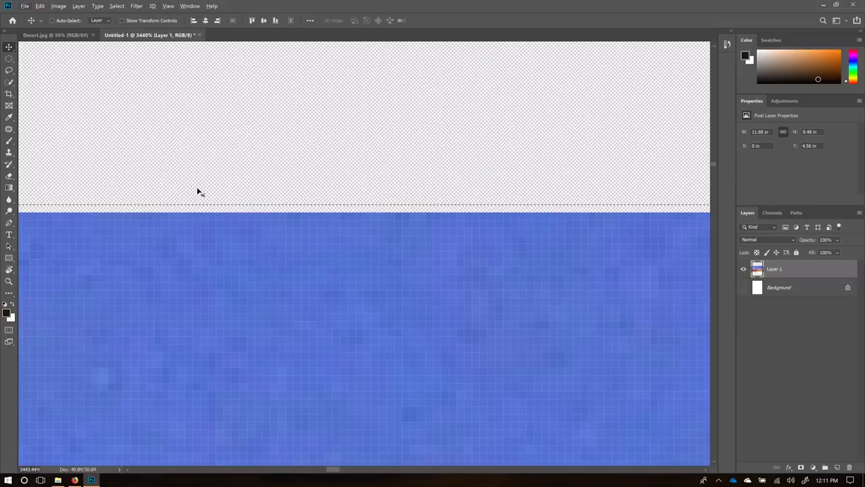
{"action": "scroll", "coordinate": [209, 179], "scroll_direction": "down", "scroll_amount": 2}
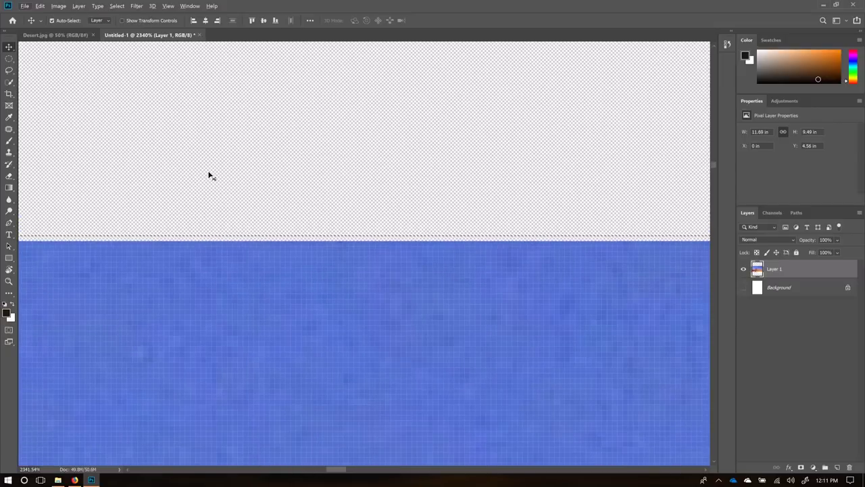
{"action": "key", "text": "ctrl+0"}
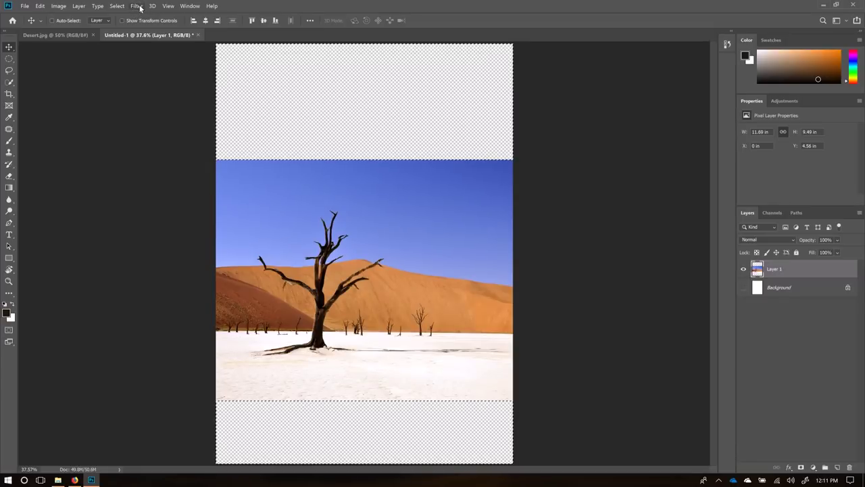
{"action": "left_click", "coordinate": [118, 7]}
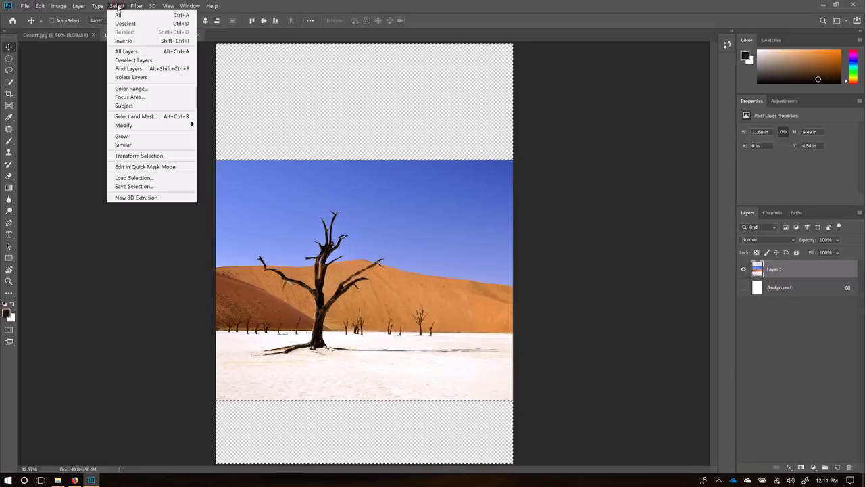
{"action": "mouse_move", "coordinate": [135, 130]}
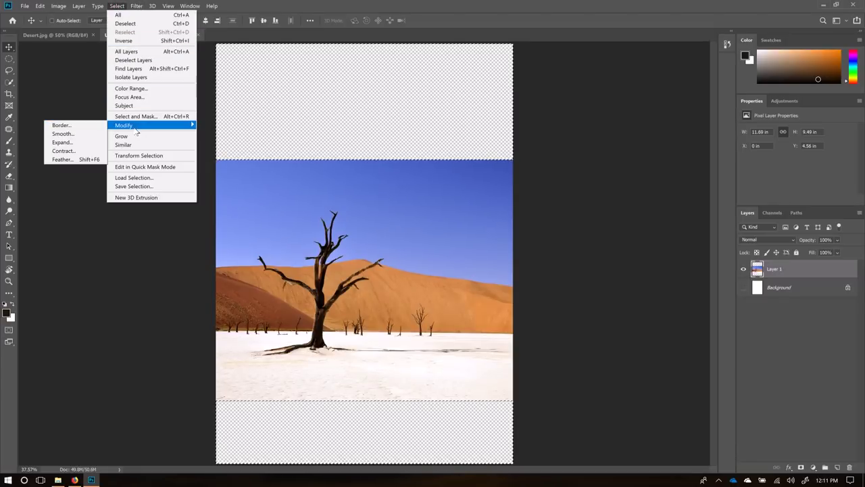
{"action": "left_click", "coordinate": [60, 142]}
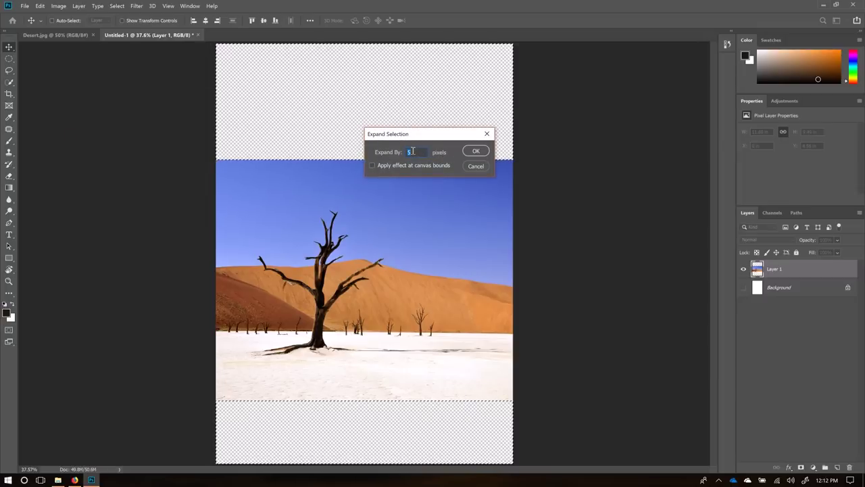
{"action": "left_click", "coordinate": [475, 151]}
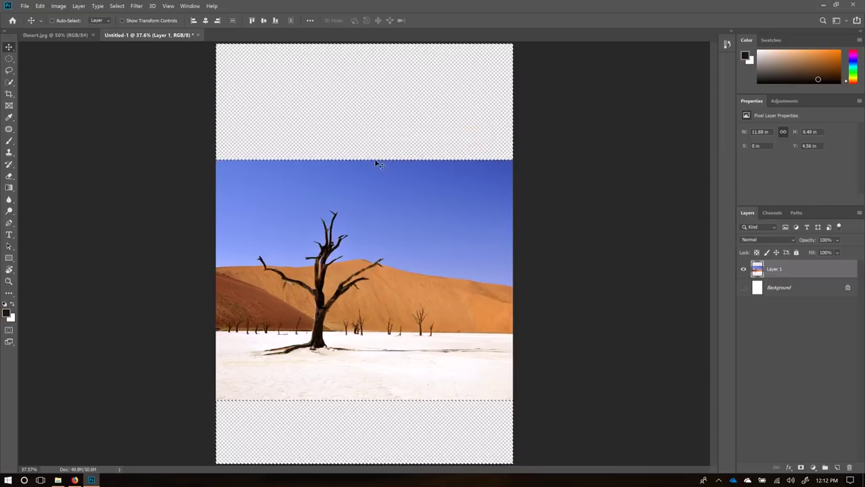
- Fill the selected areas above and below the photo using Content-Aware contents with Color Adaptation, Normal mode and 100% opacity, and deselect
{"action": "scroll", "coordinate": [372, 163], "scroll_direction": "up", "scroll_amount": 8}
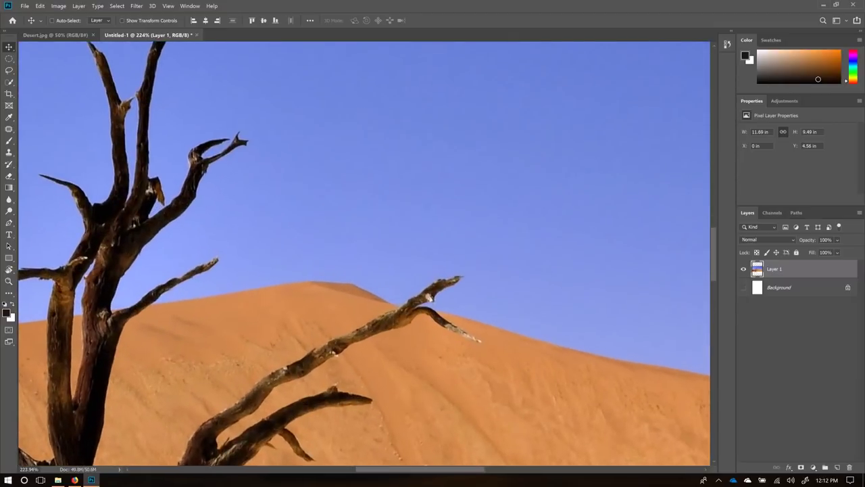
{"action": "scroll", "coordinate": [361, 121], "scroll_direction": "up", "scroll_amount": 10}
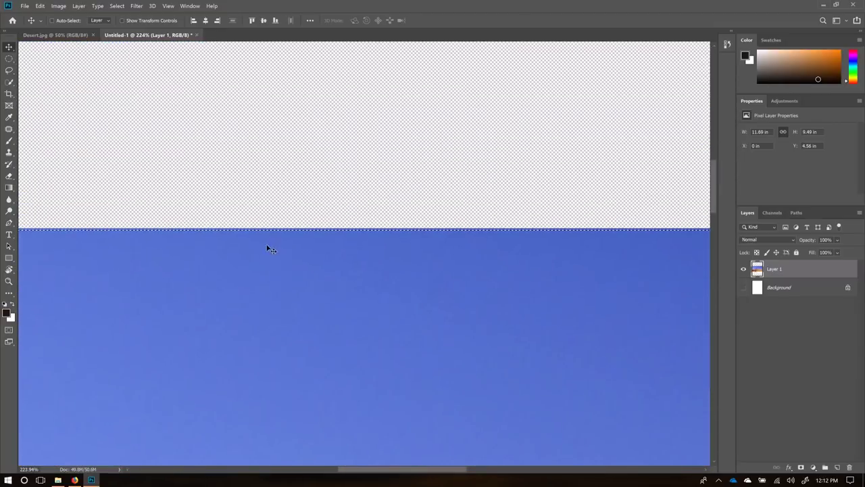
{"action": "scroll", "coordinate": [293, 227], "scroll_direction": "up", "scroll_amount": 8}
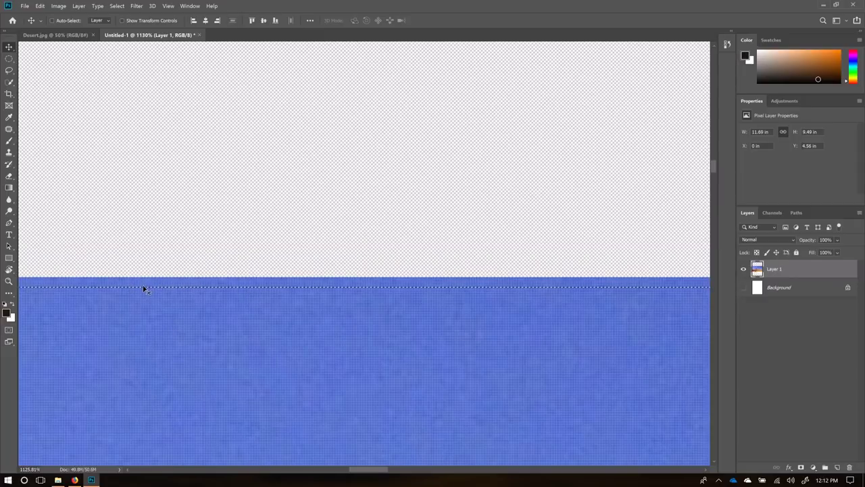
{"action": "key", "text": "ctrl+0"}
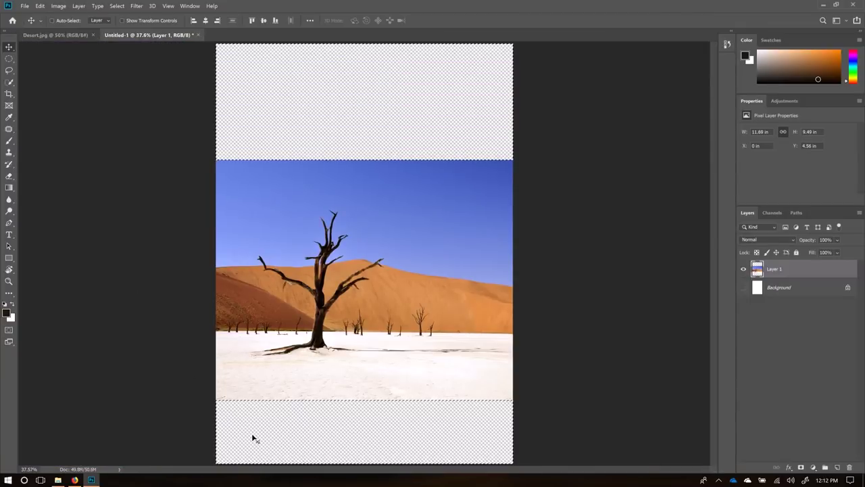
{"action": "left_click", "coordinate": [40, 7]}
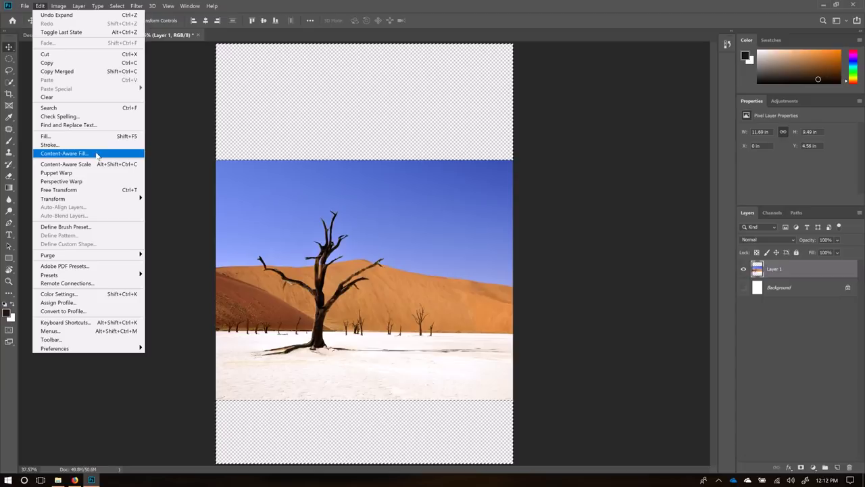
{"action": "left_click", "coordinate": [46, 138]}
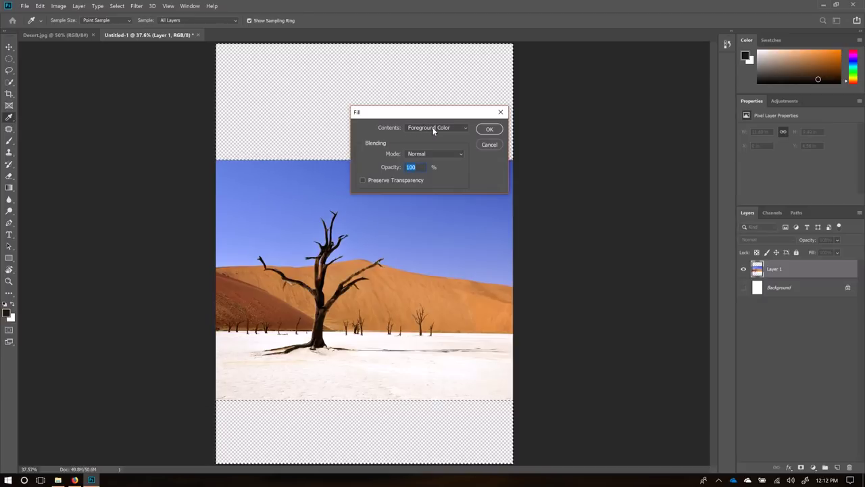
{"action": "left_click", "coordinate": [441, 129]}
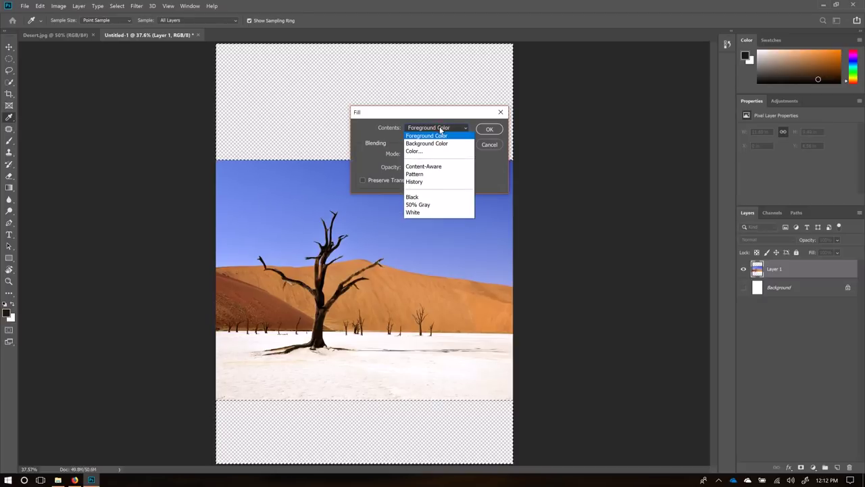
{"action": "left_click", "coordinate": [438, 167]}
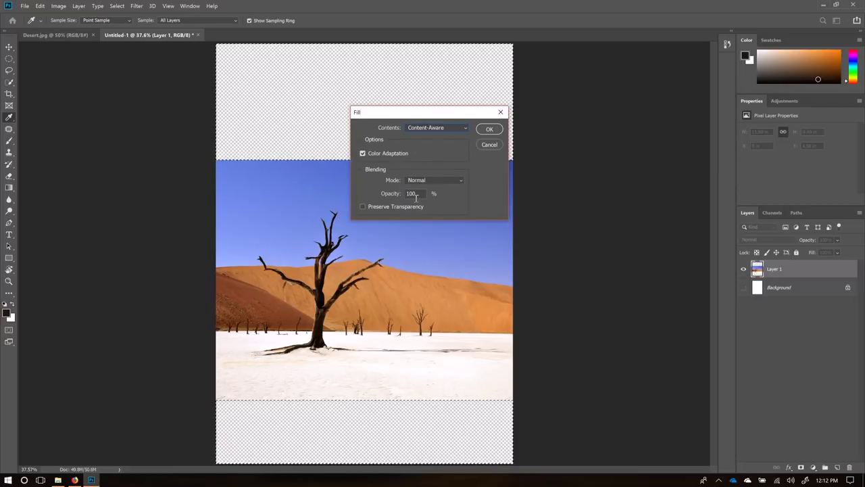
{"action": "left_click", "coordinate": [491, 129]}
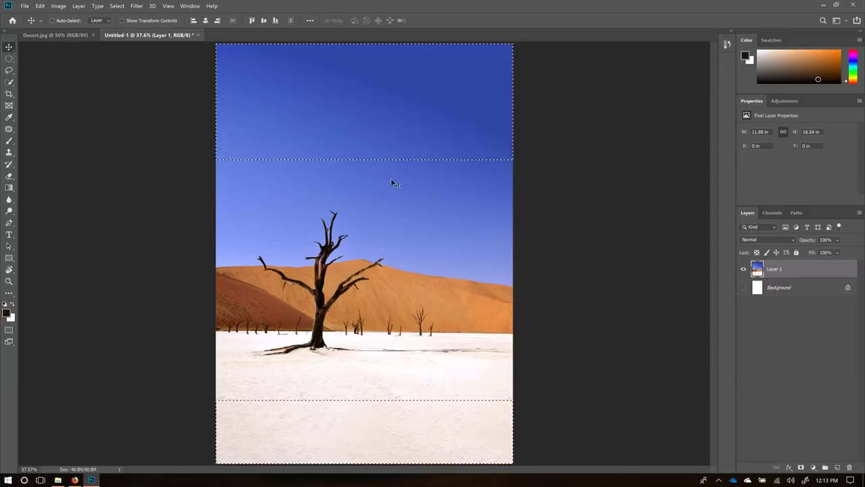
{"action": "key", "text": "ctrl+d"}
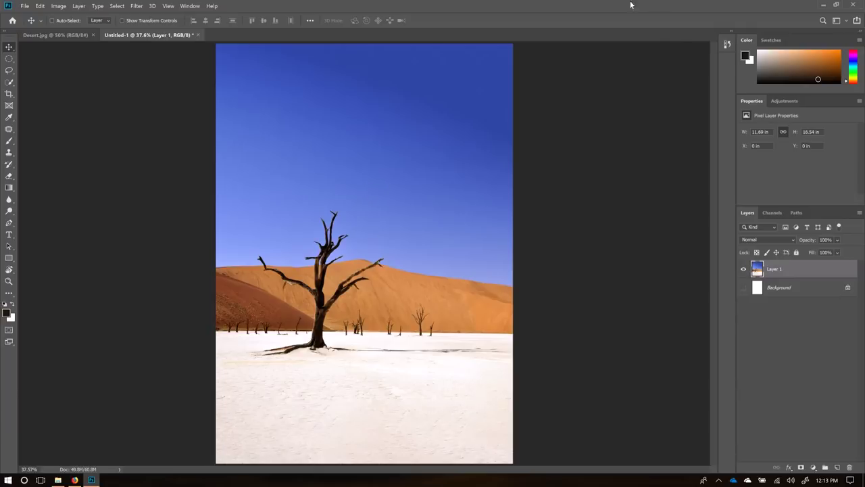
- Revert the document to the Expand history state, undoing the fill and the deselection
{"action": "left_click", "coordinate": [727, 45]}
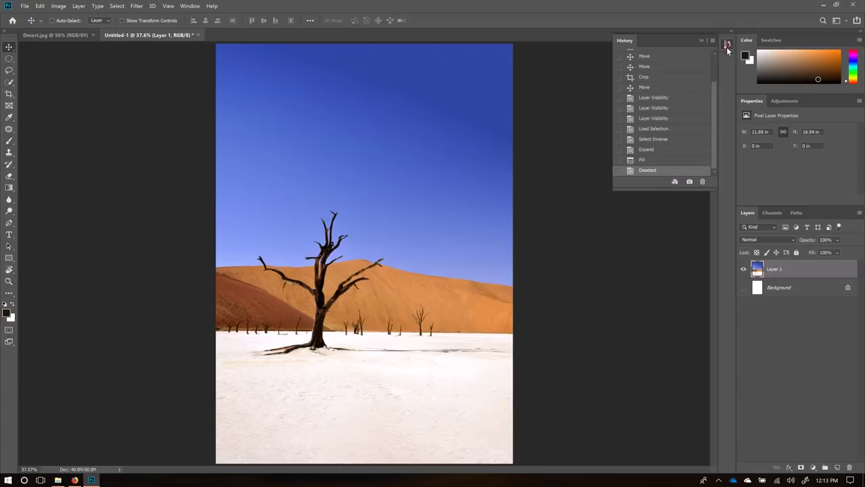
{"action": "left_click", "coordinate": [657, 162]}
{"action": "left_click", "coordinate": [651, 150]}
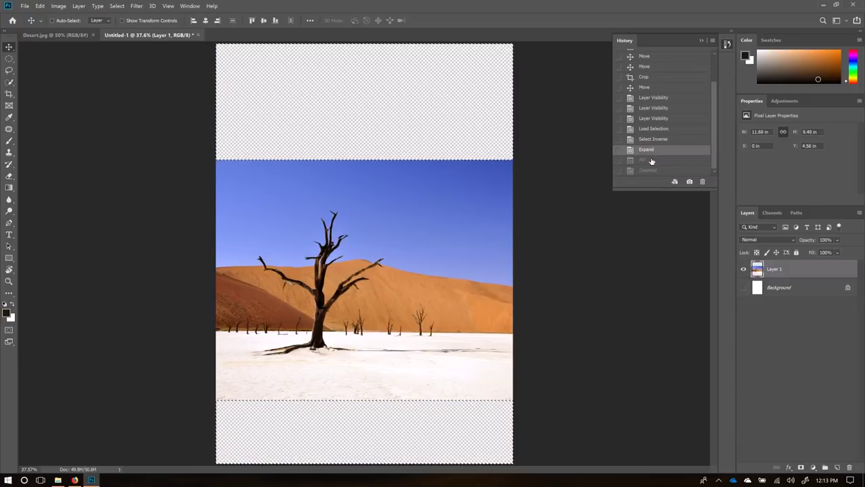
- Start Content-Aware Fill on the selected areas and try excluding the upper strip of sky from the sampling area
{"action": "left_click", "coordinate": [38, 6]}
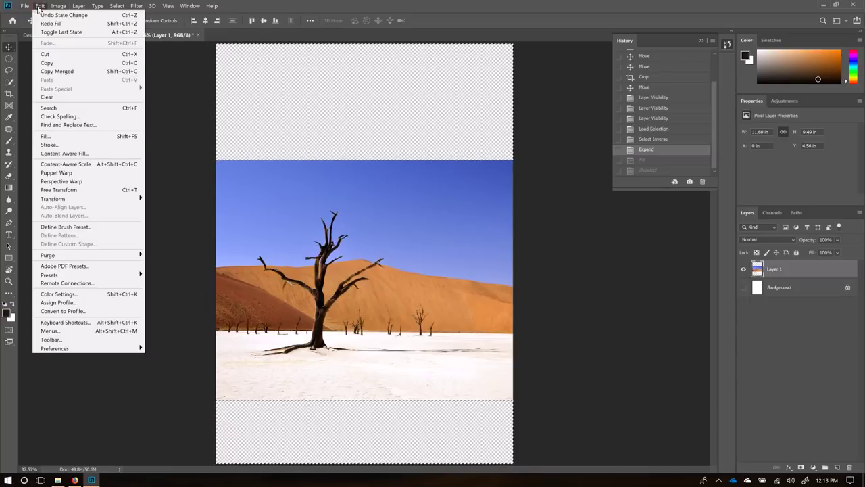
{"action": "left_click", "coordinate": [65, 154]}
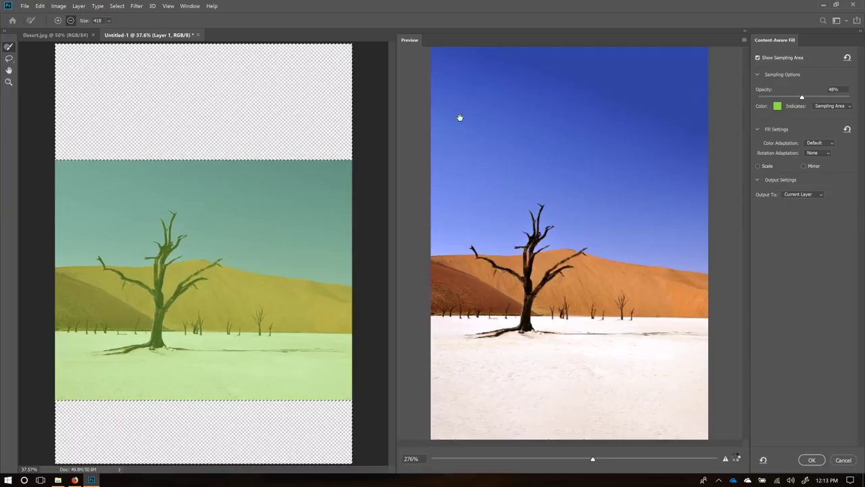
{"action": "left_click_drag", "start_coordinate": [108, 169], "coordinate": [142, 166]}
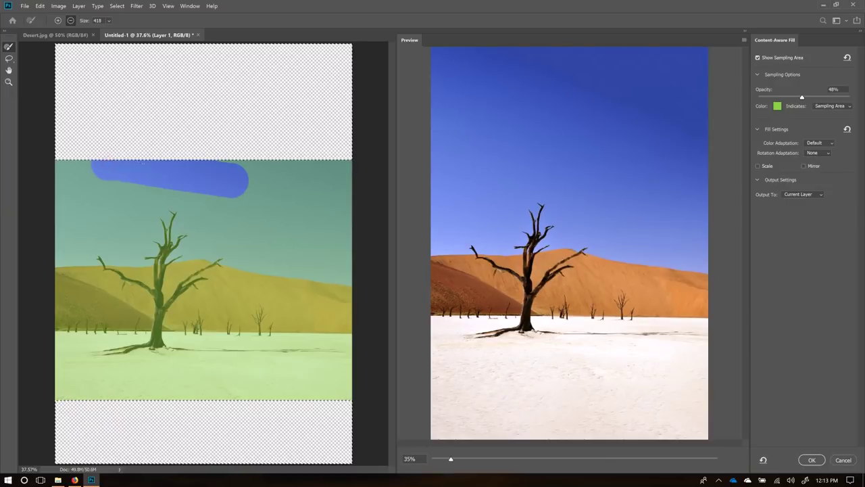
{"action": "left_click_drag", "start_coordinate": [233, 180], "coordinate": [265, 187]}
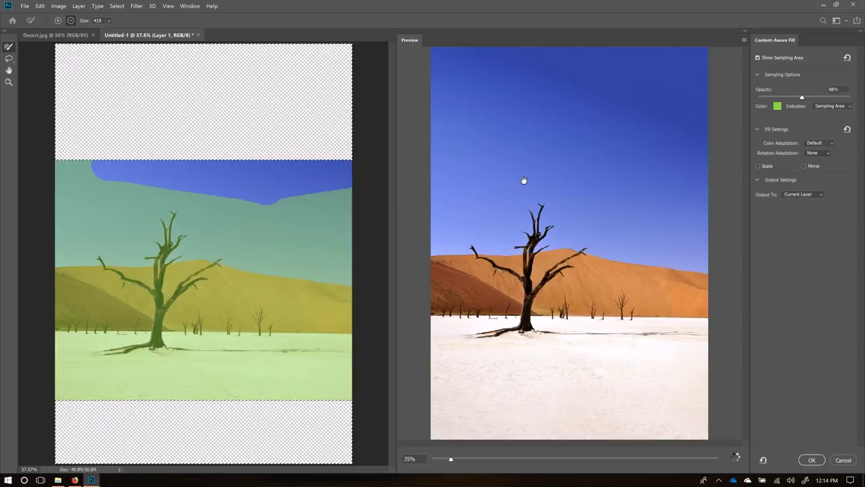
{"action": "scroll", "coordinate": [524, 181], "scroll_direction": "up", "scroll_amount": 5}
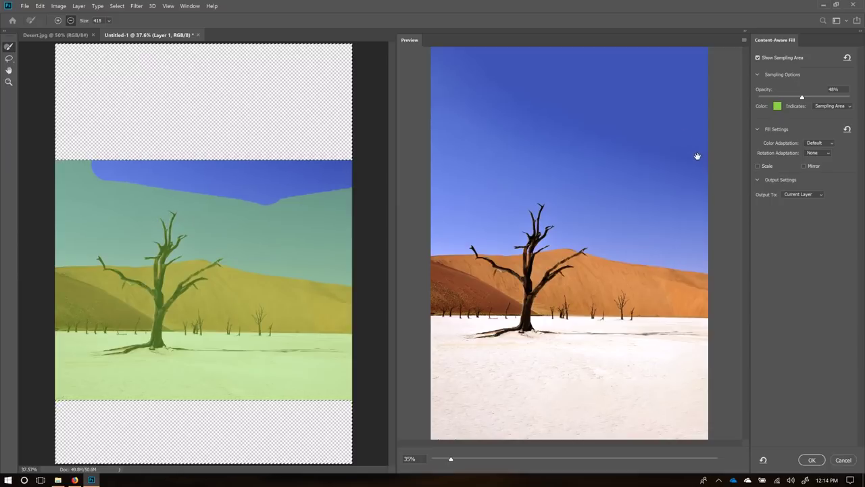
- Reset the Content-Aware Fill sampling area, apply the fill to the current layer and deselect
{"action": "left_click", "coordinate": [763, 459]}
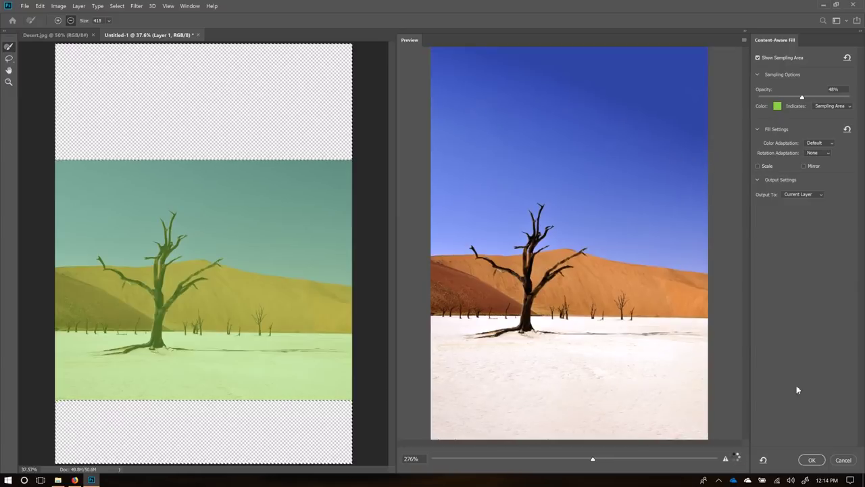
{"action": "left_click", "coordinate": [812, 460]}
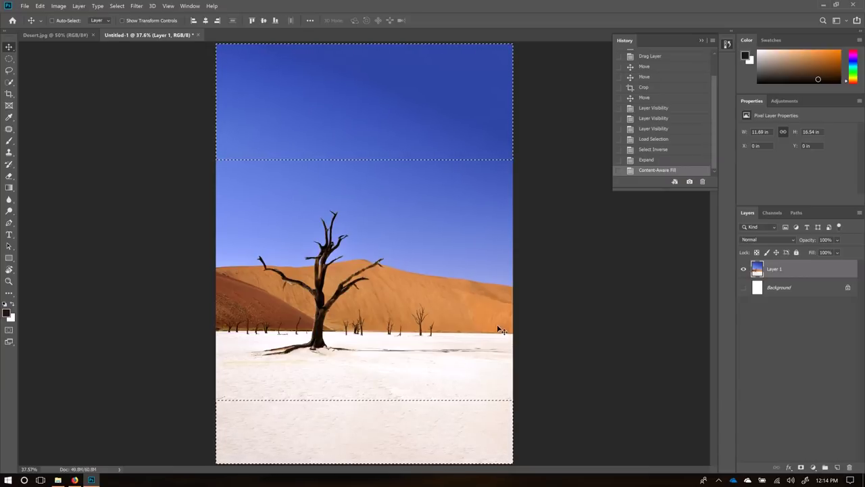
{"action": "key", "text": "ctrl+d"}
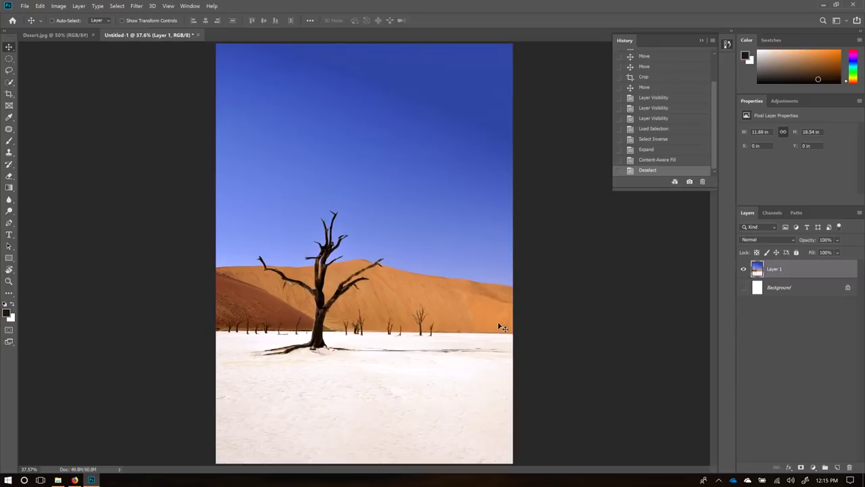
- Examine the ground below the tree at close range, checking the seam between the original photo and the filled area
{"action": "key", "text": "ctrl+plus"}
{"action": "key", "text": "ctrl+plus"}
{"action": "scroll", "coordinate": [416, 406], "scroll_direction": "down", "scroll_amount": 5}
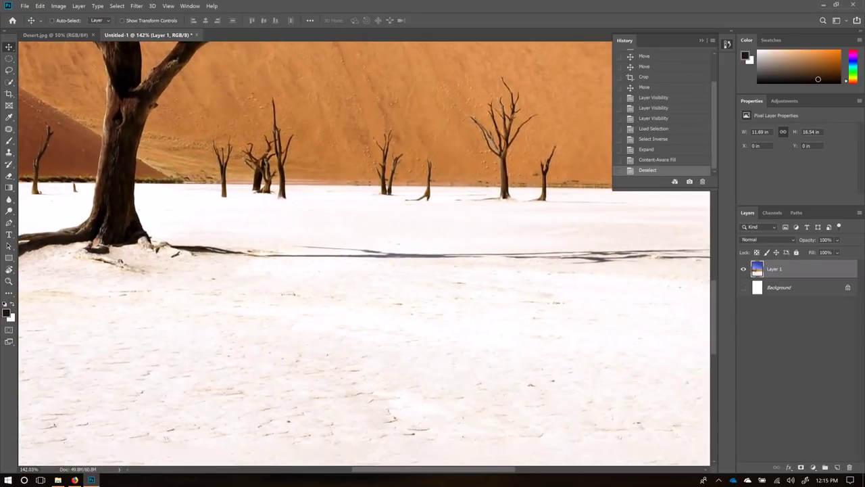
{"action": "scroll", "coordinate": [415, 399], "scroll_direction": "down", "scroll_amount": 5}
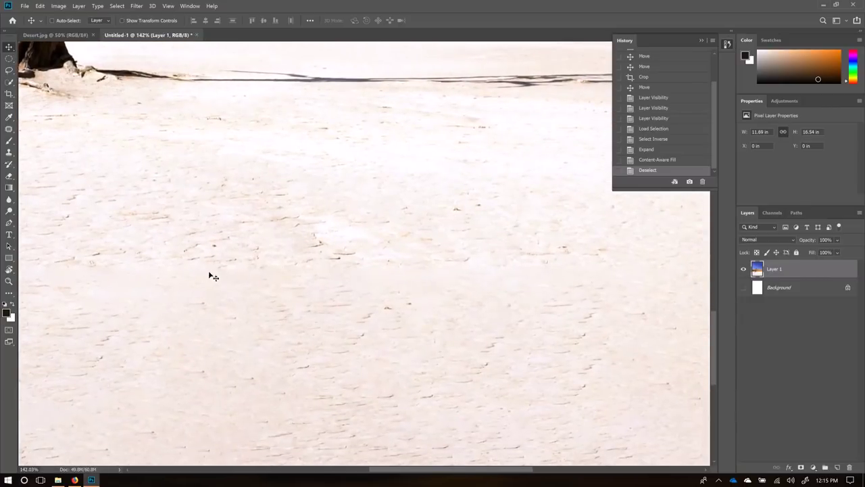
{"action": "scroll", "coordinate": [324, 284], "scroll_direction": "right", "scroll_amount": 5}
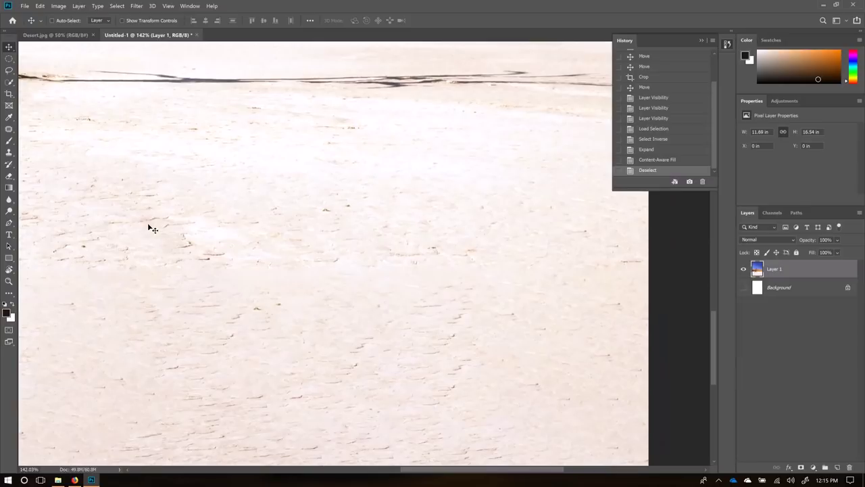
{"action": "scroll", "coordinate": [153, 230], "scroll_direction": "left", "scroll_amount": 3}
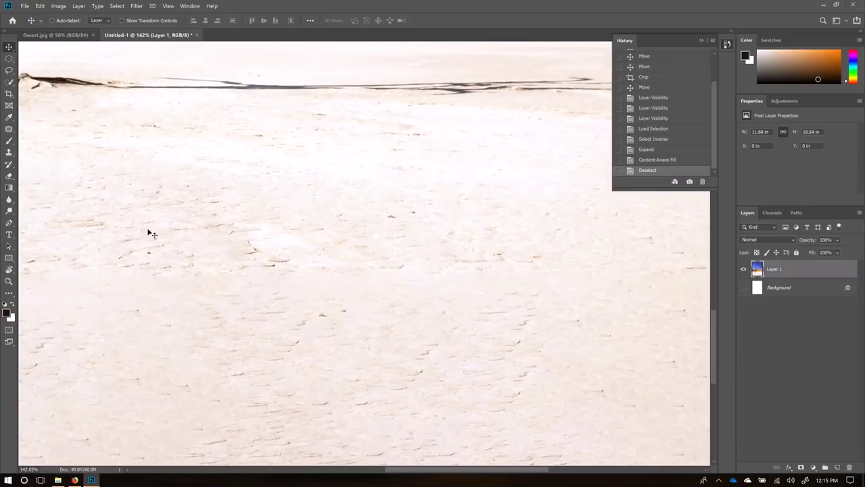
{"action": "scroll", "coordinate": [150, 233], "scroll_direction": "down", "scroll_amount": 2}
{"action": "scroll", "coordinate": [150, 233], "scroll_direction": "left", "scroll_amount": 3}
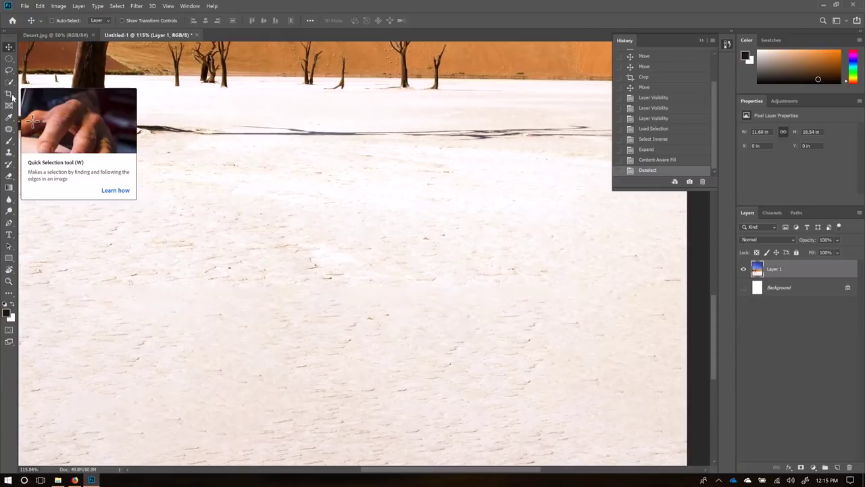
- Choose the Healing Brush tool and review the other retouching tools in its group
{"action": "left_click", "coordinate": [9, 130]}
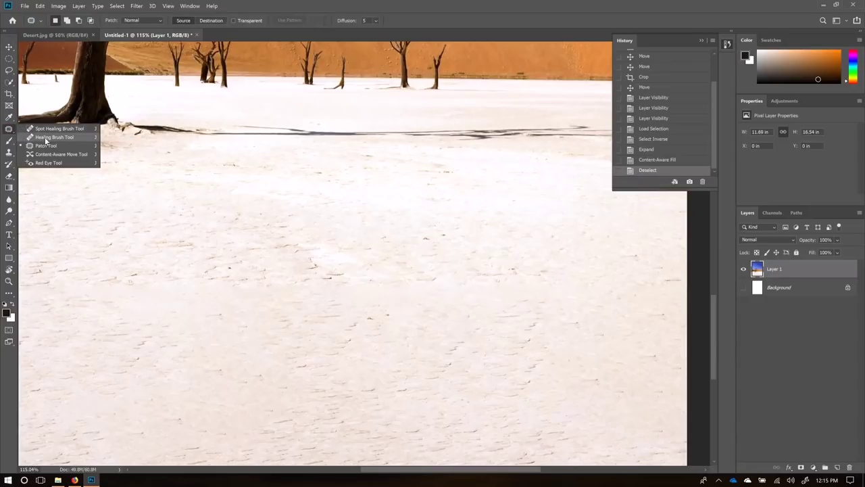
{"action": "left_click", "coordinate": [46, 138]}
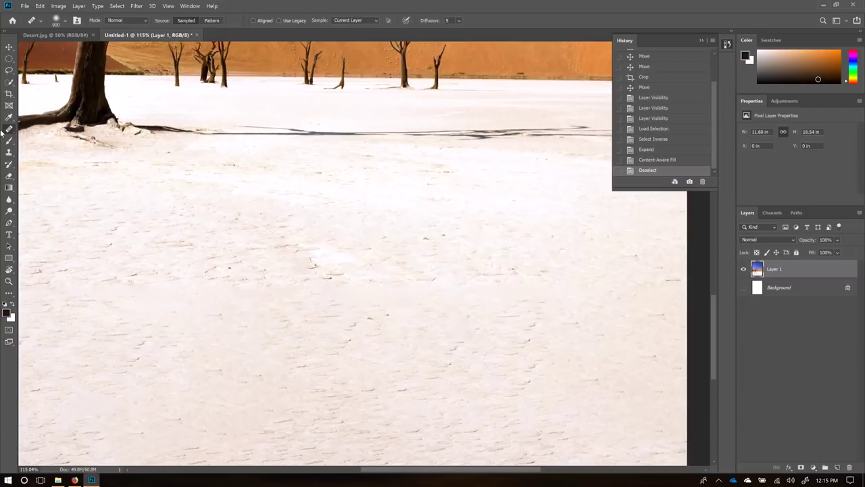
{"action": "right_click", "coordinate": [8, 128]}
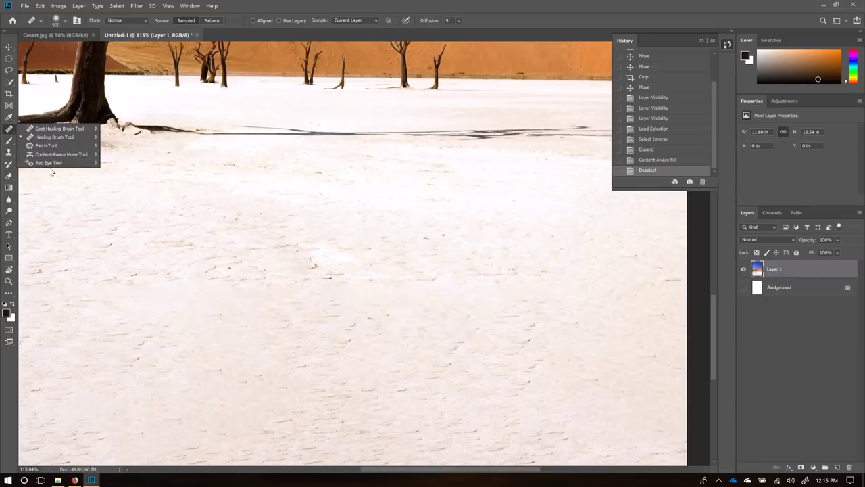
{"action": "left_click", "coordinate": [8, 132]}
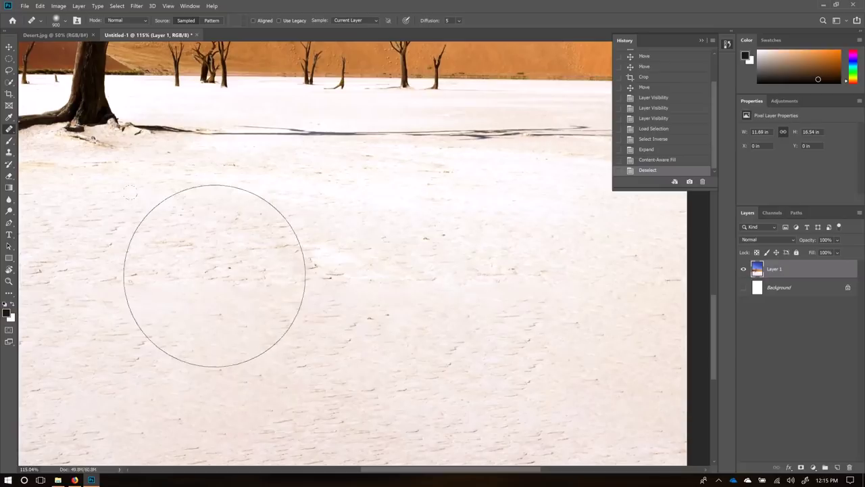
- Choose the Clone Stamp tool and set its brush size to 92 px
{"action": "left_click", "coordinate": [9, 154]}
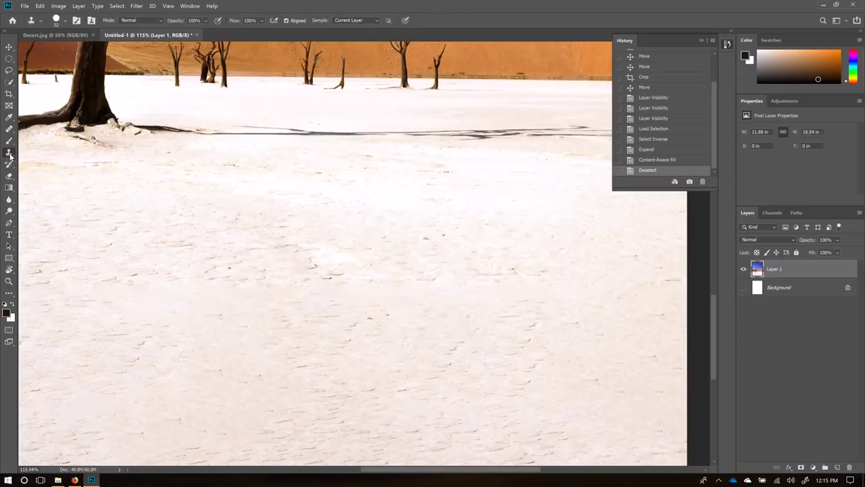
{"action": "right_click", "coordinate": [10, 154]}
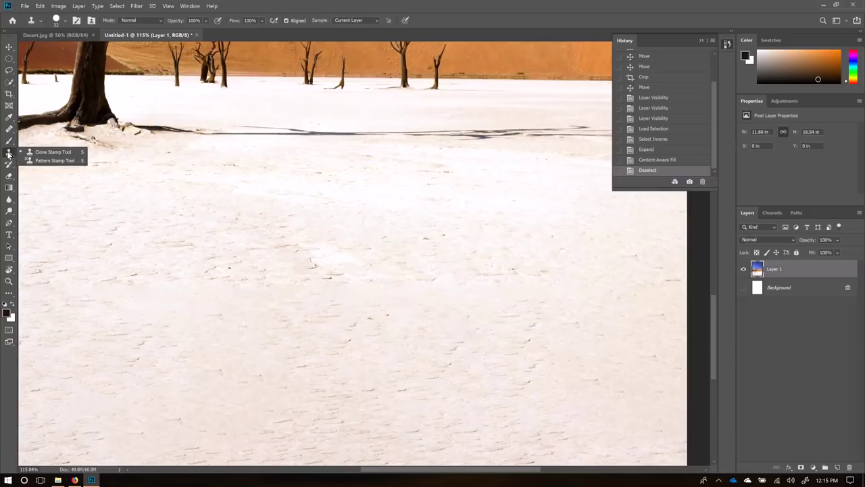
{"action": "left_click", "coordinate": [54, 152]}
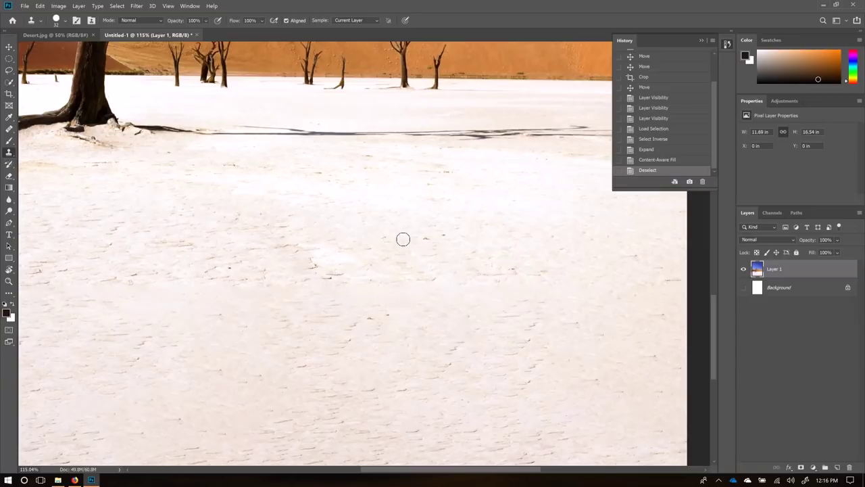
{"action": "right_click", "coordinate": [421, 213]}
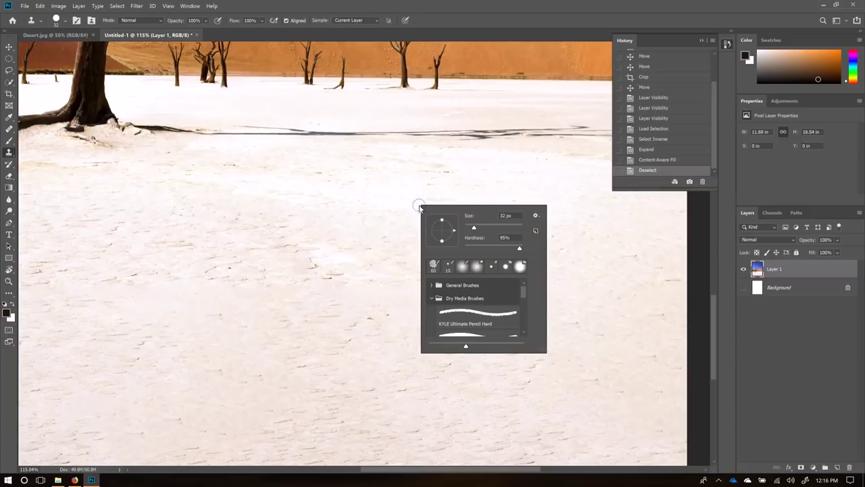
{"action": "left_click", "coordinate": [520, 248]}
{"action": "left_click_drag", "start_coordinate": [475, 228], "coordinate": [491, 228]}
{"action": "key", "text": "Return"}
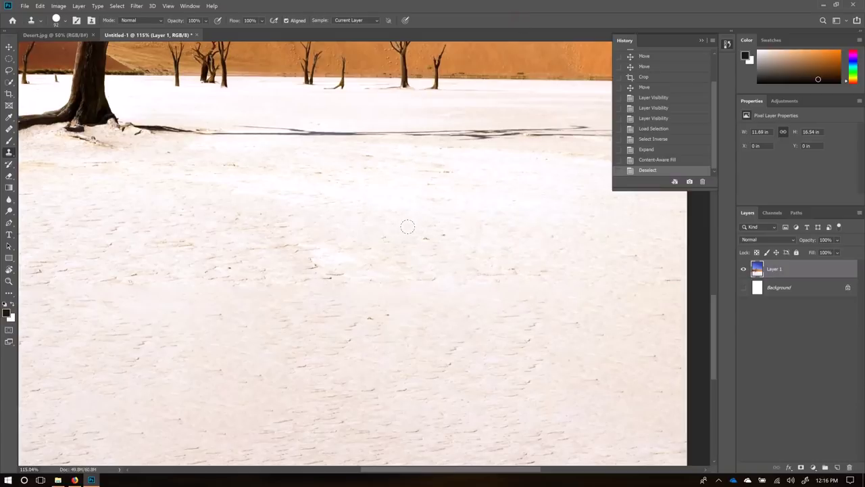
- Define a clone source on the ground beside the bright patch and stamp it over the seam below
{"action": "left_click", "coordinate": [329, 246]}
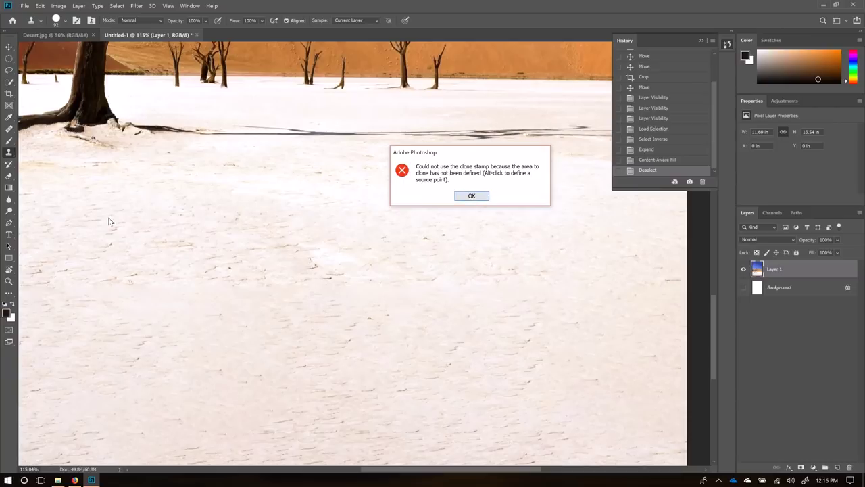
{"action": "left_click", "coordinate": [475, 195]}
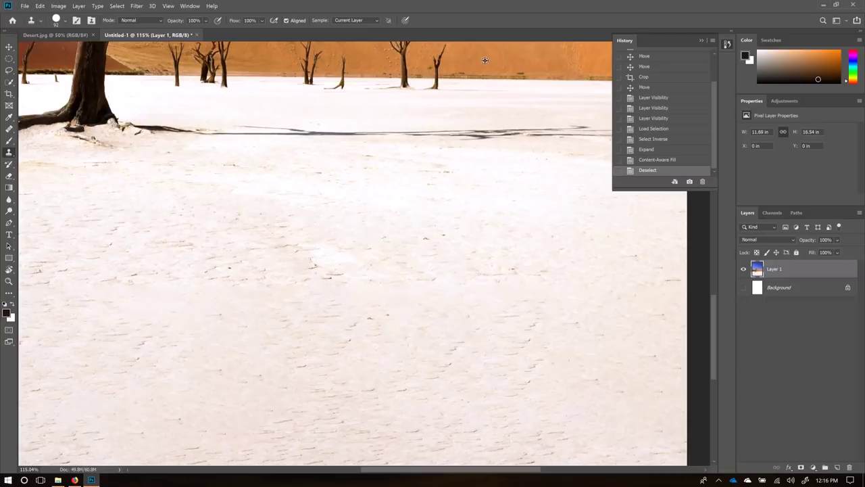
{"action": "left_click", "coordinate": [484, 73], "text": "alt"}
{"action": "left_click", "coordinate": [312, 265], "text": "alt"}
{"action": "left_click", "coordinate": [420, 279]}
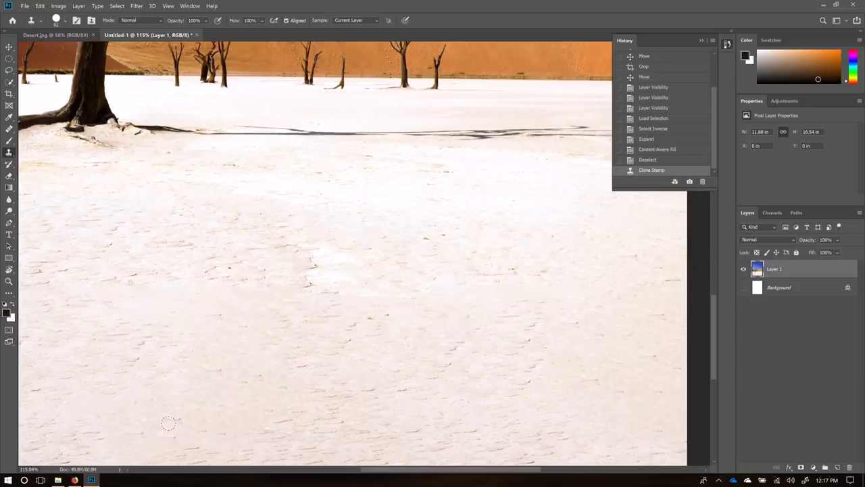
- Soften the Clone Stamp brush to 28% hardness and clone ground texture along the seam below the tree
{"action": "right_click", "coordinate": [365, 269]}
{"action": "left_click_drag", "start_coordinate": [472, 318], "coordinate": [439, 317]}
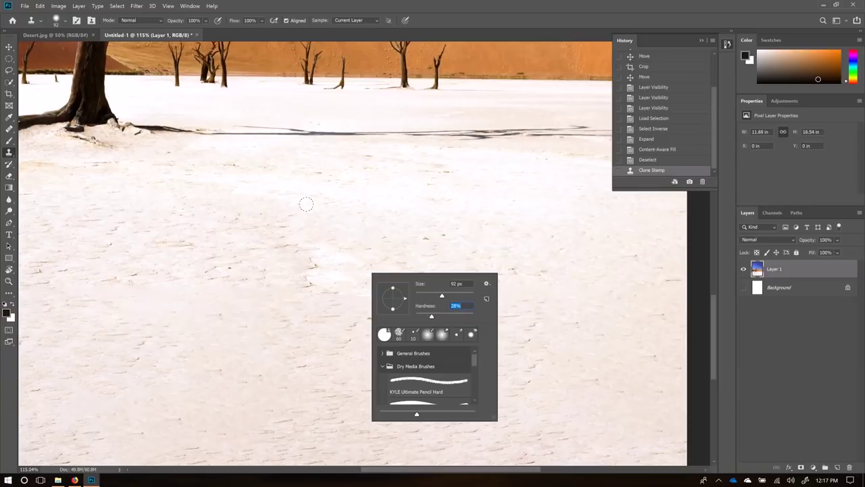
{"action": "mouse_move", "coordinate": [492, 80]}
{"action": "left_mouse_down"}
{"action": "mouse_move", "coordinate": [469, 95]}
{"action": "mouse_move", "coordinate": [490, 82]}
{"action": "left_mouse_up"}
{"action": "left_click", "coordinate": [242, 282]}
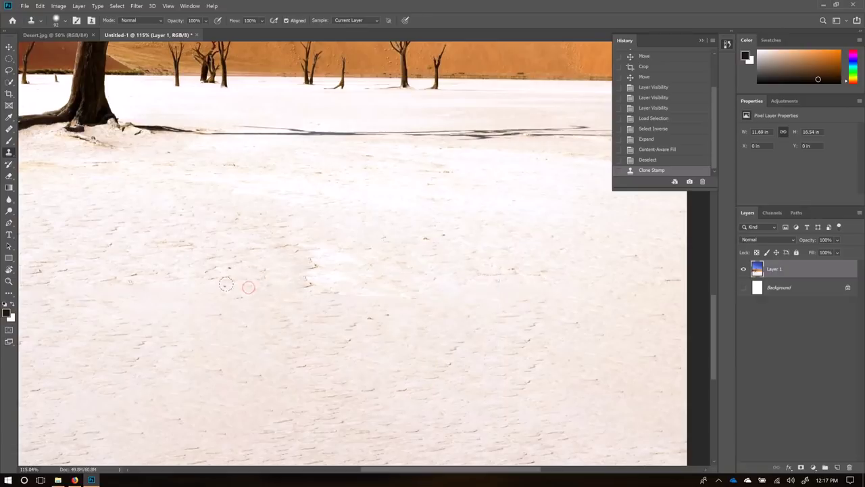
{"action": "left_click", "coordinate": [308, 305]}
{"action": "left_click_drag", "start_coordinate": [242, 301], "coordinate": [427, 305]}
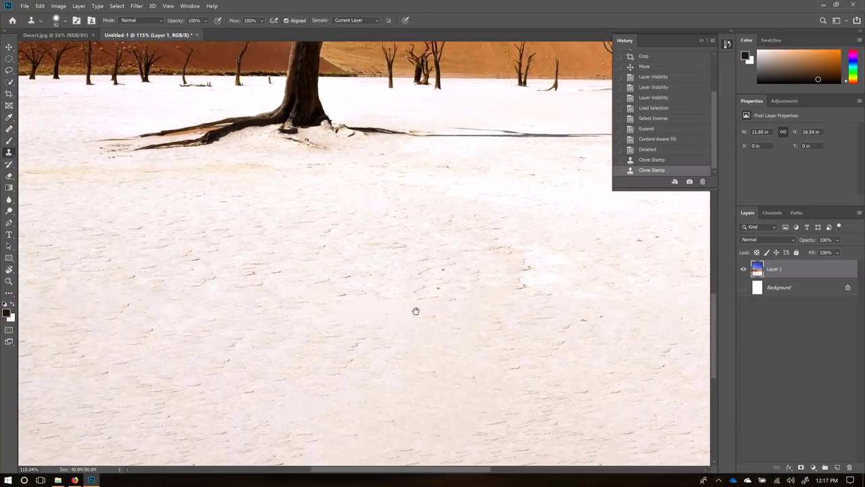
{"action": "left_click", "coordinate": [386, 297]}
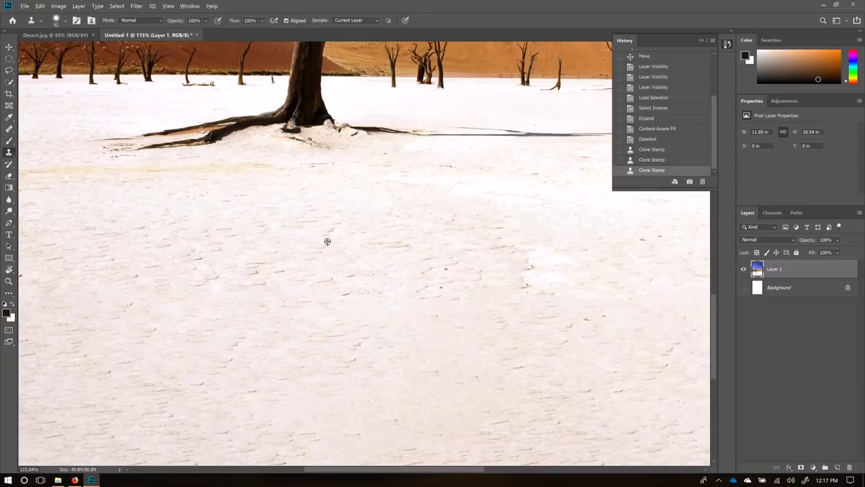
{"action": "mouse_move", "coordinate": [426, 303]}
{"action": "left_mouse_down"}
{"action": "mouse_move", "coordinate": [421, 289]}
{"action": "mouse_move", "coordinate": [428, 277]}
{"action": "mouse_move", "coordinate": [441, 278]}
{"action": "left_mouse_up"}
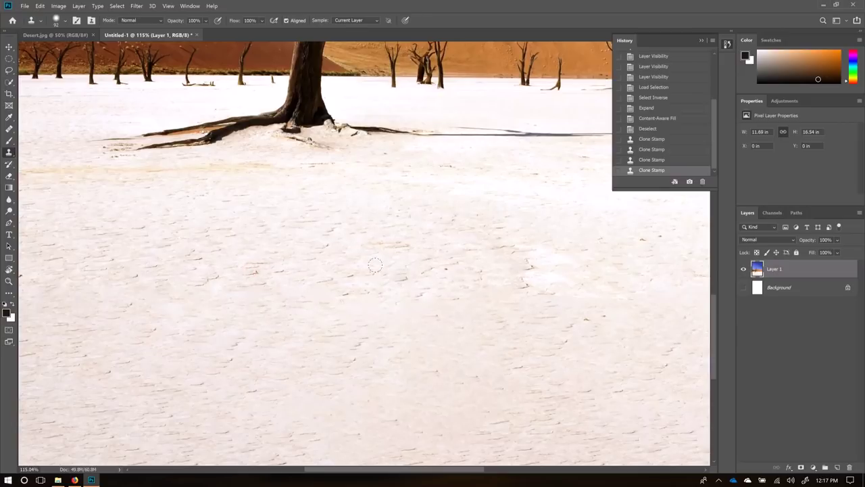
- Switch to the Healing Brush and set its brush size to 134 px
{"action": "left_click", "coordinate": [9, 129]}
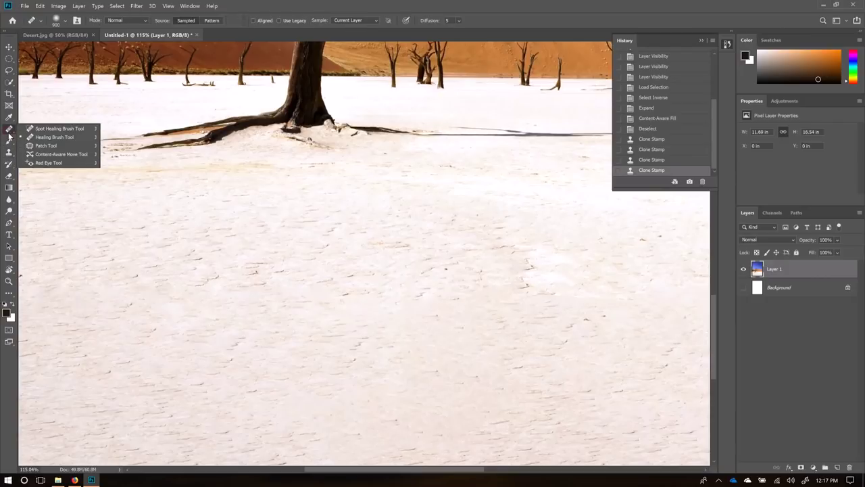
{"action": "left_click", "coordinate": [48, 139]}
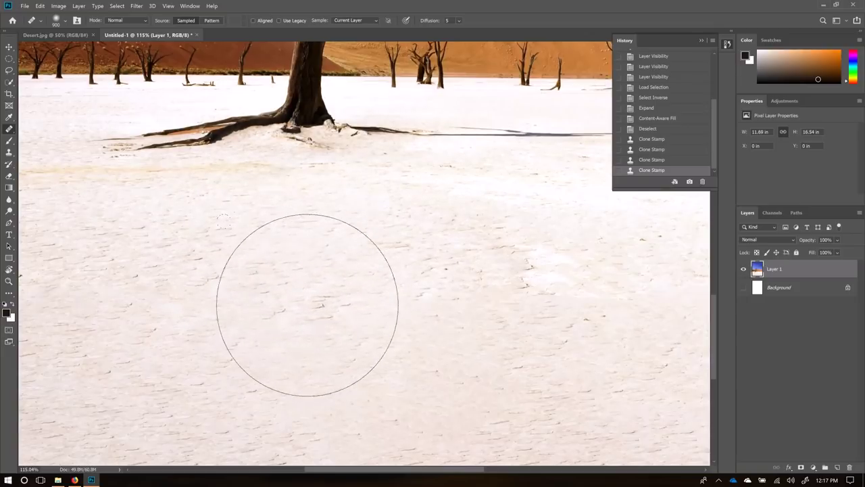
{"action": "right_click", "coordinate": [273, 301]}
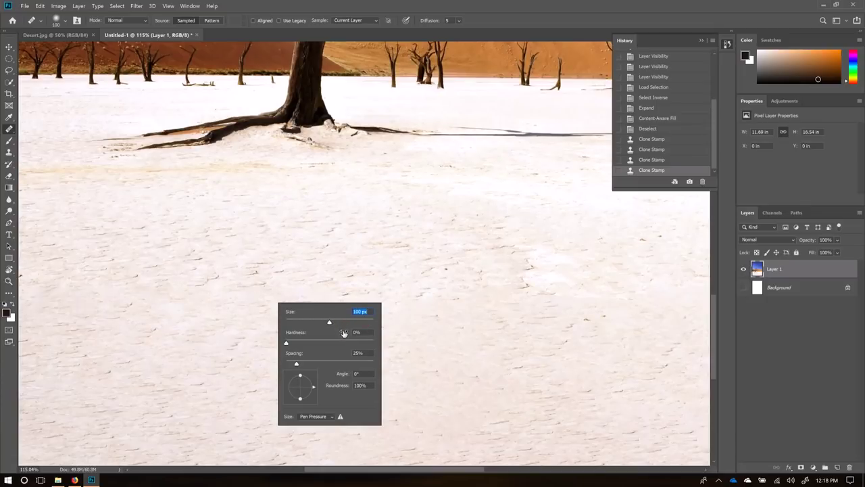
{"action": "left_click_drag", "start_coordinate": [330, 321], "coordinate": [336, 322]}
{"action": "key", "text": "Return"}
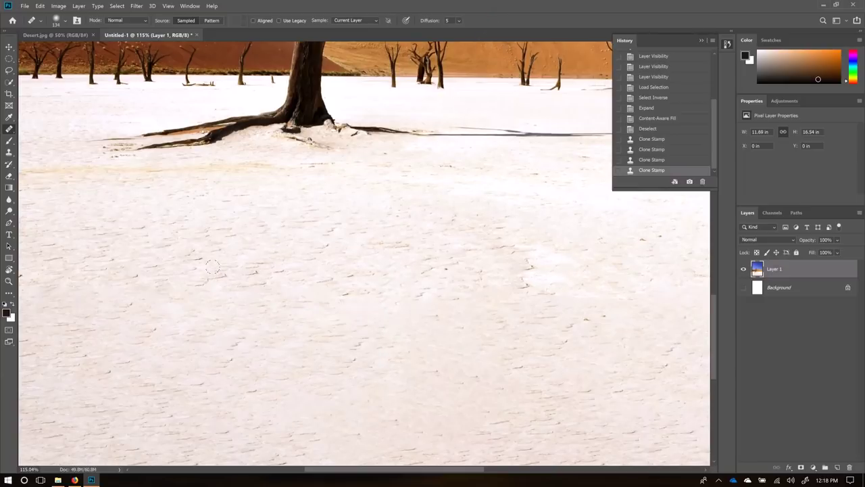
- Sample clean ground and heal over the seam area just below the bright patch
{"action": "left_click_drag", "start_coordinate": [453, 267], "coordinate": [261, 261]}
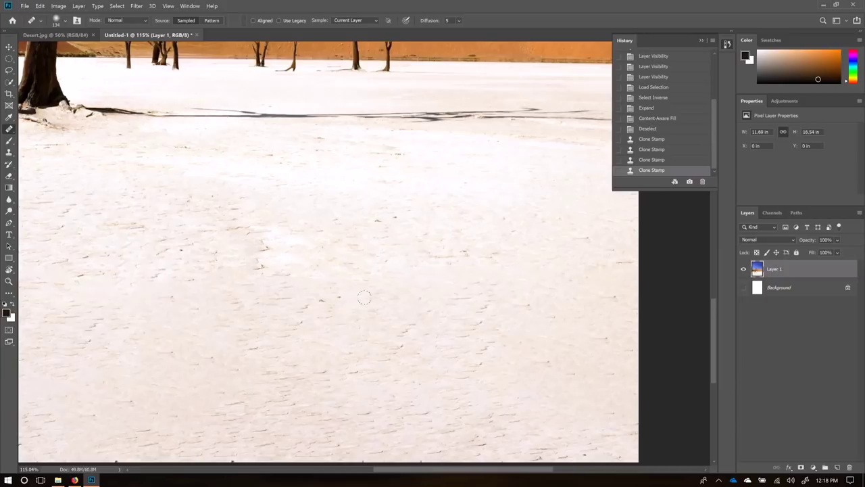
{"action": "left_click", "coordinate": [450, 252], "text": "alt"}
{"action": "mouse_move", "coordinate": [336, 289]}
{"action": "left_mouse_down"}
{"action": "mouse_move", "coordinate": [318, 294]}
{"action": "mouse_move", "coordinate": [375, 277]}
{"action": "left_mouse_up"}
- Try the Healing Brush with the sampled white ground on the orange dune and undo the stroke
{"action": "left_click_drag", "start_coordinate": [440, 119], "coordinate": [401, 269]}
{"action": "left_click", "coordinate": [434, 222], "text": "alt"}
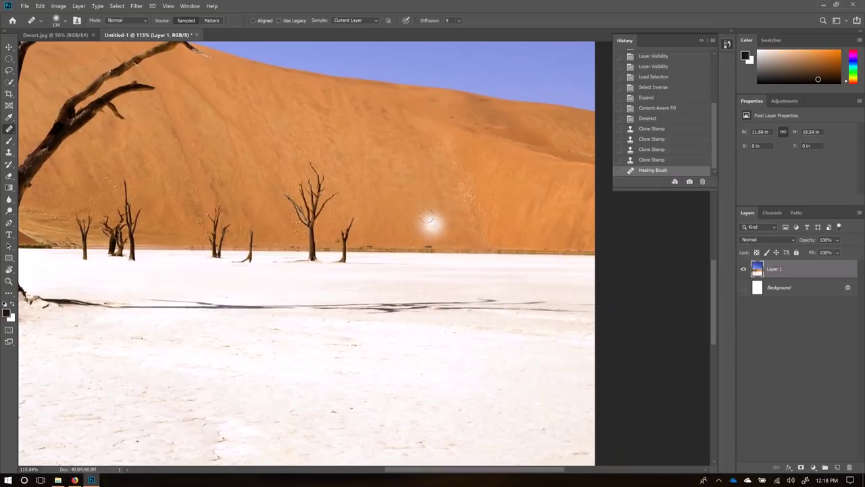
{"action": "key", "text": "super"}
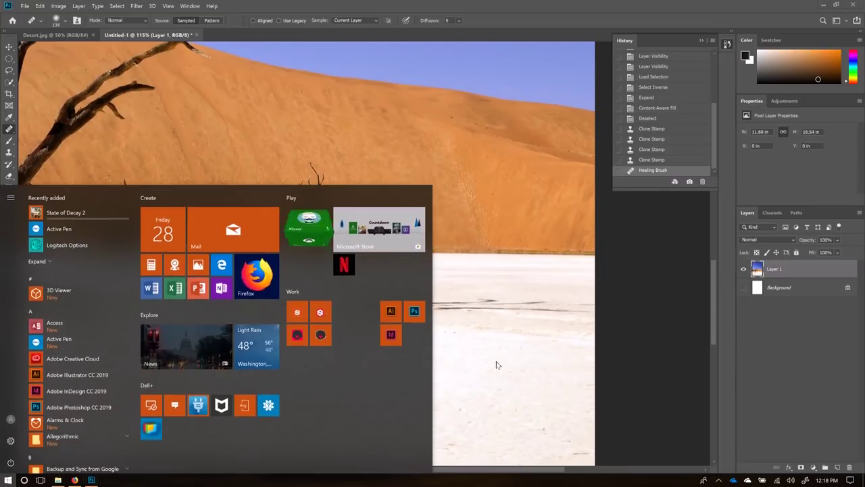
{"action": "key", "text": "super"}
{"action": "left_click", "coordinate": [425, 170]}
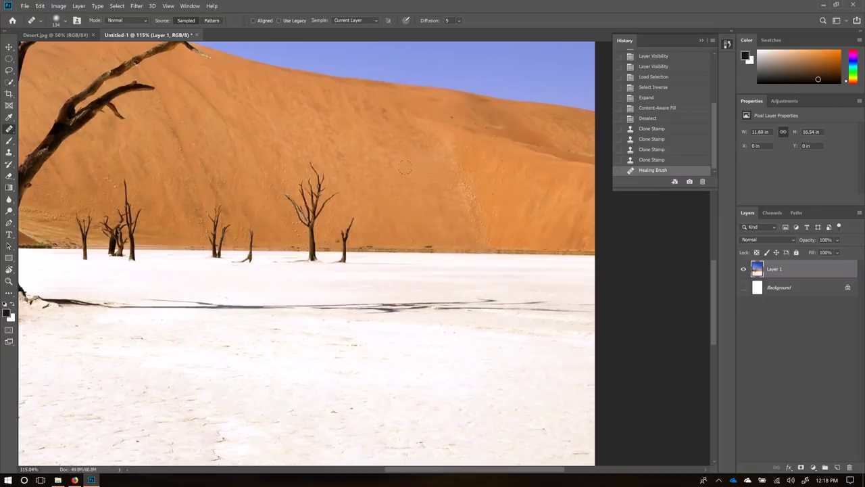
{"action": "mouse_move", "coordinate": [404, 227]}
{"action": "left_mouse_down"}
{"action": "mouse_move", "coordinate": [421, 178]}
{"action": "mouse_move", "coordinate": [417, 160]}
{"action": "mouse_move", "coordinate": [399, 179]}
{"action": "left_mouse_up"}
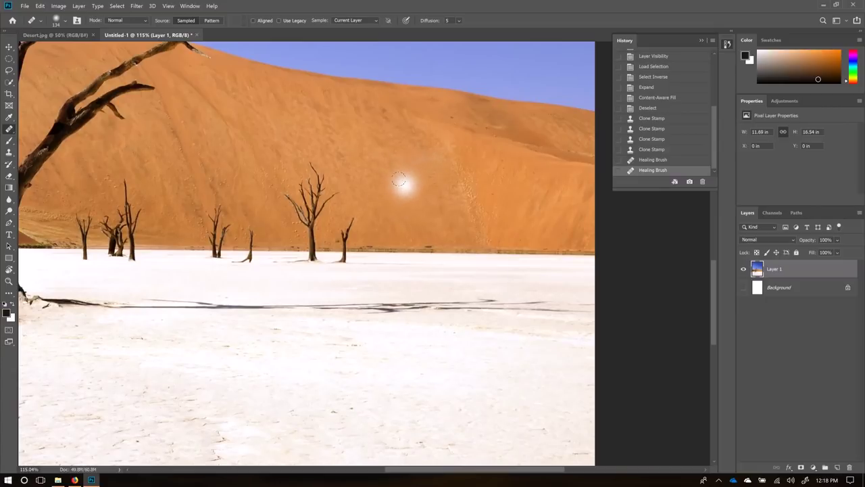
{"action": "key", "text": "ctrl+z"}
- Choose the Patch tool, try outlining the rough edge beside the bright ground patch and deselect it
{"action": "left_click_drag", "start_coordinate": [399, 395], "coordinate": [396, 234]}
{"action": "left_click_drag", "start_coordinate": [303, 322], "coordinate": [340, 301]}
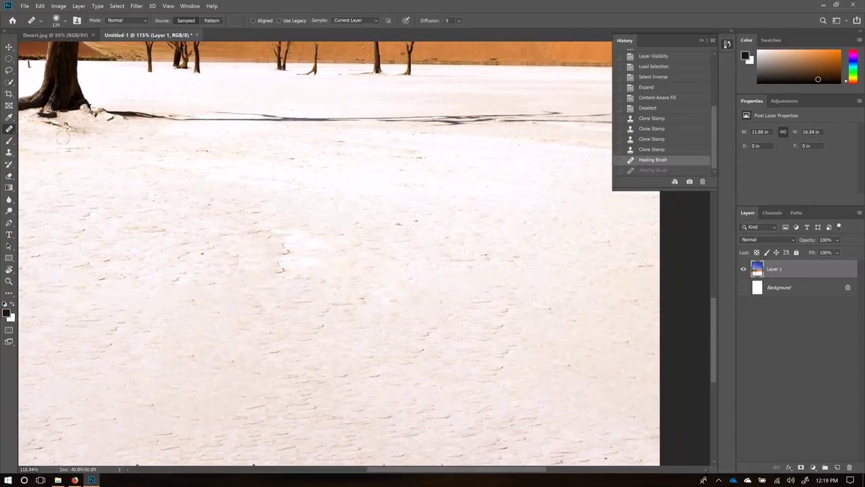
{"action": "left_click", "coordinate": [9, 128]}
{"action": "left_click", "coordinate": [42, 145]}
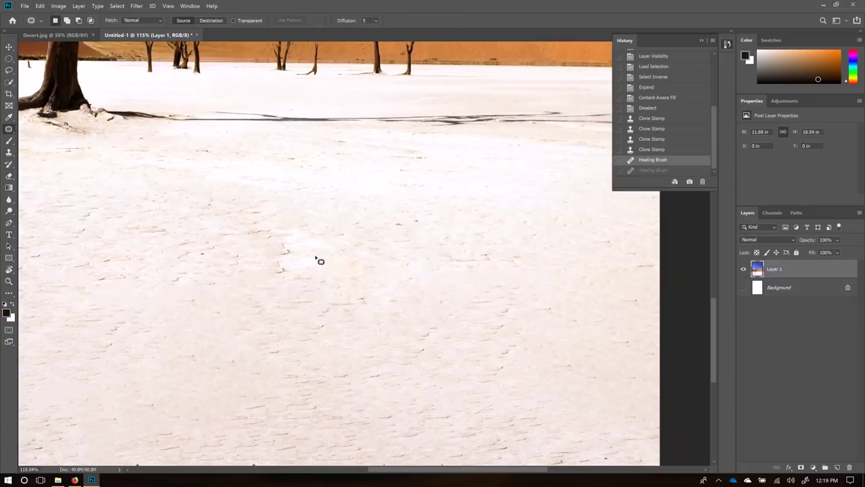
{"action": "mouse_move", "coordinate": [289, 238]}
{"action": "left_mouse_down"}
{"action": "mouse_move", "coordinate": [250, 267]}
{"action": "mouse_move", "coordinate": [261, 282]}
{"action": "mouse_move", "coordinate": [285, 283]}
{"action": "mouse_move", "coordinate": [300, 267]}
{"action": "mouse_move", "coordinate": [289, 239]}
{"action": "left_mouse_up"}
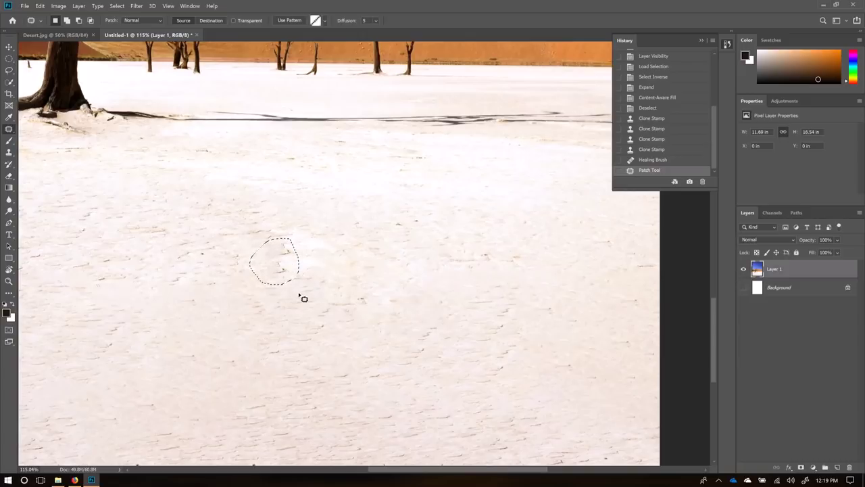
{"action": "key", "text": "ctrl+d"}
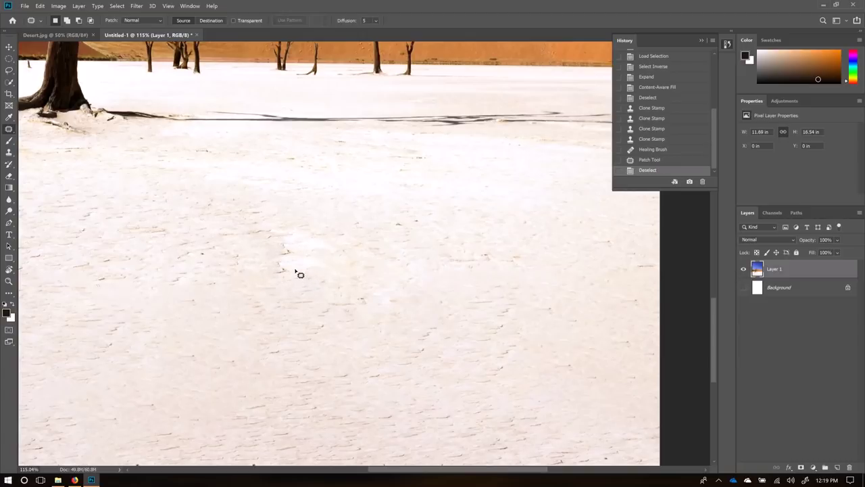
- Outline the small spot below the bright patch, patch it with ground texture from farther right and deselect
{"action": "mouse_move", "coordinate": [285, 264]}
{"action": "left_mouse_down"}
{"action": "mouse_move", "coordinate": [257, 257]}
{"action": "mouse_move", "coordinate": [248, 272]}
{"action": "mouse_move", "coordinate": [269, 289]}
{"action": "mouse_move", "coordinate": [281, 288]}
{"action": "mouse_move", "coordinate": [284, 261]}
{"action": "mouse_move", "coordinate": [283, 288]}
{"action": "left_mouse_up"}
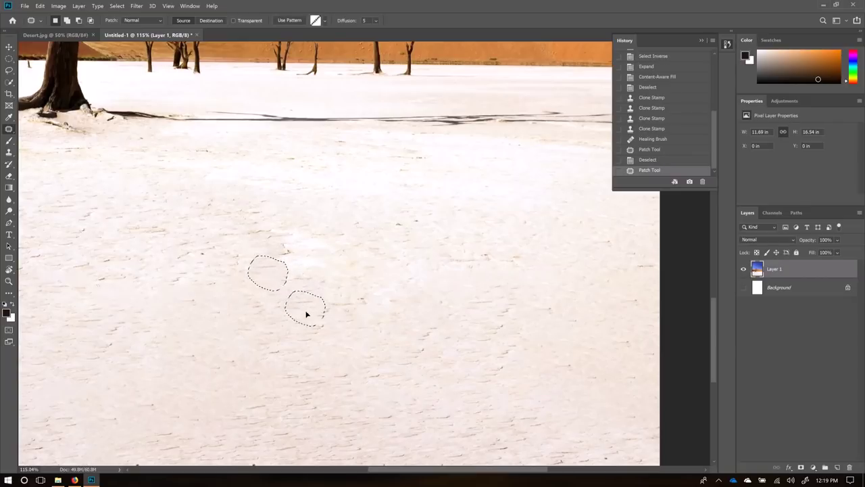
{"action": "left_click_drag", "start_coordinate": [307, 322], "coordinate": [532, 283]}
{"action": "left_click_drag", "start_coordinate": [500, 307], "coordinate": [506, 312]}
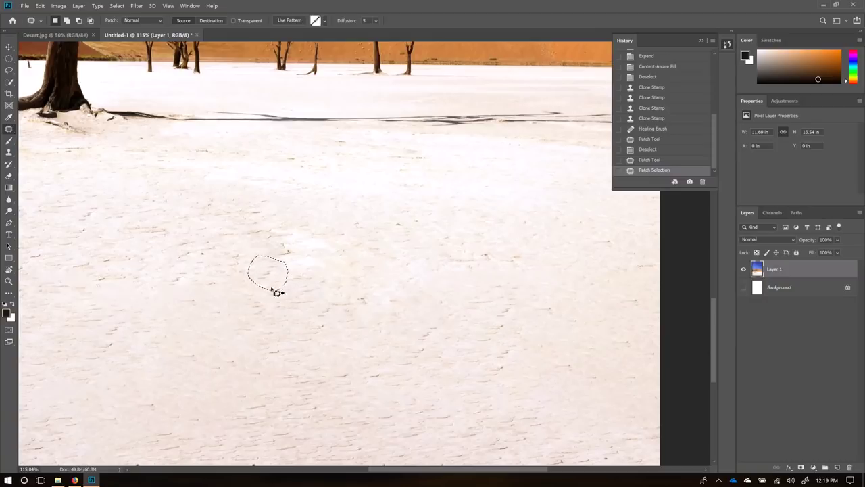
{"action": "left_click", "coordinate": [287, 315]}
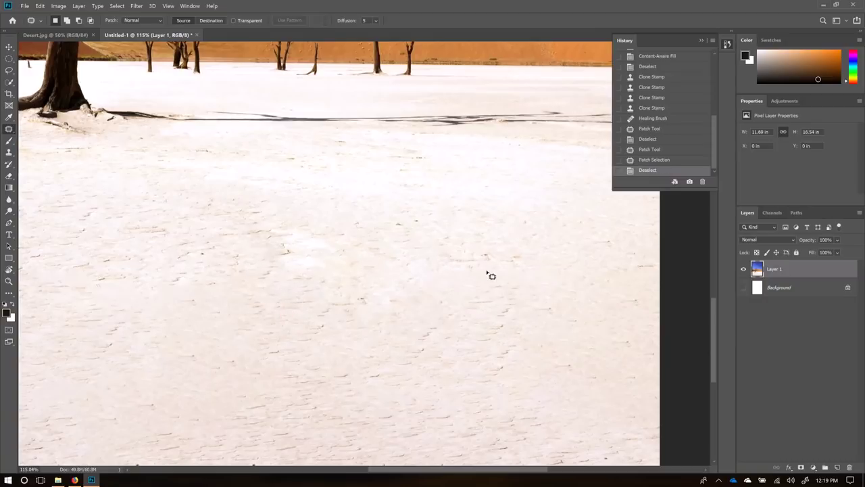
- Patch three more areas of the extended ground, at its right, lower left and lower right, with texture from higher up, deselecting each
{"action": "mouse_move", "coordinate": [499, 253]}
{"action": "left_mouse_down"}
{"action": "mouse_move", "coordinate": [414, 262]}
{"action": "mouse_move", "coordinate": [428, 281]}
{"action": "mouse_move", "coordinate": [488, 286]}
{"action": "mouse_move", "coordinate": [556, 273]}
{"action": "mouse_move", "coordinate": [485, 252]}
{"action": "mouse_move", "coordinate": [471, 211]}
{"action": "left_mouse_up"}
{"action": "left_click", "coordinate": [554, 286]}
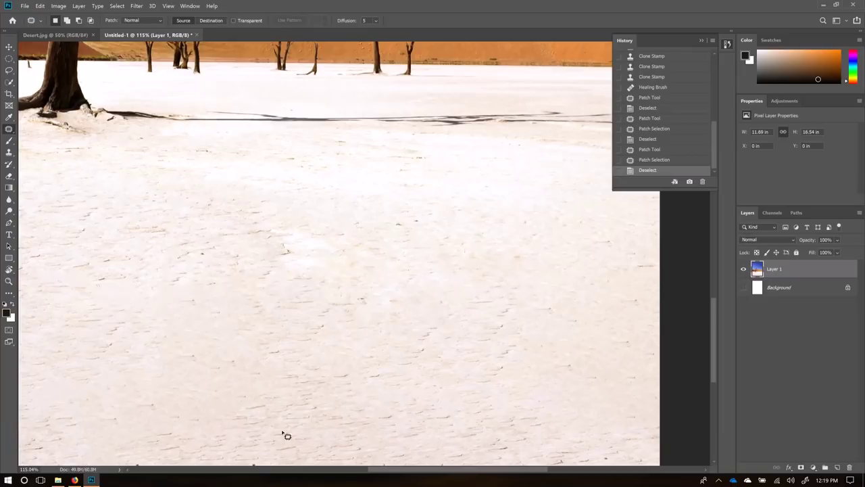
{"action": "mouse_move", "coordinate": [171, 420]}
{"action": "left_mouse_down"}
{"action": "mouse_move", "coordinate": [276, 450]}
{"action": "mouse_move", "coordinate": [209, 405]}
{"action": "mouse_move", "coordinate": [177, 417]}
{"action": "left_mouse_up"}
{"action": "mouse_move", "coordinate": [282, 400]}
{"action": "left_mouse_down"}
{"action": "mouse_move", "coordinate": [350, 231]}
{"action": "mouse_move", "coordinate": [329, 210]}
{"action": "left_mouse_up"}
{"action": "key", "text": "ctrl+d"}
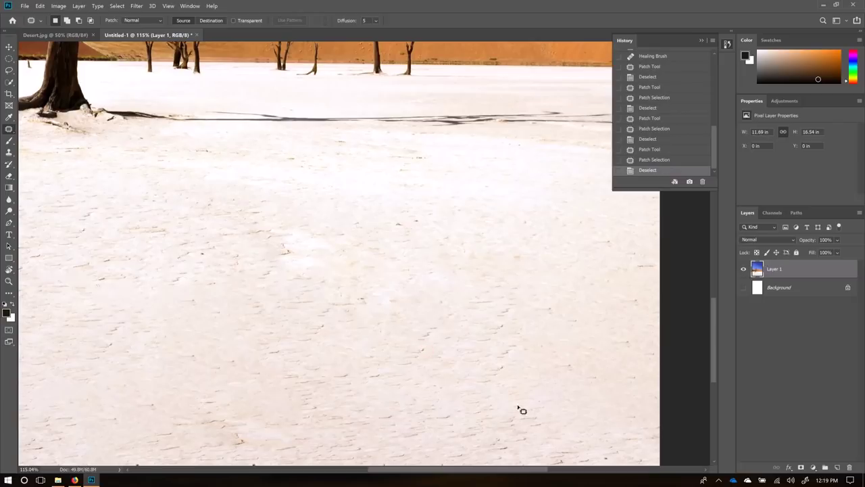
{"action": "mouse_move", "coordinate": [512, 346]}
{"action": "left_mouse_down"}
{"action": "mouse_move", "coordinate": [487, 421]}
{"action": "mouse_move", "coordinate": [517, 348]}
{"action": "left_mouse_up"}
{"action": "left_click_drag", "start_coordinate": [500, 398], "coordinate": [574, 302]}
{"action": "key", "text": "ctrl+d"}
- Patch a large rounded area of ground below the tree with texture from farther up and right, then deselect
{"action": "left_click_drag", "start_coordinate": [264, 376], "coordinate": [572, 385]}
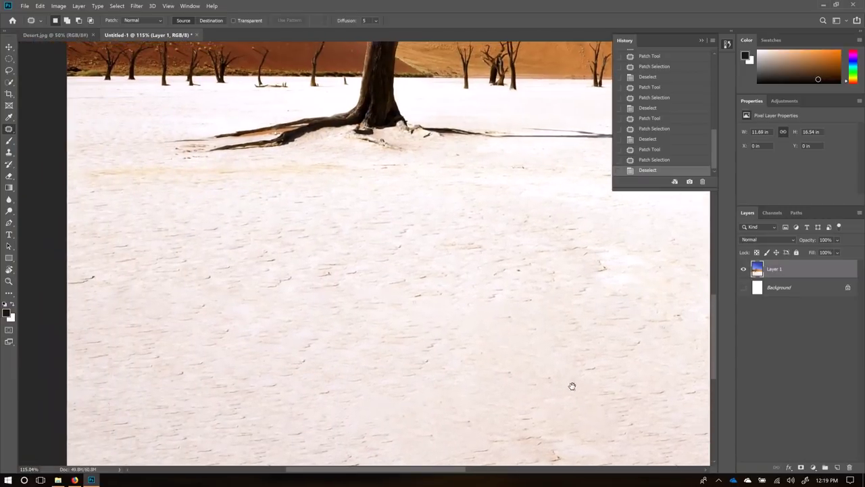
{"action": "mouse_move", "coordinate": [265, 338]}
{"action": "left_mouse_down"}
{"action": "mouse_move", "coordinate": [331, 319]}
{"action": "mouse_move", "coordinate": [269, 330]}
{"action": "left_mouse_up"}
{"action": "mouse_move", "coordinate": [353, 390]}
{"action": "left_mouse_down"}
{"action": "mouse_move", "coordinate": [508, 322]}
{"action": "mouse_move", "coordinate": [514, 309]}
{"action": "left_mouse_up"}
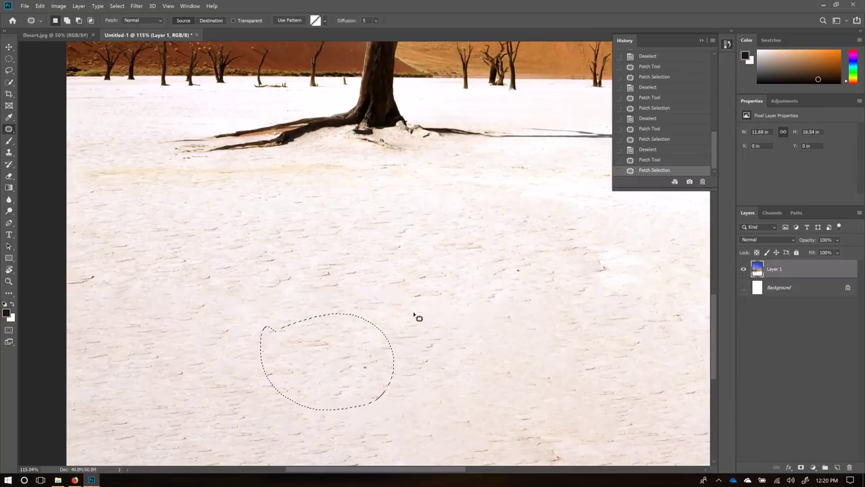
{"action": "left_click", "coordinate": [448, 336]}
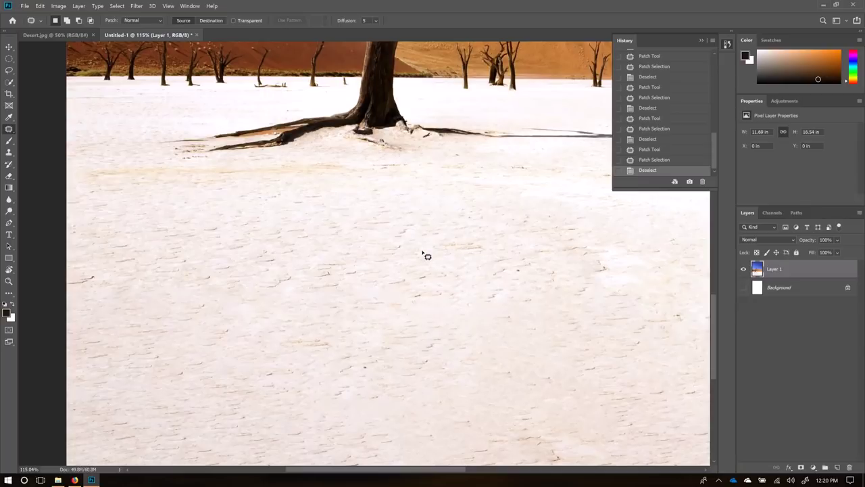
{"action": "key", "text": "ctrl+0"}
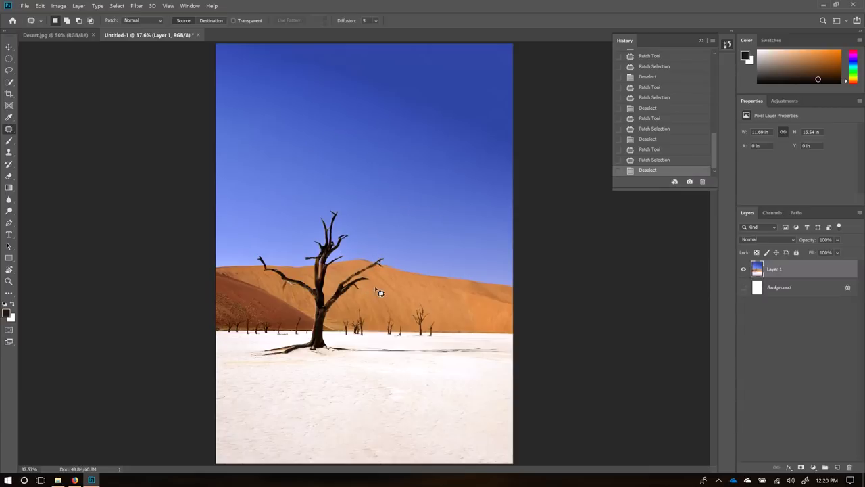
- Move the desert photo layer horizontally left to X -1.86 in, leaving an empty strip along the canvas's right edge
{"action": "key", "text": "v"}
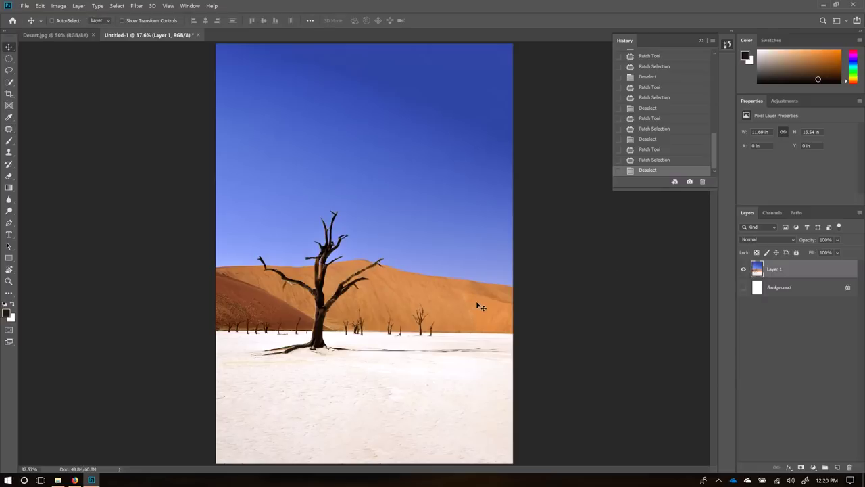
{"action": "left_click_drag", "start_coordinate": [477, 305], "coordinate": [446, 303]}
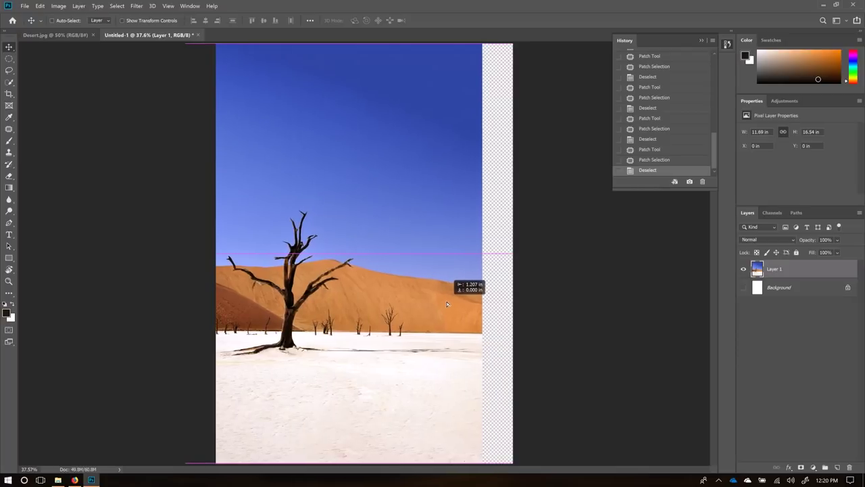
{"action": "left_click_drag", "start_coordinate": [447, 304], "coordinate": [422, 300]}
{"action": "left_click_drag", "start_coordinate": [373, 320], "coordinate": [389, 323]}
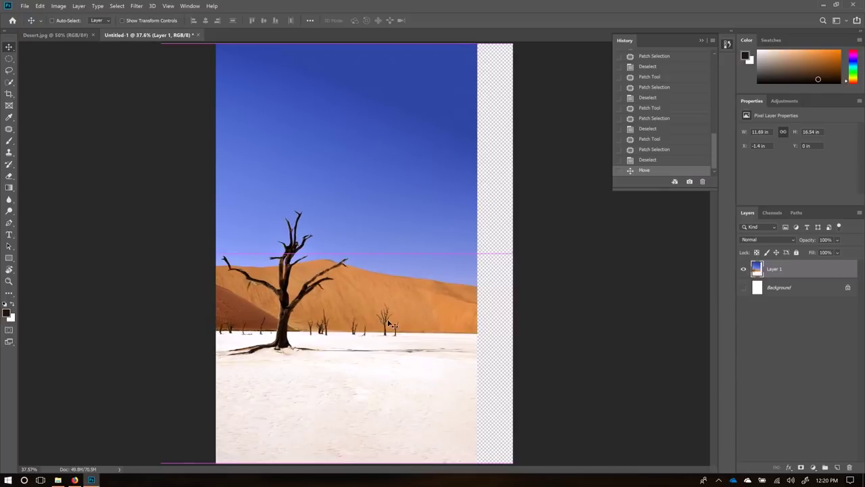
{"action": "left_click_drag", "start_coordinate": [461, 319], "coordinate": [448, 317]}
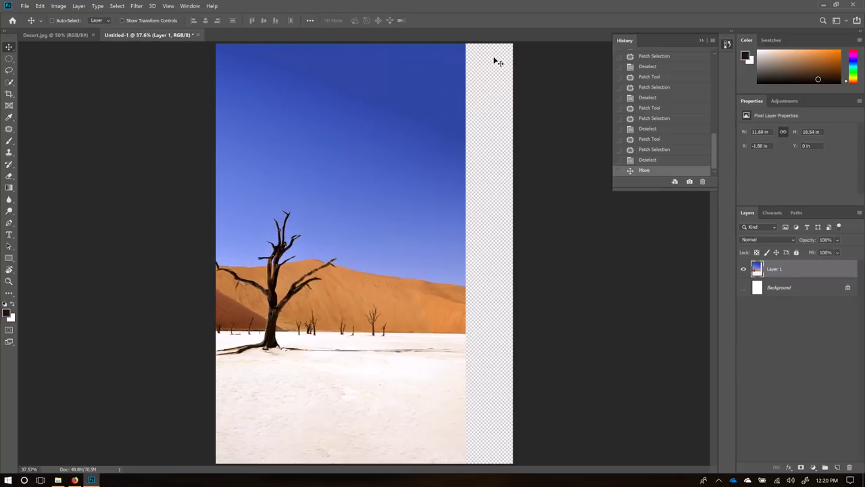
- Load the outline of Layer 1 as a selection and invert it so the empty strip is selected
{"action": "key", "text": "ctrl"}
{"action": "left_click", "coordinate": [757, 269], "text": "ctrl"}
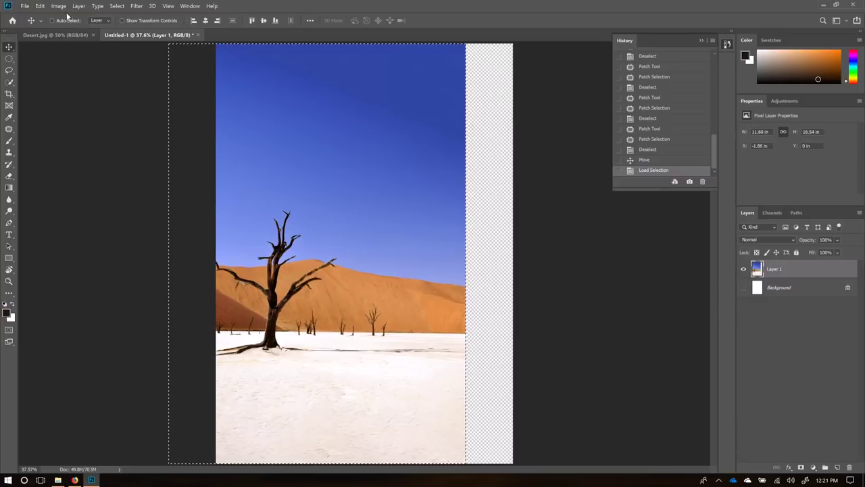
{"action": "left_click", "coordinate": [114, 6]}
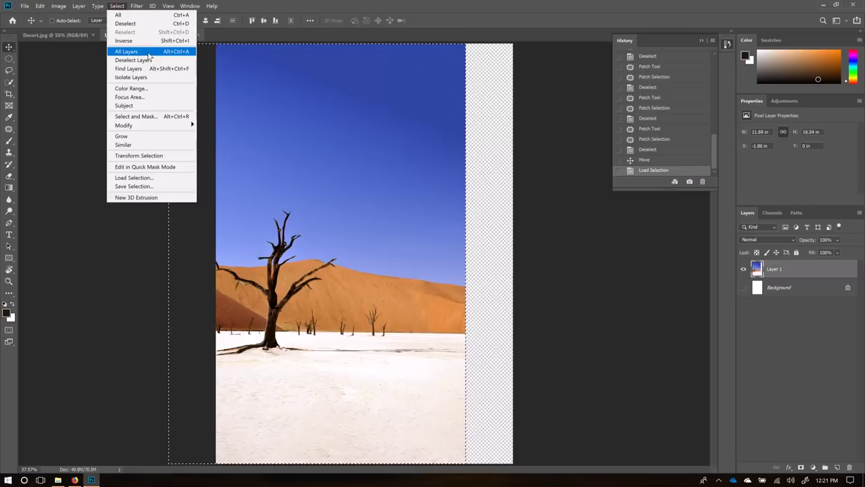
{"action": "left_click", "coordinate": [111, 6]}
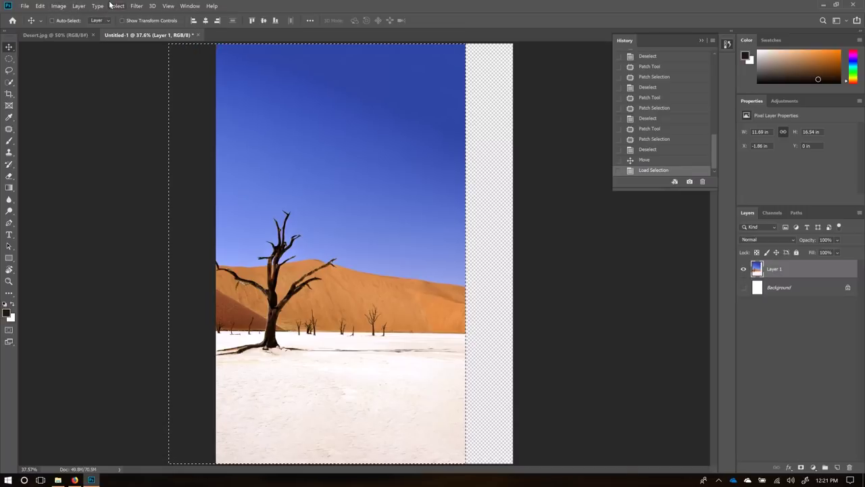
{"action": "key", "text": "ctrl+shift+i"}
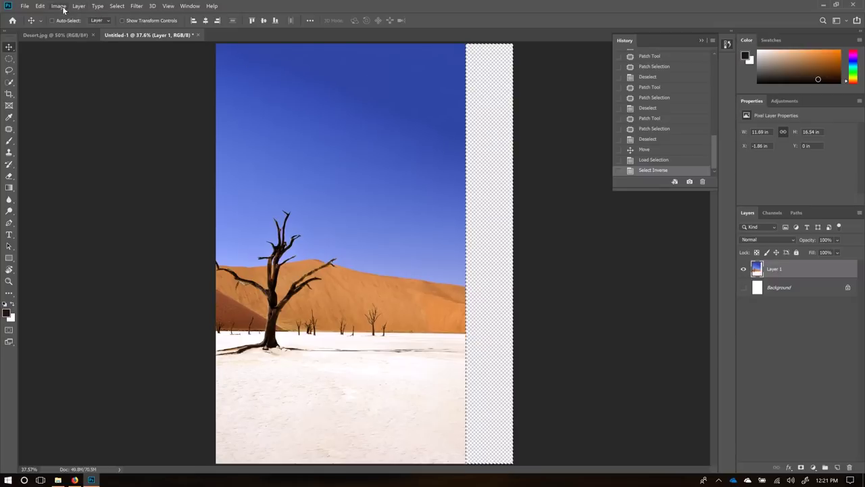
- Fill the selected strip with Content-Aware Fill, output to the current layer with default settings, and deselect
{"action": "left_click", "coordinate": [122, 6]}
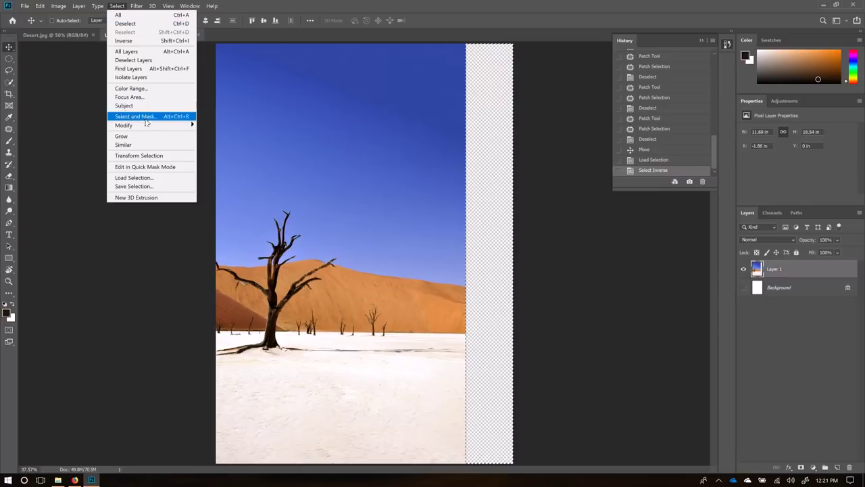
{"action": "mouse_move", "coordinate": [145, 130]}
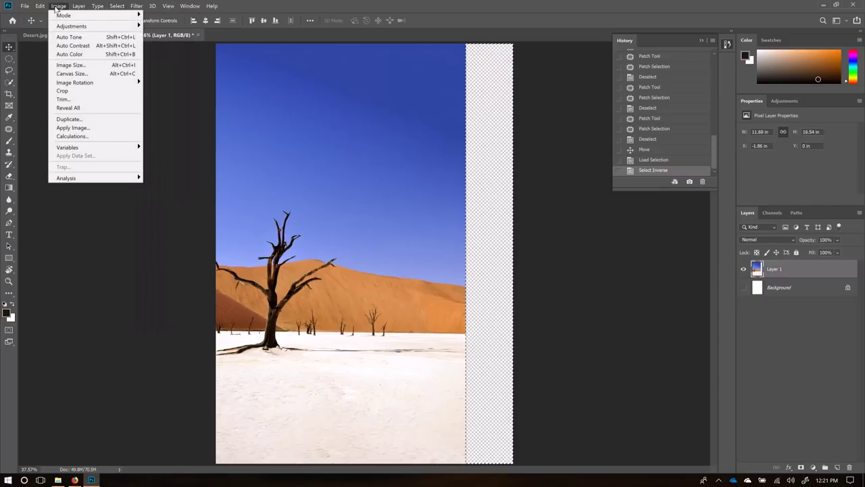
{"action": "mouse_move", "coordinate": [45, 9]}
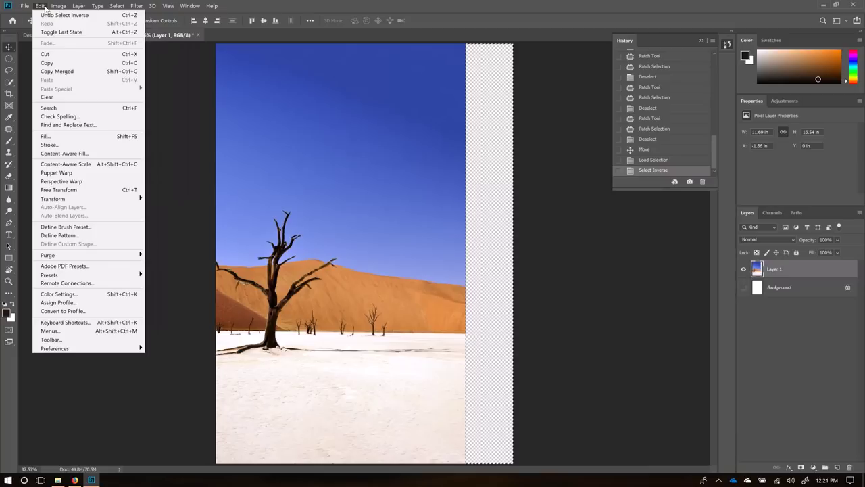
{"action": "left_click", "coordinate": [65, 153]}
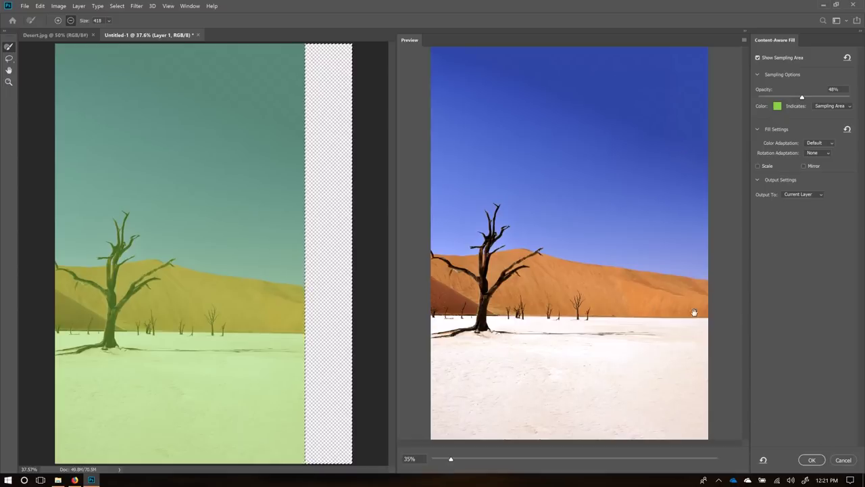
{"action": "left_click", "coordinate": [811, 460]}
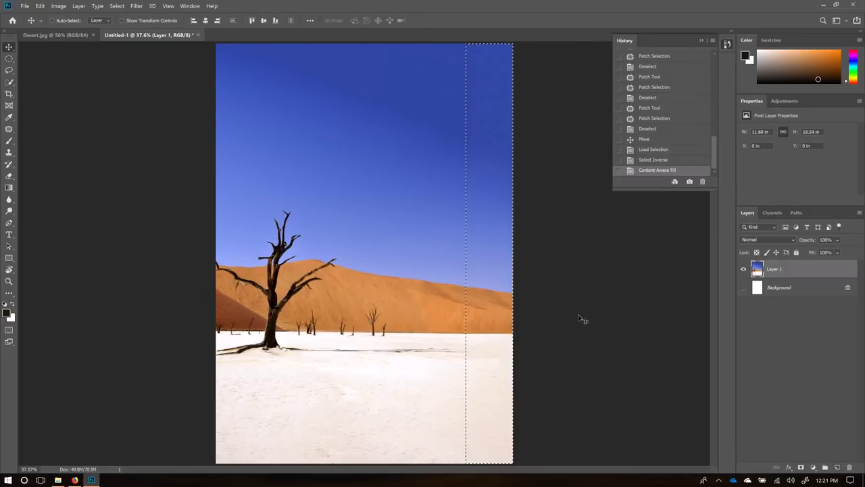
{"action": "key", "text": "ctrl+d"}
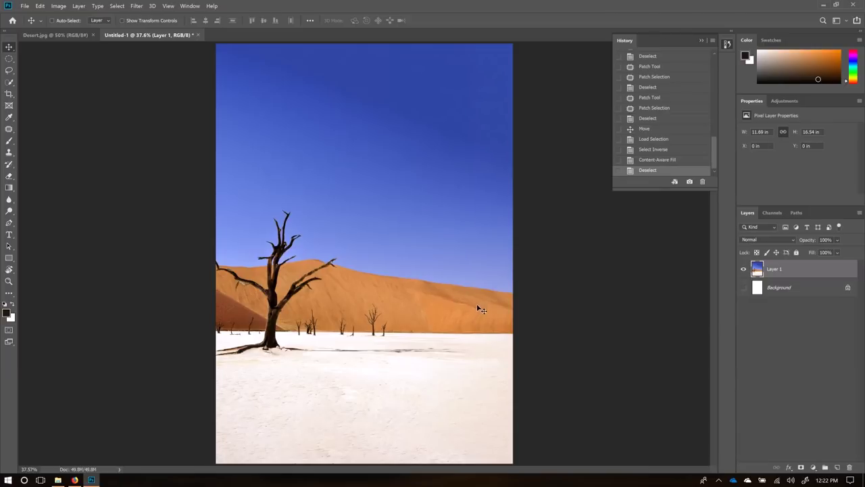
- Inspect the newly filled dune area up close and check how it blends into the whole picture
{"action": "scroll", "coordinate": [479, 307], "scroll_direction": "up", "scroll_amount": 5}
{"action": "scroll", "coordinate": [610, 379], "scroll_direction": "up", "scroll_amount": 4}
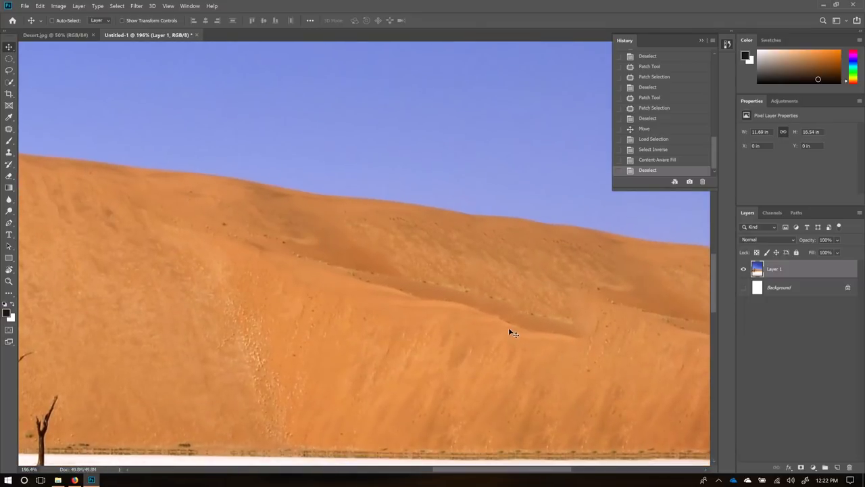
{"action": "scroll", "coordinate": [508, 327], "scroll_direction": "down", "scroll_amount": 7}
{"action": "scroll", "coordinate": [433, 328], "scroll_direction": "down", "scroll_amount": 3}
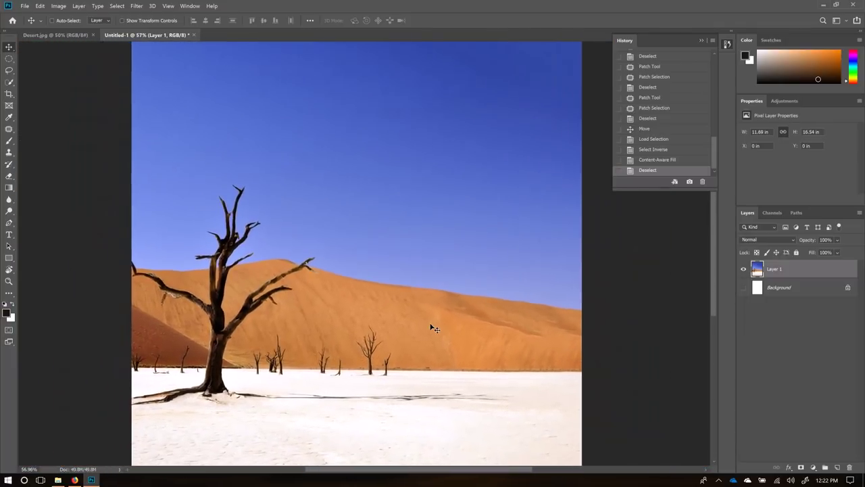
{"action": "scroll", "coordinate": [451, 334], "scroll_direction": "down", "scroll_amount": 1}
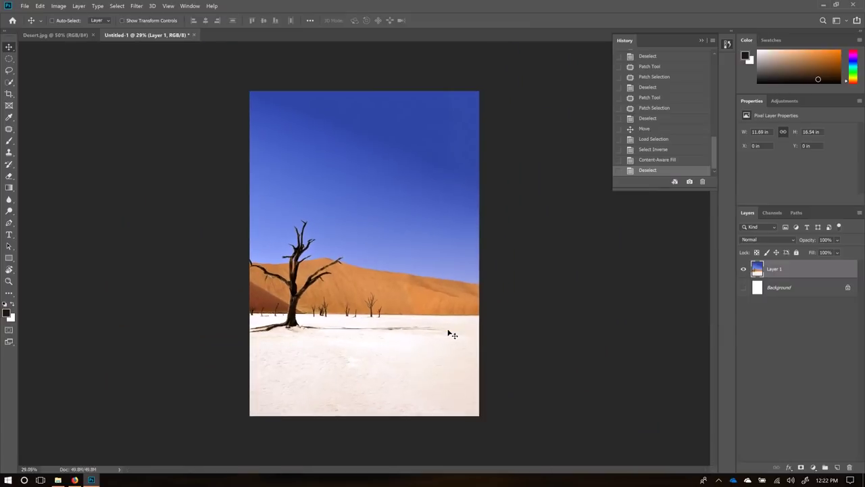
{"action": "scroll", "coordinate": [448, 325], "scroll_direction": "up", "scroll_amount": 1}
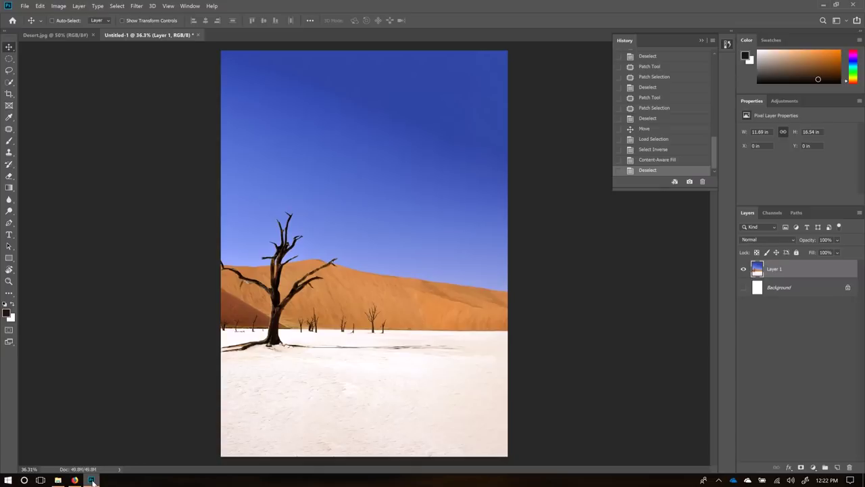
- Switch to the Photoshop folder in File Explorer and preview the adventure-1839220.jpg and schooner-487800.jpg images
{"action": "mouse_move", "coordinate": [75, 482]}
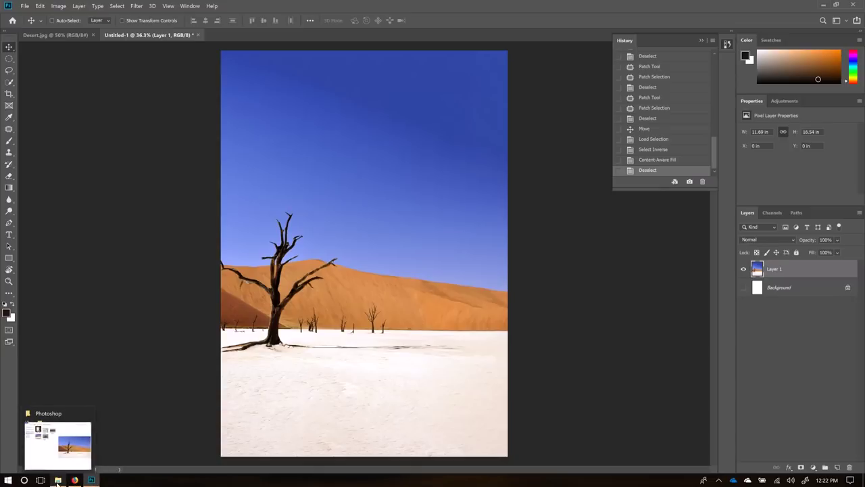
{"action": "left_click", "coordinate": [58, 482]}
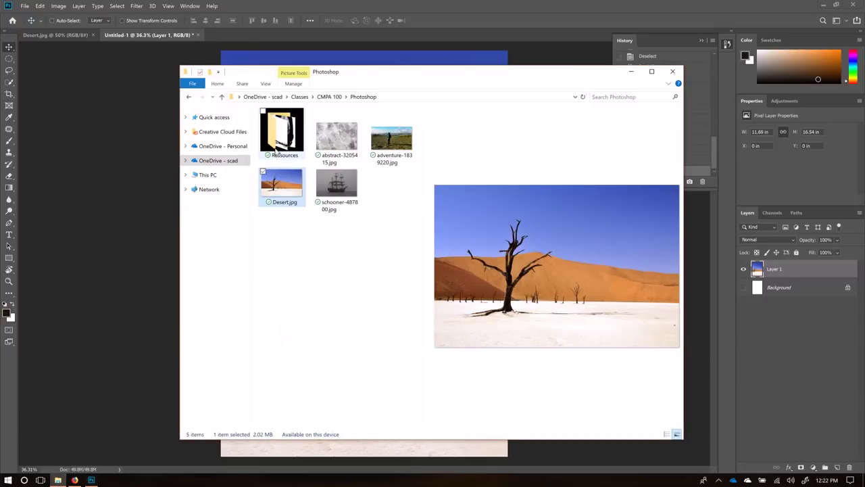
{"action": "left_click", "coordinate": [388, 147]}
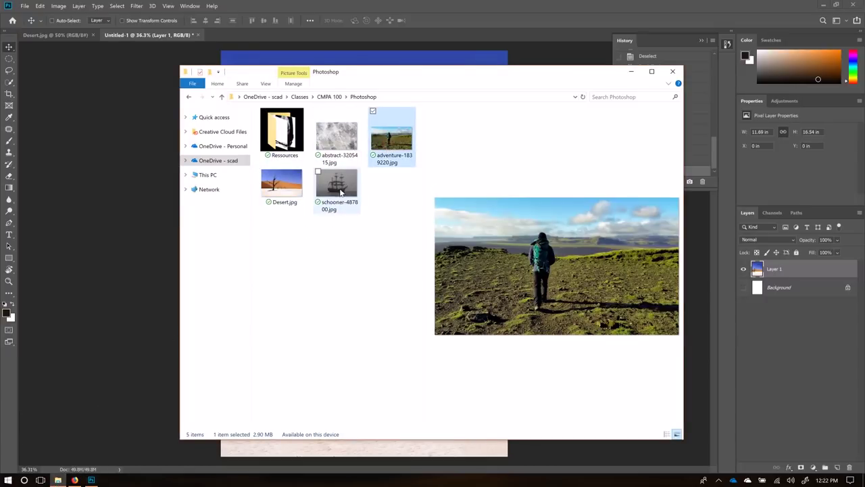
{"action": "left_click", "coordinate": [340, 194]}
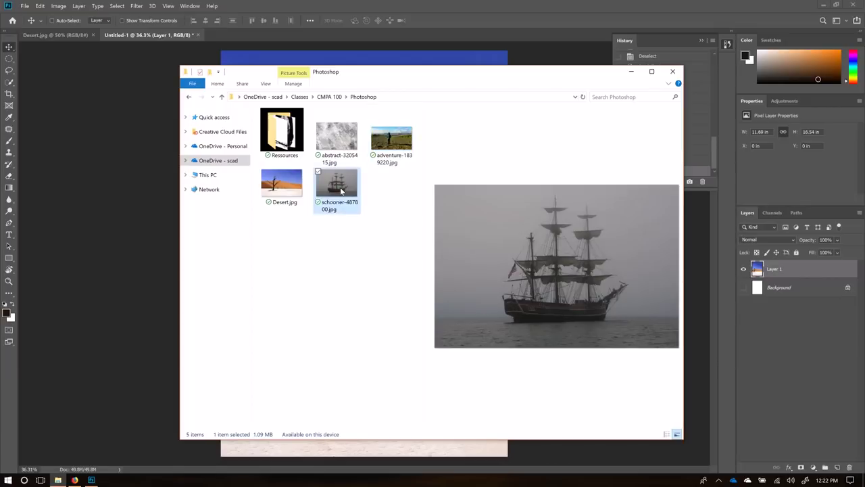
- Switch to Firefox and look through the source pages of the schooner, hiker and desert photos
{"action": "left_click", "coordinate": [74, 480]}
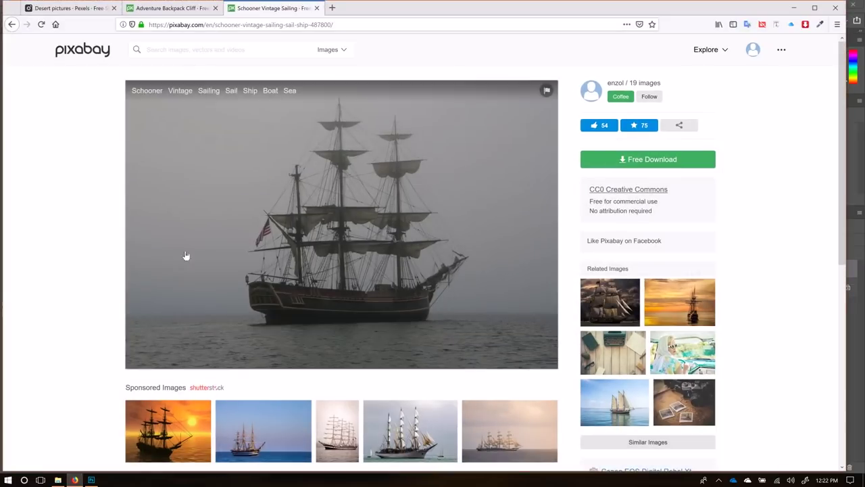
{"action": "left_click", "coordinate": [189, 8]}
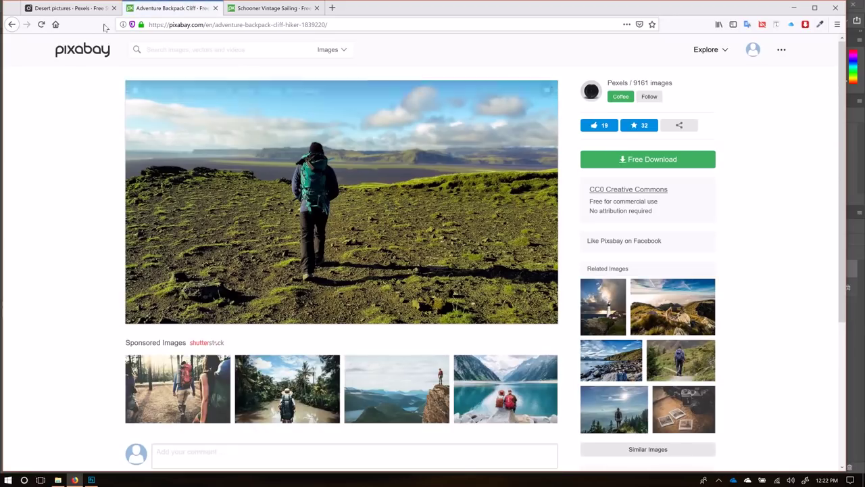
{"action": "left_click", "coordinate": [74, 8]}
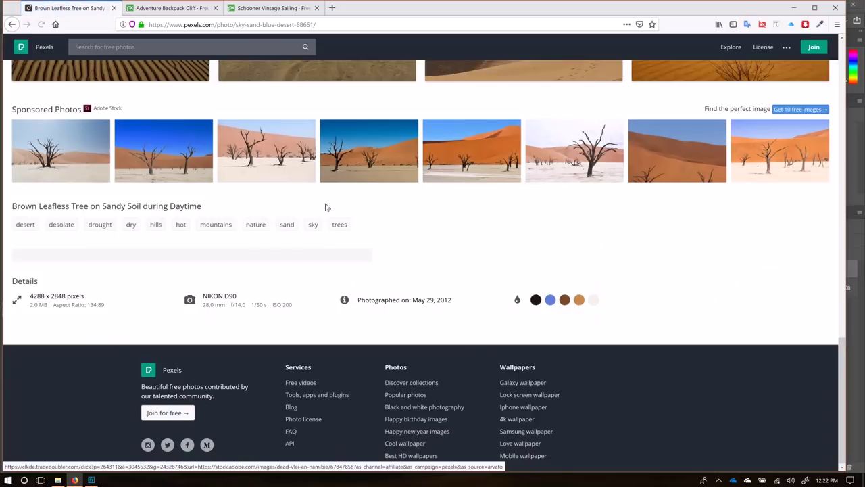
{"action": "scroll", "coordinate": [314, 177], "scroll_direction": "up", "scroll_amount": 10}
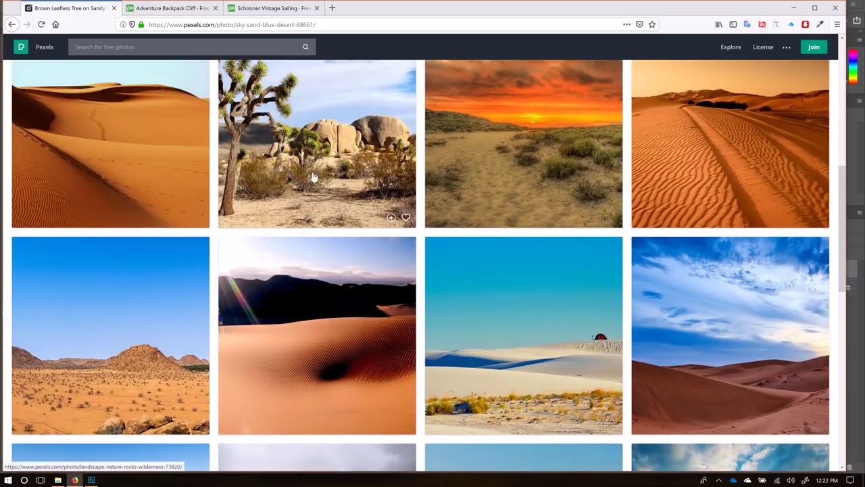
{"action": "left_click", "coordinate": [169, 9]}
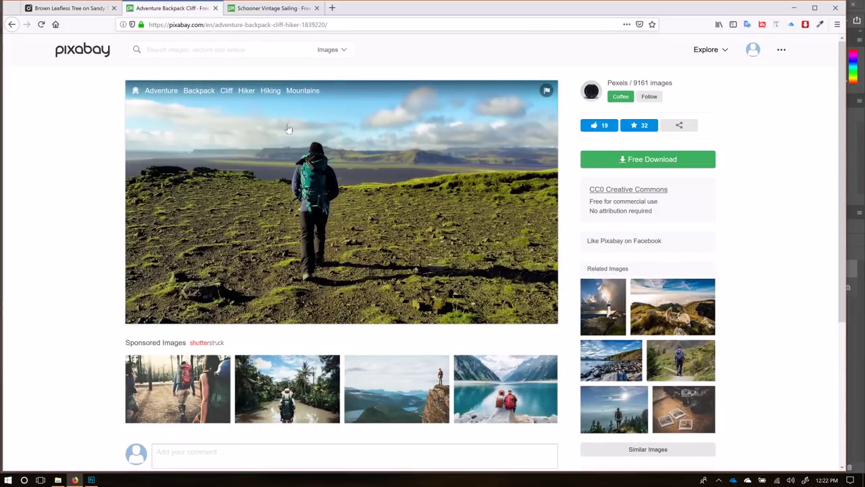
{"action": "left_click", "coordinate": [68, 8]}
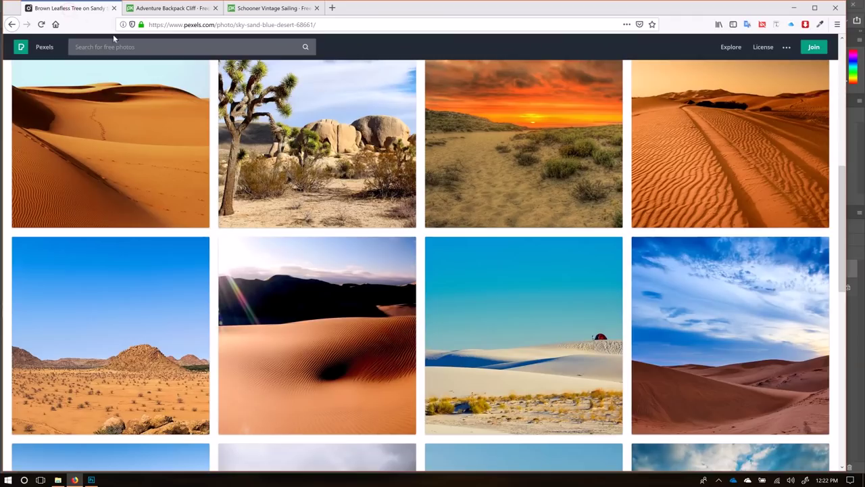
- Examine the CC0 Creative Commons usage terms on the hiker photo's Pixabay page
{"action": "left_click", "coordinate": [168, 8]}
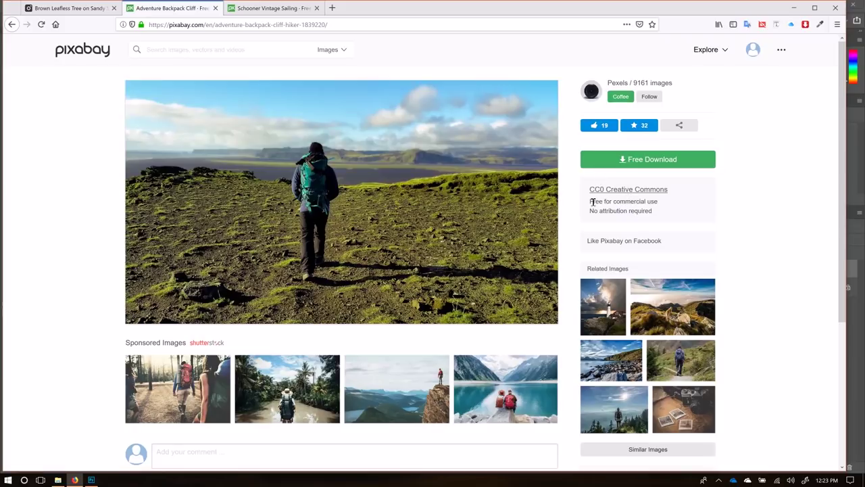
{"action": "left_click_drag", "start_coordinate": [590, 200], "coordinate": [661, 212]}
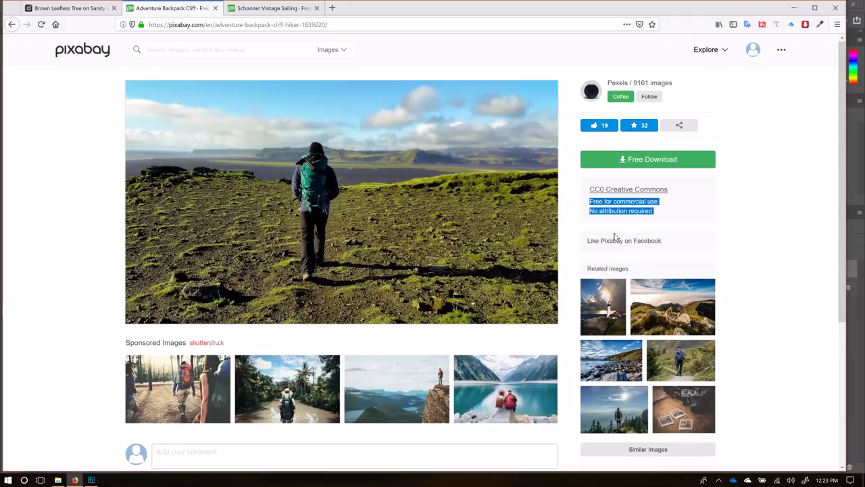
{"action": "left_click", "coordinate": [595, 203]}
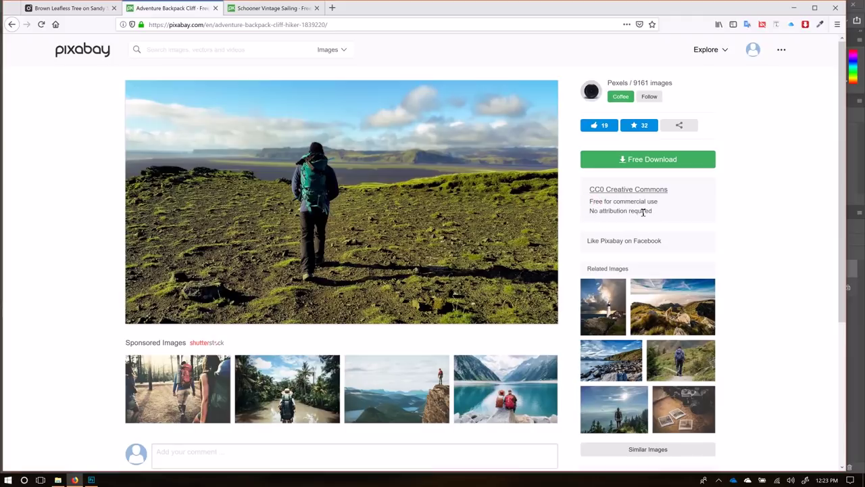
- View the schooner page, examine the licence terms on the desert photo's Pexels page and select that page's web address
{"action": "left_click", "coordinate": [260, 11]}
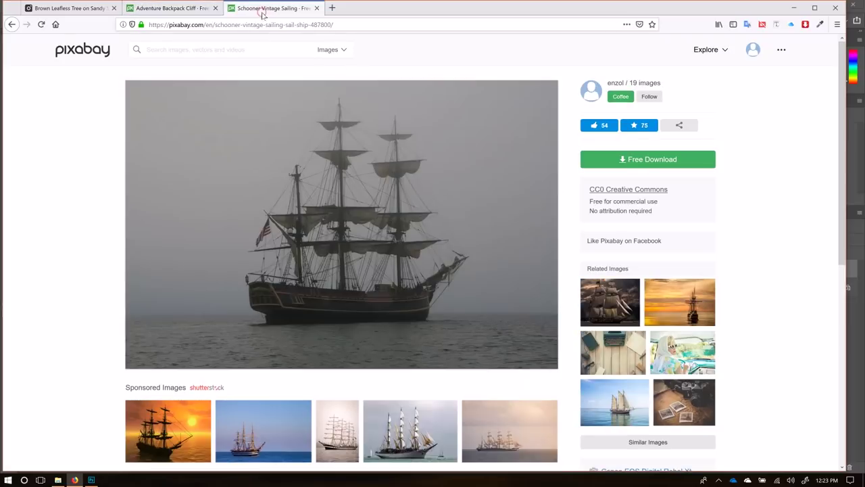
{"action": "left_click", "coordinate": [73, 8]}
{"action": "scroll", "coordinate": [356, 264], "scroll_direction": "down", "scroll_amount": 3}
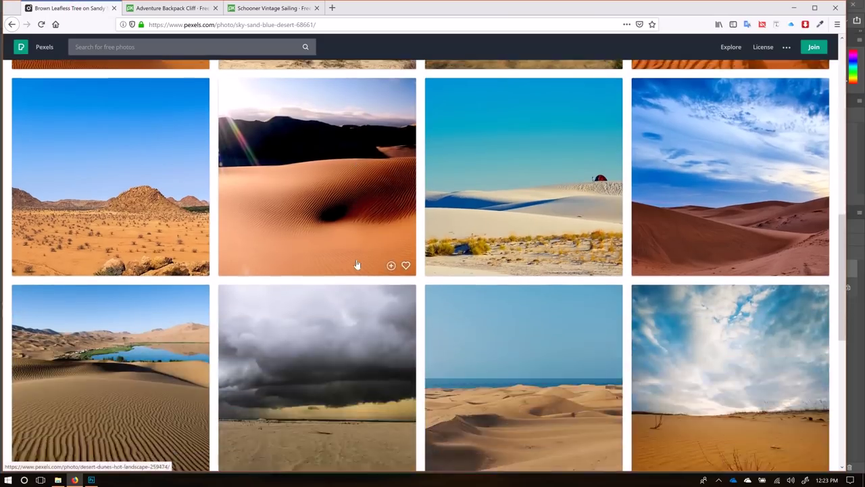
{"action": "scroll", "coordinate": [358, 265], "scroll_direction": "up", "scroll_amount": 4}
{"action": "scroll", "coordinate": [358, 265], "scroll_direction": "up", "scroll_amount": 5}
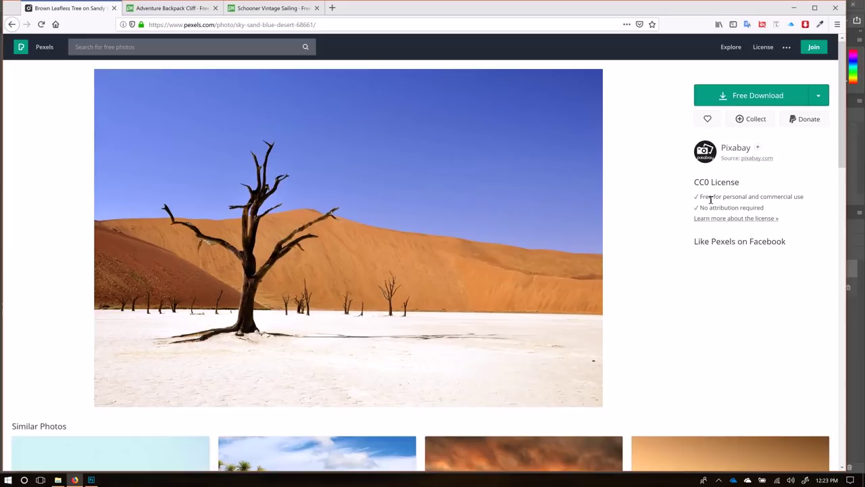
{"action": "left_click", "coordinate": [342, 25]}
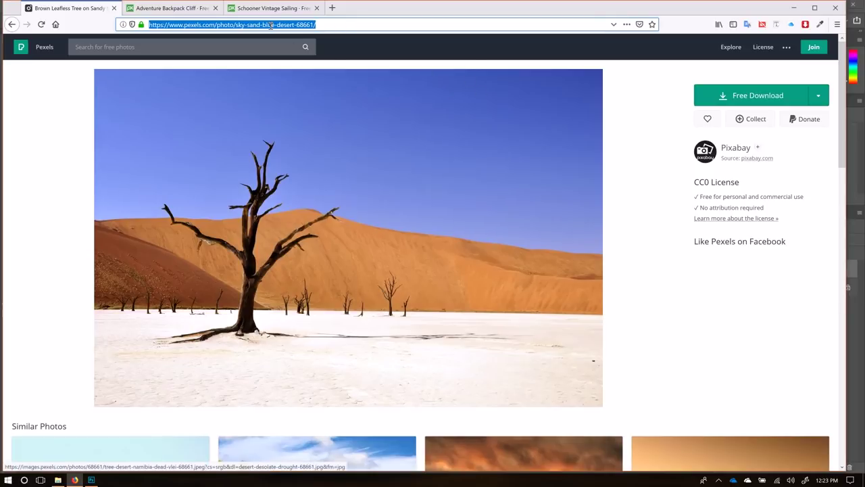
- Leave the browser, open schooner-487800.jpg from the Photoshop folder in Photoshop and collapse the History panel
{"action": "left_click", "coordinate": [794, 8]}
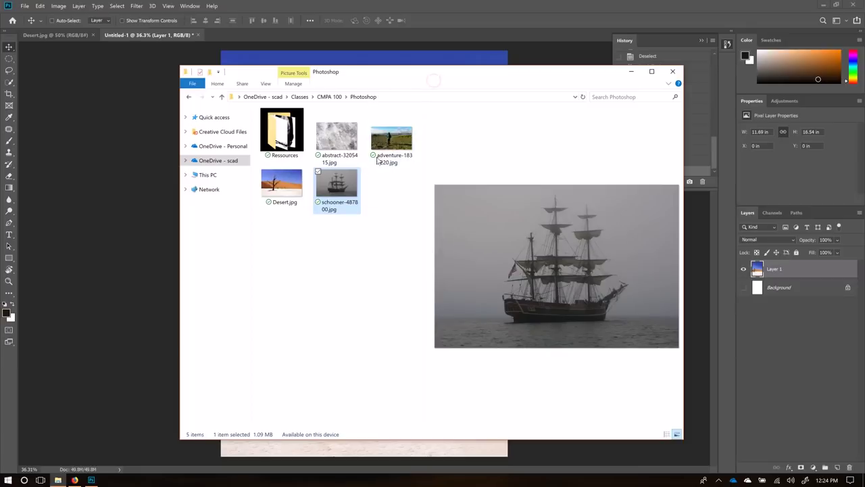
{"action": "right_click", "coordinate": [338, 185]}
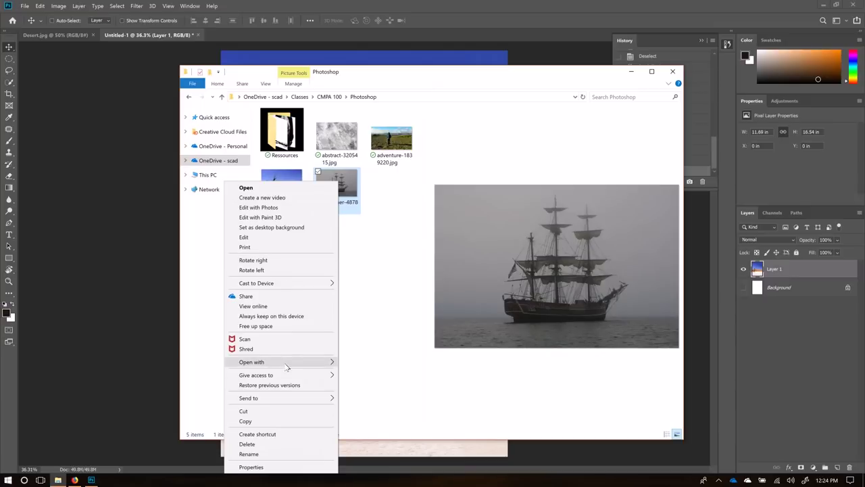
{"action": "mouse_move", "coordinate": [289, 364]}
{"action": "left_click", "coordinate": [149, 361]}
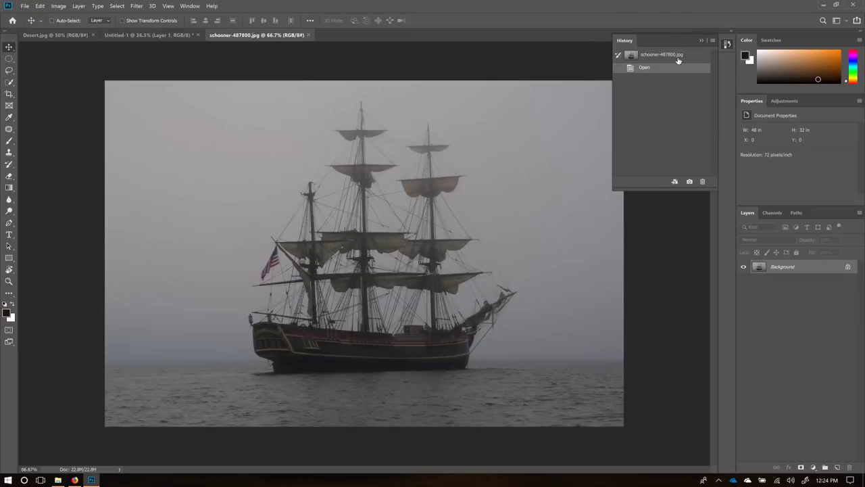
{"action": "left_click", "coordinate": [701, 41]}
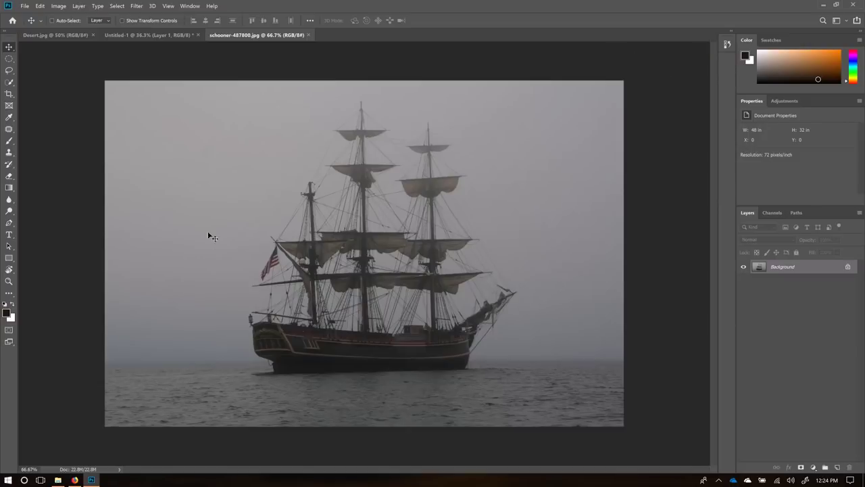
- Try to select the ship's hull, masts and sails with the Magic Wand at tolerance 16, adding and subtracting areas
{"action": "left_click", "coordinate": [9, 82]}
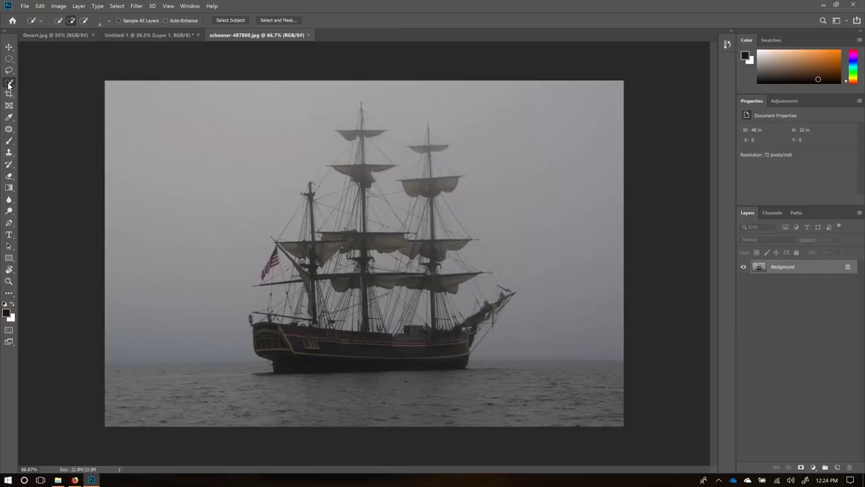
{"action": "right_click", "coordinate": [9, 84]}
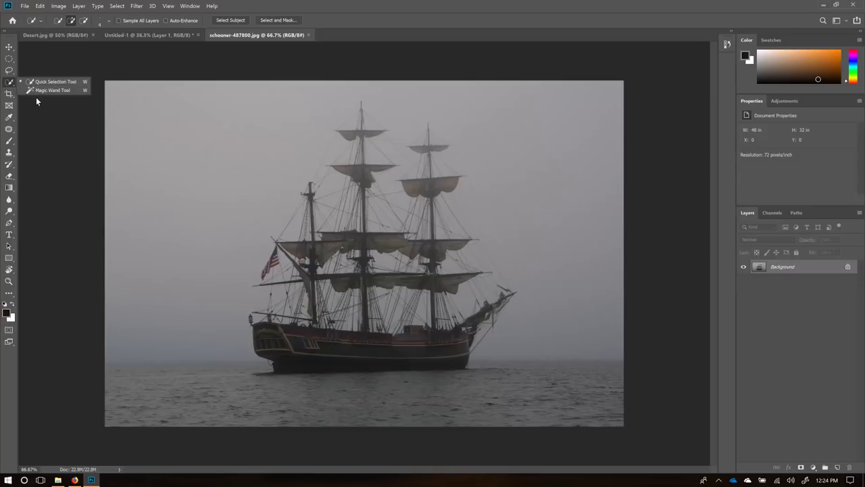
{"action": "left_click", "coordinate": [29, 90]}
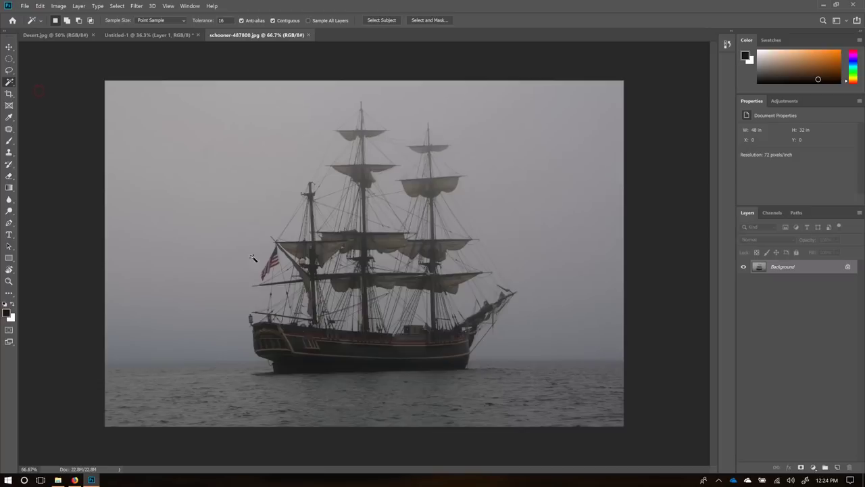
{"action": "left_click", "coordinate": [357, 354]}
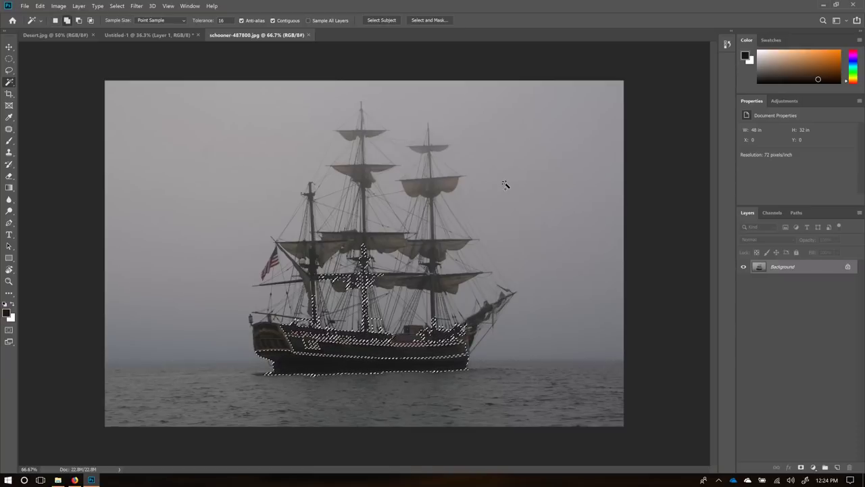
{"action": "left_click", "coordinate": [434, 185]}
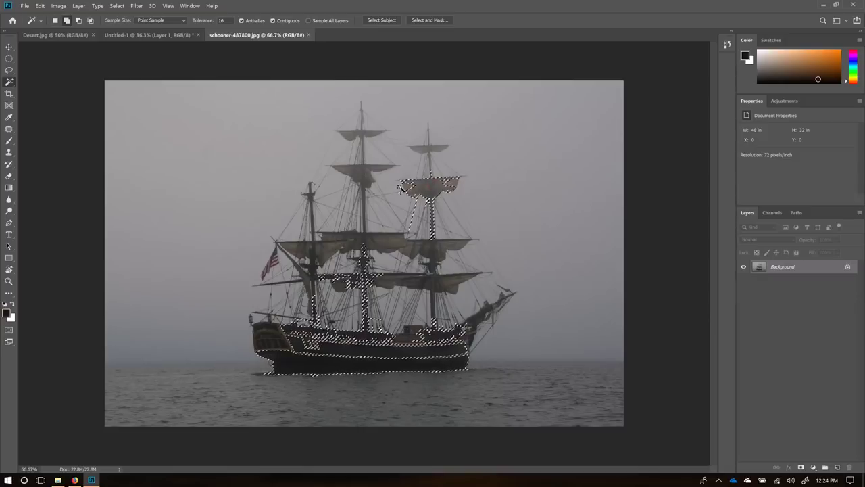
{"action": "left_click", "coordinate": [364, 205]}
{"action": "left_click", "coordinate": [502, 332]}
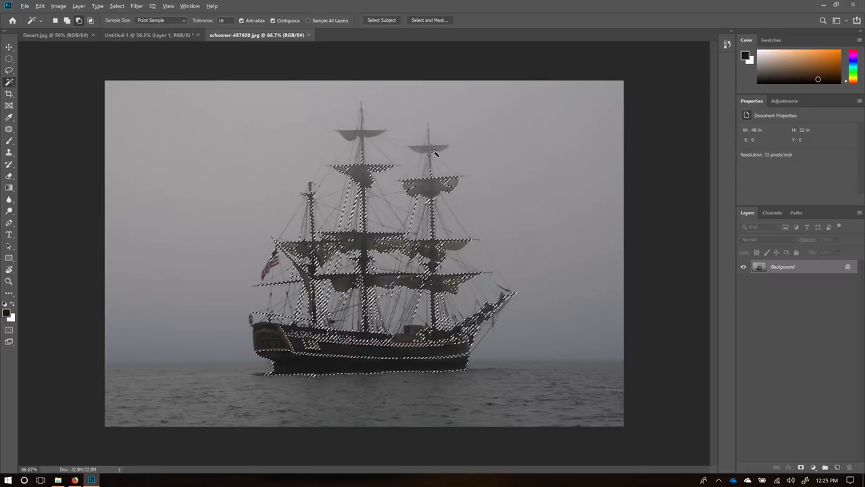
{"action": "left_click", "coordinate": [433, 191], "text": "alt"}
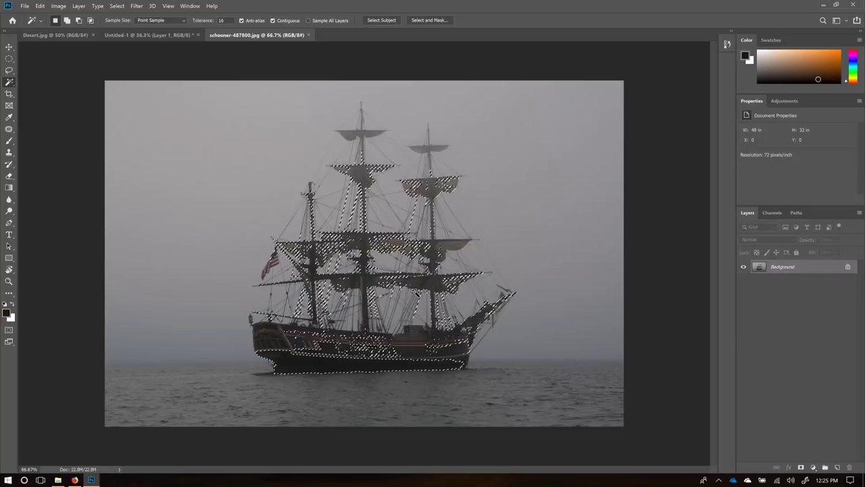
- Inspect the Magic Wand selection around the sails and rigging up close and deselect it
{"action": "scroll", "coordinate": [420, 308], "scroll_direction": "up", "scroll_amount": 3}
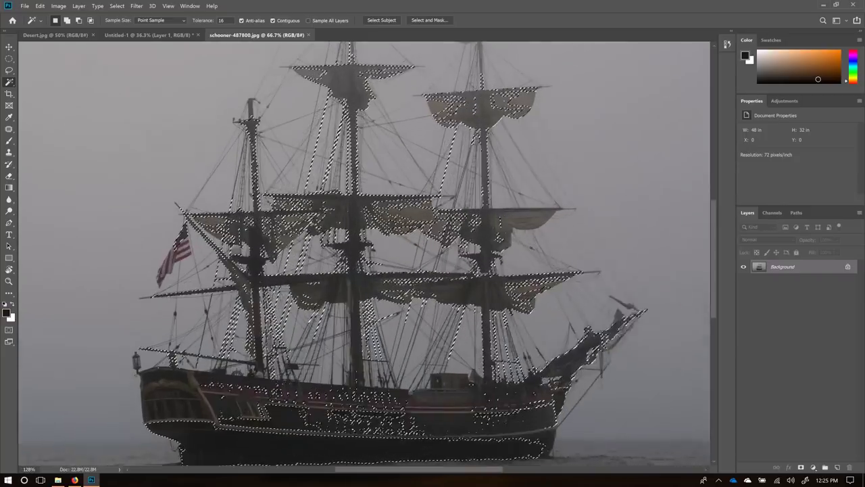
{"action": "scroll", "coordinate": [437, 294], "scroll_direction": "up", "scroll_amount": 1}
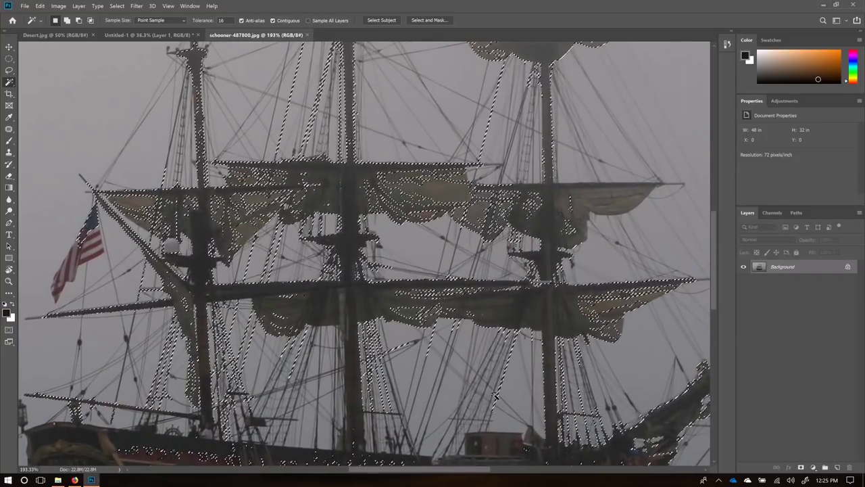
{"action": "scroll", "coordinate": [507, 383], "scroll_direction": "down", "scroll_amount": 5}
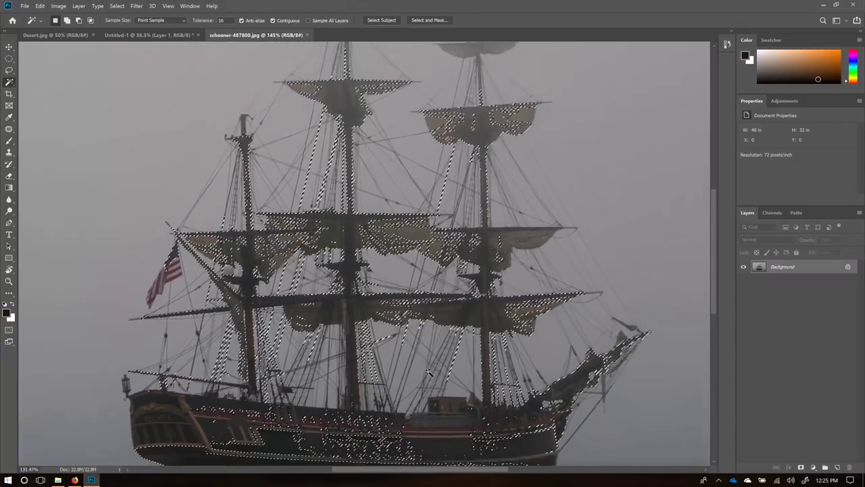
{"action": "scroll", "coordinate": [409, 367], "scroll_direction": "down", "scroll_amount": 1}
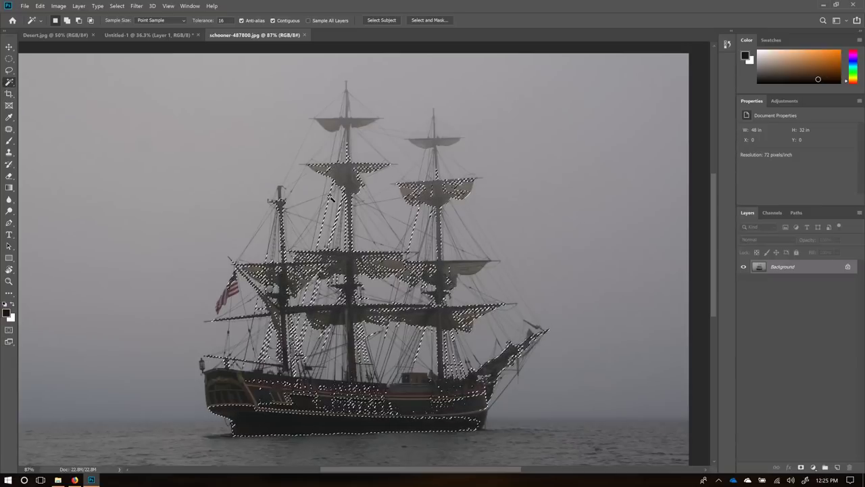
{"action": "right_click", "coordinate": [11, 82]}
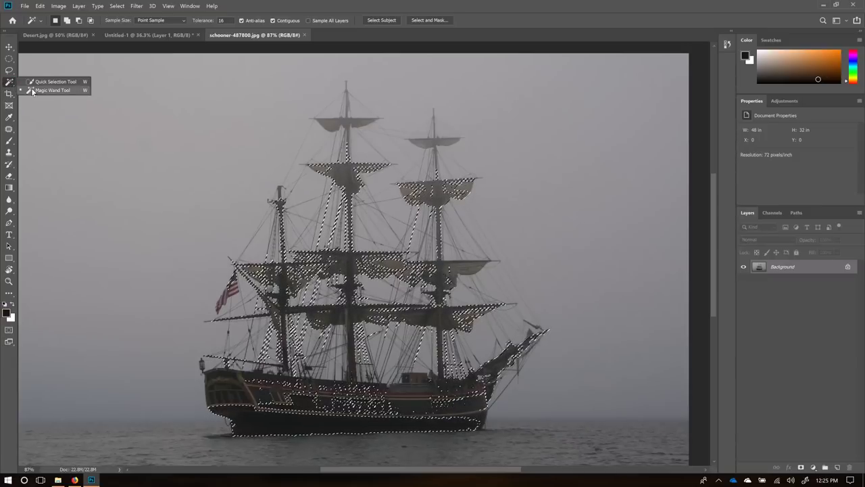
{"action": "left_click", "coordinate": [54, 90]}
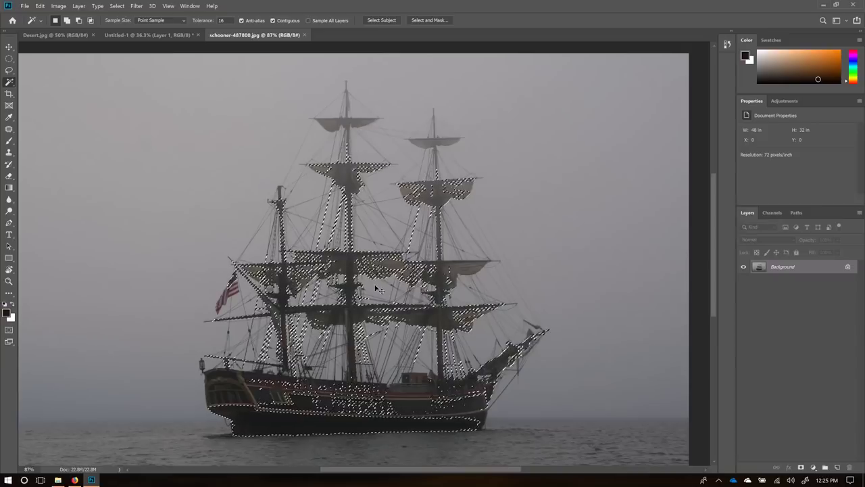
{"action": "key", "text": "ctrl+d"}
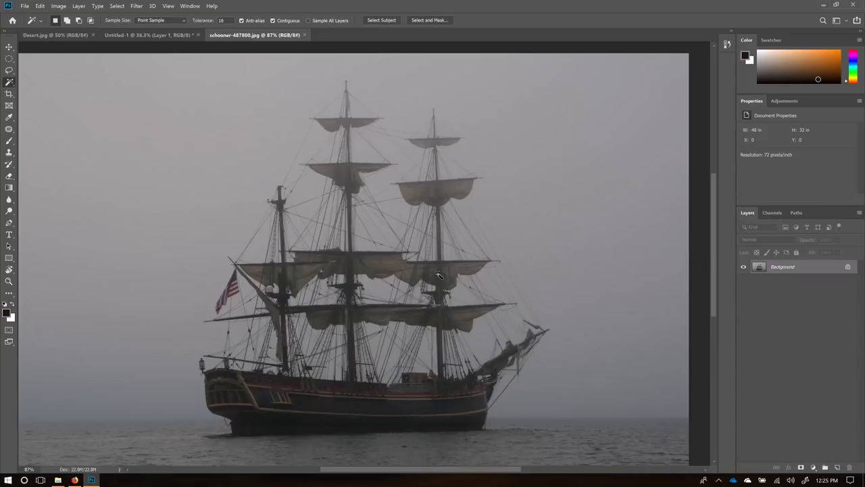
- Try to select the ship's lower sails and hull with the Quick Selection tool, subtracting the background between the rigging
{"action": "right_click", "coordinate": [9, 83]}
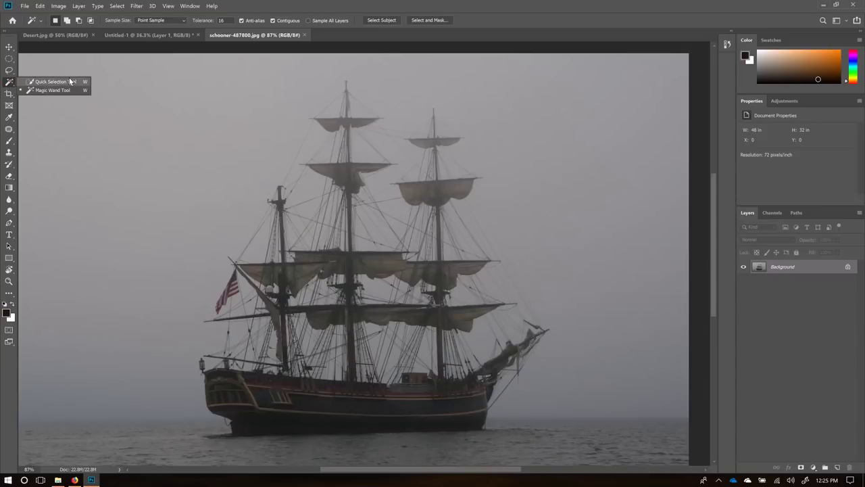
{"action": "left_click", "coordinate": [54, 80]}
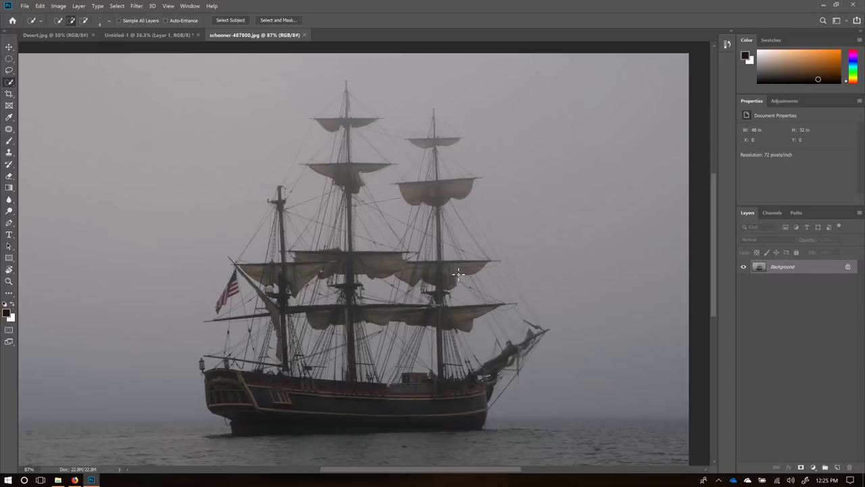
{"action": "left_click_drag", "start_coordinate": [441, 275], "coordinate": [396, 268]}
{"action": "mouse_move", "coordinate": [331, 322]}
{"action": "left_mouse_down"}
{"action": "mouse_move", "coordinate": [483, 312]}
{"action": "mouse_move", "coordinate": [473, 324]}
{"action": "left_mouse_up"}
{"action": "mouse_move", "coordinate": [434, 408]}
{"action": "left_mouse_down"}
{"action": "mouse_move", "coordinate": [356, 413]}
{"action": "mouse_move", "coordinate": [238, 392]}
{"action": "mouse_move", "coordinate": [257, 401]}
{"action": "mouse_move", "coordinate": [465, 394]}
{"action": "left_mouse_up"}
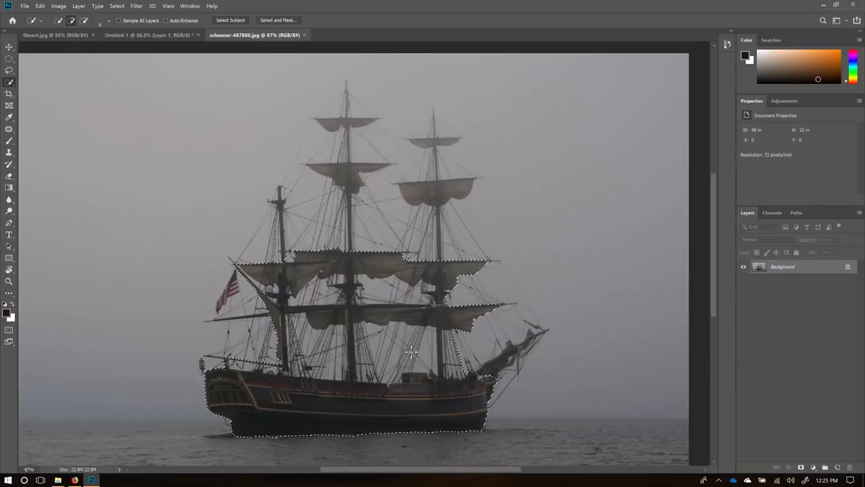
{"action": "key", "text": "alt"}
- Examine the selection's edge along the rigging at pixel level, return to the whole image and clear the selection
{"action": "scroll", "coordinate": [488, 344], "scroll_direction": "up", "scroll_amount": 2}
{"action": "scroll", "coordinate": [489, 341], "scroll_direction": "up", "scroll_amount": 8}
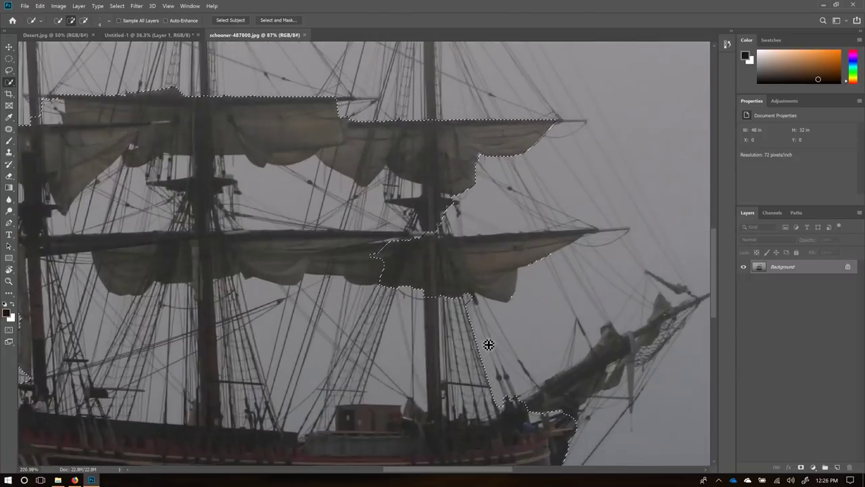
{"action": "scroll", "coordinate": [478, 339], "scroll_direction": "up", "scroll_amount": 6}
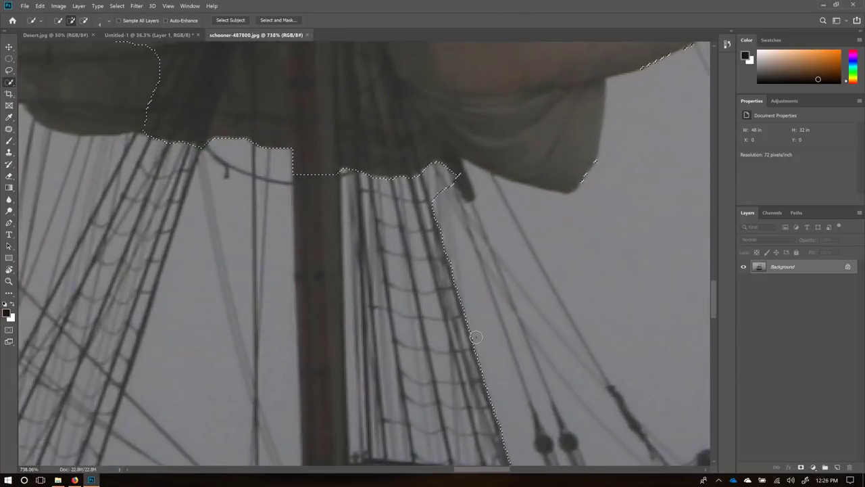
{"action": "scroll", "coordinate": [471, 327], "scroll_direction": "up", "scroll_amount": 4}
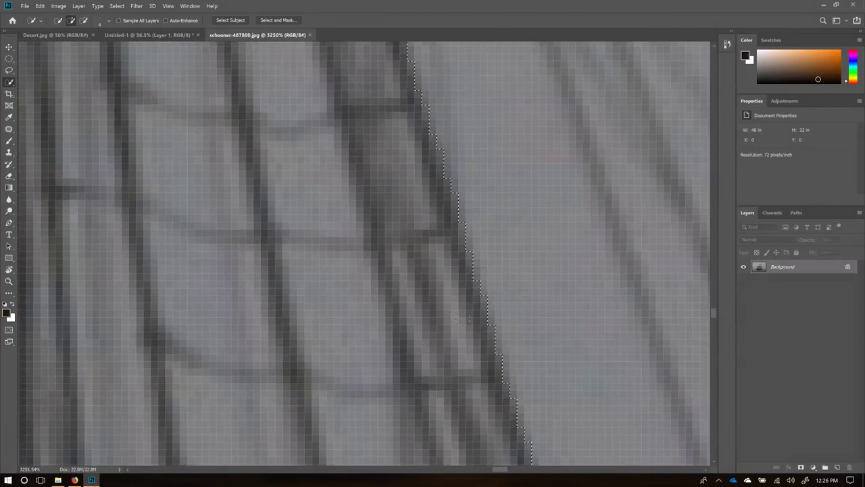
{"action": "scroll", "coordinate": [466, 298], "scroll_direction": "up", "scroll_amount": 4}
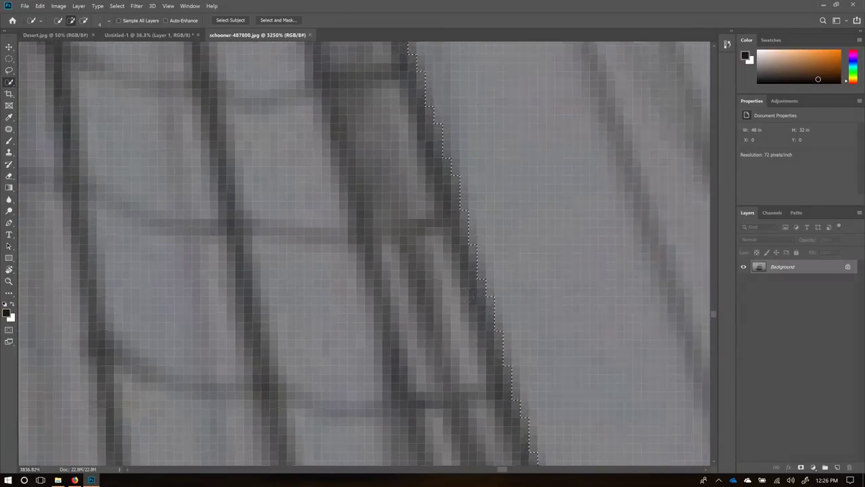
{"action": "key", "text": "v"}
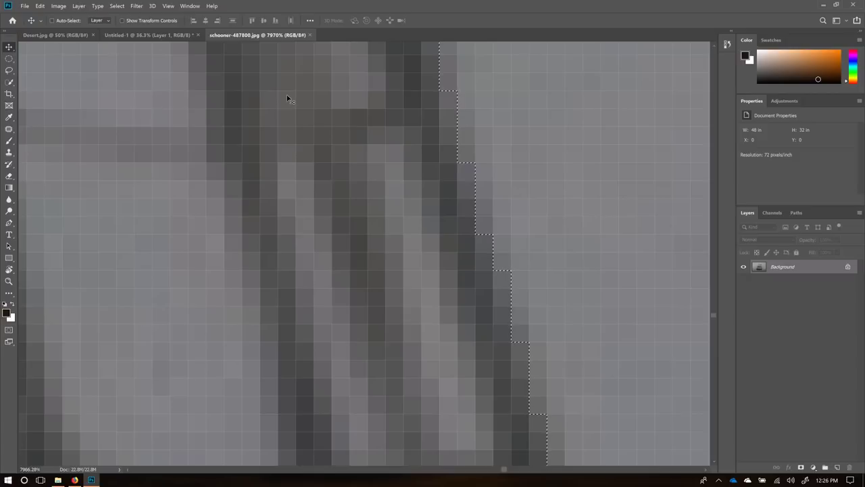
{"action": "key", "text": "ctrl+0"}
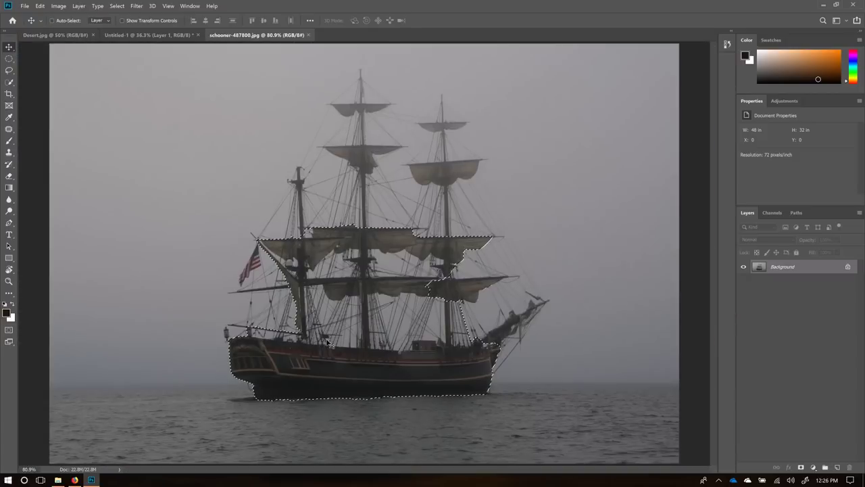
{"action": "key", "text": "ctrl+d"}
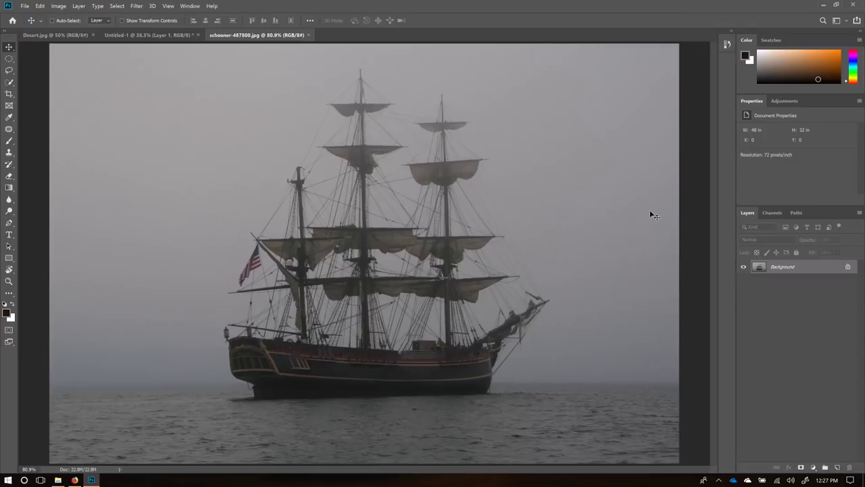
- Compare the schooner photo's Red, Green and Blue channels individually for contrast between the ship and the sky
{"action": "left_click", "coordinate": [774, 213]}
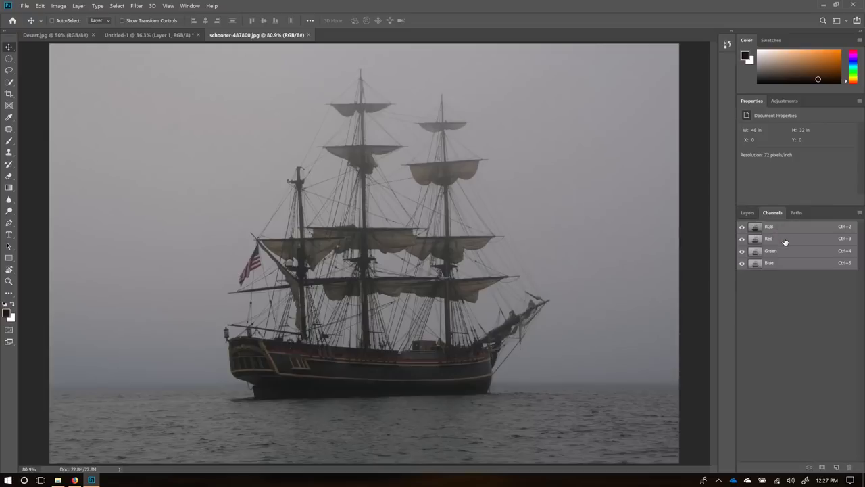
{"action": "left_click", "coordinate": [784, 241]}
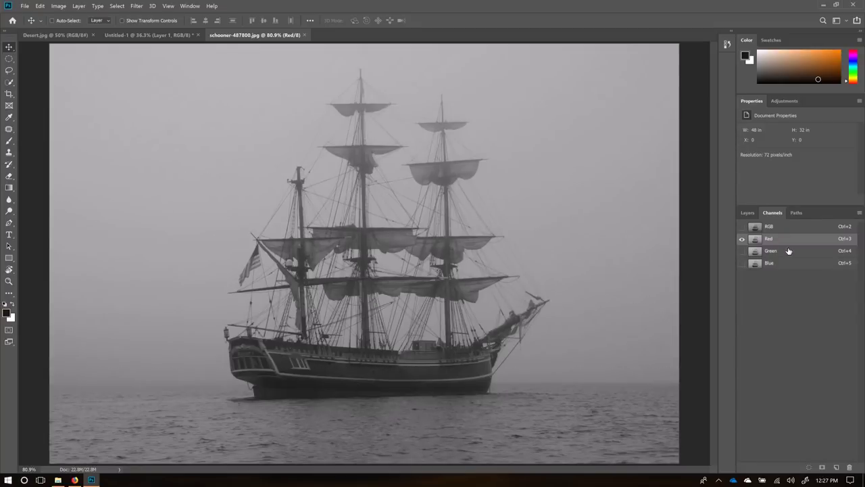
{"action": "left_click", "coordinate": [789, 251]}
{"action": "left_click", "coordinate": [789, 263]}
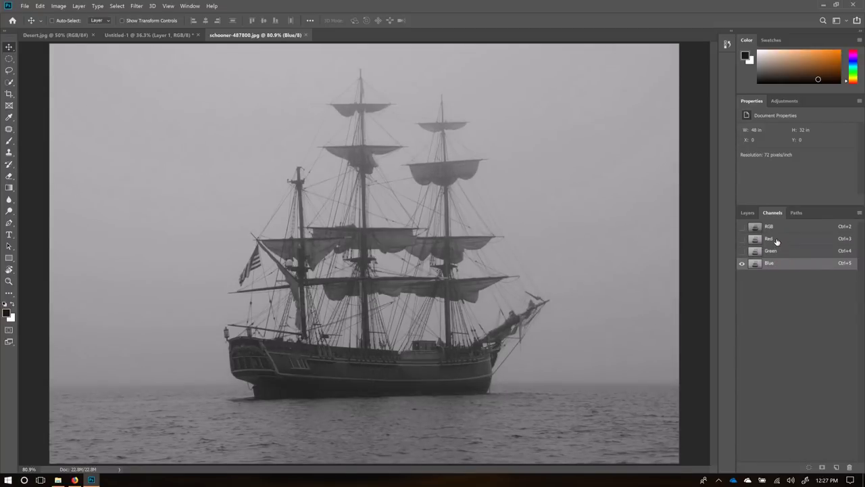
{"action": "left_click", "coordinate": [779, 240]}
{"action": "left_click", "coordinate": [787, 254]}
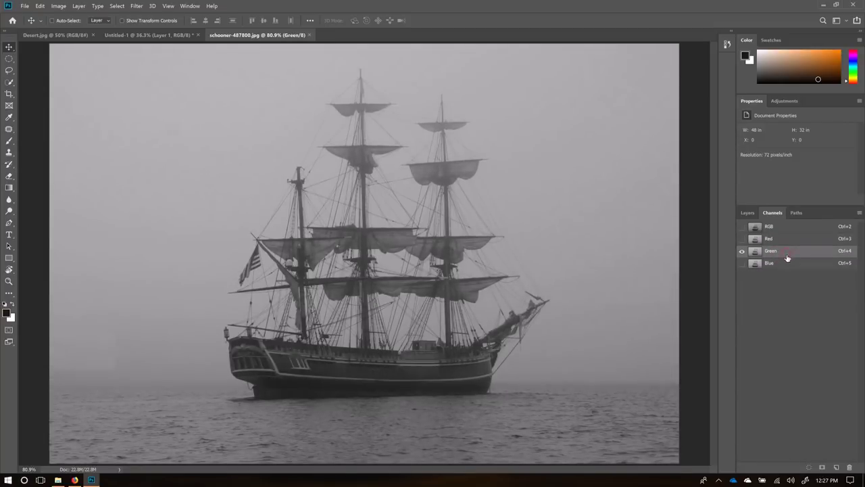
{"action": "left_click", "coordinate": [785, 263]}
{"action": "left_click", "coordinate": [783, 241]}
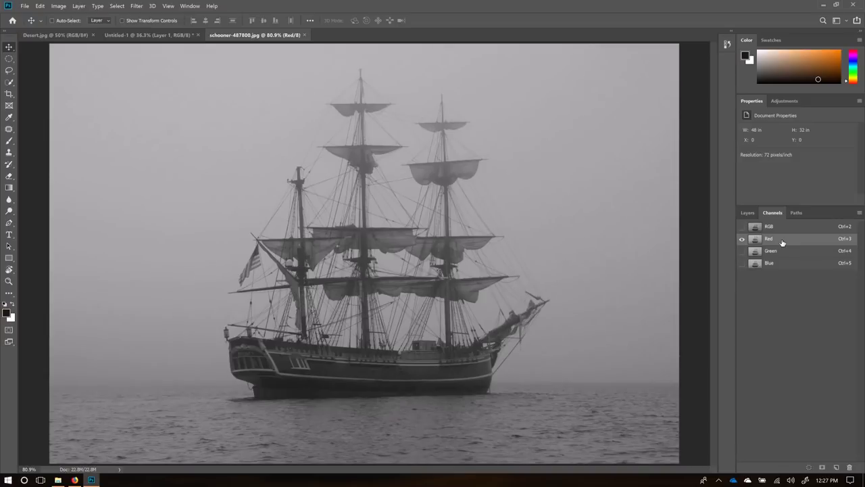
{"action": "left_click", "coordinate": [793, 253]}
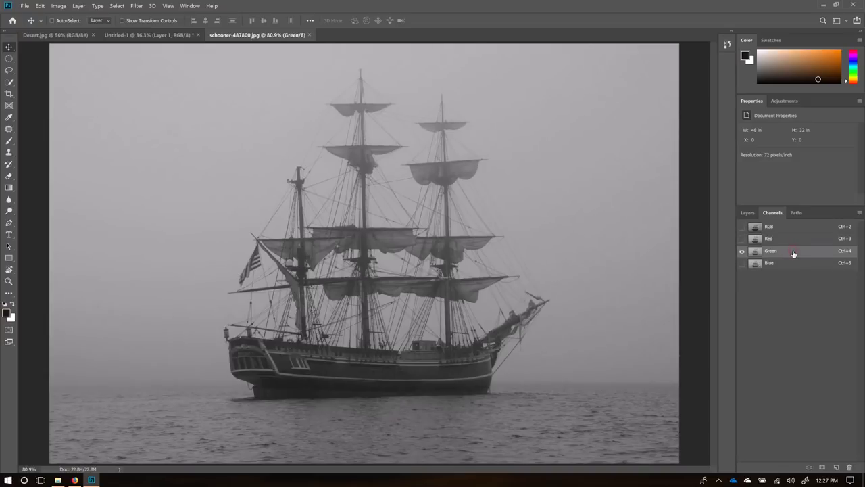
{"action": "left_click", "coordinate": [796, 266]}
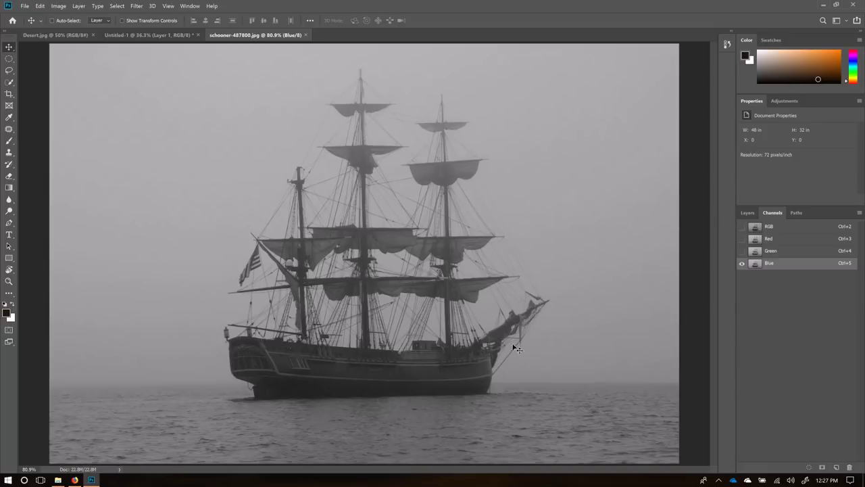
- Examine the schooner photo with Red and Green, Green and Blue, and Red and Blue shown in pairs, then restore all three channels
{"action": "left_click", "coordinate": [780, 241]}
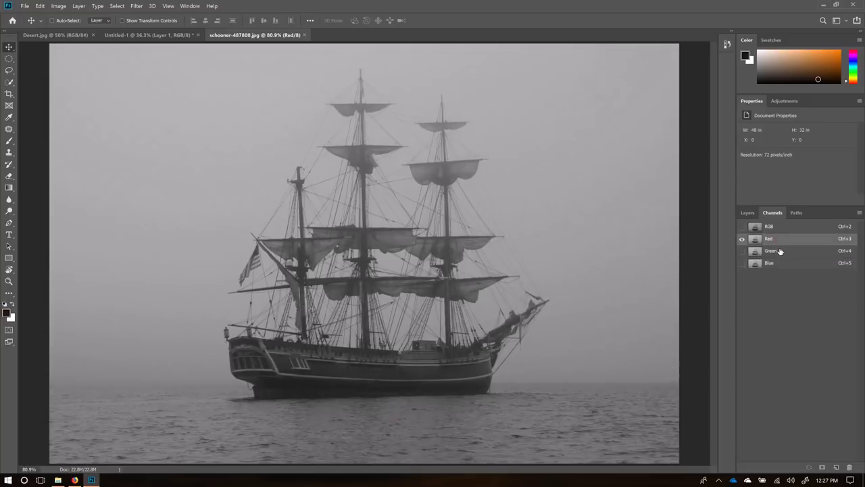
{"action": "left_click", "coordinate": [741, 252]}
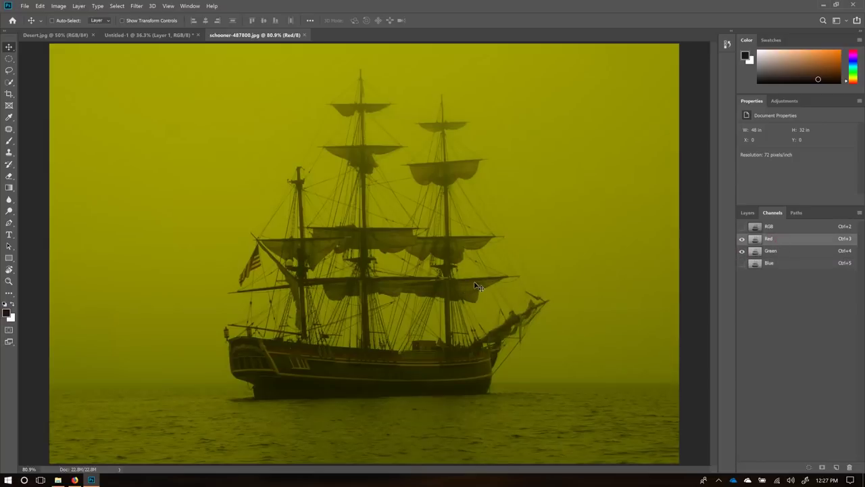
{"action": "left_click", "coordinate": [742, 240]}
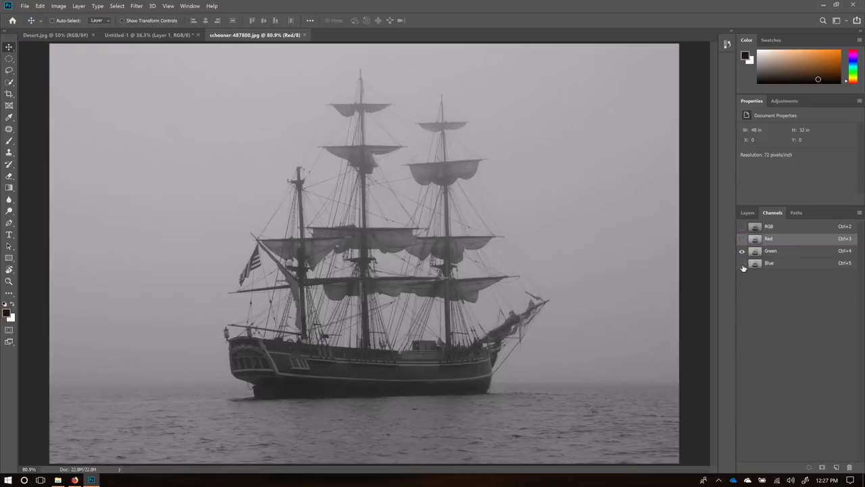
{"action": "left_click", "coordinate": [741, 263]}
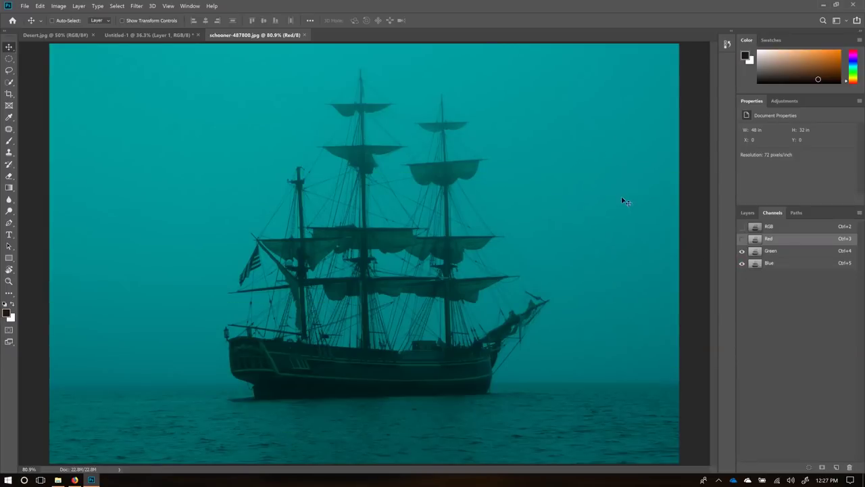
{"action": "left_click", "coordinate": [742, 251]}
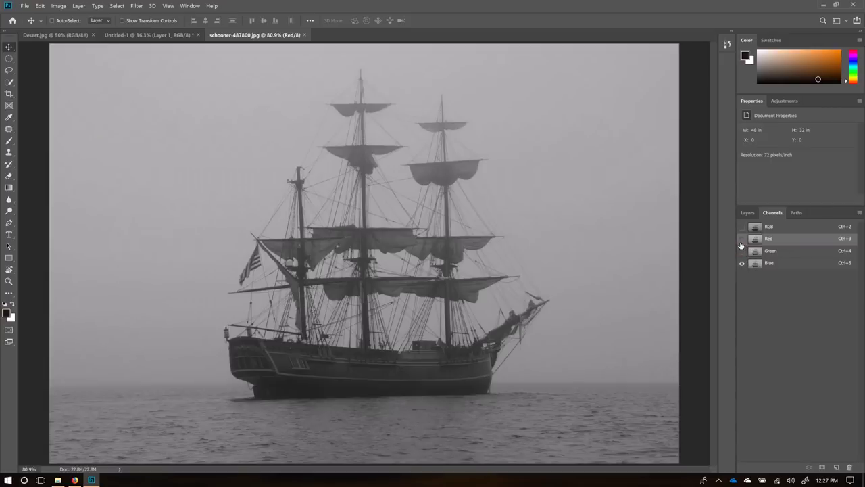
{"action": "left_click", "coordinate": [742, 239]}
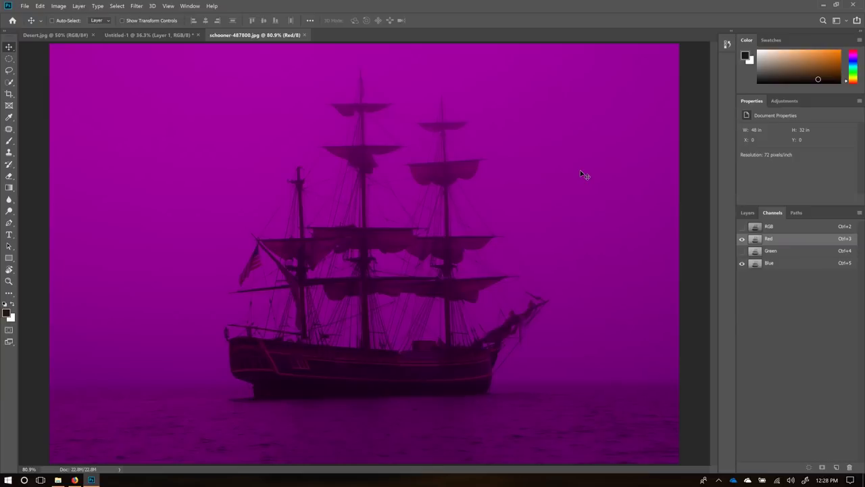
{"action": "left_click", "coordinate": [742, 250]}
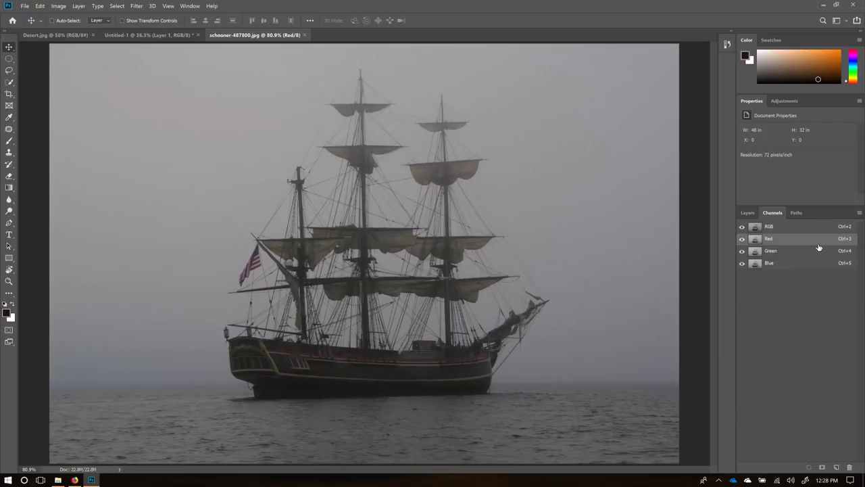
- Make each color channel active in turn over the full image, then view Blue and Red alone by toggling channel visibility
{"action": "left_click", "coordinate": [790, 263]}
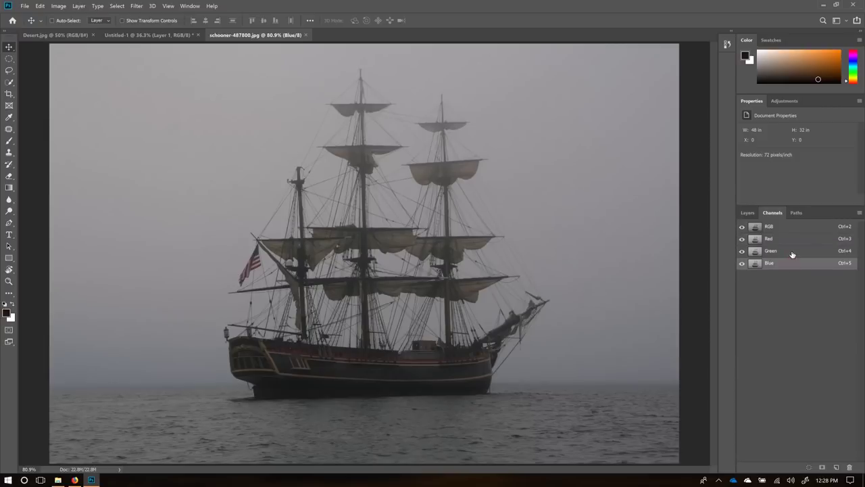
{"action": "left_click", "coordinate": [785, 250]}
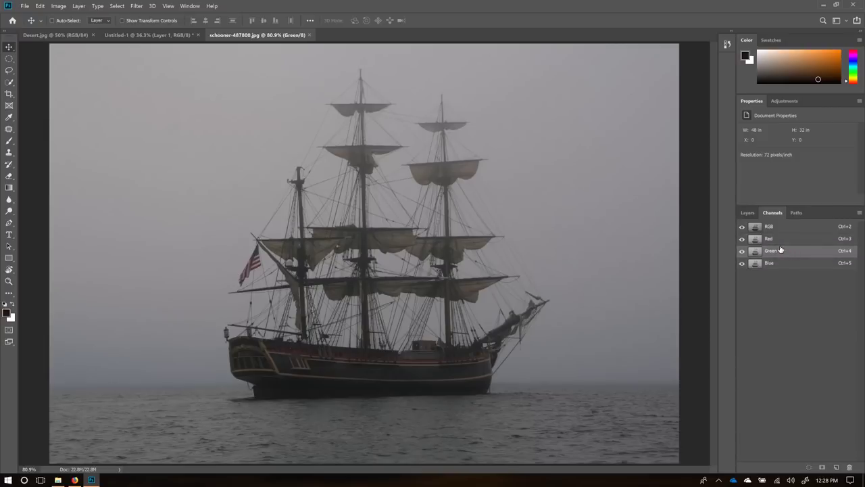
{"action": "left_click", "coordinate": [780, 240]}
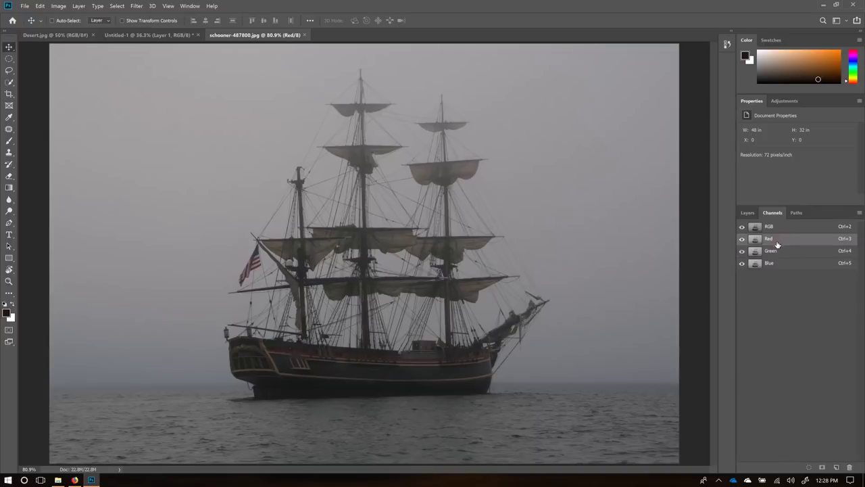
{"action": "left_click", "coordinate": [741, 240]}
{"action": "left_click", "coordinate": [741, 251]}
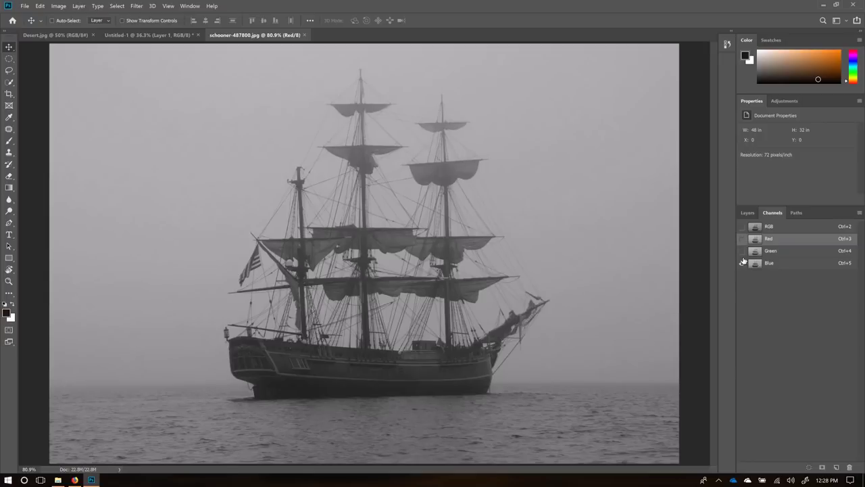
{"action": "left_click", "coordinate": [742, 239]}
{"action": "left_click", "coordinate": [741, 263]}
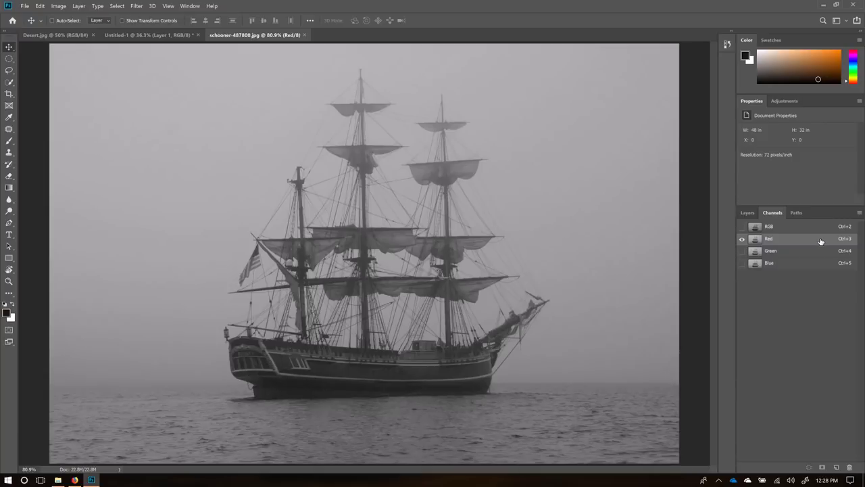
- Switch between the single Green, Blue and Red channels to compare how clearly the ship stands out in grayscale
{"action": "left_click", "coordinate": [766, 252]}
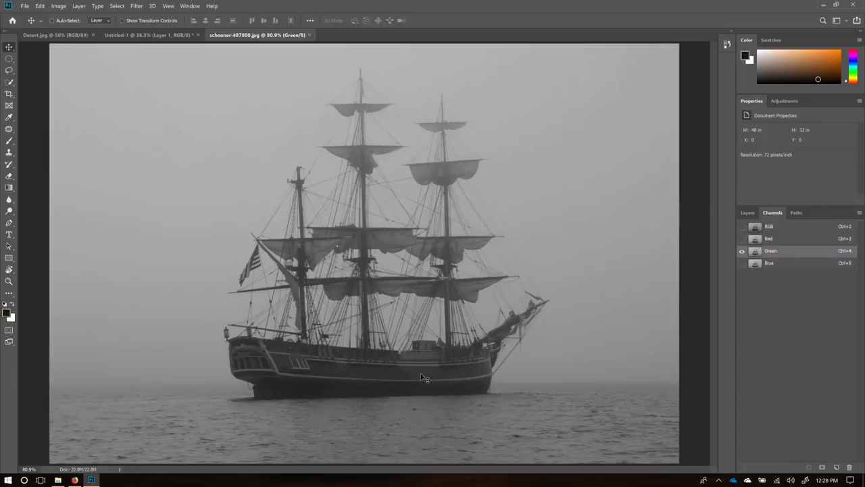
{"action": "left_click", "coordinate": [804, 265]}
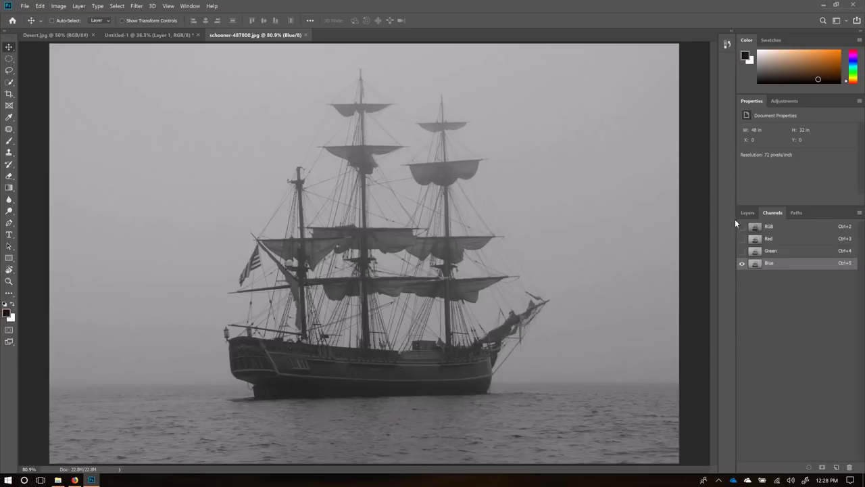
{"action": "left_click", "coordinate": [770, 253]}
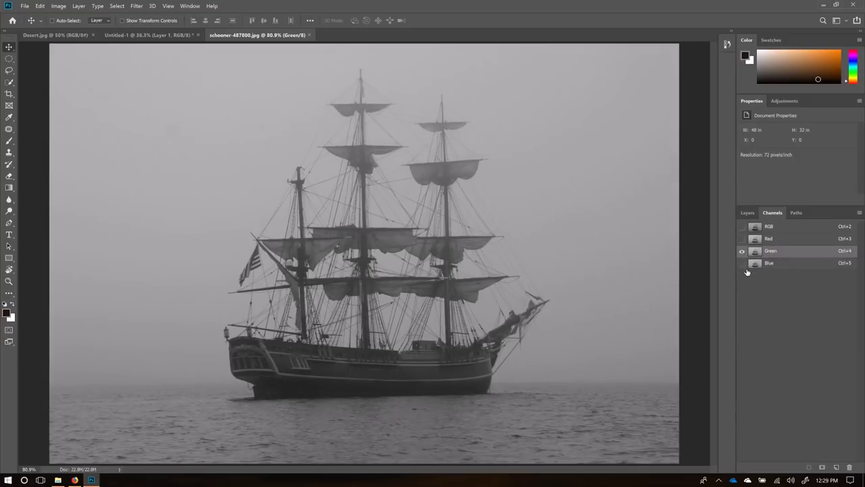
{"action": "left_click", "coordinate": [786, 241]}
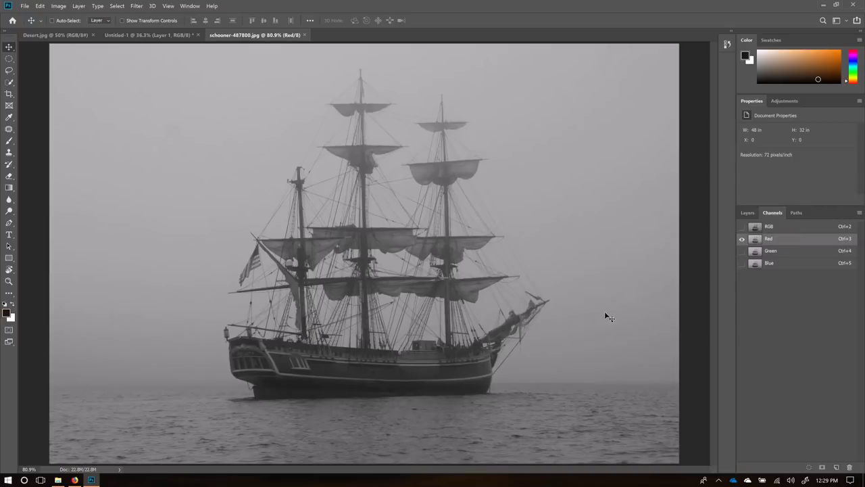
{"action": "left_click", "coordinate": [791, 254]}
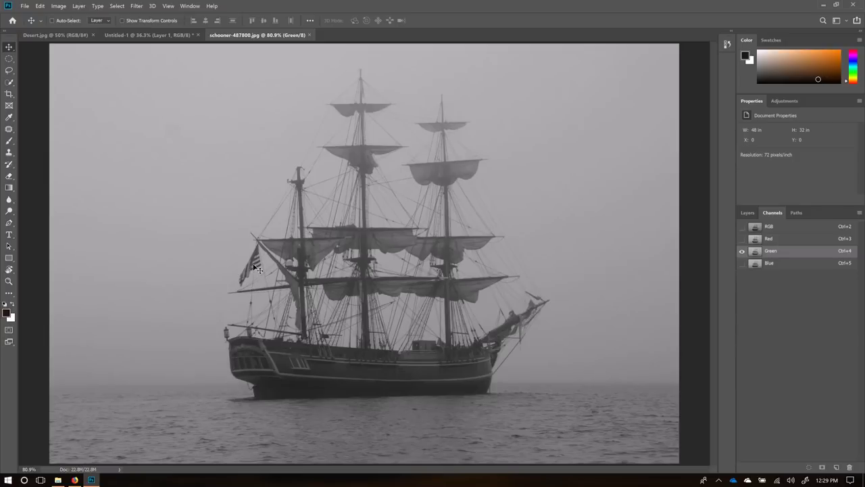
- Isolate the Blue channel and duplicate it within the same document as a channel named alpha
{"action": "left_click", "coordinate": [800, 262]}
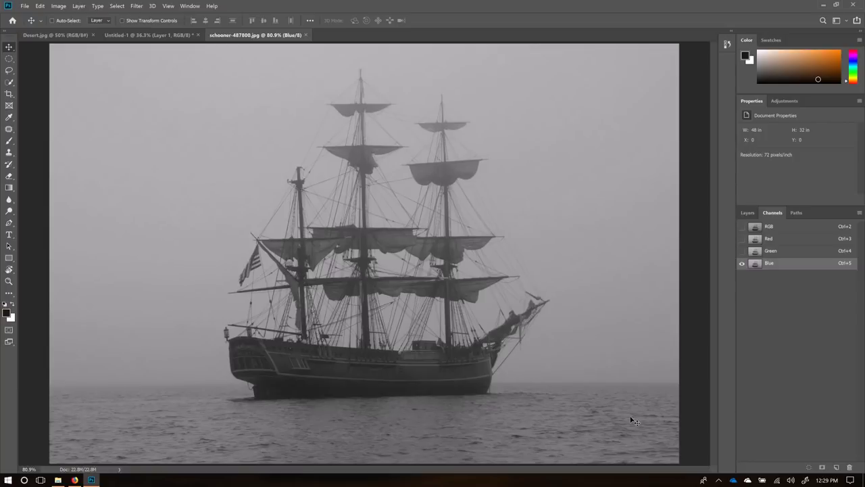
{"action": "right_click", "coordinate": [772, 266]}
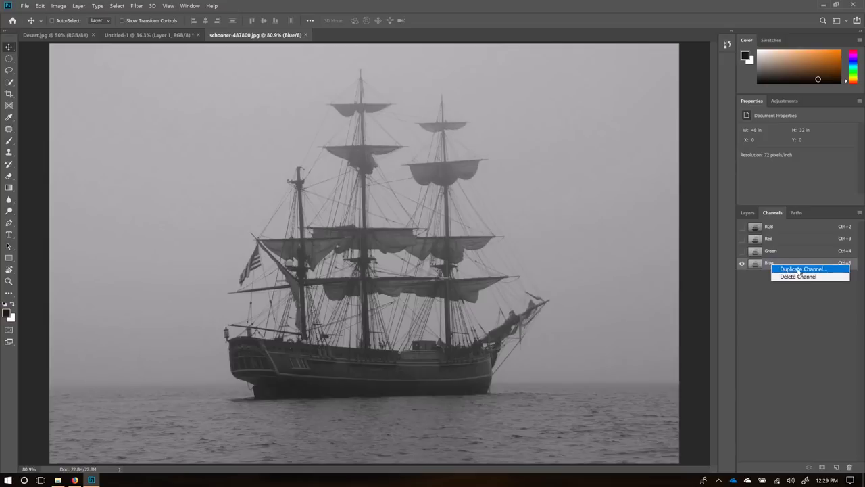
{"action": "left_click", "coordinate": [791, 271]}
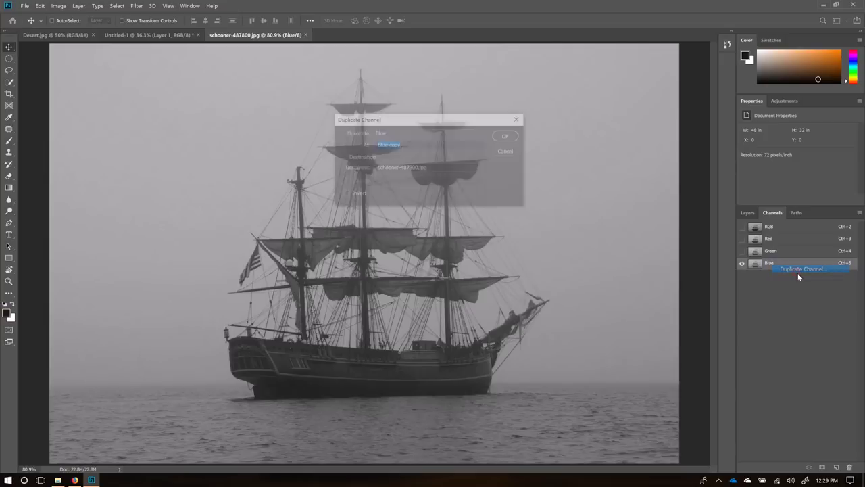
{"action": "type", "text": "alph"}
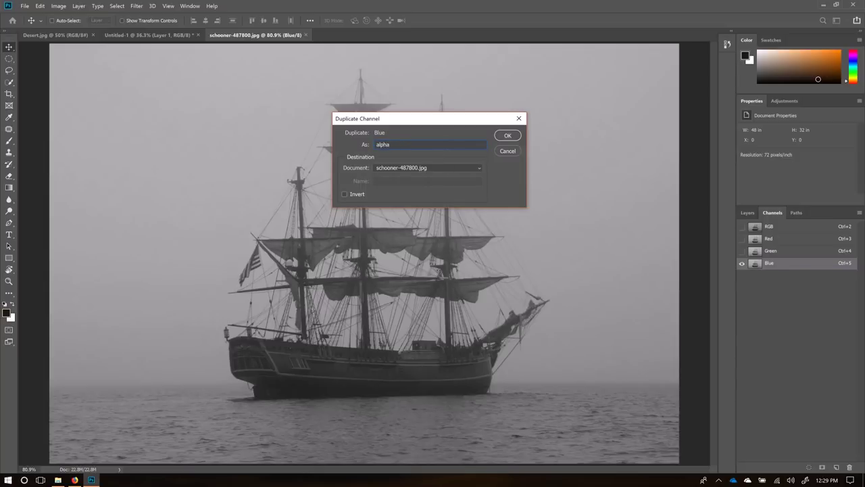
{"action": "type", "text": "a"}
{"action": "left_click", "coordinate": [507, 135]}
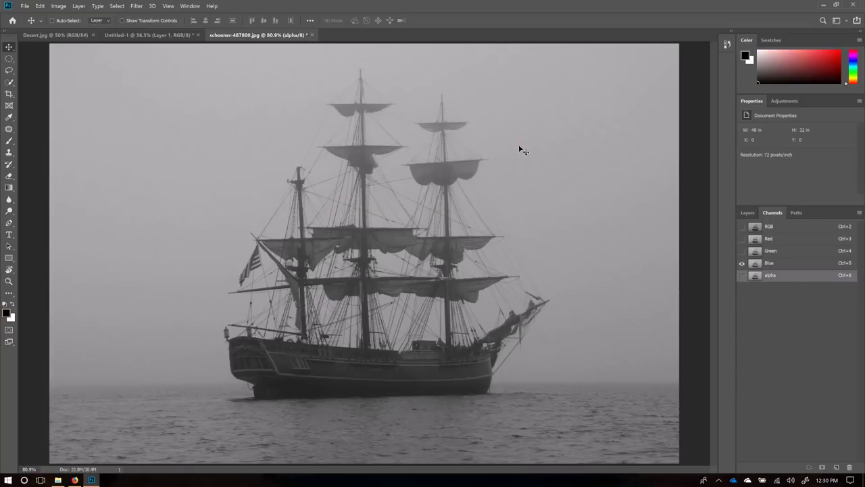
- Preview the alpha channel as a red overlay on the RGB image, then leave only the alpha channel visible
{"action": "left_click", "coordinate": [743, 276]}
{"action": "left_click", "coordinate": [743, 277]}
{"action": "left_click", "coordinate": [742, 227]}
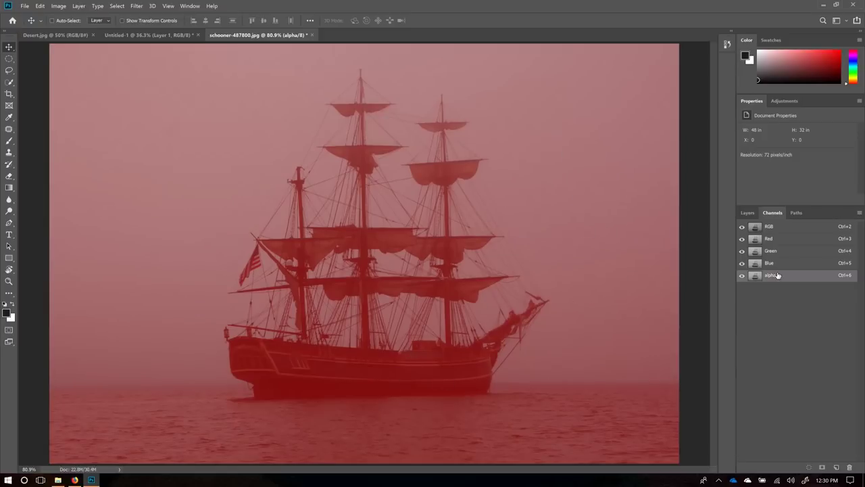
{"action": "left_click", "coordinate": [742, 228]}
{"action": "left_click", "coordinate": [741, 228]}
{"action": "left_click", "coordinate": [741, 228]}
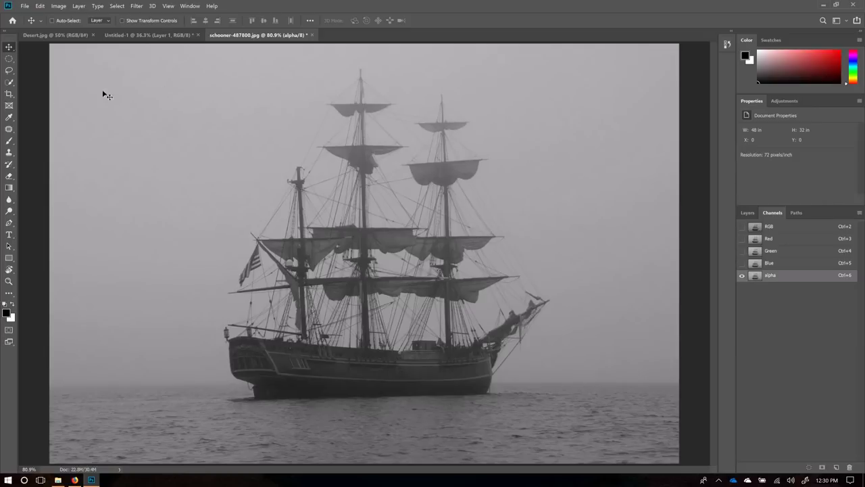
- Choose the Burn tool for the alpha channel, with its range on Shadows and its exposure at 15%
{"action": "left_click", "coordinate": [10, 214]}
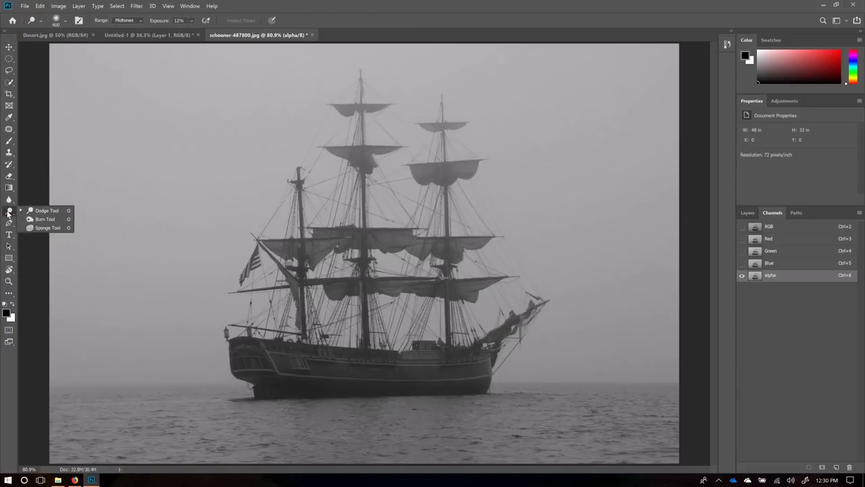
{"action": "left_click", "coordinate": [8, 213]}
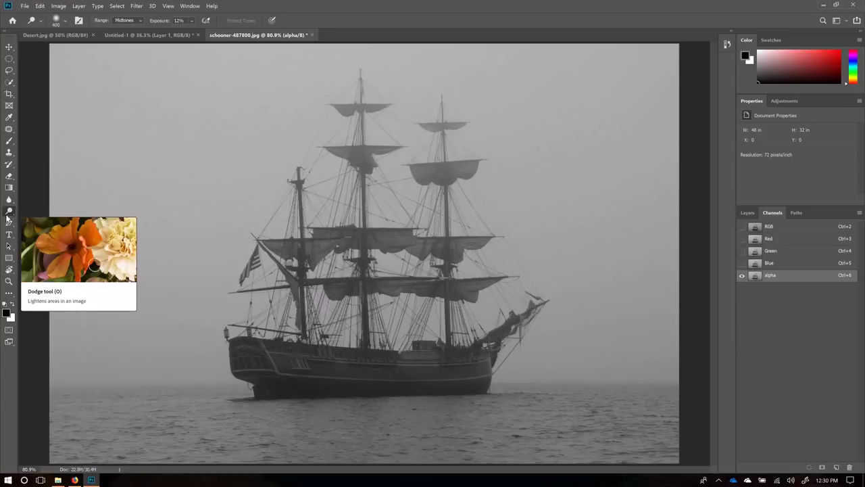
{"action": "right_click", "coordinate": [8, 213]}
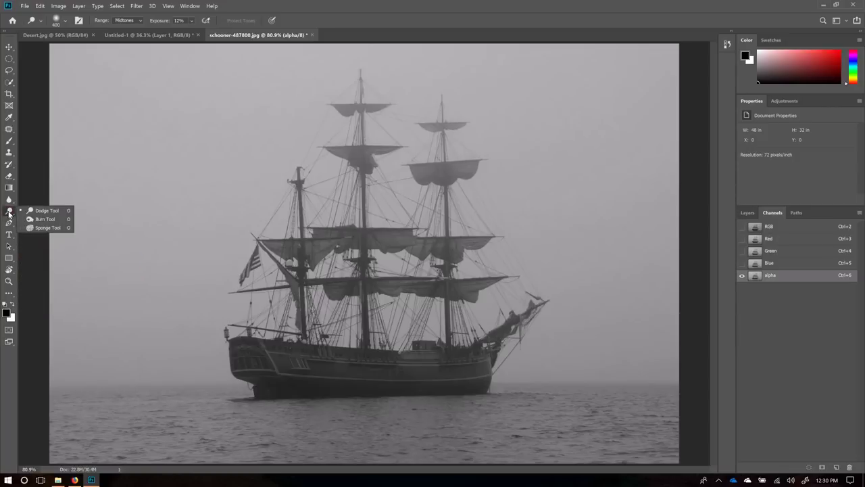
{"action": "left_click", "coordinate": [32, 219]}
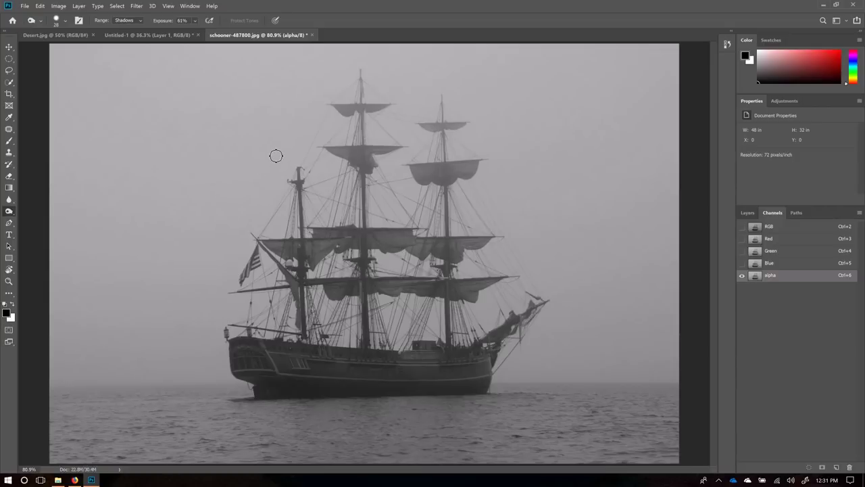
{"action": "left_click", "coordinate": [134, 24]}
{"action": "left_click", "coordinate": [127, 33]}
{"action": "left_click", "coordinate": [196, 21]}
{"action": "left_click", "coordinate": [148, 21]}
{"action": "left_click", "coordinate": [129, 21]}
{"action": "left_click", "coordinate": [128, 21]}
{"action": "left_click", "coordinate": [128, 21]}
{"action": "left_click", "coordinate": [195, 21]}
{"action": "left_click_drag", "start_coordinate": [202, 33], "coordinate": [195, 34]}
- Crop the image tightly around the ship on all four sides, to about 26.4 × 26.6 in
{"action": "scroll", "coordinate": [405, 349], "scroll_direction": "down", "scroll_amount": 1, "text": "alt"}
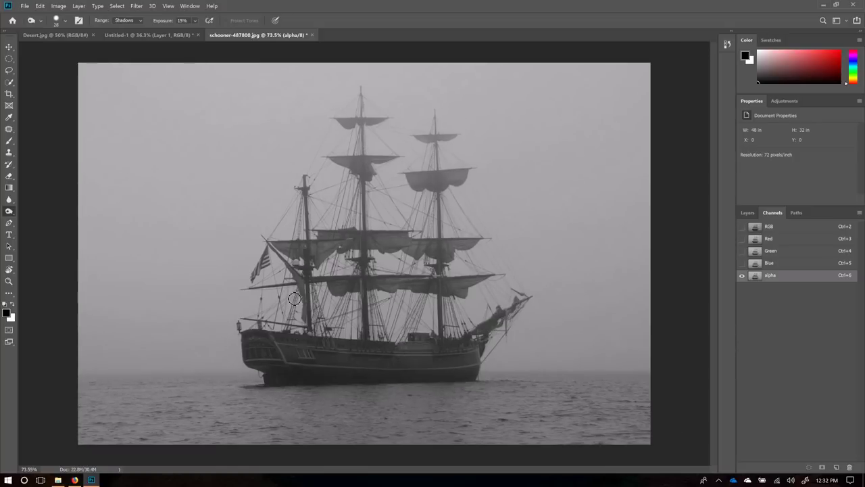
{"action": "key", "text": "c"}
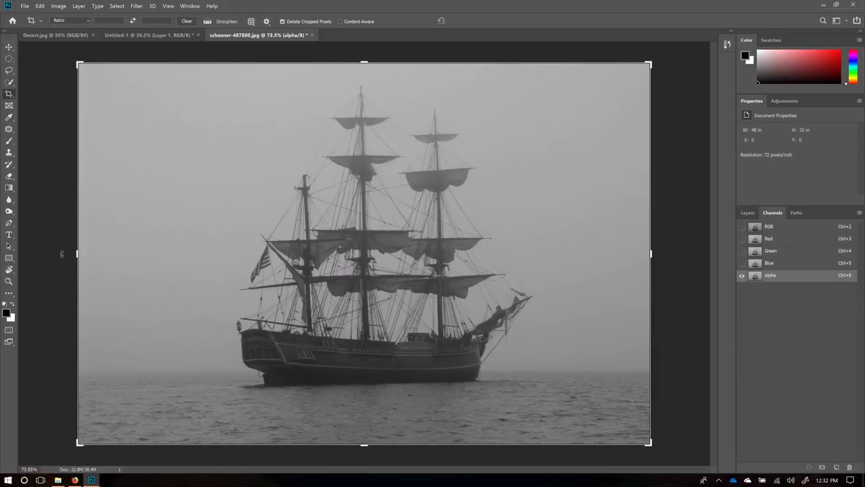
{"action": "left_click_drag", "start_coordinate": [78, 253], "coordinate": [154, 273]}
{"action": "left_click_drag", "start_coordinate": [147, 344], "coordinate": [149, 341]}
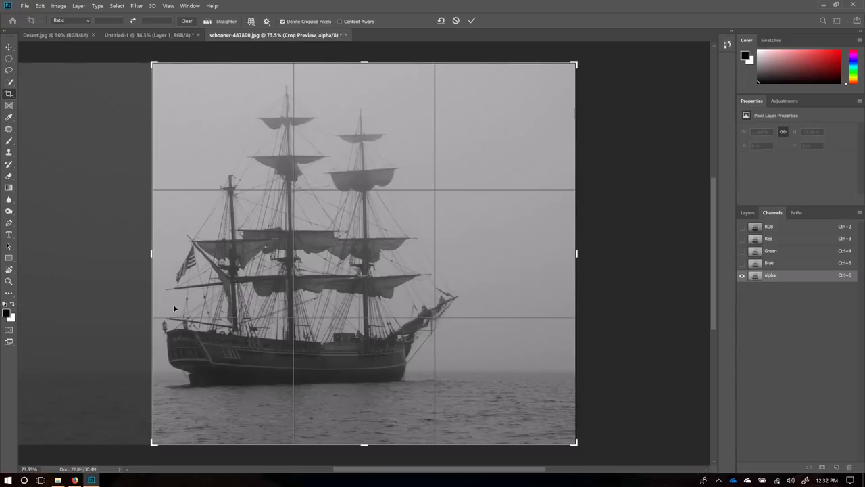
{"action": "left_click_drag", "start_coordinate": [579, 255], "coordinate": [520, 262]}
{"action": "left_click_drag", "start_coordinate": [359, 67], "coordinate": [364, 70]}
{"action": "left_click_drag", "start_coordinate": [363, 438], "coordinate": [368, 413]}
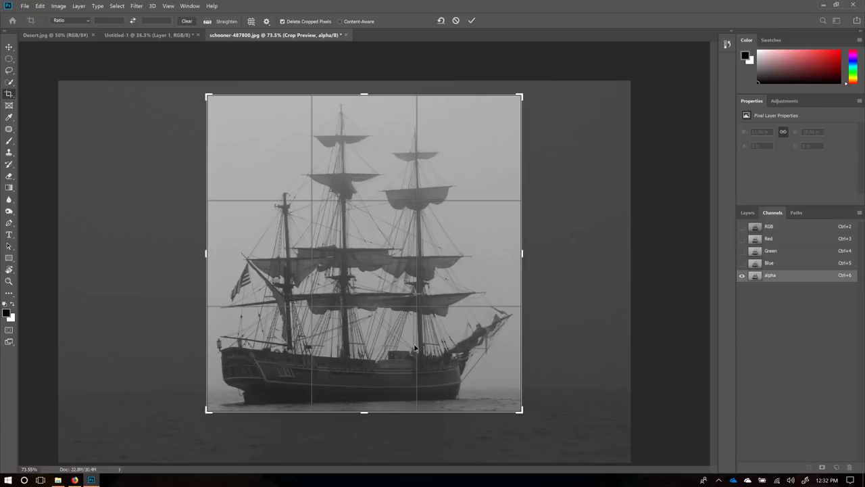
{"action": "key", "text": "Return"}
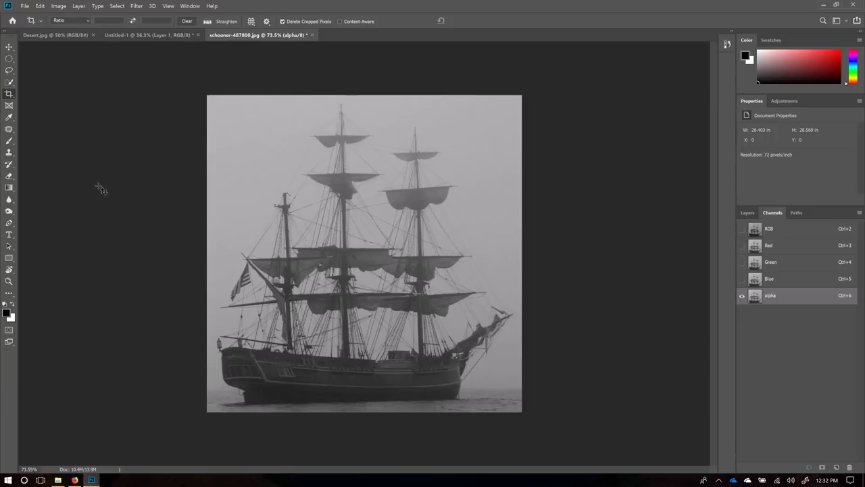
- Switch back to the Burn tool and enlarge its brush to 1811 px
{"action": "left_click", "coordinate": [9, 210]}
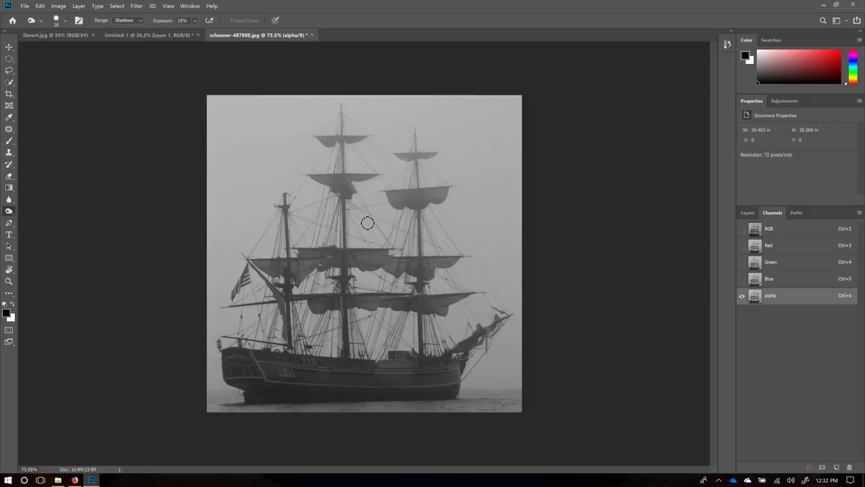
{"action": "right_click", "coordinate": [342, 188]}
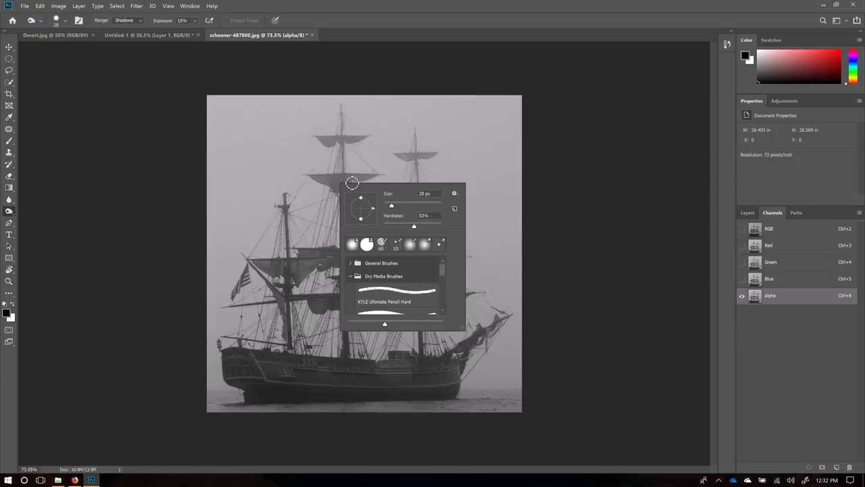
{"action": "left_click_drag", "start_coordinate": [409, 206], "coordinate": [436, 210]}
{"action": "left_click_drag", "start_coordinate": [439, 209], "coordinate": [440, 208]}
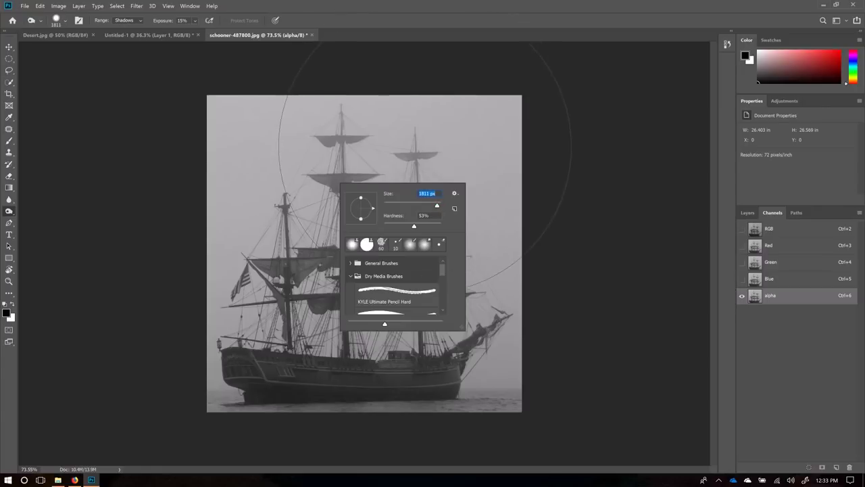
{"action": "right_click", "coordinate": [426, 142]}
{"action": "right_click", "coordinate": [361, 137]}
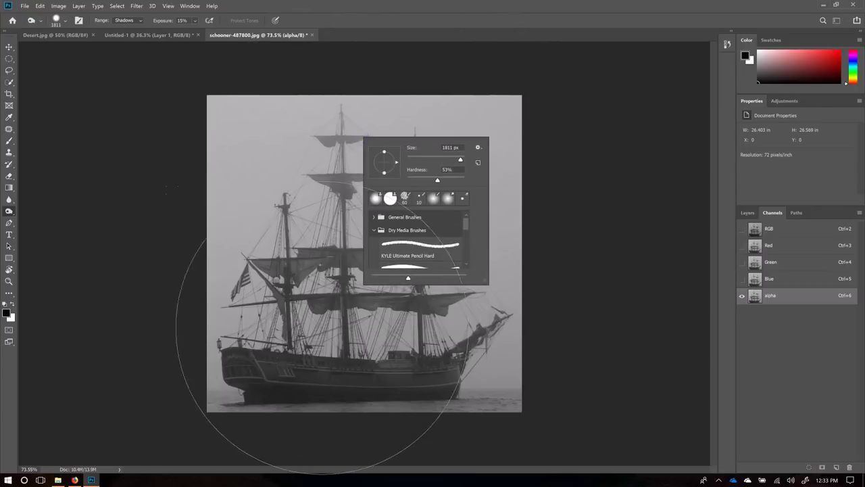
{"action": "right_click", "coordinate": [617, 275]}
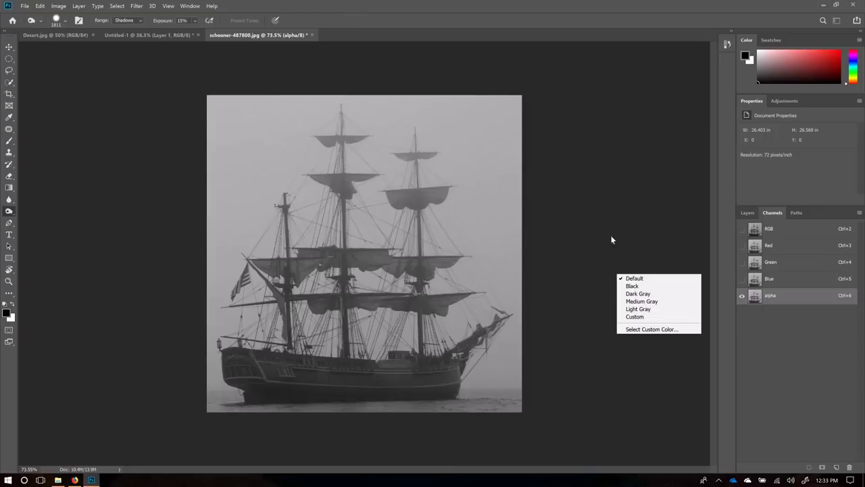
{"action": "right_click", "coordinate": [423, 195]}
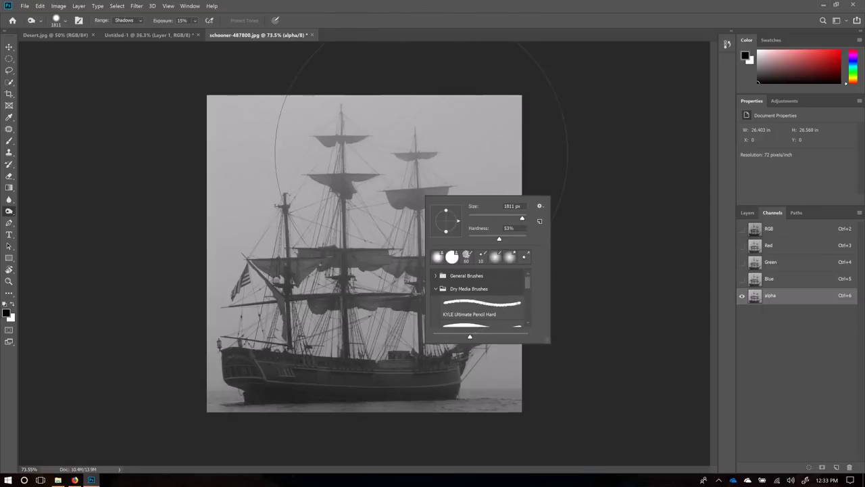
{"action": "left_click", "coordinate": [463, 20]}
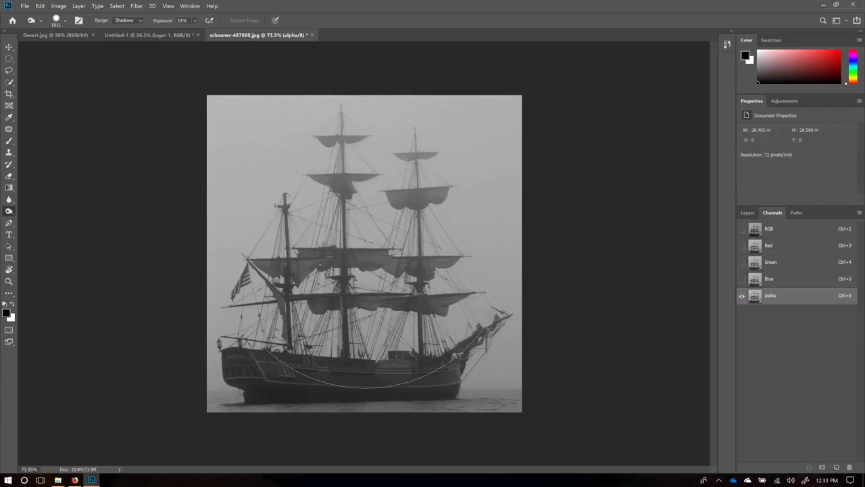
- Burn the whole ship in the alpha channel with broad soft strokes over the hull, masts and sails
{"action": "mouse_move", "coordinate": [364, 245]}
{"action": "left_mouse_down"}
{"action": "mouse_move", "coordinate": [295, 230]}
{"action": "mouse_move", "coordinate": [372, 230]}
{"action": "mouse_move", "coordinate": [275, 230]}
{"action": "mouse_move", "coordinate": [365, 226]}
{"action": "mouse_move", "coordinate": [310, 232]}
{"action": "mouse_move", "coordinate": [315, 271]}
{"action": "mouse_move", "coordinate": [335, 271]}
{"action": "mouse_move", "coordinate": [346, 335]}
{"action": "mouse_move", "coordinate": [348, 198]}
{"action": "left_mouse_up"}
{"action": "mouse_move", "coordinate": [349, 111]}
{"action": "left_mouse_down"}
{"action": "mouse_move", "coordinate": [456, 117]}
{"action": "mouse_move", "coordinate": [442, 108]}
{"action": "mouse_move", "coordinate": [380, 111]}
{"action": "left_mouse_up"}
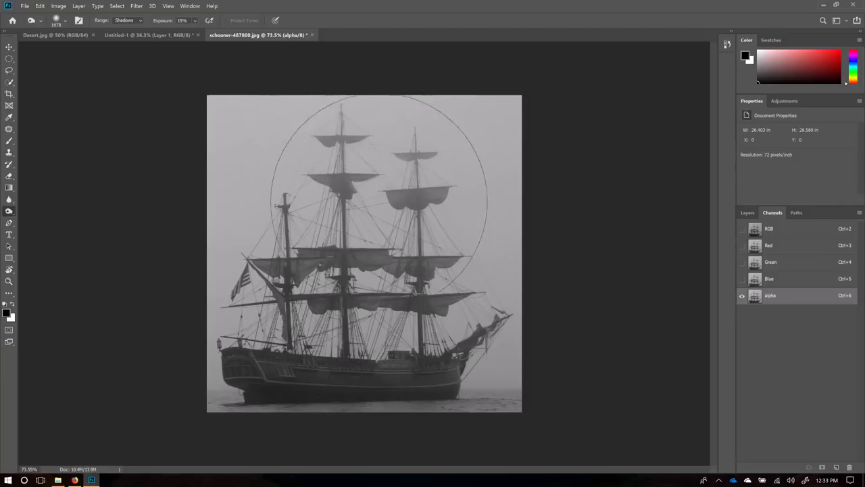
{"action": "left_click_drag", "start_coordinate": [332, 249], "coordinate": [361, 245]}
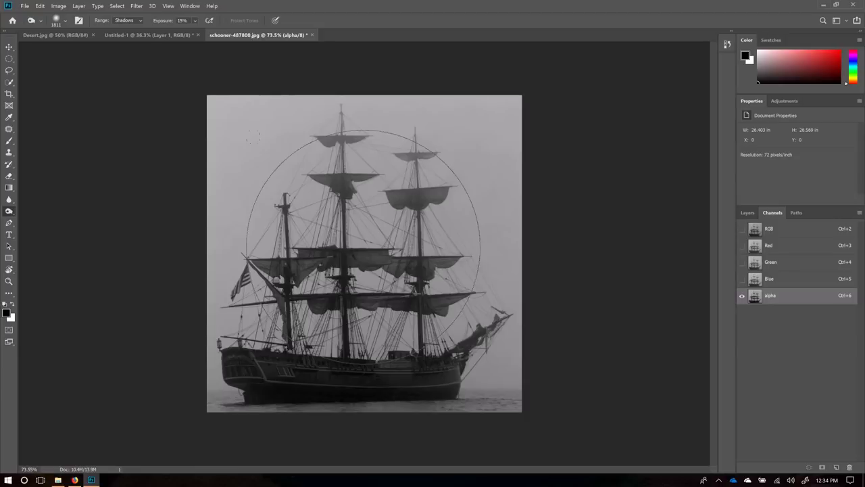
- Reduce the Burn brush to 700 px and darken the ship's hull along its full length
{"action": "key", "text": "bracketleft"}
{"action": "key", "text": "bracketleft"}
{"action": "key", "text": "bracketleft"}
{"action": "key", "text": "bracketleft"}
{"action": "key", "text": "bracketleft"}
{"action": "key", "text": "bracketleft"}
{"action": "key", "text": "bracketleft"}
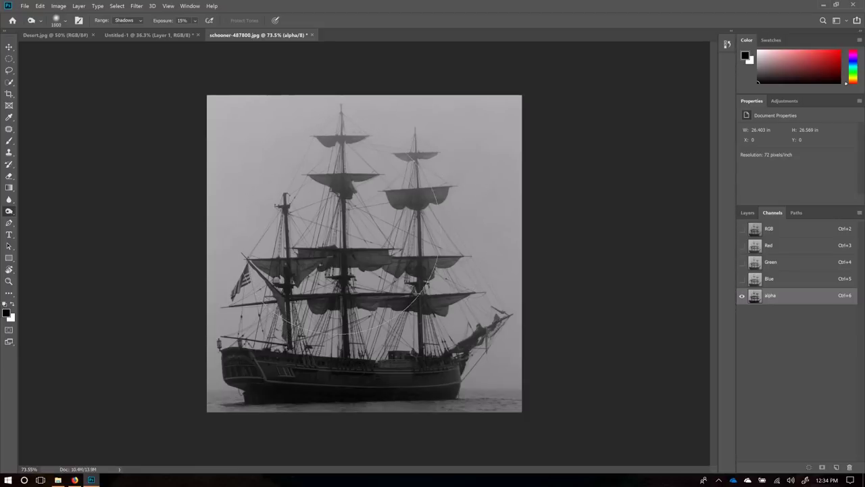
{"action": "key", "text": "bracketright"}
{"action": "key", "text": "bracketright"}
{"action": "key", "text": "bracketright"}
{"action": "key", "text": "bracketright"}
{"action": "key", "text": "bracketleft"}
{"action": "key", "text": "bracketleft"}
{"action": "key", "text": "bracketleft"}
{"action": "key", "text": "bracketleft"}
{"action": "key", "text": "bracketleft"}
{"action": "key", "text": "bracketleft"}
{"action": "key", "text": "bracketleft"}
{"action": "mouse_move", "coordinate": [251, 409]}
{"action": "left_mouse_down"}
{"action": "mouse_move", "coordinate": [279, 376]}
{"action": "mouse_move", "coordinate": [271, 376]}
{"action": "mouse_move", "coordinate": [398, 383]}
{"action": "mouse_move", "coordinate": [432, 351]}
{"action": "left_mouse_up"}
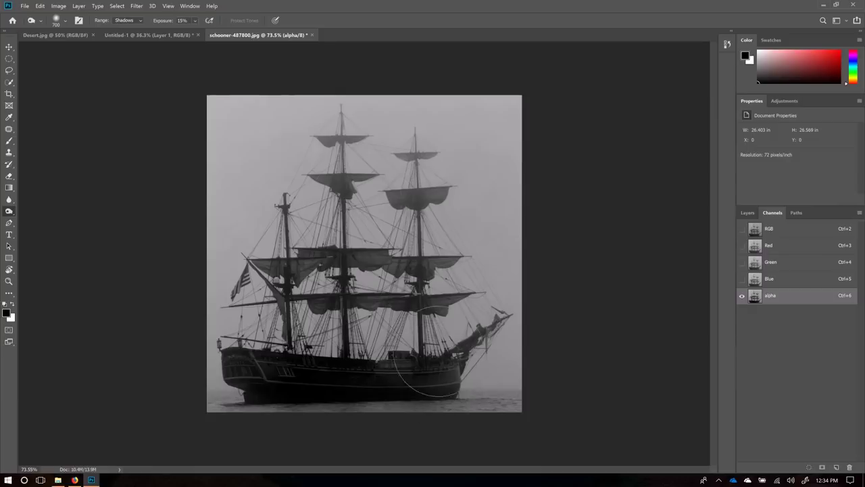
- Lower the Burn exposure to 8% and darken the upper sails and masts
{"action": "left_click_drag", "start_coordinate": [200, 32], "coordinate": [198, 31]}
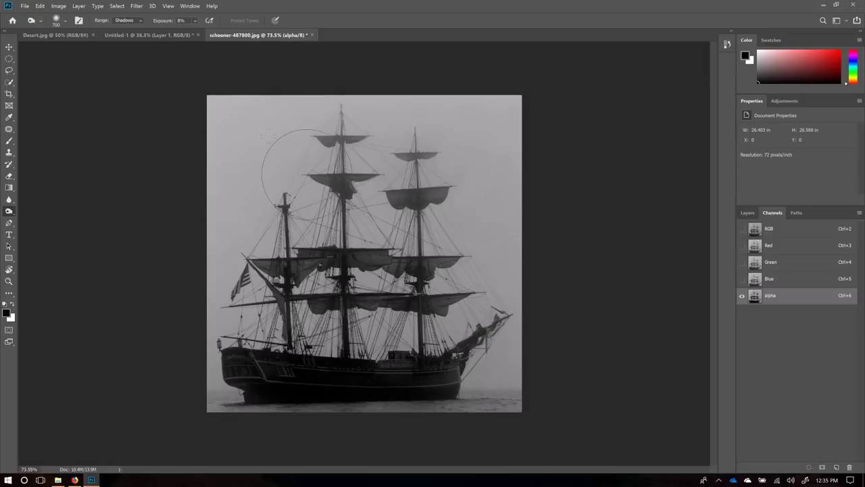
{"action": "left_click_drag", "start_coordinate": [426, 185], "coordinate": [421, 181]}
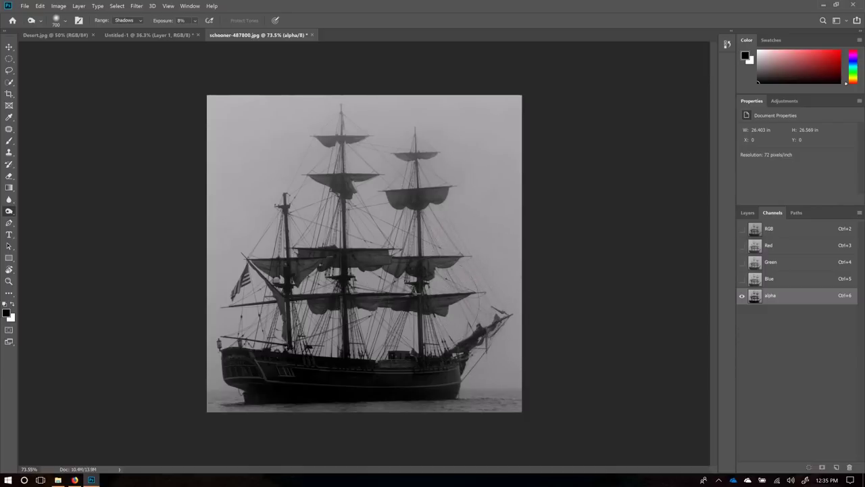
{"action": "right_click", "coordinate": [9, 211]}
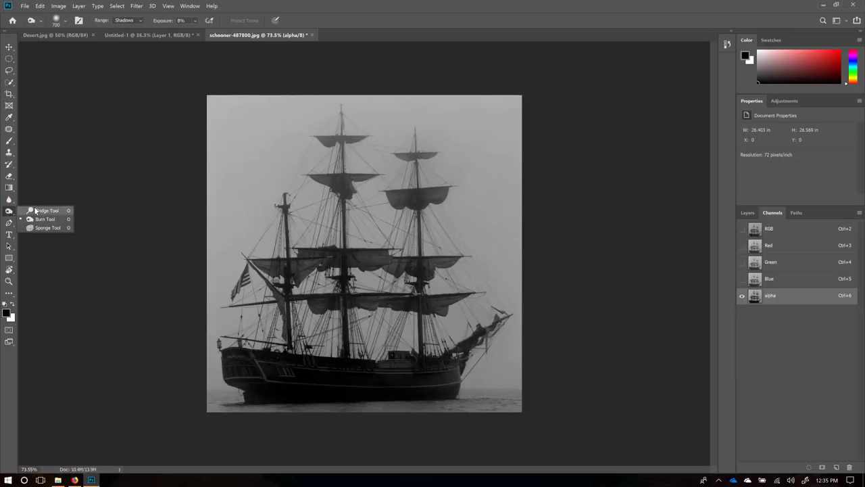
{"action": "left_click", "coordinate": [4, 212]}
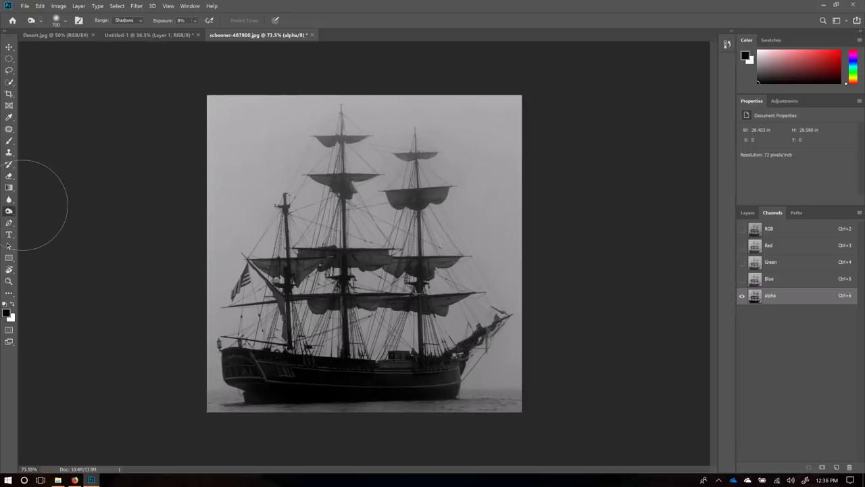
- Invert the alpha channel and burn the sky around the masts, enlarging the brush to 1300 px
{"action": "key", "text": "ctrl+i"}
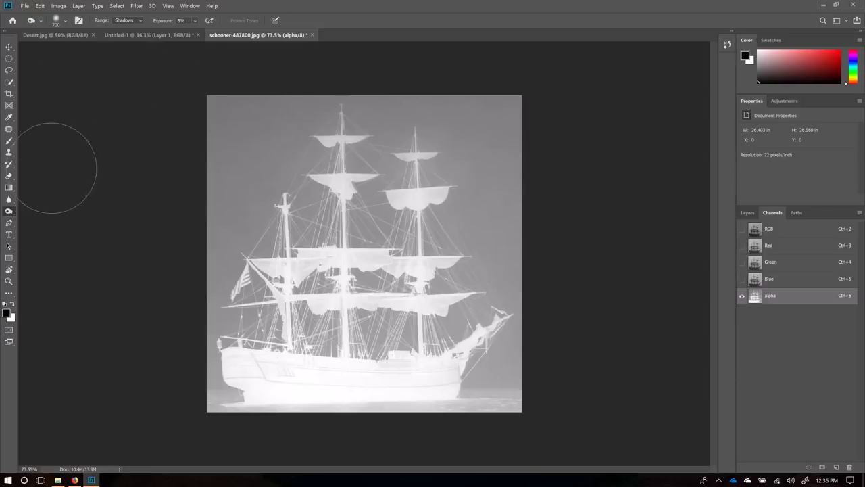
{"action": "key", "text": "ctrl+i"}
{"action": "key", "text": "ctrl+i"}
{"action": "key", "text": "ctrl+i"}
{"action": "key", "text": "ctrl+i"}
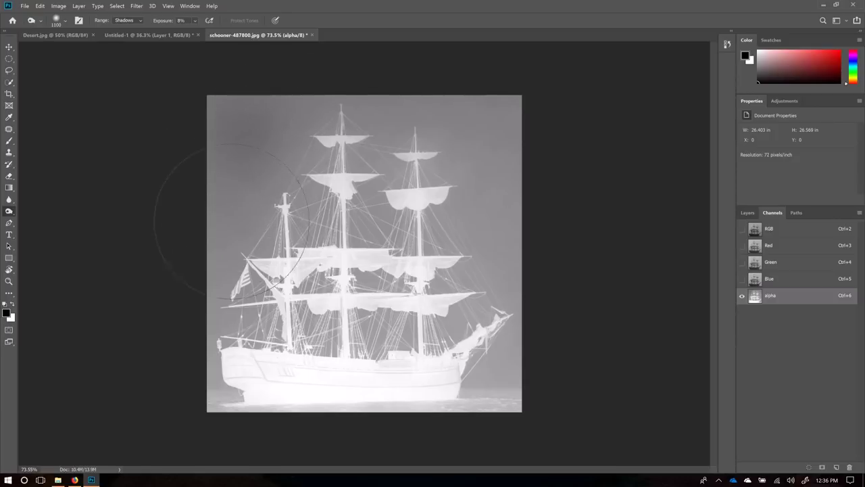
{"action": "key", "text": "bracketright"}
{"action": "key", "text": "bracketright"}
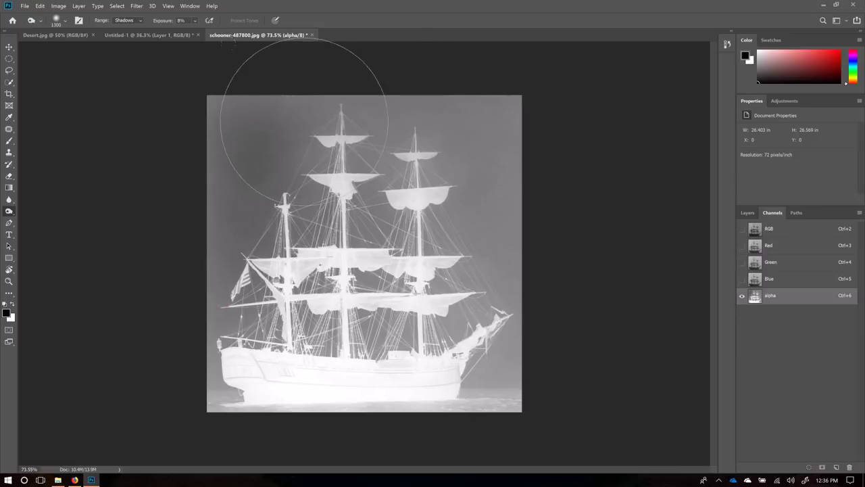
- Invert the alpha channel back and burn the hull, masts and sails with a 250 px brush
{"action": "key", "text": "ctrl+i"}
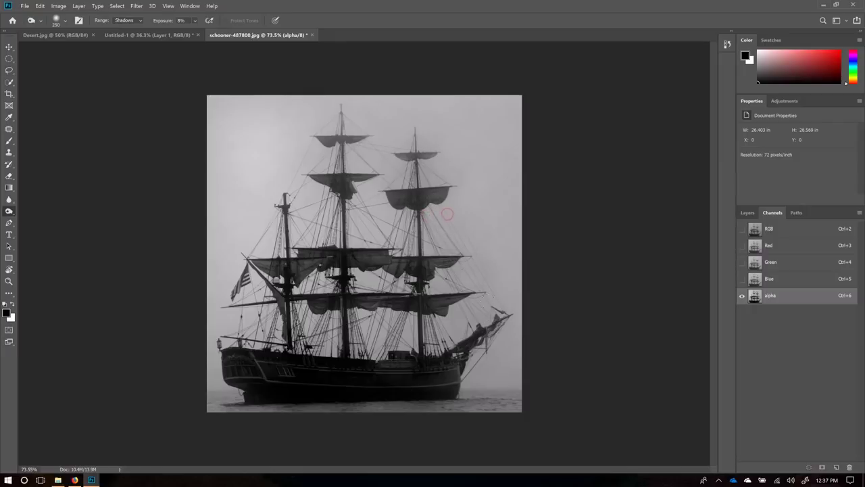
{"action": "mouse_move", "coordinate": [473, 346]}
{"action": "left_mouse_down"}
{"action": "mouse_move", "coordinate": [400, 369]}
{"action": "mouse_move", "coordinate": [305, 372]}
{"action": "left_mouse_up"}
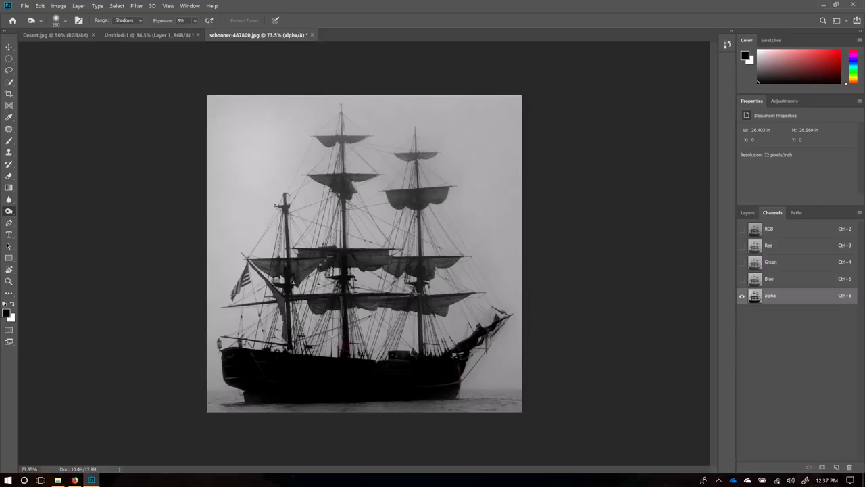
{"action": "mouse_move", "coordinate": [336, 289]}
{"action": "left_mouse_down"}
{"action": "mouse_move", "coordinate": [310, 303]}
{"action": "mouse_move", "coordinate": [413, 305]}
{"action": "mouse_move", "coordinate": [314, 259]}
{"action": "mouse_move", "coordinate": [274, 265]}
{"action": "left_mouse_up"}
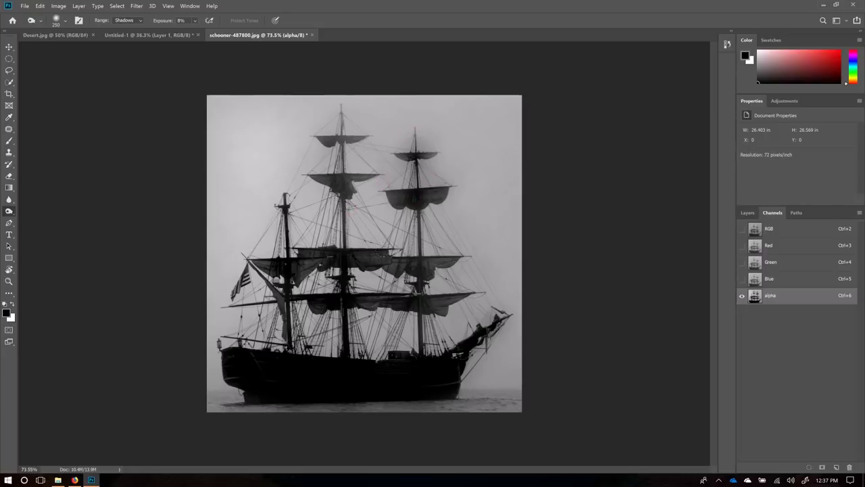
- Invert the alpha channel to a light ship and burn the background with a 1600 px brush
{"action": "key", "text": "ctrl+i"}
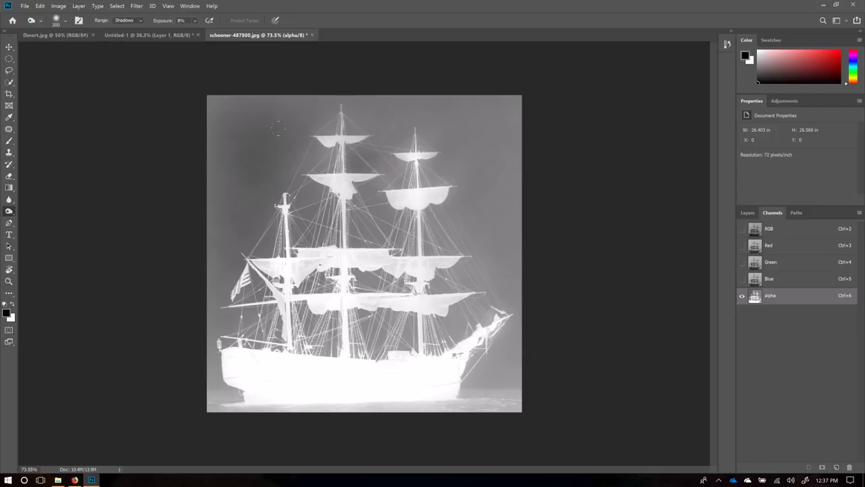
{"action": "key", "text": "bracketright"}
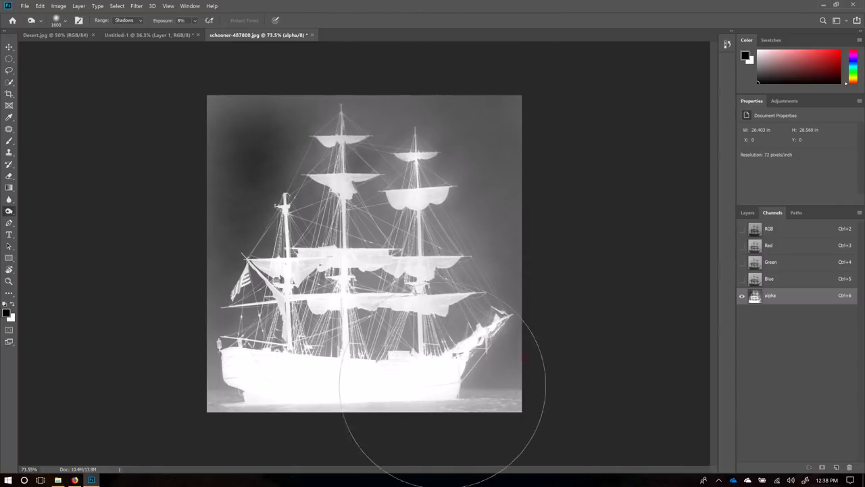
- Reduce the Burn brush to 500 px and darken the sky behind the stern and above the rear masts
{"action": "key", "text": "bracketleft"}
{"action": "key", "text": "bracketleft"}
{"action": "key", "text": "bracketleft"}
{"action": "key", "text": "bracketleft"}
{"action": "key", "text": "bracketleft"}
{"action": "key", "text": "bracketleft"}
{"action": "key", "text": "bracketleft"}
{"action": "key", "text": "bracketleft"}
{"action": "key", "text": "bracketleft"}
{"action": "key", "text": "bracketleft"}
{"action": "key", "text": "bracketleft"}
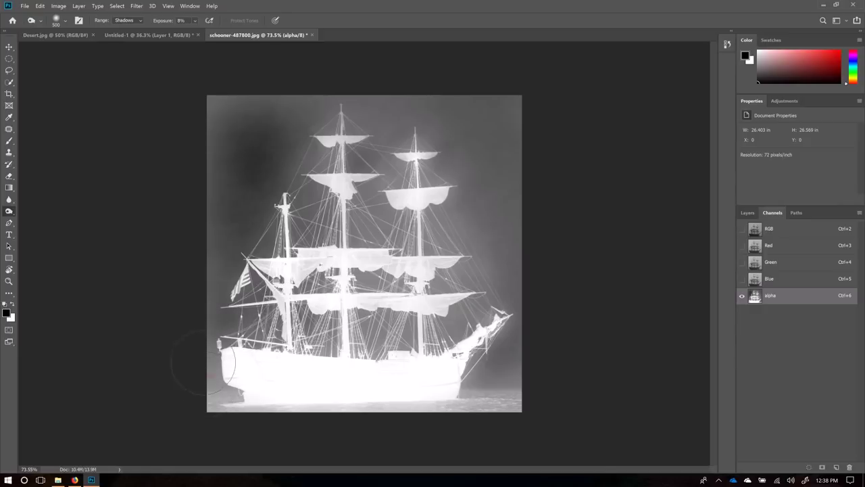
{"action": "mouse_move", "coordinate": [187, 349]}
{"action": "left_mouse_down"}
{"action": "mouse_move", "coordinate": [223, 260]}
{"action": "mouse_move", "coordinate": [237, 142]}
{"action": "mouse_move", "coordinate": [213, 115]}
{"action": "mouse_move", "coordinate": [287, 85]}
{"action": "left_mouse_up"}
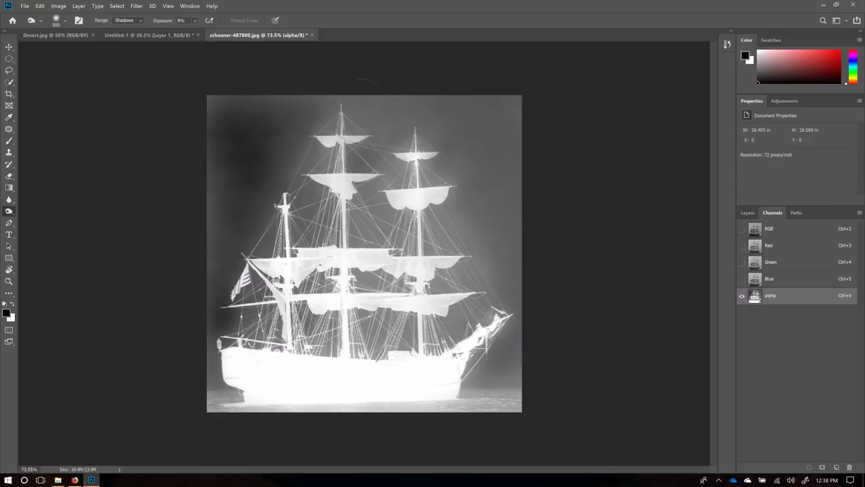
{"action": "left_click_drag", "start_coordinate": [223, 100], "coordinate": [318, 108]}
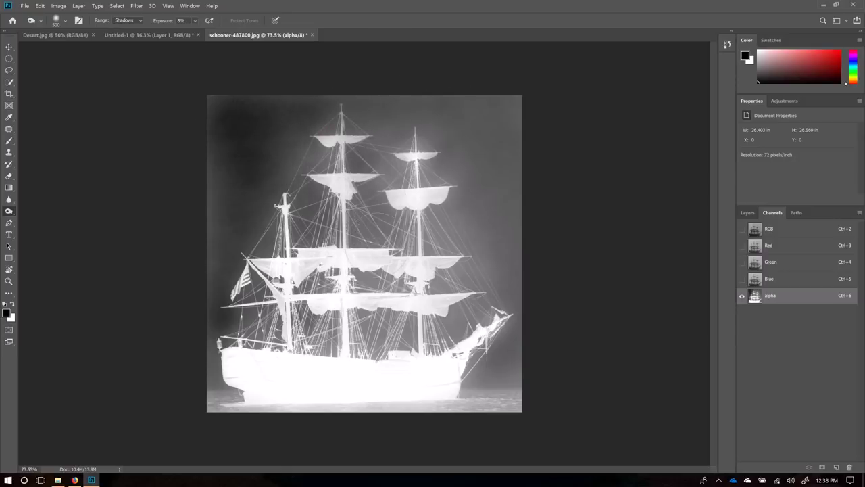
- Burn the background between the lower rigging, around the bow and in the sky beyond the bow
{"action": "mouse_move", "coordinate": [308, 343]}
{"action": "left_mouse_down"}
{"action": "mouse_move", "coordinate": [244, 344]}
{"action": "mouse_move", "coordinate": [333, 356]}
{"action": "mouse_move", "coordinate": [382, 335]}
{"action": "left_mouse_up"}
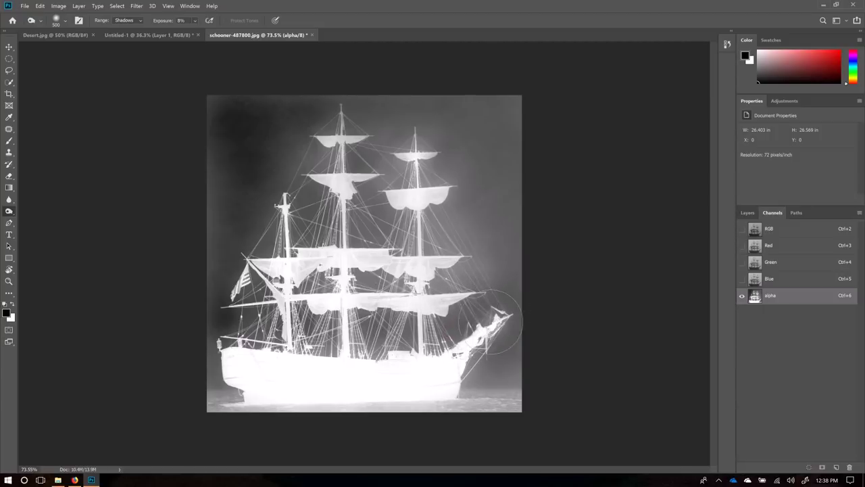
{"action": "mouse_move", "coordinate": [460, 378]}
{"action": "left_mouse_down"}
{"action": "mouse_move", "coordinate": [475, 348]}
{"action": "mouse_move", "coordinate": [488, 381]}
{"action": "left_mouse_up"}
{"action": "mouse_move", "coordinate": [494, 335]}
{"action": "left_mouse_down"}
{"action": "mouse_move", "coordinate": [493, 287]}
{"action": "mouse_move", "coordinate": [474, 267]}
{"action": "mouse_move", "coordinate": [541, 237]}
{"action": "mouse_move", "coordinate": [497, 217]}
{"action": "mouse_move", "coordinate": [467, 217]}
{"action": "left_mouse_up"}
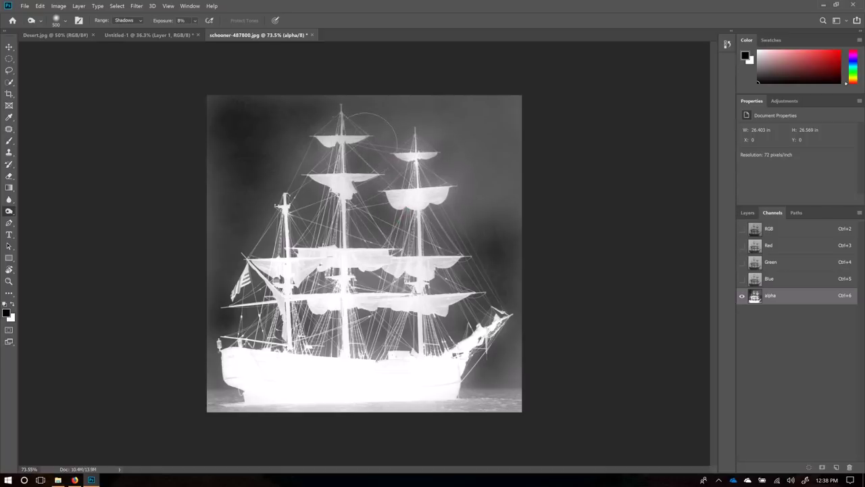
{"action": "mouse_move", "coordinate": [528, 131]}
{"action": "left_mouse_down"}
{"action": "mouse_move", "coordinate": [494, 85]}
{"action": "mouse_move", "coordinate": [492, 187]}
{"action": "mouse_move", "coordinate": [518, 107]}
{"action": "mouse_move", "coordinate": [465, 149]}
{"action": "mouse_move", "coordinate": [415, 162]}
{"action": "mouse_move", "coordinate": [492, 241]}
{"action": "mouse_move", "coordinate": [470, 230]}
{"action": "mouse_move", "coordinate": [494, 292]}
{"action": "left_mouse_up"}
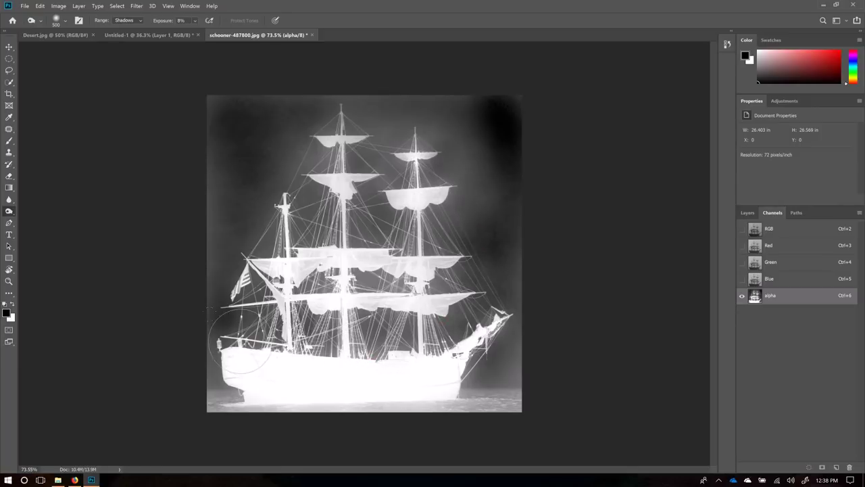
- Burn the water along and below the hull and the background beside the stern
{"action": "mouse_move", "coordinate": [241, 284]}
{"action": "left_mouse_down"}
{"action": "mouse_move", "coordinate": [226, 277]}
{"action": "mouse_move", "coordinate": [216, 209]}
{"action": "mouse_move", "coordinate": [193, 369]}
{"action": "mouse_move", "coordinate": [211, 368]}
{"action": "mouse_move", "coordinate": [227, 396]}
{"action": "mouse_move", "coordinate": [212, 403]}
{"action": "mouse_move", "coordinate": [203, 318]}
{"action": "mouse_move", "coordinate": [212, 101]}
{"action": "mouse_move", "coordinate": [251, 164]}
{"action": "mouse_move", "coordinate": [219, 421]}
{"action": "mouse_move", "coordinate": [338, 410]}
{"action": "mouse_move", "coordinate": [315, 401]}
{"action": "mouse_move", "coordinate": [350, 395]}
{"action": "mouse_move", "coordinate": [463, 398]}
{"action": "mouse_move", "coordinate": [382, 406]}
{"action": "mouse_move", "coordinate": [437, 393]}
{"action": "mouse_move", "coordinate": [504, 414]}
{"action": "left_mouse_up"}
{"action": "mouse_move", "coordinate": [399, 404]}
{"action": "left_mouse_down"}
{"action": "mouse_move", "coordinate": [425, 381]}
{"action": "mouse_move", "coordinate": [507, 345]}
{"action": "mouse_move", "coordinate": [392, 413]}
{"action": "left_mouse_up"}
{"action": "mouse_move", "coordinate": [288, 392]}
{"action": "left_mouse_down"}
{"action": "mouse_move", "coordinate": [442, 408]}
{"action": "mouse_move", "coordinate": [267, 404]}
{"action": "mouse_move", "coordinate": [362, 419]}
{"action": "mouse_move", "coordinate": [322, 412]}
{"action": "mouse_move", "coordinate": [423, 420]}
{"action": "mouse_move", "coordinate": [235, 411]}
{"action": "mouse_move", "coordinate": [189, 404]}
{"action": "mouse_move", "coordinate": [288, 414]}
{"action": "mouse_move", "coordinate": [177, 396]}
{"action": "mouse_move", "coordinate": [248, 393]}
{"action": "mouse_move", "coordinate": [238, 409]}
{"action": "mouse_move", "coordinate": [185, 414]}
{"action": "mouse_move", "coordinate": [242, 420]}
{"action": "mouse_move", "coordinate": [452, 421]}
{"action": "mouse_move", "coordinate": [293, 405]}
{"action": "mouse_move", "coordinate": [385, 411]}
{"action": "mouse_move", "coordinate": [335, 405]}
{"action": "left_mouse_up"}
{"action": "mouse_move", "coordinate": [546, 397]}
{"action": "left_mouse_down"}
{"action": "mouse_move", "coordinate": [514, 400]}
{"action": "mouse_move", "coordinate": [555, 407]}
{"action": "mouse_move", "coordinate": [524, 402]}
{"action": "mouse_move", "coordinate": [515, 421]}
{"action": "mouse_move", "coordinate": [525, 354]}
{"action": "mouse_move", "coordinate": [499, 424]}
{"action": "mouse_move", "coordinate": [508, 410]}
{"action": "mouse_move", "coordinate": [511, 418]}
{"action": "mouse_move", "coordinate": [502, 410]}
{"action": "mouse_move", "coordinate": [402, 416]}
{"action": "mouse_move", "coordinate": [536, 419]}
{"action": "mouse_move", "coordinate": [303, 413]}
{"action": "mouse_move", "coordinate": [543, 415]}
{"action": "mouse_move", "coordinate": [541, 396]}
{"action": "mouse_move", "coordinate": [515, 418]}
{"action": "mouse_move", "coordinate": [270, 421]}
{"action": "mouse_move", "coordinate": [198, 413]}
{"action": "mouse_move", "coordinate": [205, 411]}
{"action": "mouse_move", "coordinate": [196, 403]}
{"action": "mouse_move", "coordinate": [396, 425]}
{"action": "mouse_move", "coordinate": [274, 413]}
{"action": "mouse_move", "coordinate": [313, 403]}
{"action": "mouse_move", "coordinate": [232, 403]}
{"action": "mouse_move", "coordinate": [298, 413]}
{"action": "mouse_move", "coordinate": [467, 411]}
{"action": "mouse_move", "coordinate": [270, 404]}
{"action": "mouse_move", "coordinate": [446, 419]}
{"action": "mouse_move", "coordinate": [246, 409]}
{"action": "mouse_move", "coordinate": [455, 417]}
{"action": "mouse_move", "coordinate": [269, 417]}
{"action": "mouse_move", "coordinate": [492, 432]}
{"action": "mouse_move", "coordinate": [266, 417]}
{"action": "mouse_move", "coordinate": [403, 424]}
{"action": "mouse_move", "coordinate": [282, 410]}
{"action": "mouse_move", "coordinate": [358, 430]}
{"action": "mouse_move", "coordinate": [359, 423]}
{"action": "mouse_move", "coordinate": [339, 419]}
{"action": "mouse_move", "coordinate": [414, 416]}
{"action": "mouse_move", "coordinate": [280, 419]}
{"action": "mouse_move", "coordinate": [461, 432]}
{"action": "mouse_move", "coordinate": [250, 423]}
{"action": "mouse_move", "coordinate": [478, 426]}
{"action": "mouse_move", "coordinate": [246, 419]}
{"action": "mouse_move", "coordinate": [440, 427]}
{"action": "mouse_move", "coordinate": [247, 419]}
{"action": "mouse_move", "coordinate": [413, 434]}
{"action": "mouse_move", "coordinate": [270, 424]}
{"action": "mouse_move", "coordinate": [283, 415]}
{"action": "mouse_move", "coordinate": [369, 433]}
{"action": "mouse_move", "coordinate": [252, 423]}
{"action": "mouse_move", "coordinate": [420, 427]}
{"action": "mouse_move", "coordinate": [247, 404]}
{"action": "mouse_move", "coordinate": [506, 418]}
{"action": "mouse_move", "coordinate": [248, 428]}
{"action": "mouse_move", "coordinate": [315, 425]}
{"action": "mouse_move", "coordinate": [301, 420]}
{"action": "mouse_move", "coordinate": [344, 411]}
{"action": "mouse_move", "coordinate": [443, 422]}
{"action": "left_mouse_up"}
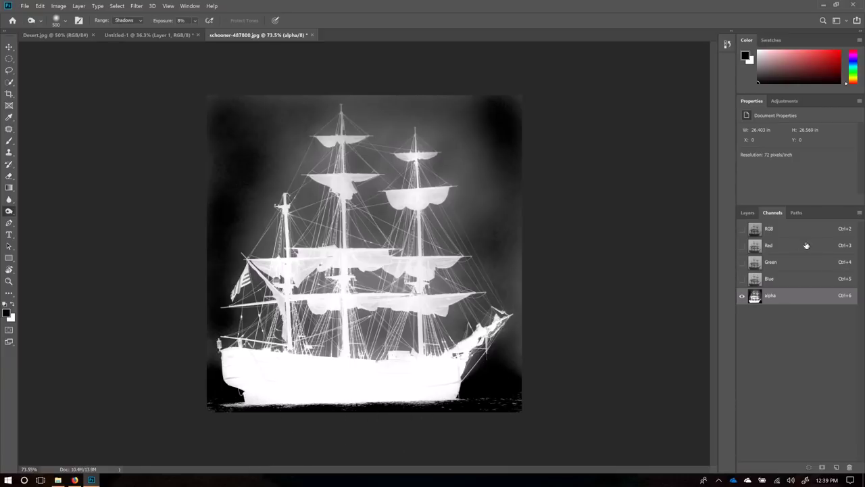
- Compare the RGB image with the alpha channel, then return to showing only alpha
{"action": "left_click", "coordinate": [741, 229]}
{"action": "left_click", "coordinate": [741, 296]}
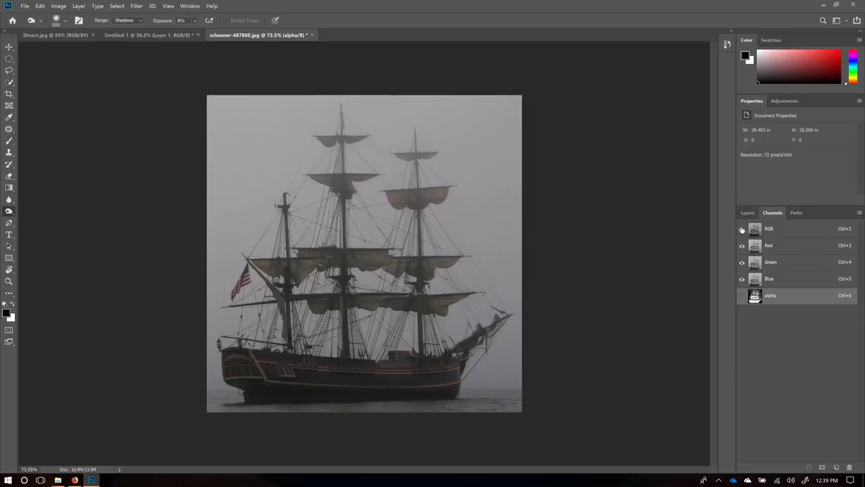
{"action": "left_click", "coordinate": [741, 295]}
{"action": "left_click", "coordinate": [755, 295]}
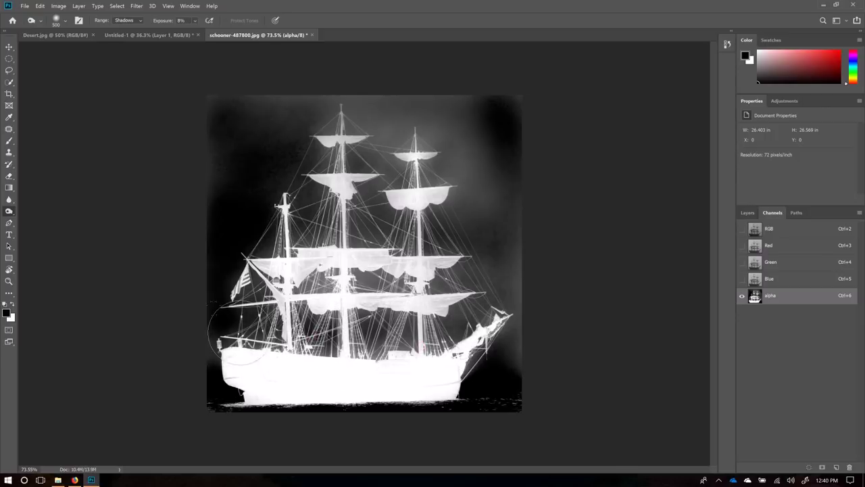
- Burn the remaining gray sky around the ship, then reduce the brush to 200 px for the rigging near the bow
{"action": "mouse_move", "coordinate": [428, 116]}
{"action": "left_mouse_down"}
{"action": "mouse_move", "coordinate": [297, 117]}
{"action": "mouse_move", "coordinate": [340, 114]}
{"action": "mouse_move", "coordinate": [349, 124]}
{"action": "mouse_move", "coordinate": [412, 102]}
{"action": "mouse_move", "coordinate": [413, 149]}
{"action": "mouse_move", "coordinate": [436, 135]}
{"action": "mouse_move", "coordinate": [417, 131]}
{"action": "mouse_move", "coordinate": [474, 129]}
{"action": "mouse_move", "coordinate": [434, 132]}
{"action": "mouse_move", "coordinate": [460, 141]}
{"action": "mouse_move", "coordinate": [469, 200]}
{"action": "mouse_move", "coordinate": [450, 158]}
{"action": "mouse_move", "coordinate": [525, 257]}
{"action": "mouse_move", "coordinate": [508, 279]}
{"action": "mouse_move", "coordinate": [533, 319]}
{"action": "mouse_move", "coordinate": [530, 386]}
{"action": "mouse_move", "coordinate": [531, 284]}
{"action": "mouse_move", "coordinate": [530, 349]}
{"action": "mouse_move", "coordinate": [457, 391]}
{"action": "mouse_move", "coordinate": [504, 336]}
{"action": "mouse_move", "coordinate": [520, 225]}
{"action": "mouse_move", "coordinate": [491, 299]}
{"action": "mouse_move", "coordinate": [442, 271]}
{"action": "mouse_move", "coordinate": [505, 260]}
{"action": "mouse_move", "coordinate": [467, 176]}
{"action": "mouse_move", "coordinate": [478, 109]}
{"action": "mouse_move", "coordinate": [500, 84]}
{"action": "mouse_move", "coordinate": [481, 101]}
{"action": "mouse_move", "coordinate": [433, 104]}
{"action": "mouse_move", "coordinate": [205, 96]}
{"action": "mouse_move", "coordinate": [255, 107]}
{"action": "mouse_move", "coordinate": [397, 101]}
{"action": "left_mouse_up"}
{"action": "mouse_move", "coordinate": [194, 237]}
{"action": "left_mouse_down"}
{"action": "mouse_move", "coordinate": [240, 142]}
{"action": "mouse_move", "coordinate": [291, 169]}
{"action": "mouse_move", "coordinate": [402, 150]}
{"action": "mouse_move", "coordinate": [370, 147]}
{"action": "mouse_move", "coordinate": [396, 112]}
{"action": "mouse_move", "coordinate": [413, 135]}
{"action": "mouse_move", "coordinate": [374, 223]}
{"action": "mouse_move", "coordinate": [371, 184]}
{"action": "mouse_move", "coordinate": [379, 216]}
{"action": "mouse_move", "coordinate": [358, 236]}
{"action": "mouse_move", "coordinate": [351, 218]}
{"action": "mouse_move", "coordinate": [360, 236]}
{"action": "mouse_move", "coordinate": [353, 245]}
{"action": "mouse_move", "coordinate": [385, 238]}
{"action": "mouse_move", "coordinate": [432, 250]}
{"action": "mouse_move", "coordinate": [441, 232]}
{"action": "mouse_move", "coordinate": [432, 223]}
{"action": "mouse_move", "coordinate": [435, 198]}
{"action": "mouse_move", "coordinate": [462, 213]}
{"action": "mouse_move", "coordinate": [514, 300]}
{"action": "mouse_move", "coordinate": [528, 345]}
{"action": "mouse_move", "coordinate": [499, 335]}
{"action": "mouse_move", "coordinate": [469, 370]}
{"action": "left_mouse_up"}
{"action": "key", "text": "bracketleft"}
{"action": "key", "text": "bracketleft"}
{"action": "key", "text": "bracketleft"}
{"action": "mouse_move", "coordinate": [438, 328]}
{"action": "left_mouse_down"}
{"action": "mouse_move", "coordinate": [451, 321]}
{"action": "mouse_move", "coordinate": [466, 331]}
{"action": "mouse_move", "coordinate": [447, 323]}
{"action": "mouse_move", "coordinate": [440, 341]}
{"action": "mouse_move", "coordinate": [491, 292]}
{"action": "mouse_move", "coordinate": [467, 310]}
{"action": "mouse_move", "coordinate": [490, 315]}
{"action": "left_mouse_up"}
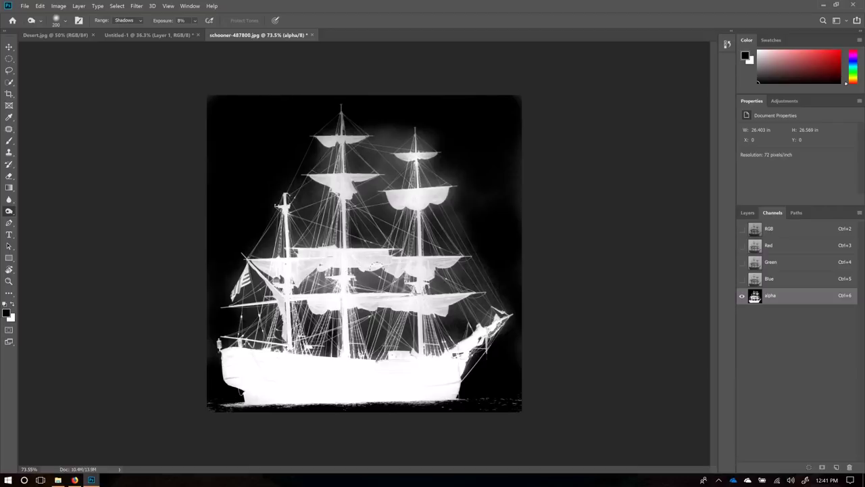
- Lower the Burn exposure to 4% and darken the background gaps between the sails and beside the foremast
{"action": "left_click", "coordinate": [195, 21]}
{"action": "left_click", "coordinate": [327, 260]}
{"action": "left_click_drag", "start_coordinate": [359, 280], "coordinate": [365, 275]}
{"action": "mouse_move", "coordinate": [429, 273]}
{"action": "left_mouse_down"}
{"action": "mouse_move", "coordinate": [442, 287]}
{"action": "mouse_move", "coordinate": [450, 281]}
{"action": "left_mouse_up"}
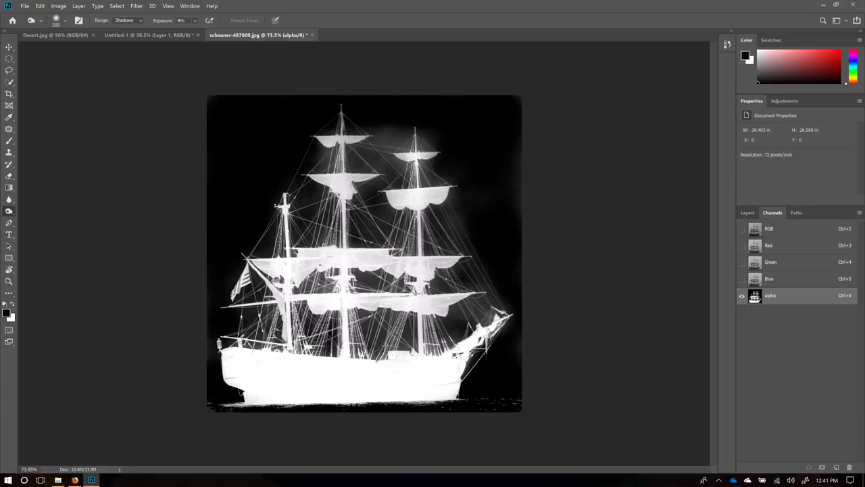
{"action": "left_click", "coordinate": [457, 193]}
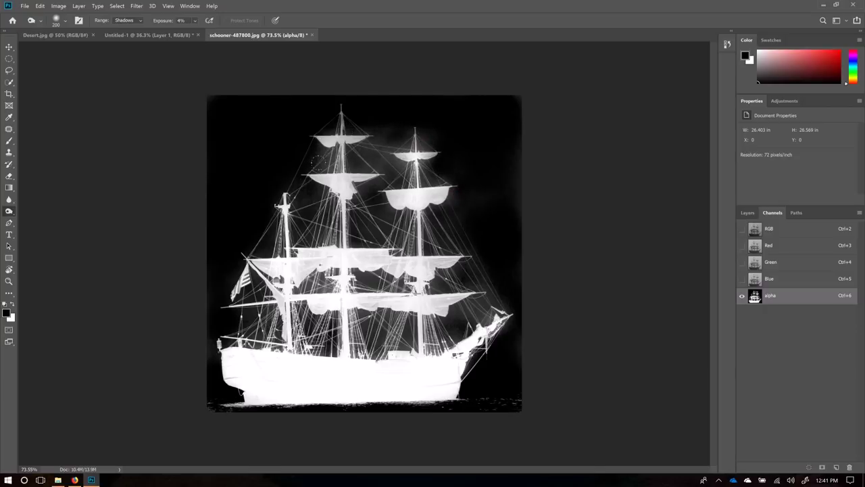
- Burn the gray haze around the upper sails and between the two tallest mast tops, plus the gap near the bow rigging
{"action": "mouse_move", "coordinate": [322, 156]}
{"action": "left_mouse_down"}
{"action": "mouse_move", "coordinate": [321, 128]}
{"action": "mouse_move", "coordinate": [409, 150]}
{"action": "mouse_move", "coordinate": [415, 138]}
{"action": "left_mouse_up"}
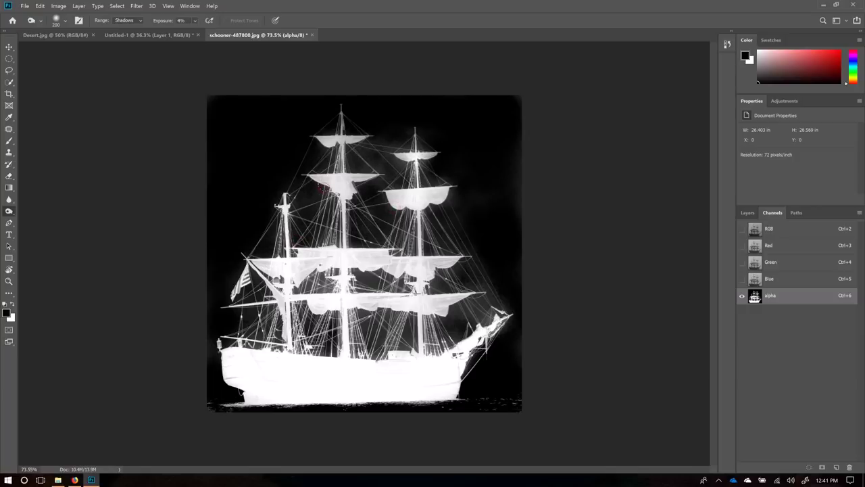
{"action": "left_click_drag", "start_coordinate": [433, 196], "coordinate": [443, 190]}
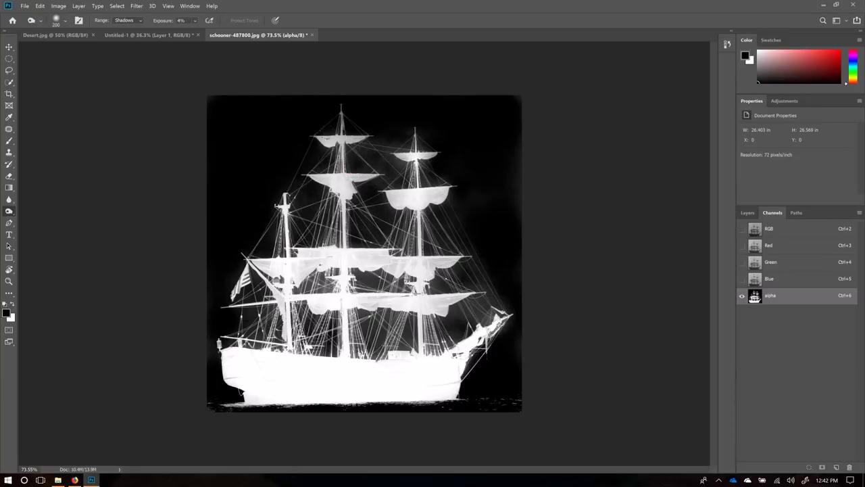
{"action": "mouse_move", "coordinate": [402, 138]}
{"action": "left_mouse_down"}
{"action": "mouse_move", "coordinate": [409, 144]}
{"action": "mouse_move", "coordinate": [369, 150]}
{"action": "left_mouse_up"}
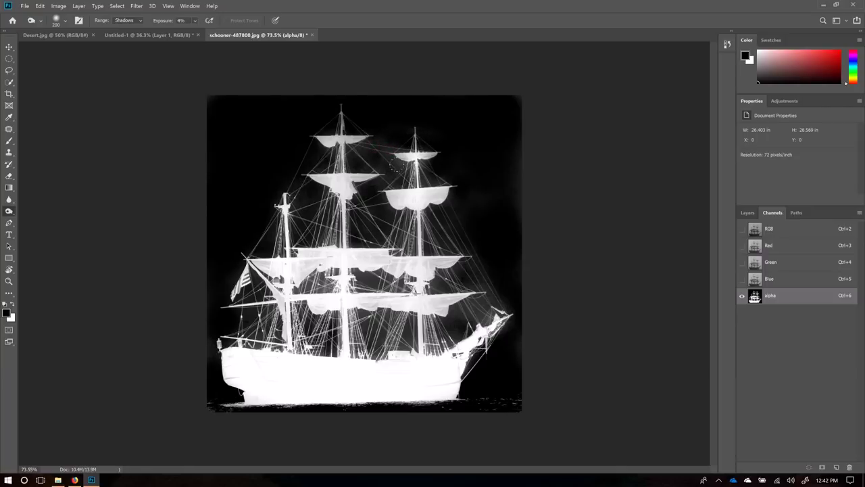
{"action": "mouse_move", "coordinate": [480, 302]}
{"action": "left_mouse_down"}
{"action": "mouse_move", "coordinate": [456, 308]}
{"action": "mouse_move", "coordinate": [477, 311]}
{"action": "mouse_move", "coordinate": [486, 296]}
{"action": "left_mouse_up"}
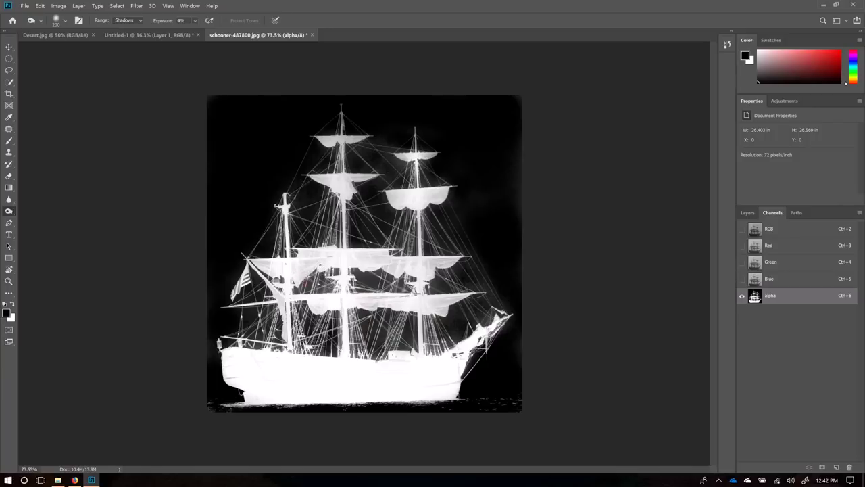
- Burn the gray background gaps between the lower sails and among the rigging above the deck
{"action": "left_click_drag", "start_coordinate": [356, 262], "coordinate": [374, 277]}
{"action": "left_click_drag", "start_coordinate": [440, 287], "coordinate": [426, 271]}
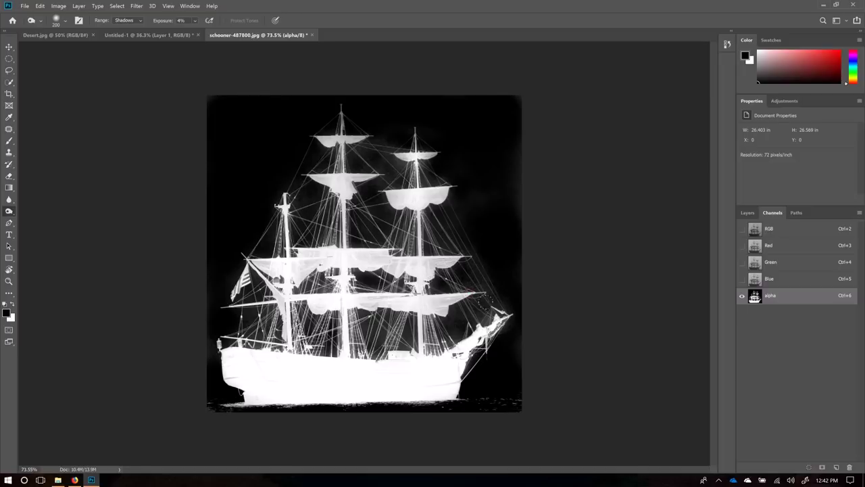
{"action": "left_click_drag", "start_coordinate": [362, 300], "coordinate": [410, 336]}
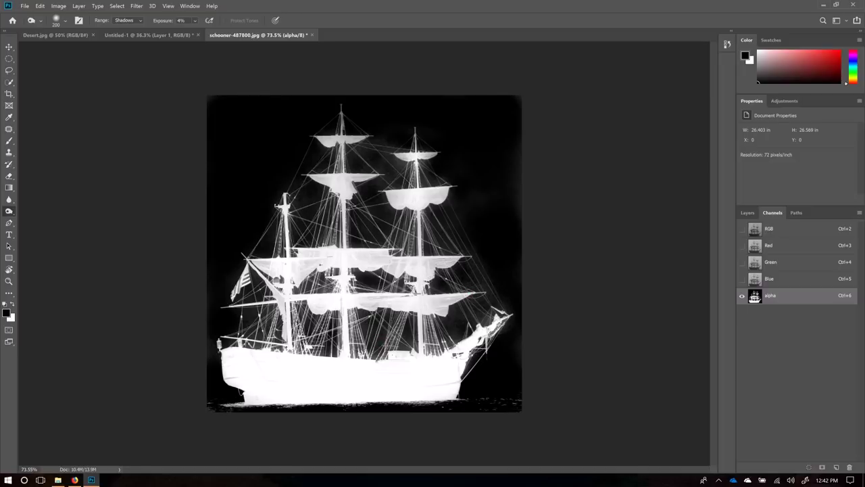
{"action": "left_click_drag", "start_coordinate": [257, 333], "coordinate": [259, 295]}
{"action": "left_click_drag", "start_coordinate": [327, 359], "coordinate": [324, 348]}
{"action": "mouse_move", "coordinate": [424, 349]}
{"action": "left_mouse_down"}
{"action": "mouse_move", "coordinate": [458, 332]}
{"action": "mouse_move", "coordinate": [467, 301]}
{"action": "left_mouse_up"}
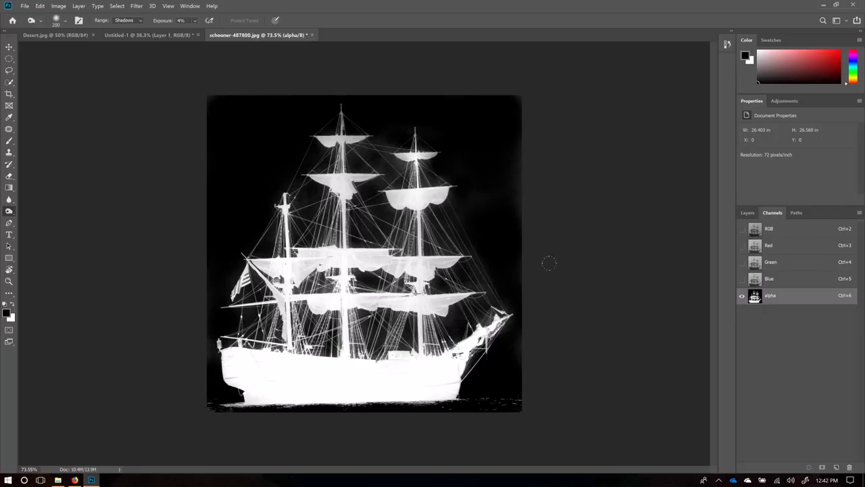
- Invert the alpha channel so the ship is dark, and burn the foremast's upper sails and the central lower sail
{"action": "left_click_drag", "start_coordinate": [403, 155], "coordinate": [414, 156]}
{"action": "key", "text": "ctrl+i"}
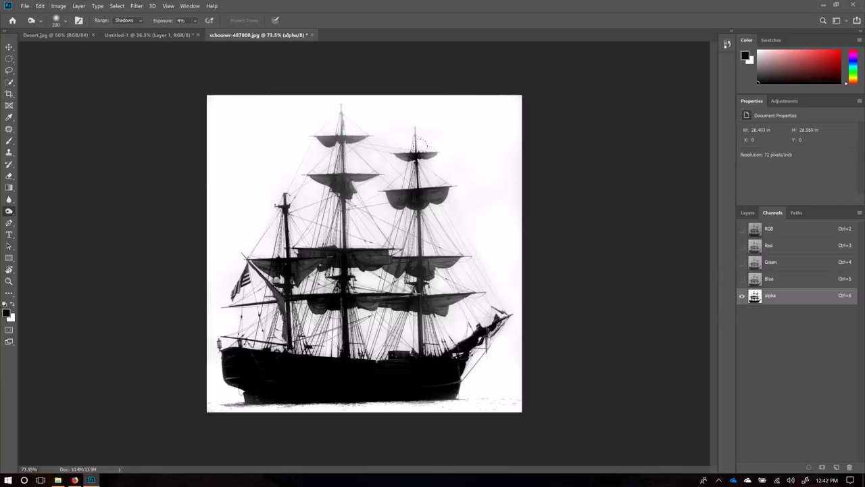
{"action": "mouse_move", "coordinate": [406, 194]}
{"action": "left_mouse_down"}
{"action": "mouse_move", "coordinate": [436, 196]}
{"action": "mouse_move", "coordinate": [429, 196]}
{"action": "left_mouse_up"}
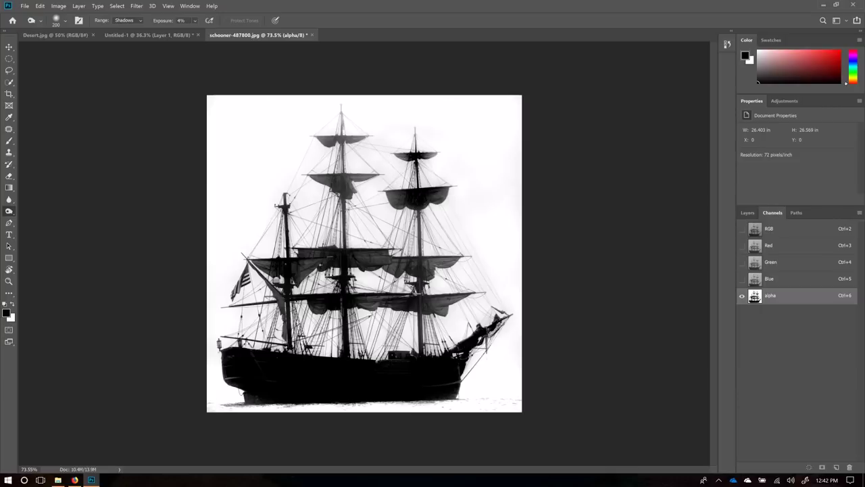
{"action": "left_click_drag", "start_coordinate": [391, 242], "coordinate": [363, 265]}
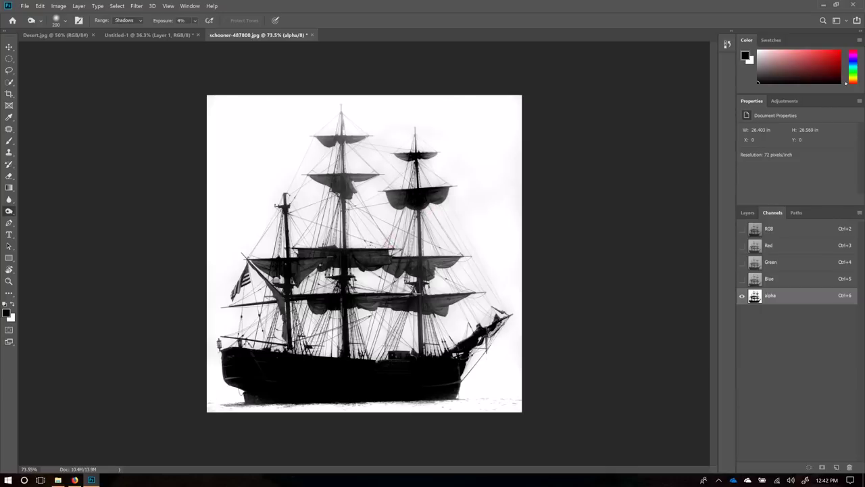
- Raise the Burn exposure to 14% and darken the ship's upper sails and the upper row of large lower sails
{"action": "left_click", "coordinate": [195, 21]}
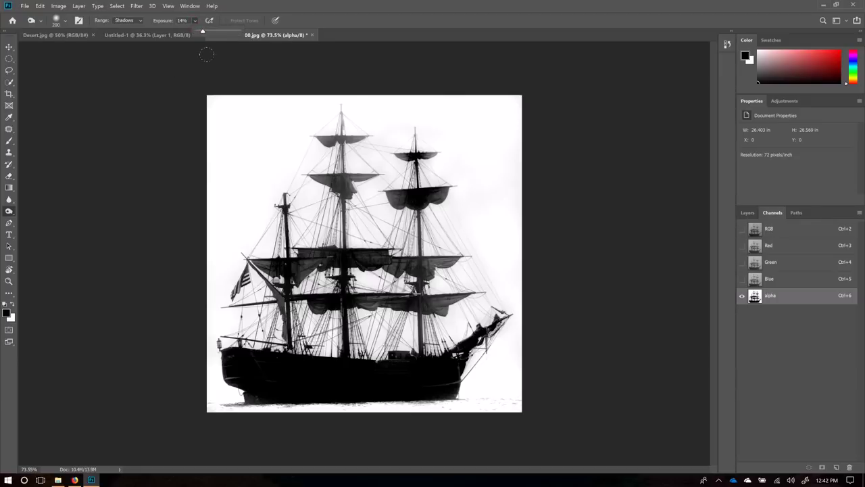
{"action": "mouse_move", "coordinate": [324, 274]}
{"action": "left_mouse_down"}
{"action": "mouse_move", "coordinate": [308, 266]}
{"action": "mouse_move", "coordinate": [315, 257]}
{"action": "mouse_move", "coordinate": [263, 267]}
{"action": "left_mouse_up"}
{"action": "mouse_move", "coordinate": [286, 237]}
{"action": "left_mouse_down"}
{"action": "mouse_move", "coordinate": [282, 207]}
{"action": "mouse_move", "coordinate": [253, 264]}
{"action": "left_mouse_up"}
{"action": "mouse_move", "coordinate": [311, 175]}
{"action": "left_mouse_down"}
{"action": "mouse_move", "coordinate": [324, 140]}
{"action": "mouse_move", "coordinate": [341, 148]}
{"action": "mouse_move", "coordinate": [359, 121]}
{"action": "mouse_move", "coordinate": [346, 135]}
{"action": "mouse_move", "coordinate": [339, 115]}
{"action": "mouse_move", "coordinate": [315, 130]}
{"action": "mouse_move", "coordinate": [341, 177]}
{"action": "mouse_move", "coordinate": [368, 173]}
{"action": "mouse_move", "coordinate": [292, 169]}
{"action": "mouse_move", "coordinate": [323, 182]}
{"action": "mouse_move", "coordinate": [375, 177]}
{"action": "mouse_move", "coordinate": [411, 200]}
{"action": "mouse_move", "coordinate": [396, 198]}
{"action": "mouse_move", "coordinate": [447, 189]}
{"action": "left_mouse_up"}
{"action": "mouse_move", "coordinate": [420, 157]}
{"action": "left_mouse_down"}
{"action": "mouse_move", "coordinate": [383, 151]}
{"action": "mouse_move", "coordinate": [429, 154]}
{"action": "mouse_move", "coordinate": [418, 161]}
{"action": "left_mouse_up"}
{"action": "mouse_move", "coordinate": [393, 230]}
{"action": "left_mouse_down"}
{"action": "mouse_move", "coordinate": [405, 261]}
{"action": "mouse_move", "coordinate": [342, 250]}
{"action": "mouse_move", "coordinate": [300, 280]}
{"action": "mouse_move", "coordinate": [288, 304]}
{"action": "mouse_move", "coordinate": [247, 266]}
{"action": "left_mouse_up"}
- Burn the hull, bowsprit, deck structures and remaining gray parts of the lower sails to solid black
{"action": "mouse_move", "coordinate": [257, 351]}
{"action": "left_mouse_down"}
{"action": "mouse_move", "coordinate": [230, 358]}
{"action": "mouse_move", "coordinate": [228, 370]}
{"action": "mouse_move", "coordinate": [202, 365]}
{"action": "mouse_move", "coordinate": [223, 351]}
{"action": "mouse_move", "coordinate": [226, 379]}
{"action": "mouse_move", "coordinate": [263, 401]}
{"action": "mouse_move", "coordinate": [446, 384]}
{"action": "left_mouse_up"}
{"action": "mouse_move", "coordinate": [459, 346]}
{"action": "left_mouse_down"}
{"action": "mouse_move", "coordinate": [504, 311]}
{"action": "mouse_move", "coordinate": [493, 302]}
{"action": "mouse_move", "coordinate": [499, 325]}
{"action": "mouse_move", "coordinate": [486, 340]}
{"action": "left_mouse_up"}
{"action": "left_click_drag", "start_coordinate": [385, 365], "coordinate": [419, 348]}
{"action": "mouse_move", "coordinate": [454, 298]}
{"action": "left_mouse_down"}
{"action": "mouse_move", "coordinate": [446, 298]}
{"action": "mouse_move", "coordinate": [476, 295]}
{"action": "mouse_move", "coordinate": [446, 305]}
{"action": "mouse_move", "coordinate": [358, 289]}
{"action": "mouse_move", "coordinate": [374, 307]}
{"action": "mouse_move", "coordinate": [419, 286]}
{"action": "mouse_move", "coordinate": [430, 292]}
{"action": "left_mouse_up"}
{"action": "left_click_drag", "start_coordinate": [316, 304], "coordinate": [316, 311]}
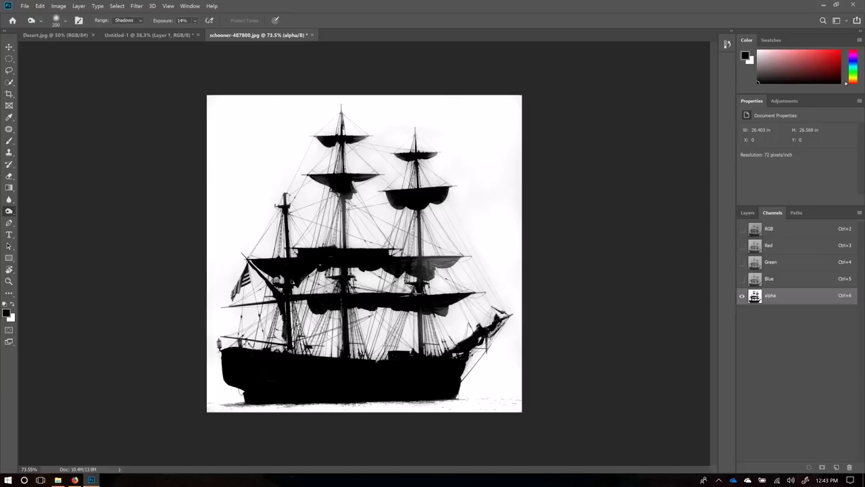
{"action": "mouse_move", "coordinate": [424, 264]}
{"action": "left_mouse_down"}
{"action": "mouse_move", "coordinate": [457, 261]}
{"action": "mouse_move", "coordinate": [430, 274]}
{"action": "mouse_move", "coordinate": [452, 256]}
{"action": "left_mouse_up"}
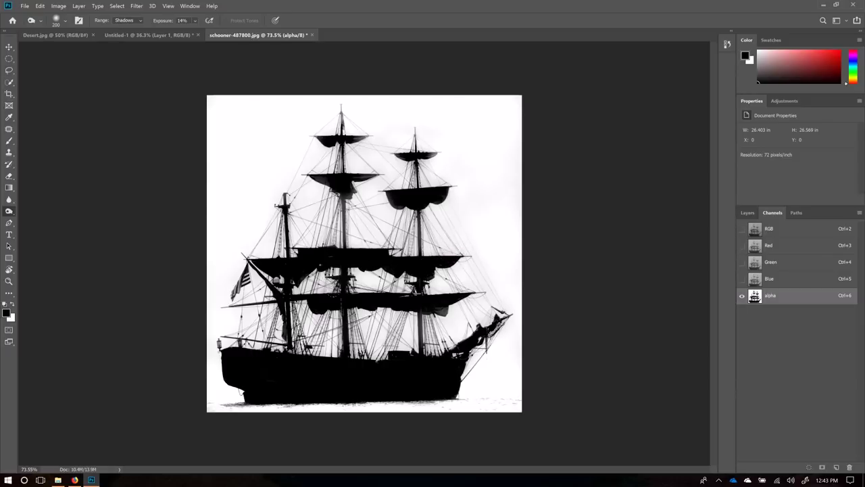
- Burn the flag, the remaining gray spots on the upper and lowest sails, and the bowsprit area
{"action": "left_click_drag", "start_coordinate": [249, 279], "coordinate": [237, 289]}
{"action": "mouse_move", "coordinate": [342, 188]}
{"action": "left_mouse_down"}
{"action": "mouse_move", "coordinate": [348, 196]}
{"action": "mouse_move", "coordinate": [354, 188]}
{"action": "left_mouse_up"}
{"action": "mouse_move", "coordinate": [427, 153]}
{"action": "left_mouse_down"}
{"action": "mouse_move", "coordinate": [432, 144]}
{"action": "mouse_move", "coordinate": [398, 153]}
{"action": "mouse_move", "coordinate": [406, 140]}
{"action": "left_mouse_up"}
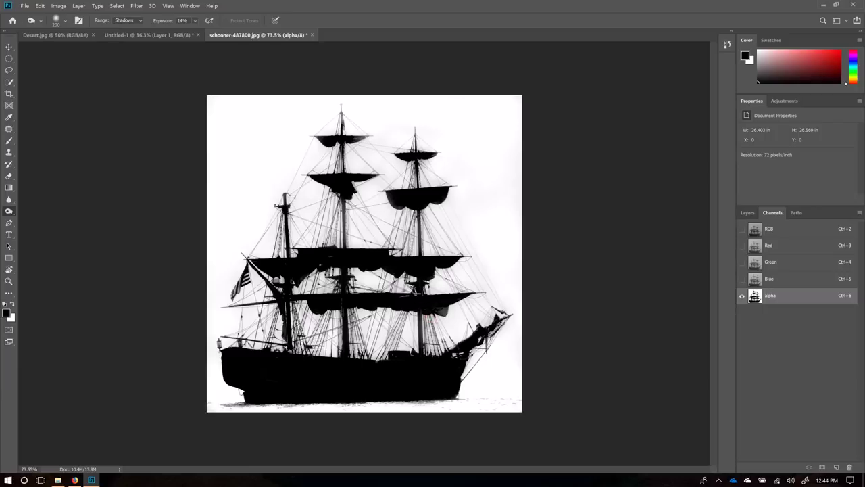
{"action": "left_click_drag", "start_coordinate": [439, 304], "coordinate": [440, 305]}
{"action": "left_click_drag", "start_coordinate": [488, 314], "coordinate": [490, 340]}
{"action": "left_click", "coordinate": [452, 354]}
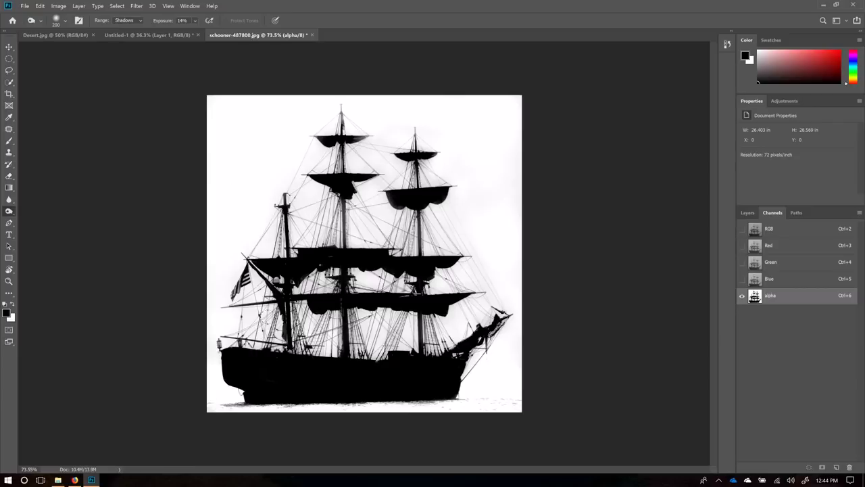
- Burn the mainmast and foremast between the upper and lower sails
{"action": "mouse_move", "coordinate": [348, 202]}
{"action": "left_mouse_down"}
{"action": "mouse_move", "coordinate": [343, 240]}
{"action": "mouse_move", "coordinate": [342, 229]}
{"action": "left_mouse_up"}
{"action": "mouse_move", "coordinate": [415, 267]}
{"action": "left_mouse_down"}
{"action": "mouse_move", "coordinate": [416, 209]}
{"action": "mouse_move", "coordinate": [415, 266]}
{"action": "left_mouse_up"}
{"action": "left_click_drag", "start_coordinate": [419, 195], "coordinate": [416, 266]}
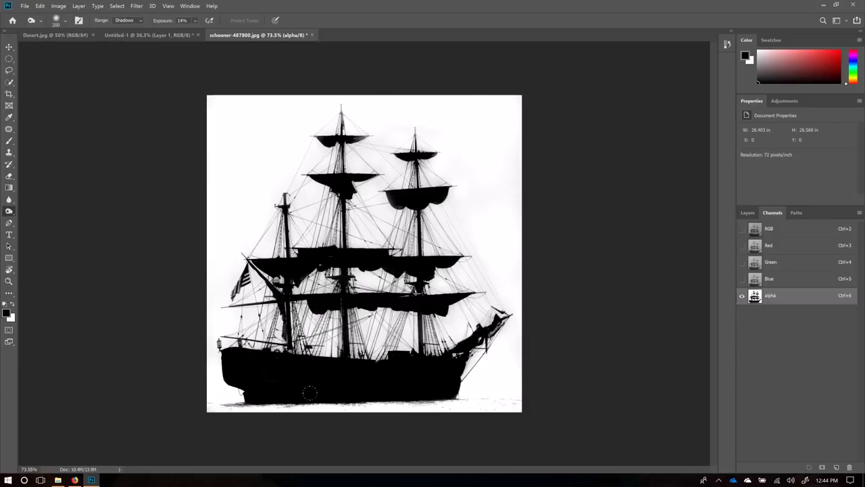
- Invert the alpha channel back to a white ship and burn the canvas edges, the water and the haze beside the mainmast
{"action": "key", "text": "ctrl+i"}
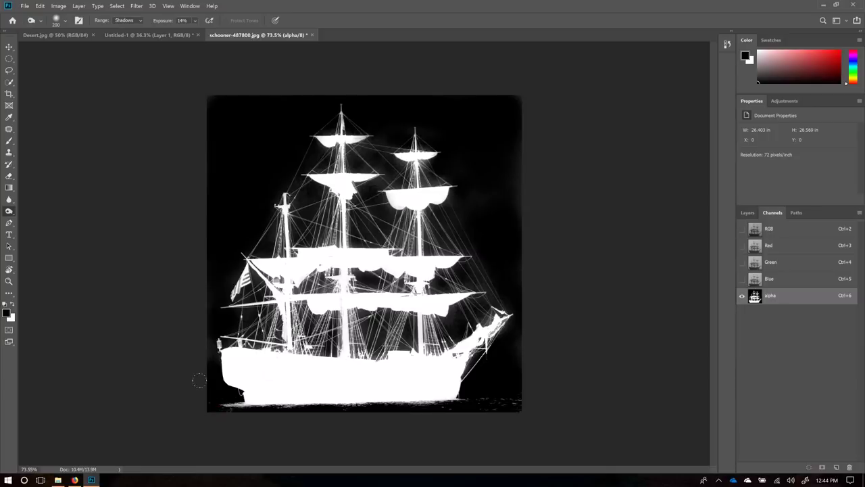
{"action": "mouse_move", "coordinate": [211, 405]}
{"action": "left_mouse_down"}
{"action": "mouse_move", "coordinate": [390, 414]}
{"action": "mouse_move", "coordinate": [369, 411]}
{"action": "mouse_move", "coordinate": [499, 406]}
{"action": "mouse_move", "coordinate": [483, 404]}
{"action": "mouse_move", "coordinate": [515, 396]}
{"action": "mouse_move", "coordinate": [478, 387]}
{"action": "mouse_move", "coordinate": [520, 321]}
{"action": "mouse_move", "coordinate": [508, 163]}
{"action": "mouse_move", "coordinate": [515, 195]}
{"action": "mouse_move", "coordinate": [516, 58]}
{"action": "left_mouse_up"}
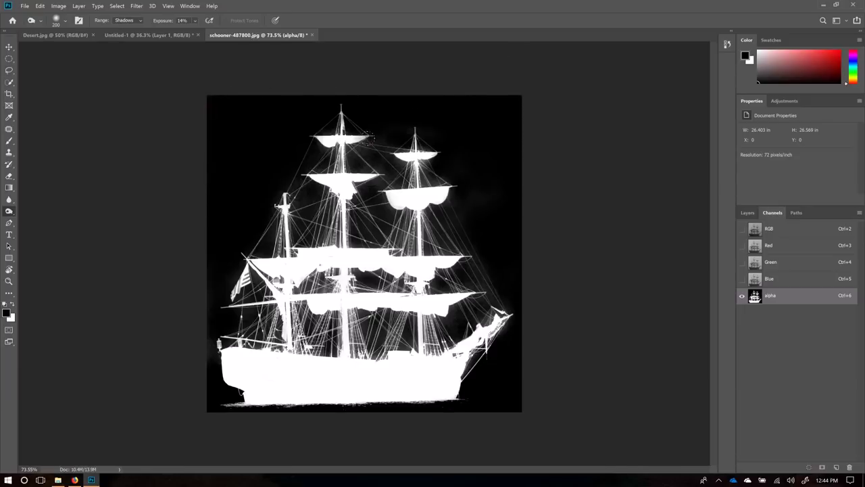
{"action": "left_click_drag", "start_coordinate": [350, 160], "coordinate": [370, 163]}
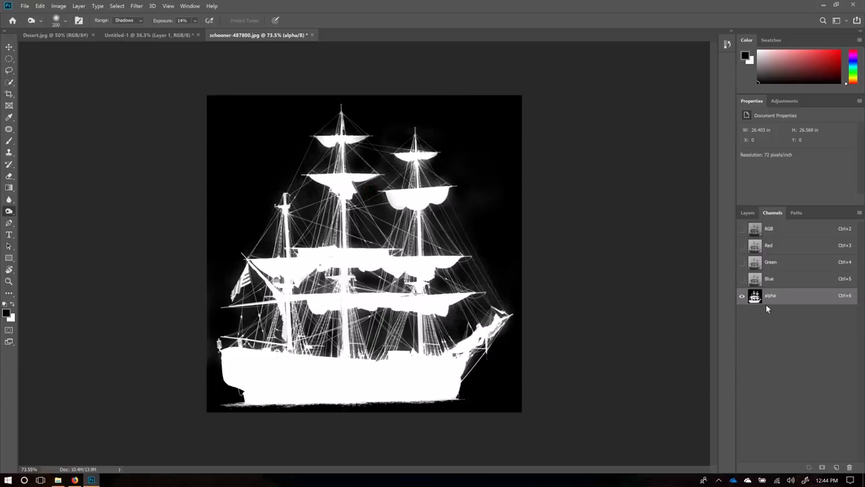
{"action": "left_click", "coordinate": [748, 213]}
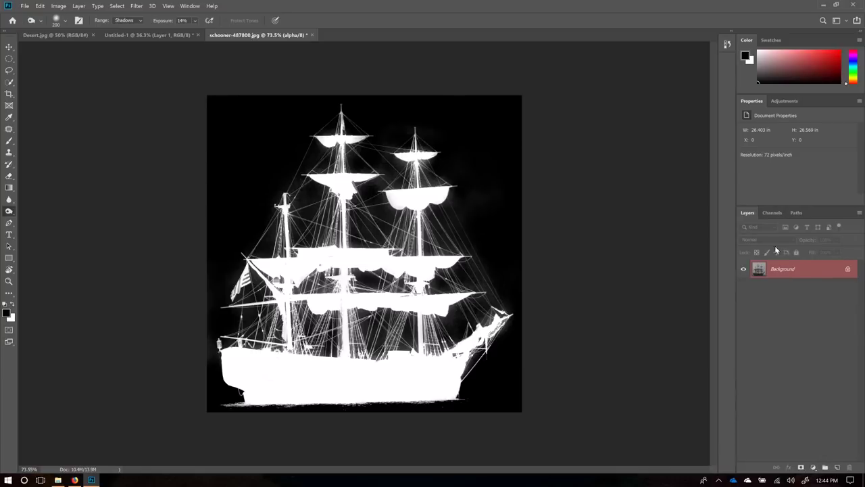
{"action": "left_click", "coordinate": [770, 214]}
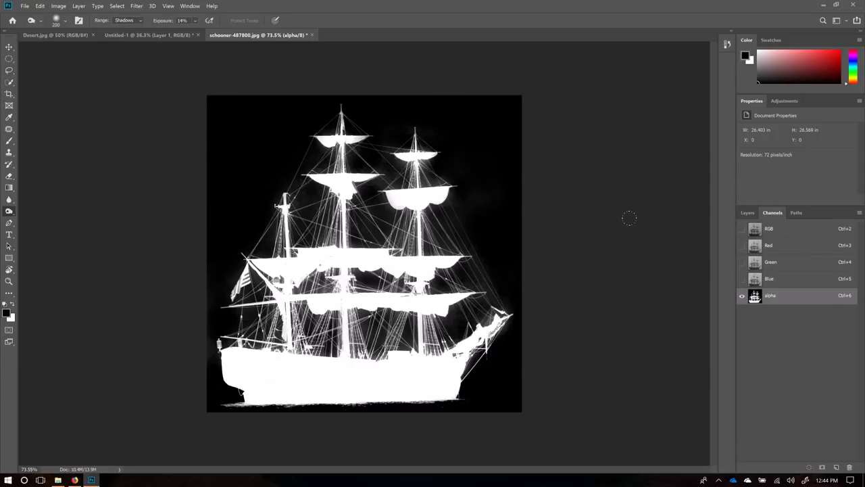
{"action": "left_click", "coordinate": [58, 8]}
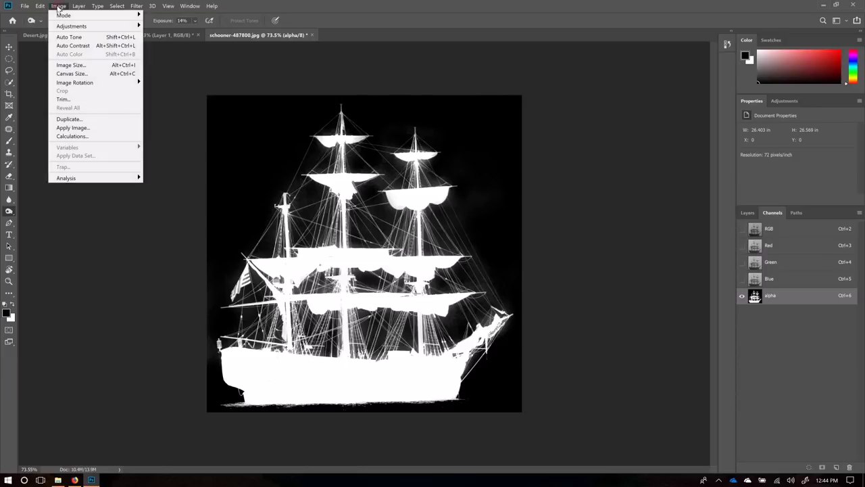
{"action": "mouse_move", "coordinate": [68, 25]}
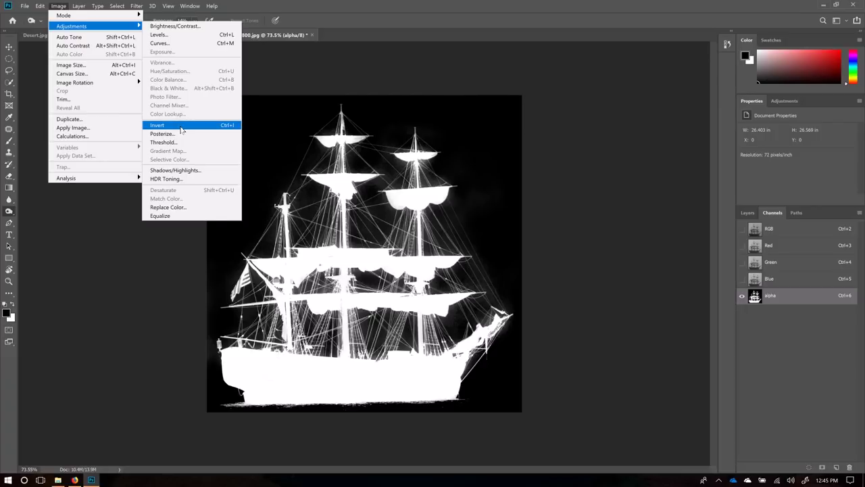
{"action": "left_click", "coordinate": [161, 43]}
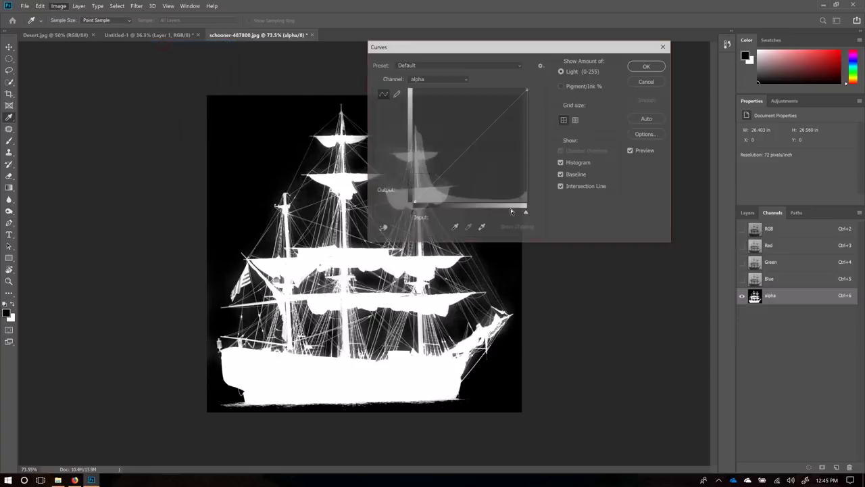
{"action": "left_click", "coordinate": [647, 81]}
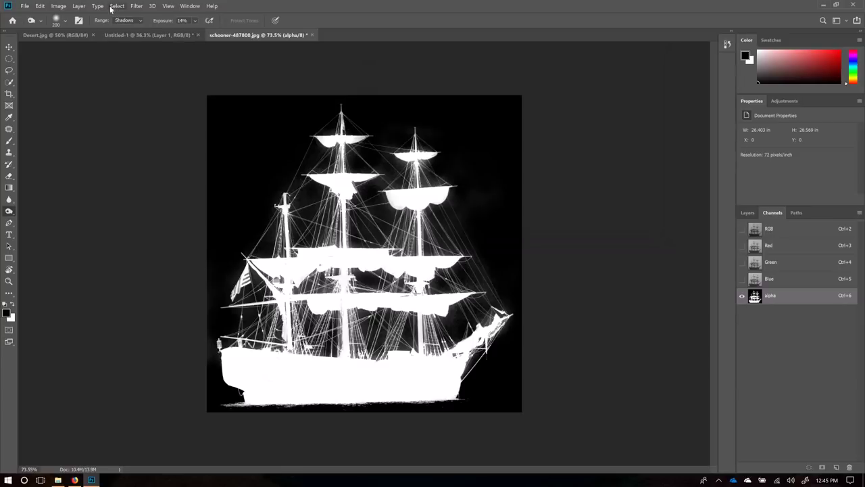
- Try a Levels adjustment on the alpha channel with input levels of 8, 1 and 180
{"action": "left_click", "coordinate": [79, 7]}
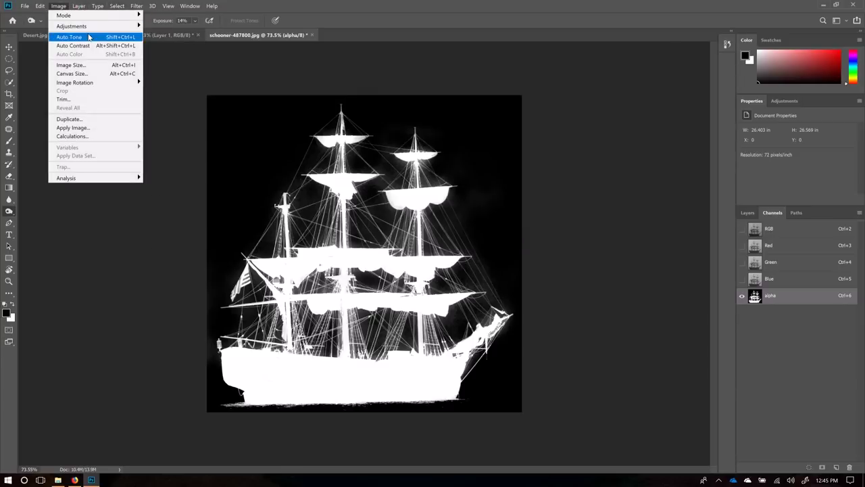
{"action": "mouse_move", "coordinate": [137, 29]}
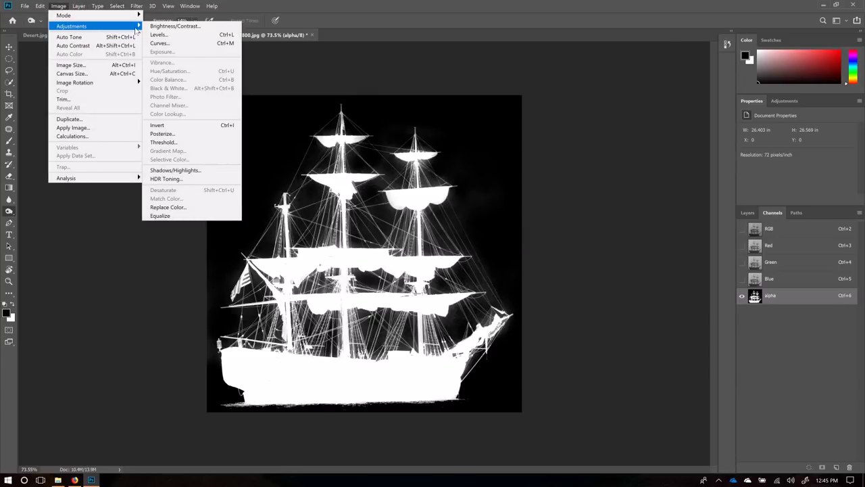
{"action": "left_click", "coordinate": [174, 35]}
{"action": "left_click_drag", "start_coordinate": [460, 95], "coordinate": [633, 78]}
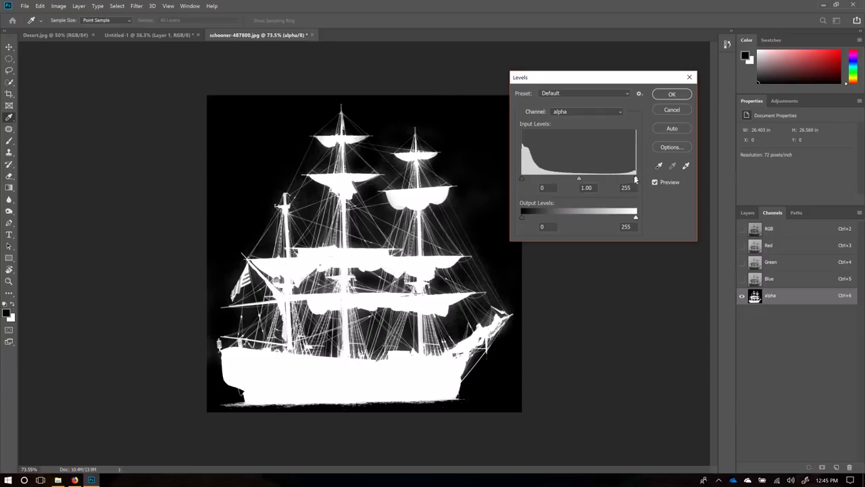
{"action": "mouse_move", "coordinate": [636, 180]}
{"action": "left_mouse_down"}
{"action": "mouse_move", "coordinate": [625, 179]}
{"action": "mouse_move", "coordinate": [639, 180]}
{"action": "left_mouse_up"}
{"action": "mouse_move", "coordinate": [524, 178]}
{"action": "left_mouse_down"}
{"action": "mouse_move", "coordinate": [554, 179]}
{"action": "mouse_move", "coordinate": [525, 178]}
{"action": "left_mouse_up"}
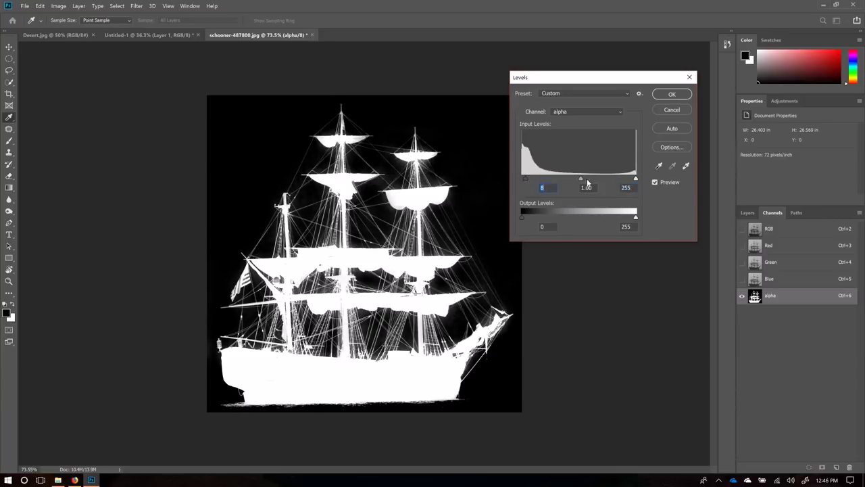
{"action": "mouse_move", "coordinate": [580, 177]}
{"action": "left_mouse_down"}
{"action": "mouse_move", "coordinate": [571, 177]}
{"action": "mouse_move", "coordinate": [592, 176]}
{"action": "mouse_move", "coordinate": [586, 181]}
{"action": "left_mouse_up"}
{"action": "key", "text": "Tab"}
{"action": "type", "text": "1"}
{"action": "left_click_drag", "start_coordinate": [635, 178], "coordinate": [602, 173]}
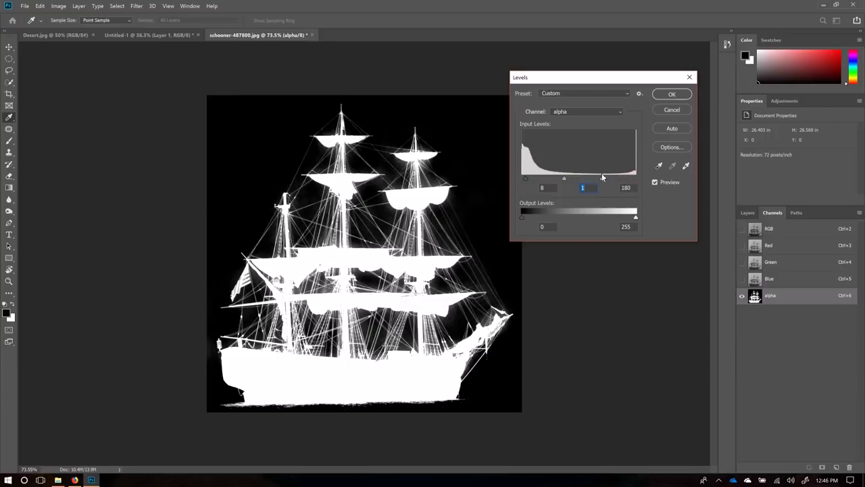
- Undo the white input change, try a midtone of 1.07 with black input 0, and discard the Levels adjustment
{"action": "key", "text": "ctrl+z"}
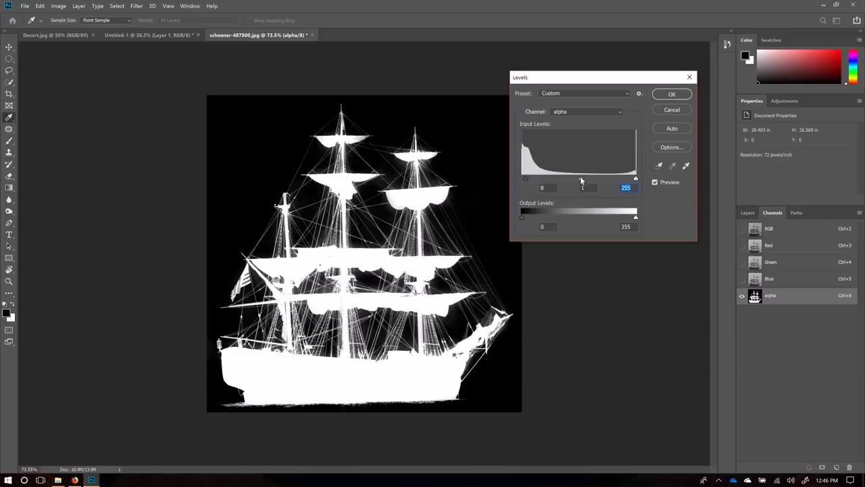
{"action": "mouse_move", "coordinate": [581, 179]}
{"action": "left_mouse_down"}
{"action": "mouse_move", "coordinate": [589, 177]}
{"action": "mouse_move", "coordinate": [578, 175]}
{"action": "left_mouse_up"}
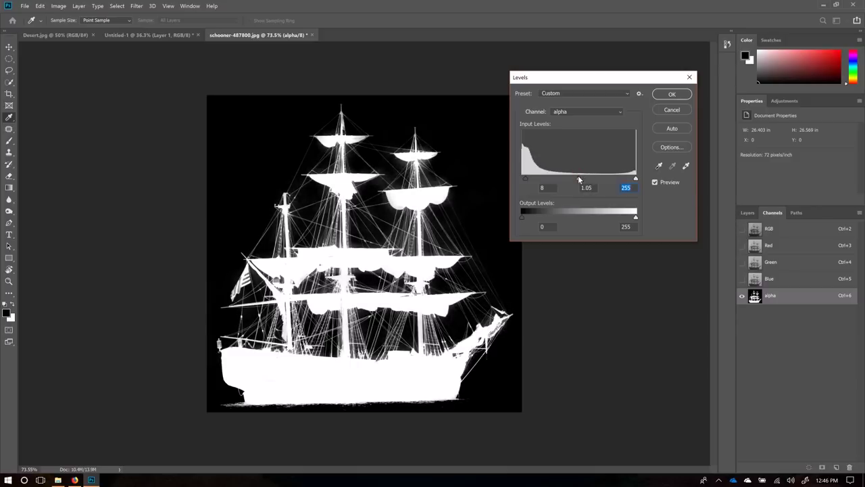
{"action": "left_click_drag", "start_coordinate": [526, 176], "coordinate": [512, 176]}
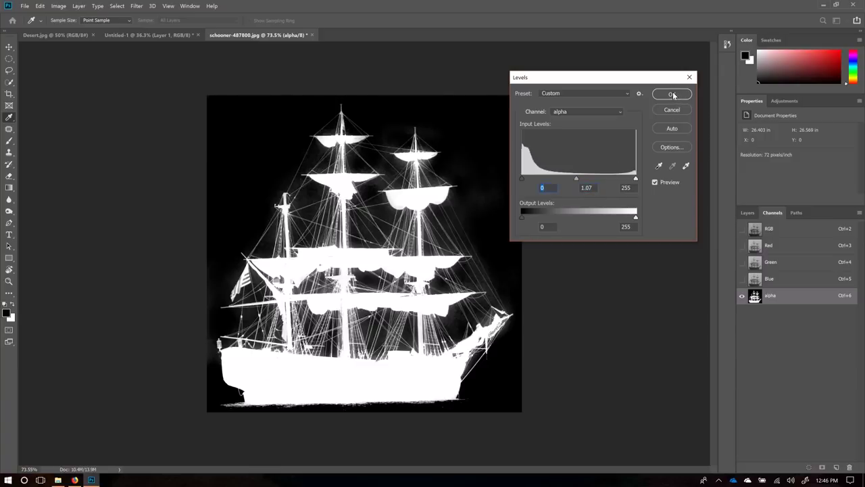
{"action": "left_click", "coordinate": [688, 77]}
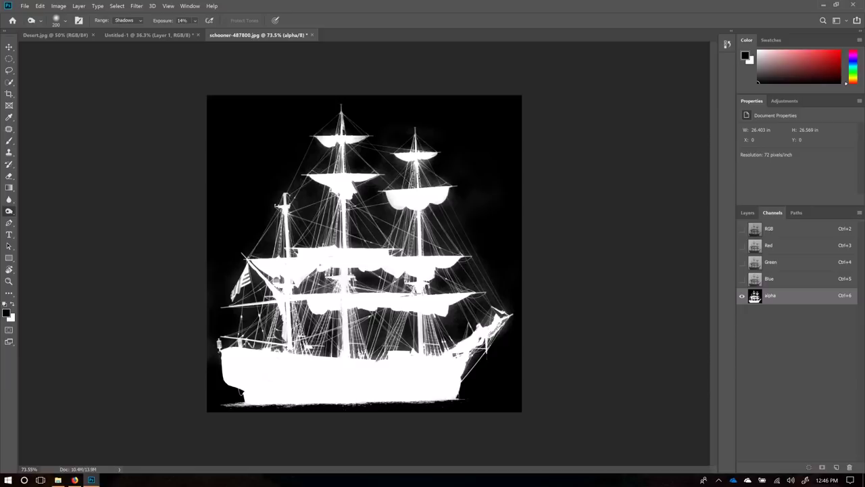
- Set the Burn exposure to 5% and burn the remaining haze in the alpha channel between the masts and rigging above the deck
{"action": "left_click", "coordinate": [194, 20]}
{"action": "left_click_drag", "start_coordinate": [201, 32], "coordinate": [197, 33]}
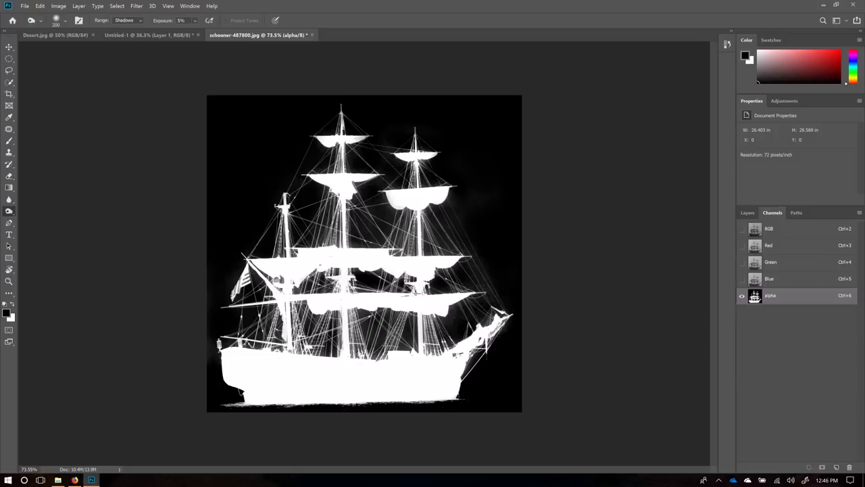
{"action": "left_click_drag", "start_coordinate": [417, 329], "coordinate": [449, 312]}
{"action": "mouse_move", "coordinate": [381, 323]}
{"action": "left_mouse_down"}
{"action": "mouse_move", "coordinate": [382, 342]}
{"action": "mouse_move", "coordinate": [399, 348]}
{"action": "mouse_move", "coordinate": [477, 354]}
{"action": "left_mouse_up"}
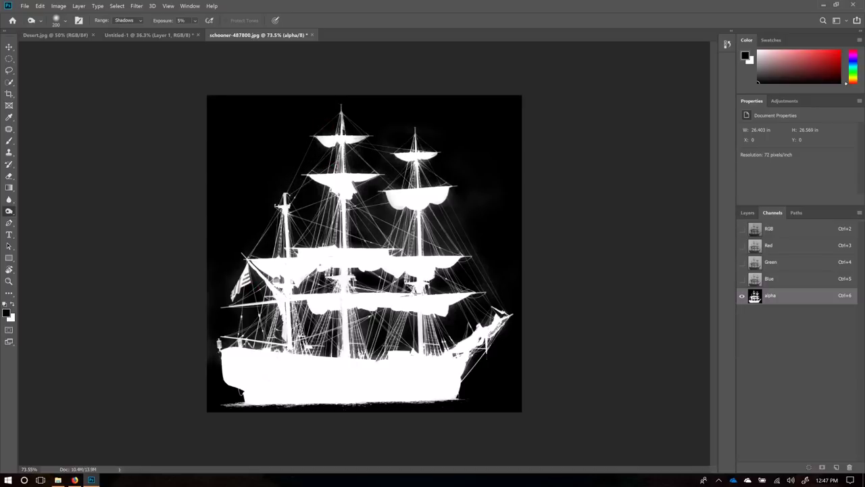
{"action": "left_click_drag", "start_coordinate": [260, 345], "coordinate": [335, 351]}
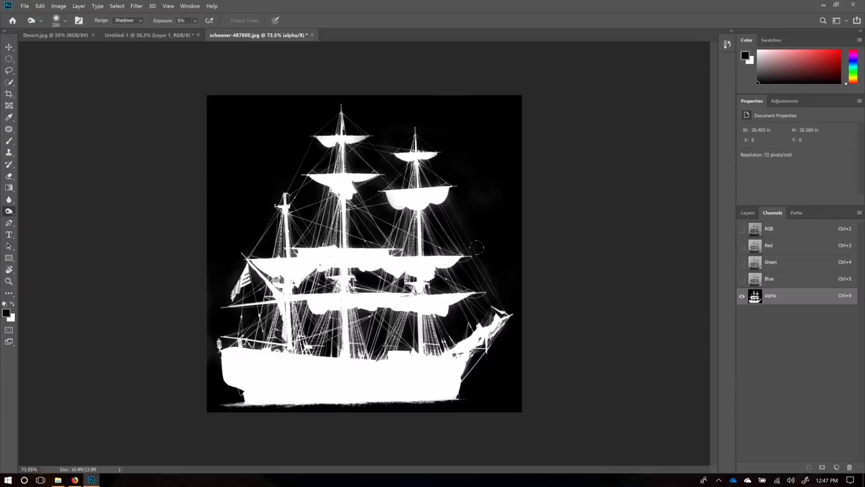
{"action": "scroll", "coordinate": [445, 229], "scroll_direction": "up", "scroll_amount": 5}
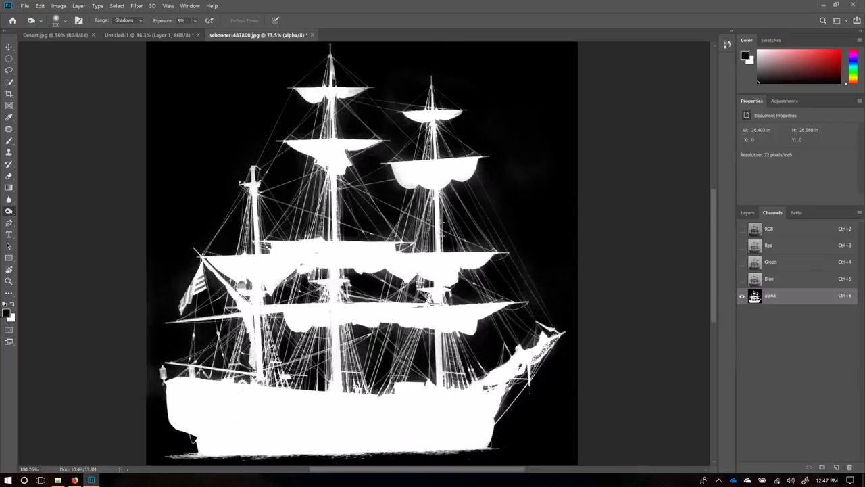
{"action": "scroll", "coordinate": [540, 235], "scroll_direction": "up", "scroll_amount": 3}
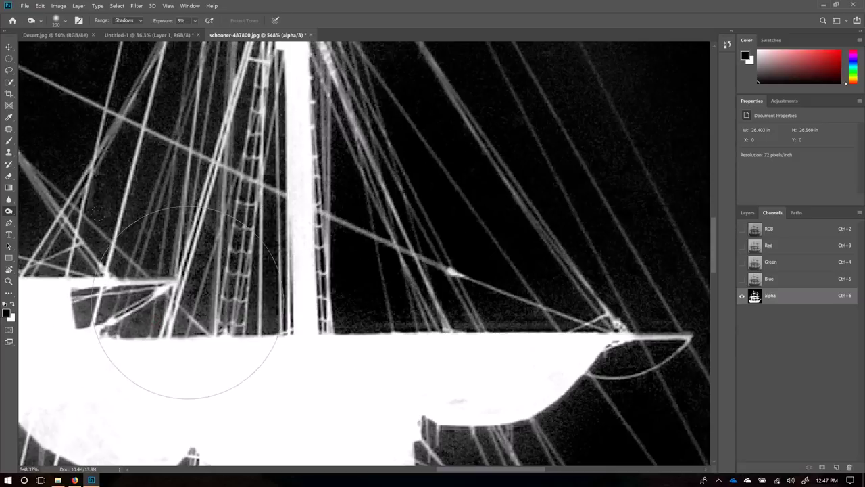
{"action": "left_click_drag", "start_coordinate": [199, 291], "coordinate": [285, 340]}
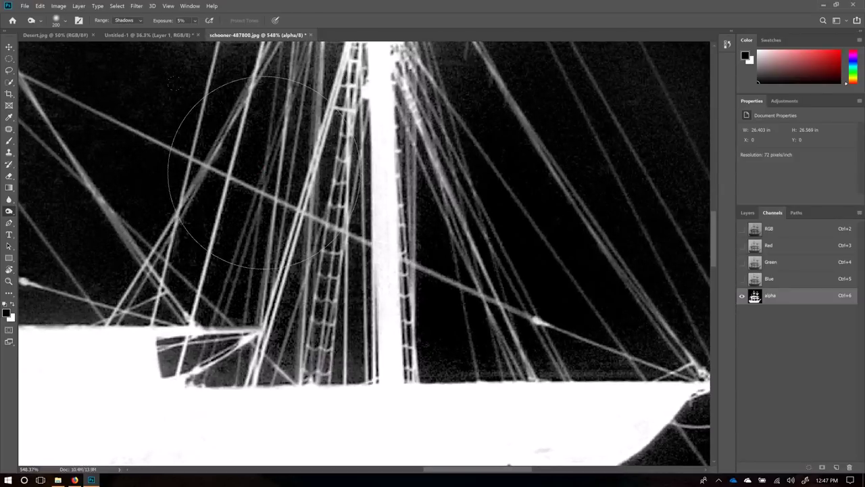
{"action": "key", "text": "ctrl+0"}
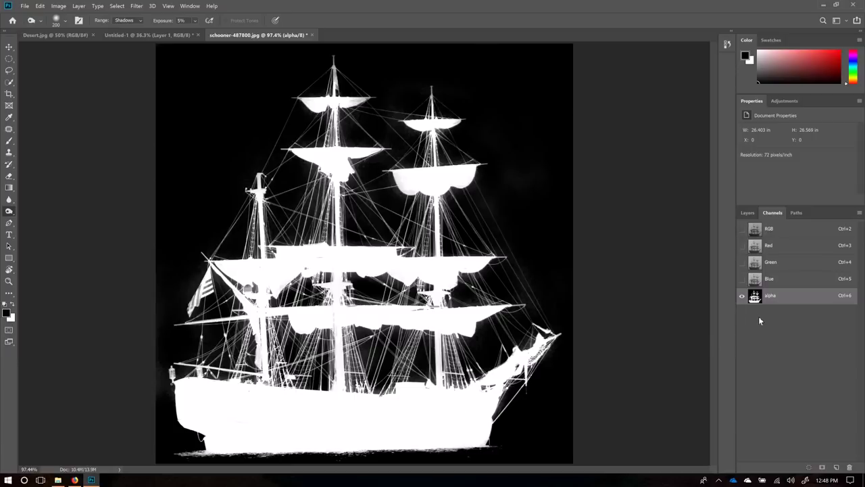
- Return to the RGB composite and convert the locked Background into a regular layer
{"action": "left_click", "coordinate": [777, 231]}
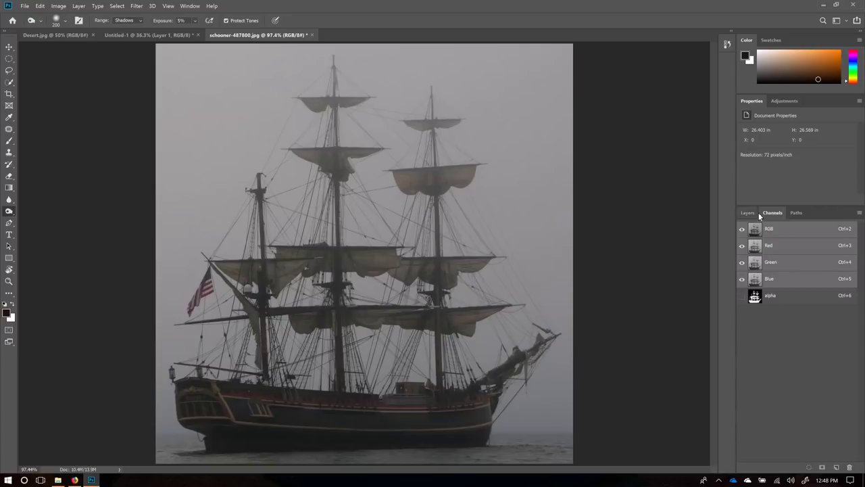
{"action": "left_click", "coordinate": [749, 213]}
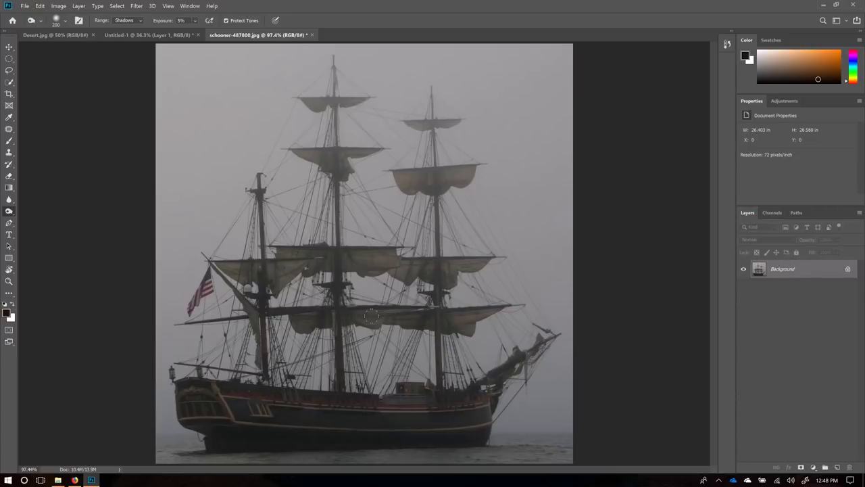
{"action": "right_click", "coordinate": [795, 270]}
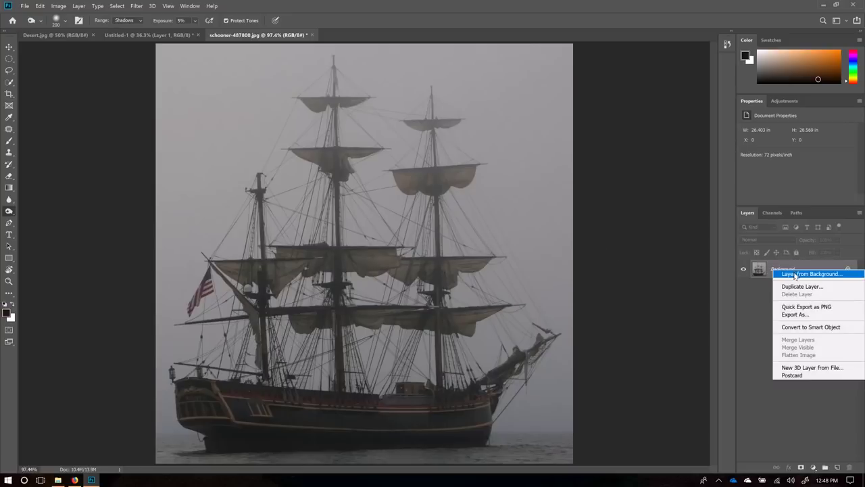
{"action": "left_click", "coordinate": [755, 290]}
{"action": "right_click", "coordinate": [782, 270]}
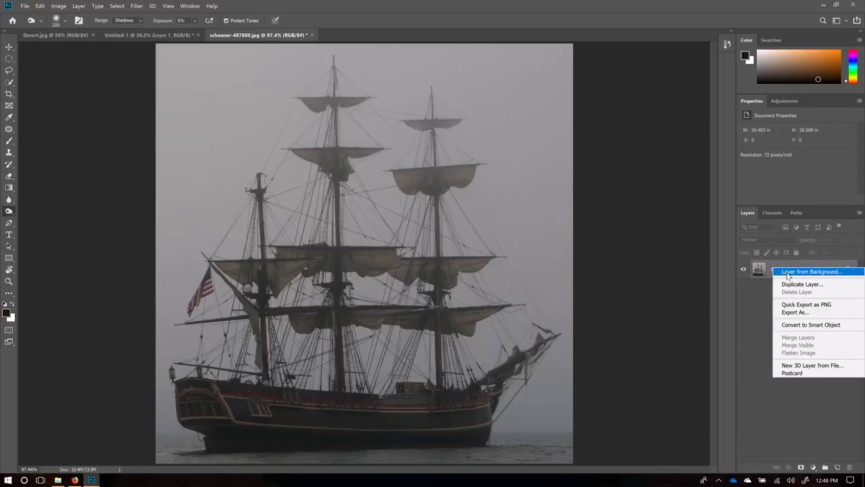
{"action": "left_click", "coordinate": [784, 271]}
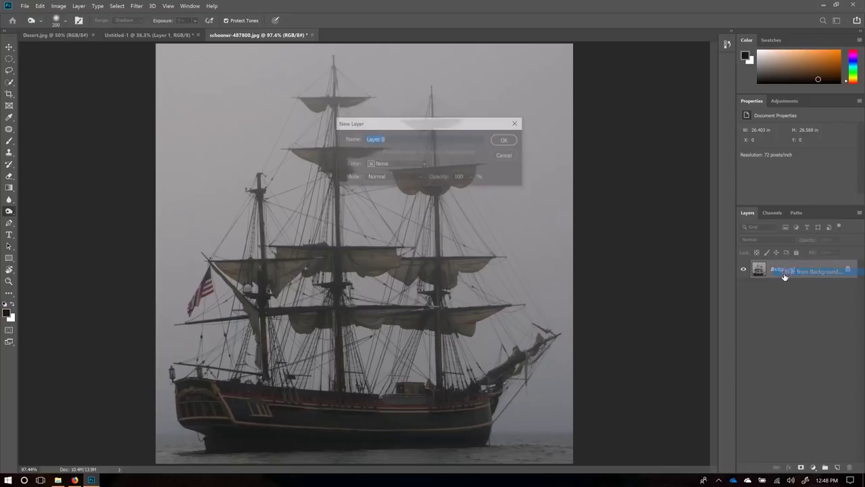
{"action": "left_click", "coordinate": [514, 139]}
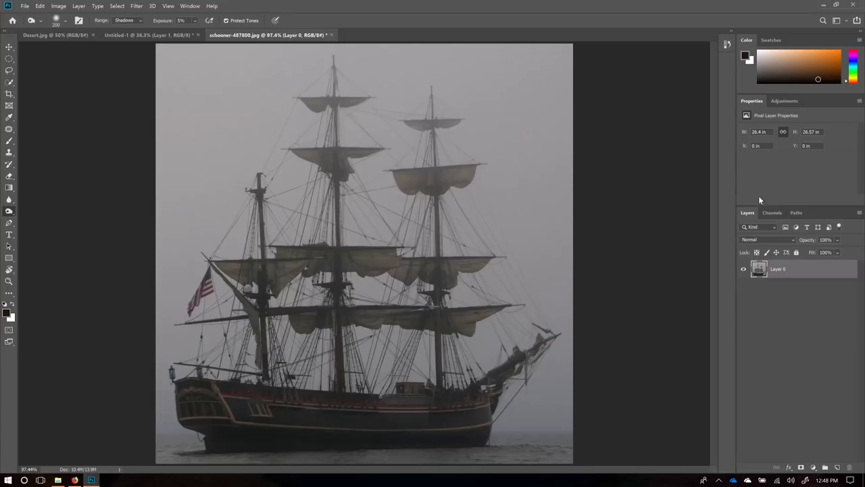
- Rename the schooner's layer as ship
{"action": "double_click", "coordinate": [777, 269]}
{"action": "type", "text": "ship"}
{"action": "key", "text": "Return"}
{"action": "left_click", "coordinate": [800, 313]}
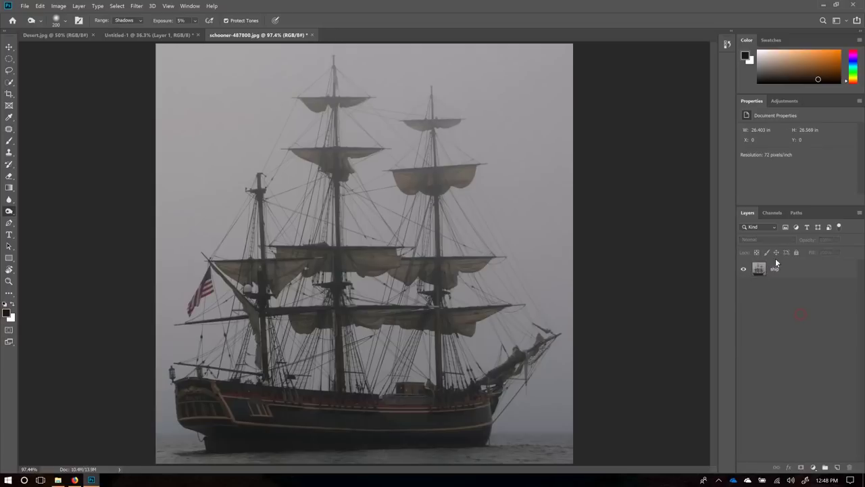
- Load the schooner document's alpha channel as a selection
{"action": "left_click", "coordinate": [774, 214]}
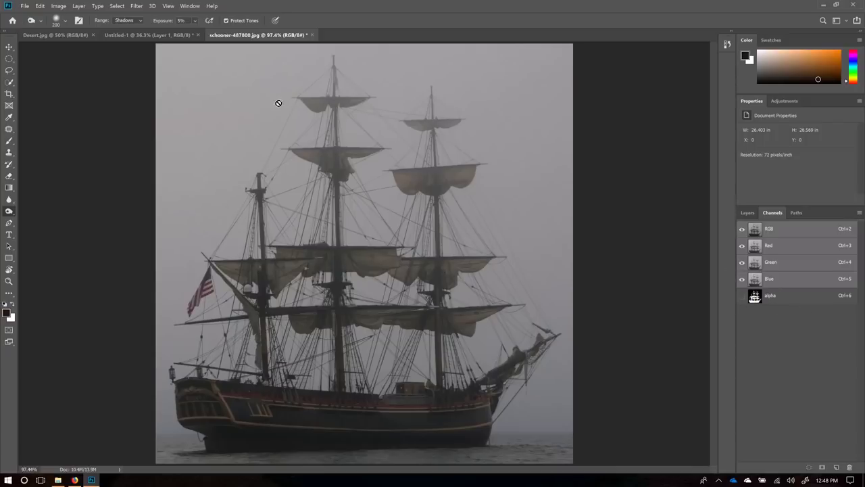
{"action": "left_click", "coordinate": [154, 34]}
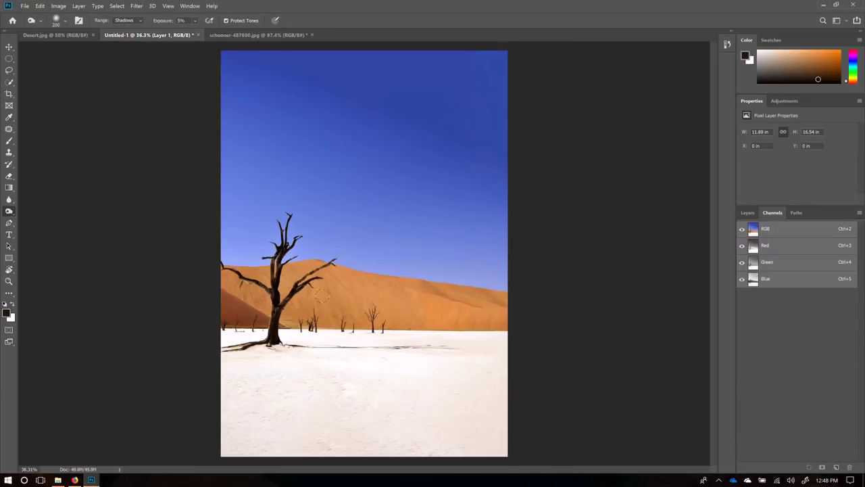
{"action": "left_click", "coordinate": [244, 35]}
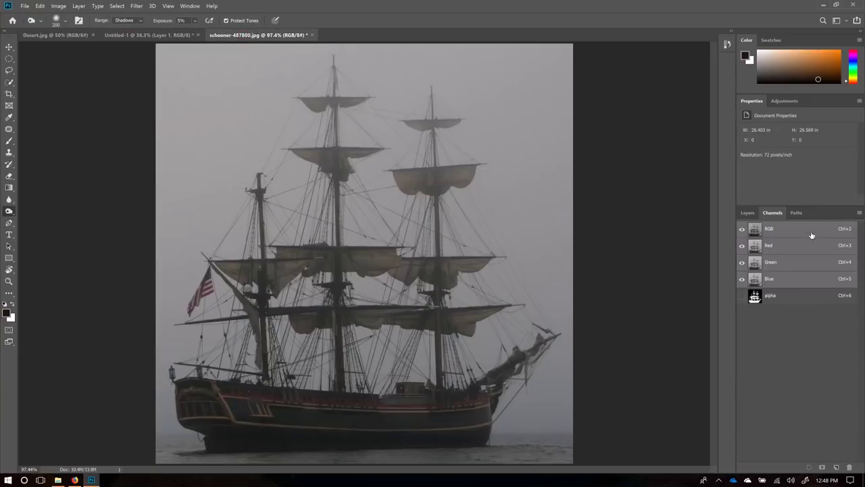
{"action": "mouse_move", "coordinate": [777, 300]}
{"action": "left_mouse_down"}
{"action": "mouse_move", "coordinate": [766, 301]}
{"action": "mouse_move", "coordinate": [800, 301]}
{"action": "mouse_move", "coordinate": [755, 302]}
{"action": "mouse_move", "coordinate": [762, 304]}
{"action": "left_mouse_up"}
{"action": "left_click", "coordinate": [761, 304], "text": "ctrl"}
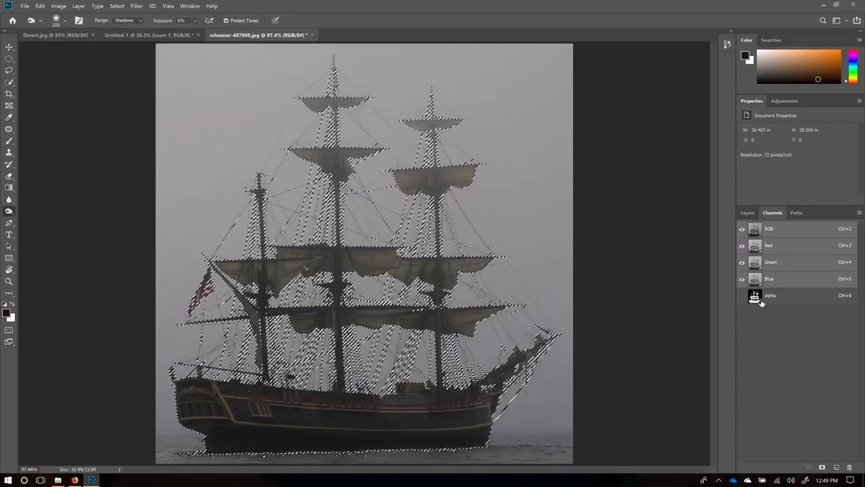
- Add a layer mask to the ship layer from the active selection
{"action": "left_click", "coordinate": [747, 213]}
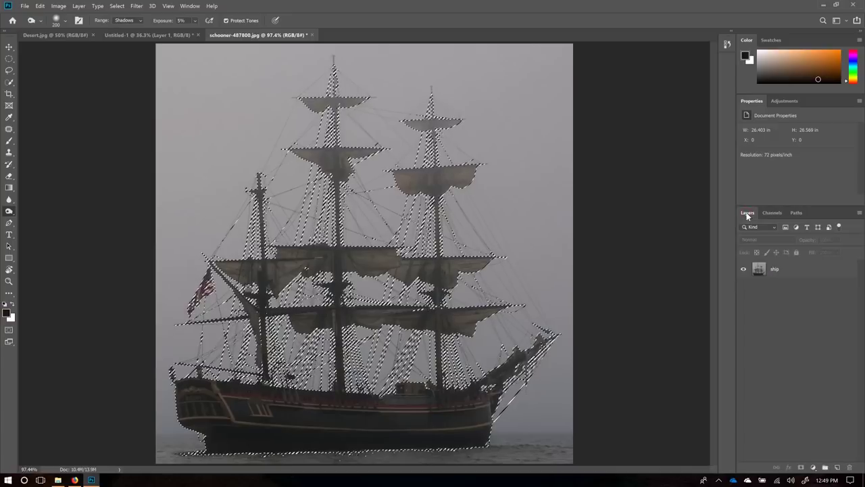
{"action": "left_click", "coordinate": [787, 273]}
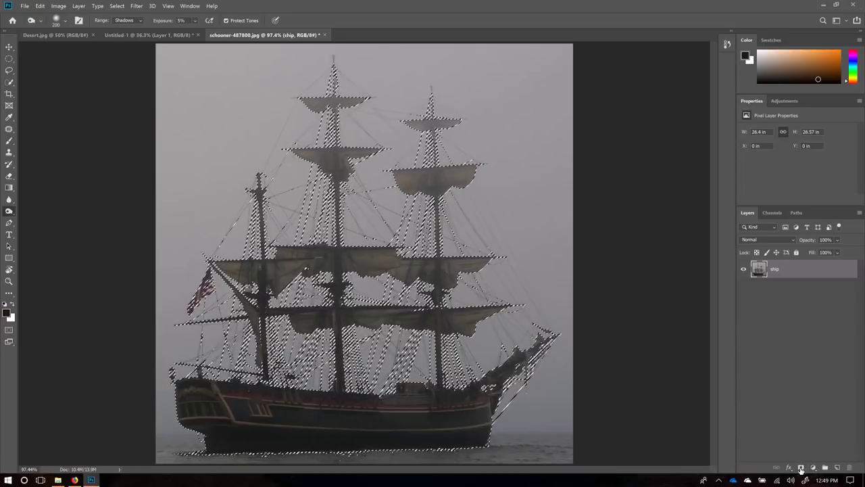
{"action": "left_click", "coordinate": [801, 467]}
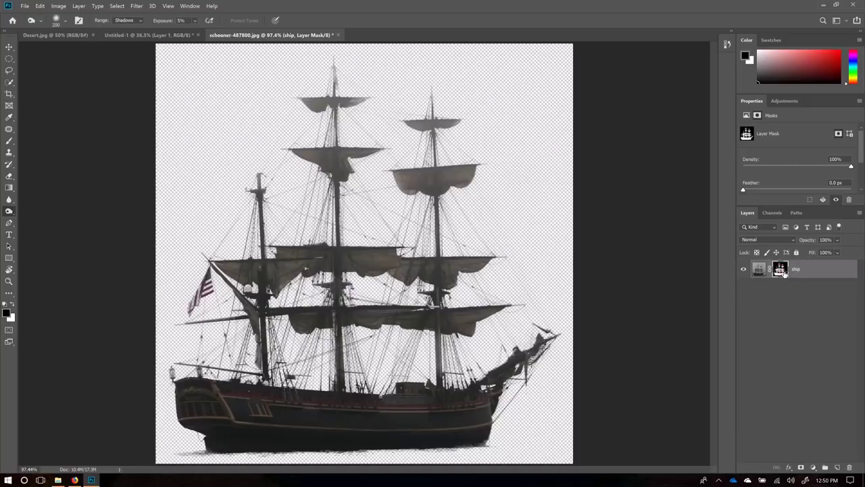
- Try painting white on the ship's layer mask in the sky and beside the stern, and inverting the mask, reverting each change
{"action": "left_click", "coordinate": [12, 304]}
{"action": "left_click", "coordinate": [9, 140]}
{"action": "mouse_move", "coordinate": [229, 94]}
{"action": "left_mouse_down"}
{"action": "mouse_move", "coordinate": [203, 128]}
{"action": "mouse_move", "coordinate": [206, 142]}
{"action": "mouse_move", "coordinate": [249, 96]}
{"action": "mouse_move", "coordinate": [231, 113]}
{"action": "left_mouse_up"}
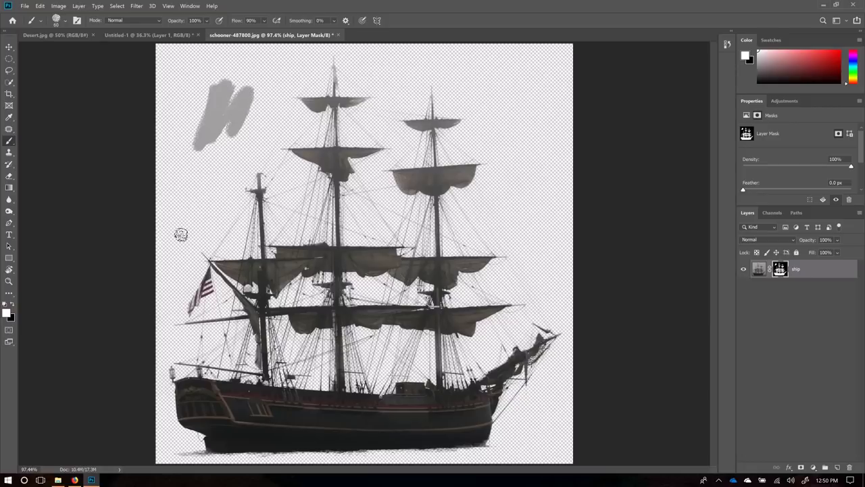
{"action": "key", "text": "ctrl+z"}
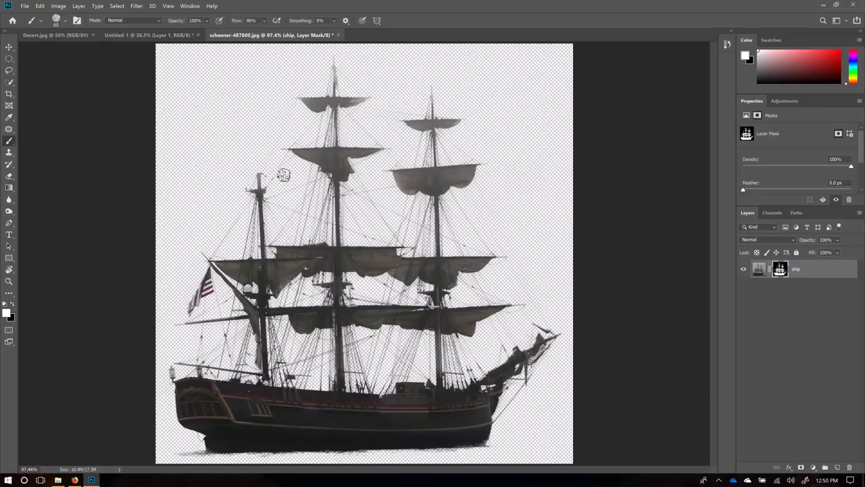
{"action": "mouse_move", "coordinate": [168, 454]}
{"action": "left_mouse_down"}
{"action": "mouse_move", "coordinate": [164, 423]}
{"action": "mouse_move", "coordinate": [175, 428]}
{"action": "mouse_move", "coordinate": [186, 417]}
{"action": "mouse_move", "coordinate": [211, 423]}
{"action": "mouse_move", "coordinate": [213, 451]}
{"action": "left_mouse_up"}
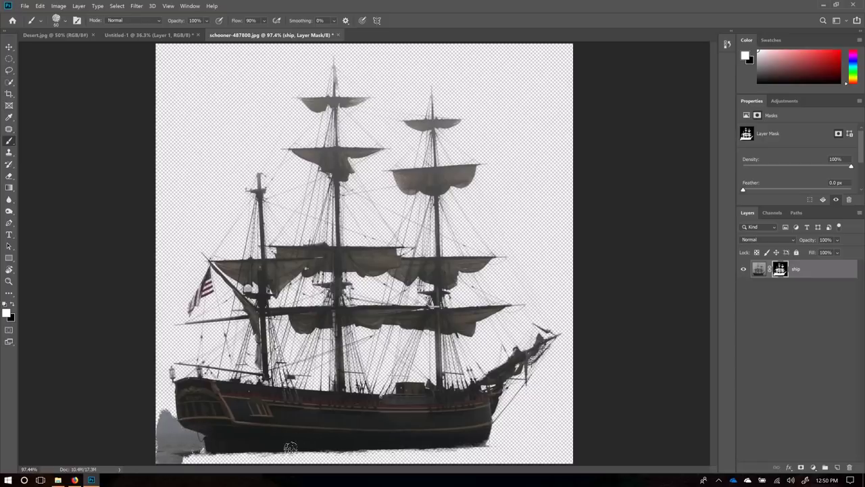
{"action": "key", "text": "ctrl+z"}
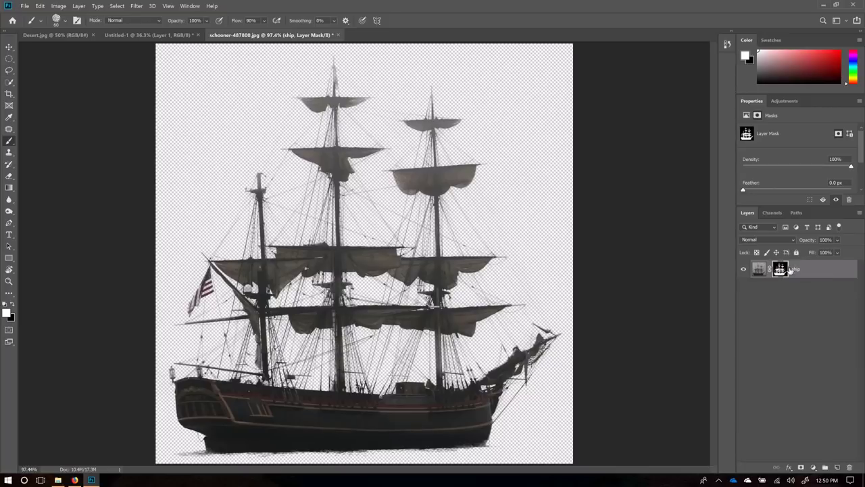
{"action": "key", "text": "ctrl+i"}
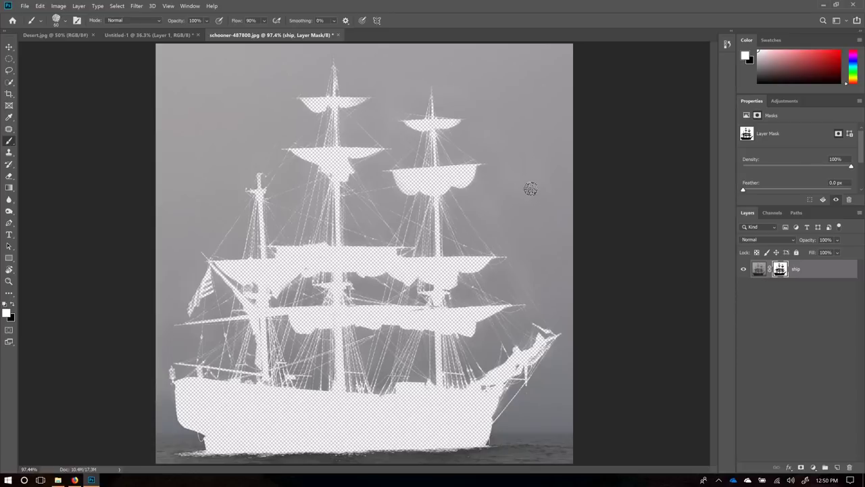
{"action": "key", "text": "backslash"}
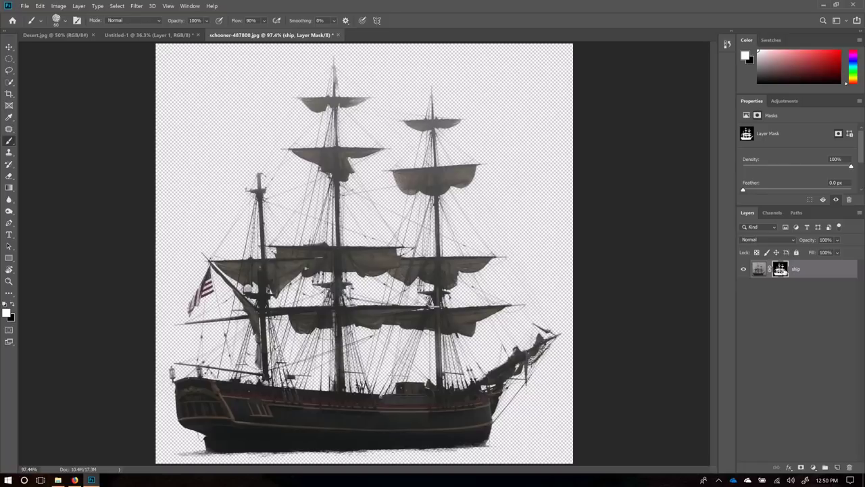
- Save the masked schooner document in Photoshop format as schooner-487800.psd with Maximize Compatibility on
{"action": "left_click", "coordinate": [760, 270]}
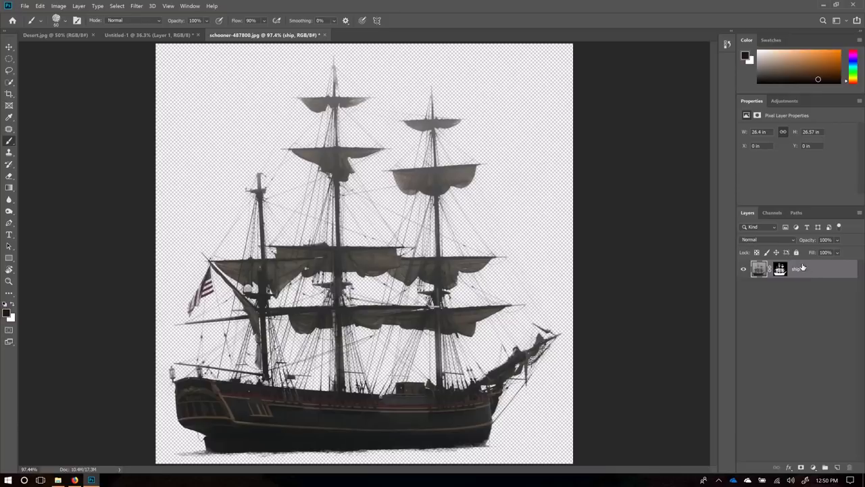
{"action": "left_click", "coordinate": [24, 5]}
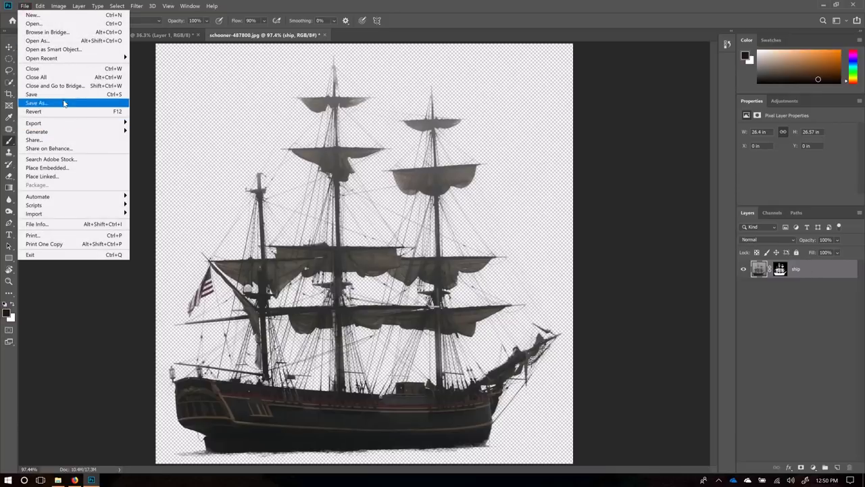
{"action": "left_click", "coordinate": [345, 155]}
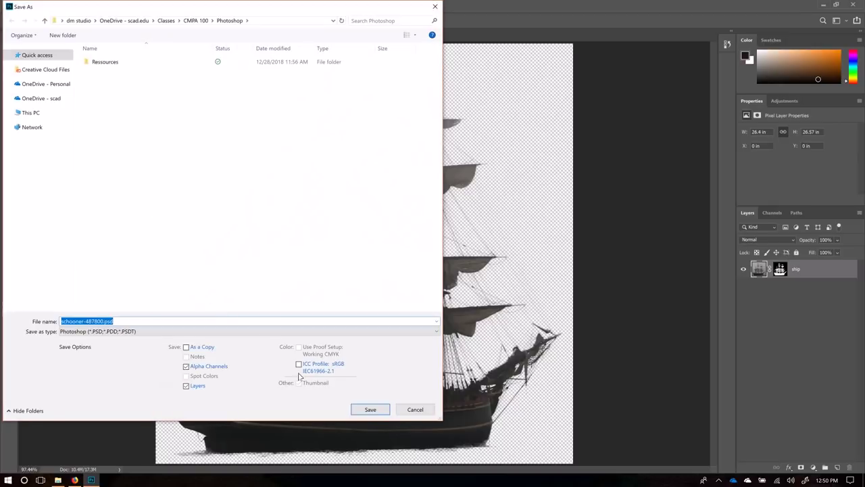
{"action": "left_click", "coordinate": [370, 409]}
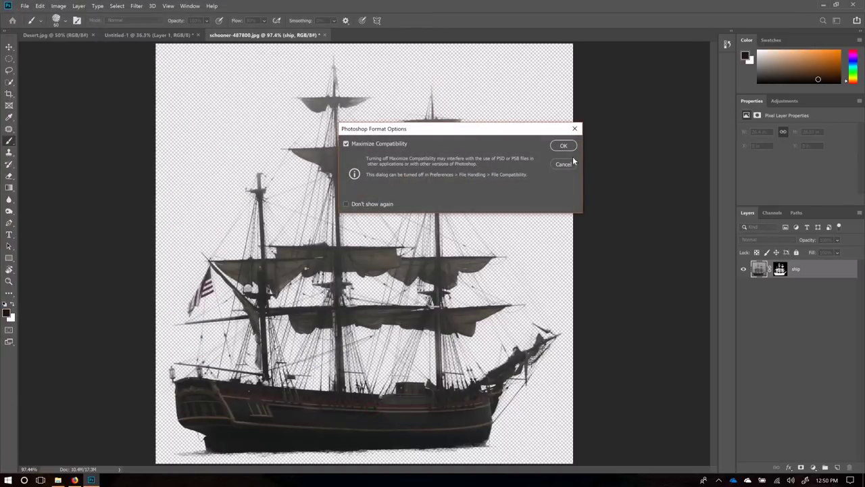
{"action": "left_click", "coordinate": [565, 149]}
- Copy the masked ship layer into the Untitled-1 desert document and close schooner-487800.psd
{"action": "left_click_drag", "start_coordinate": [819, 274], "coordinate": [436, 311]}
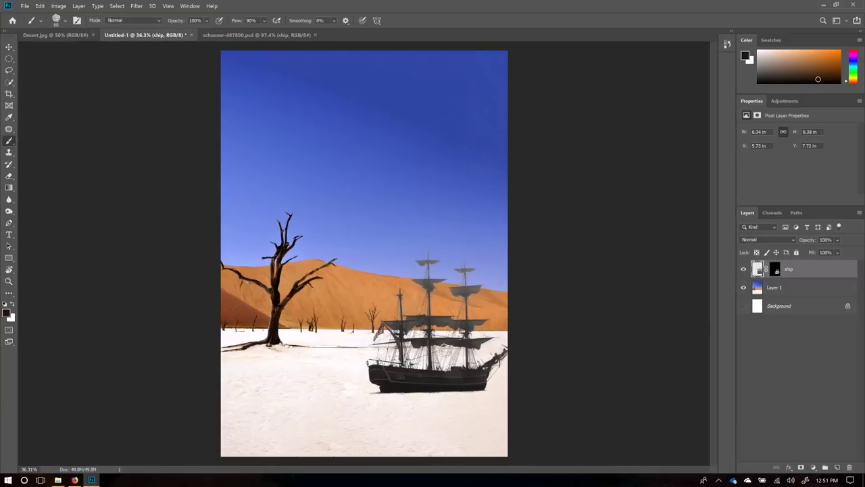
{"action": "left_click", "coordinate": [231, 35]}
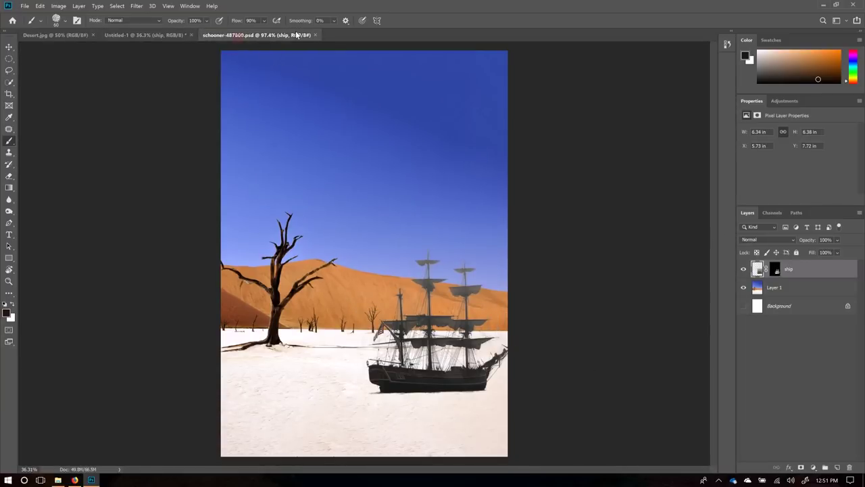
{"action": "left_click", "coordinate": [315, 35]}
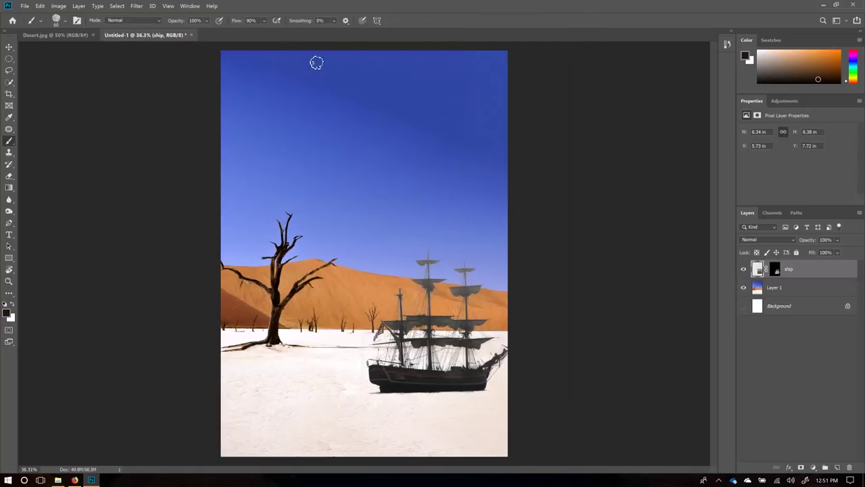
- Move the masked ship around the sand and horizon, then place it over the tree at the canvas's left edge, at about X 0 in, Y 4.86 in
{"action": "left_click", "coordinate": [10, 47]}
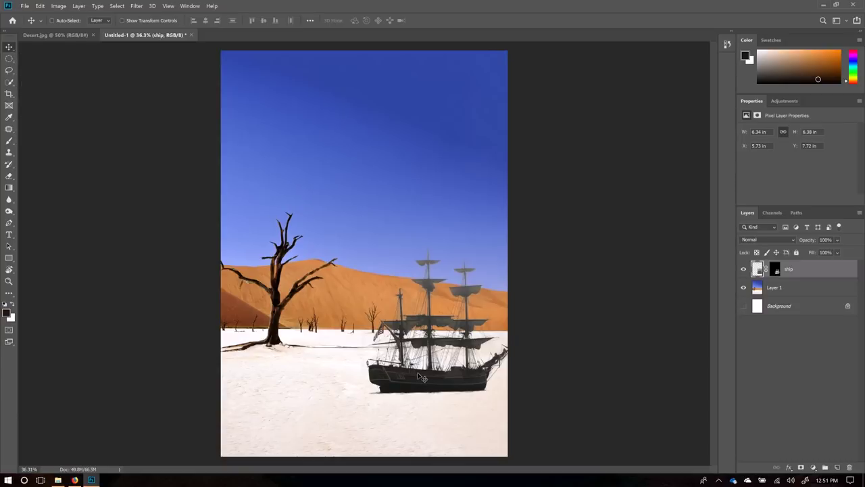
{"action": "left_click_drag", "start_coordinate": [417, 386], "coordinate": [392, 428]}
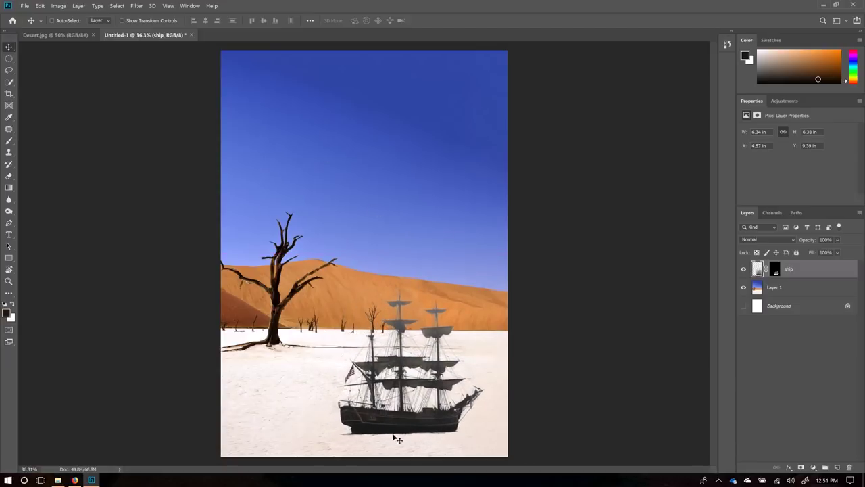
{"action": "left_click_drag", "start_coordinate": [397, 439], "coordinate": [403, 376]}
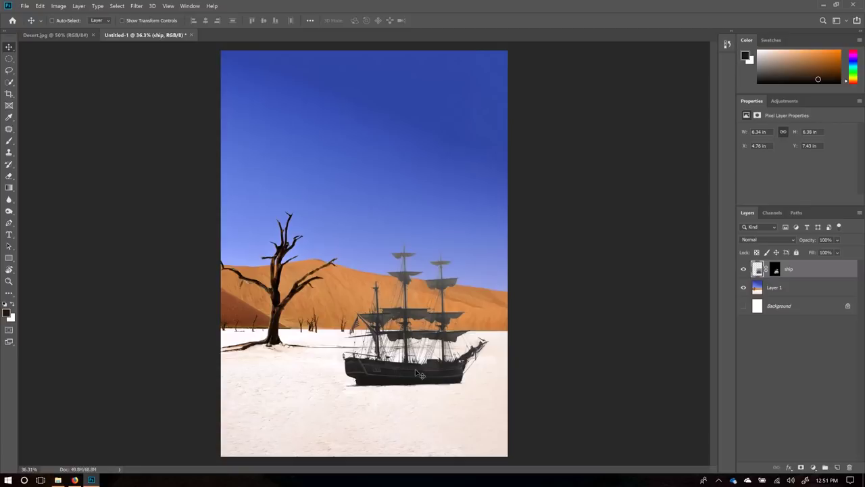
{"action": "left_click_drag", "start_coordinate": [418, 374], "coordinate": [431, 441]}
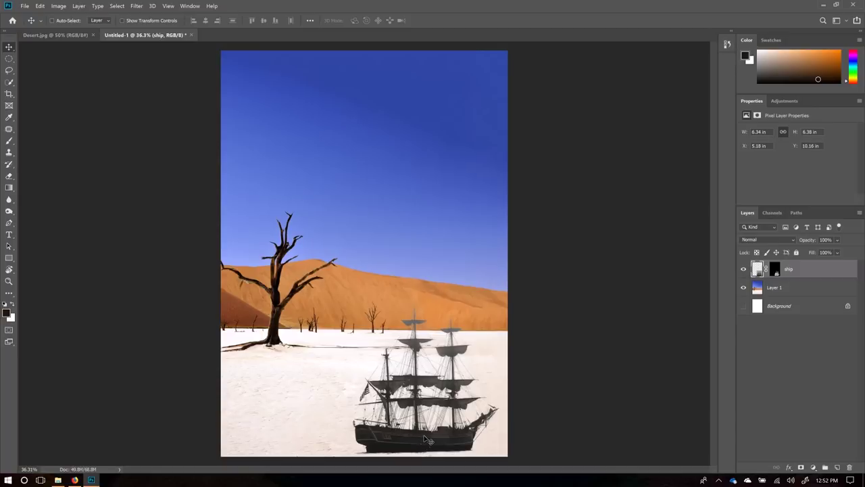
{"action": "left_click_drag", "start_coordinate": [442, 444], "coordinate": [436, 341]}
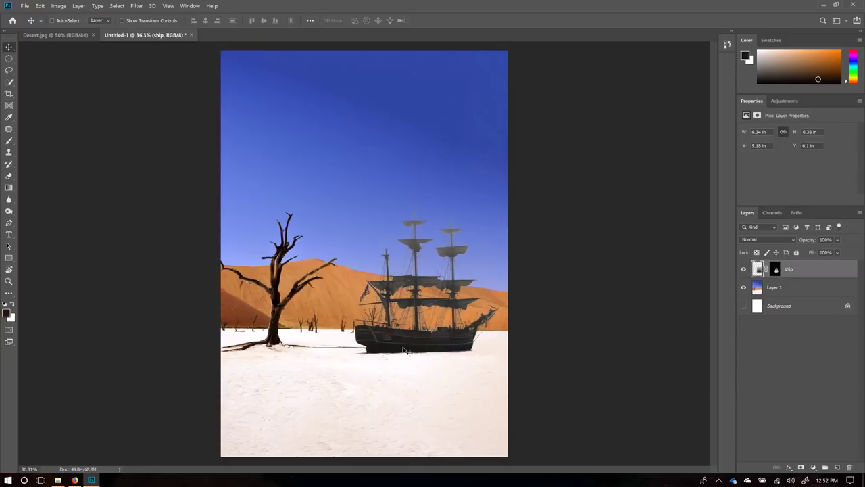
{"action": "left_click_drag", "start_coordinate": [403, 349], "coordinate": [403, 332]}
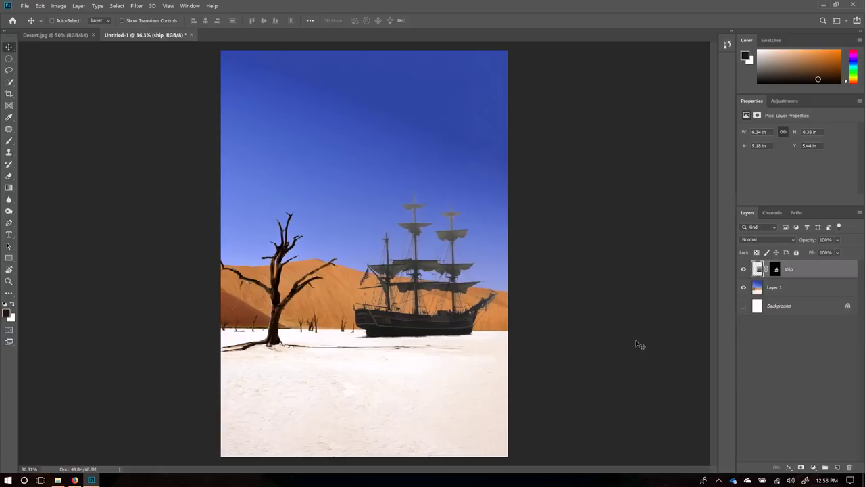
{"action": "left_click_drag", "start_coordinate": [436, 328], "coordinate": [296, 311]}
- Hide the desert image on Layer 1 and duplicate the masked ship layer
{"action": "left_click", "coordinate": [743, 287]}
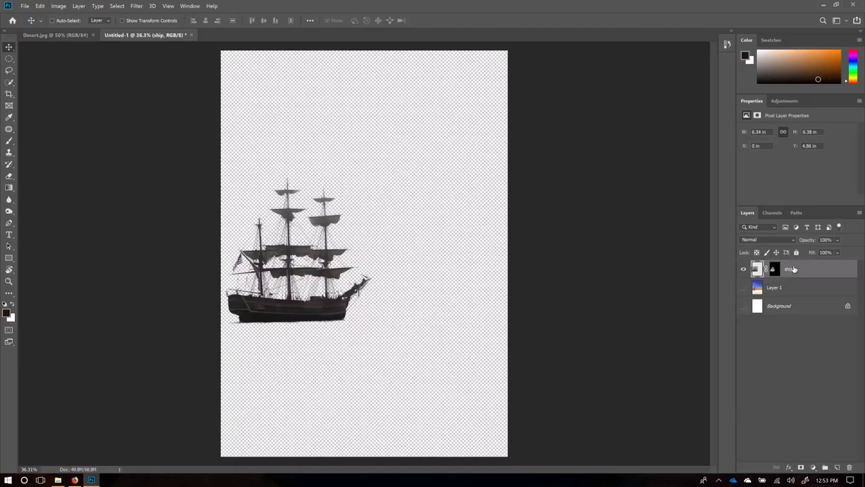
{"action": "key", "text": "ctrl+j"}
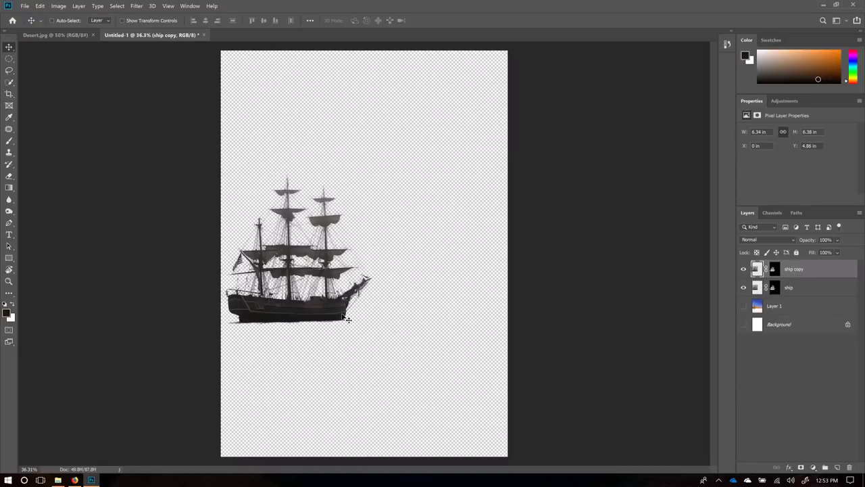
- Place the ship copy beside the original ship at the canvas's right edge and duplicate the original ship layer
{"action": "left_click_drag", "start_coordinate": [343, 314], "coordinate": [482, 315]}
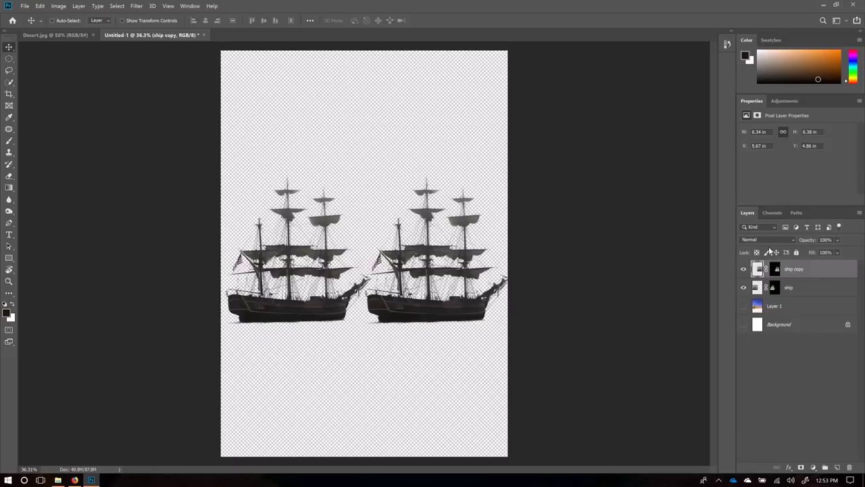
{"action": "left_click", "coordinate": [797, 288]}
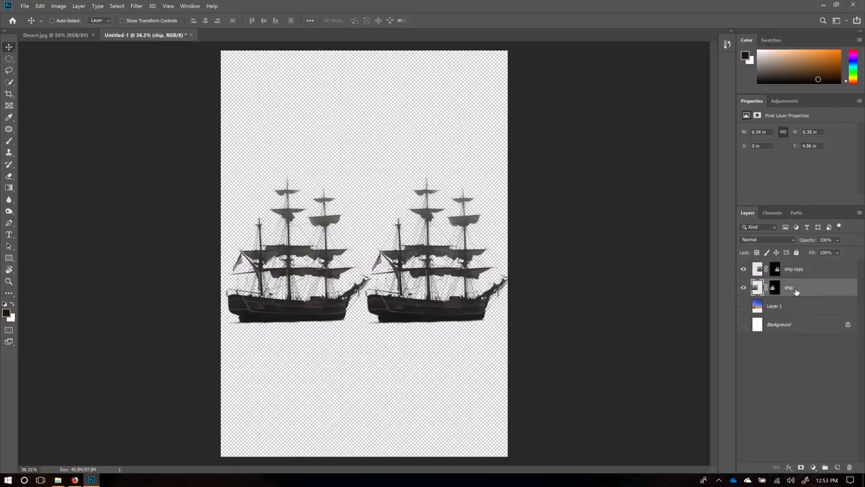
{"action": "key", "text": "j"}
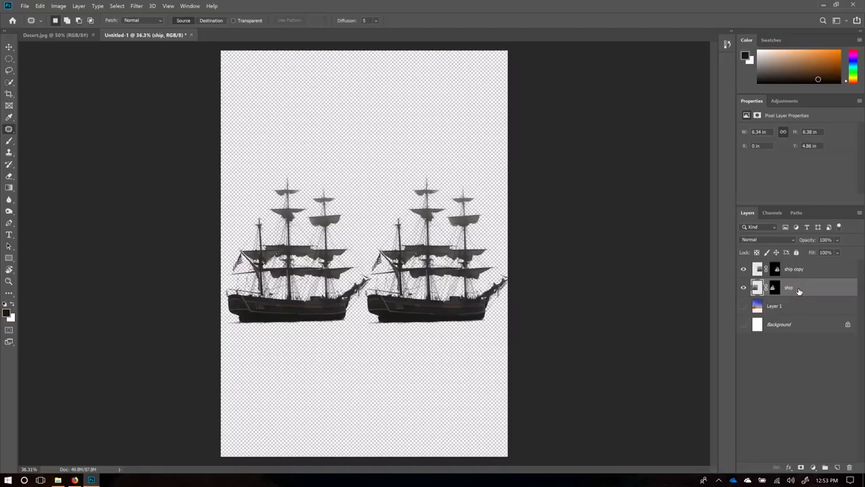
{"action": "key", "text": "ctrl+j"}
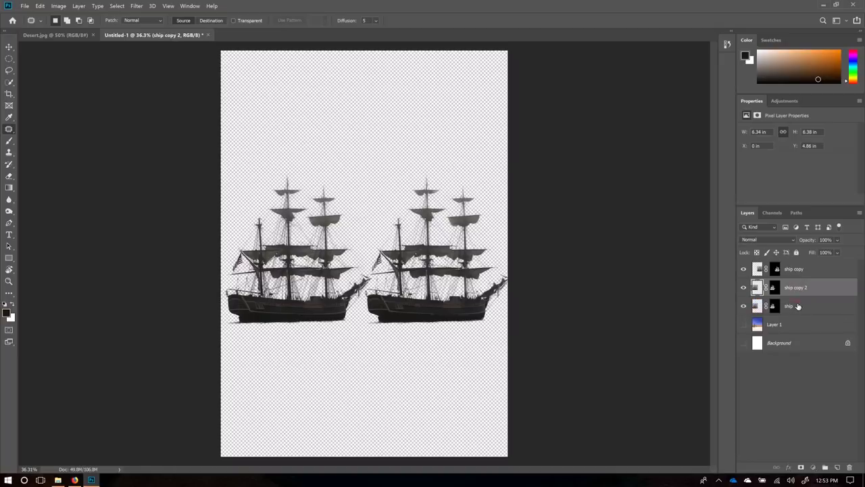
- Hide the original ship layer and toggle the visibility of each of the two copies to identify them
{"action": "left_click", "coordinate": [797, 306]}
{"action": "left_click", "coordinate": [743, 307]}
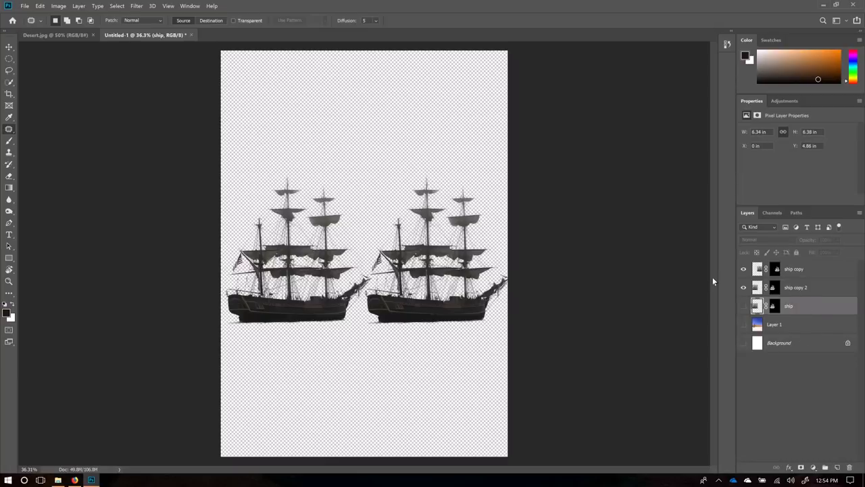
{"action": "left_click", "coordinate": [792, 289]}
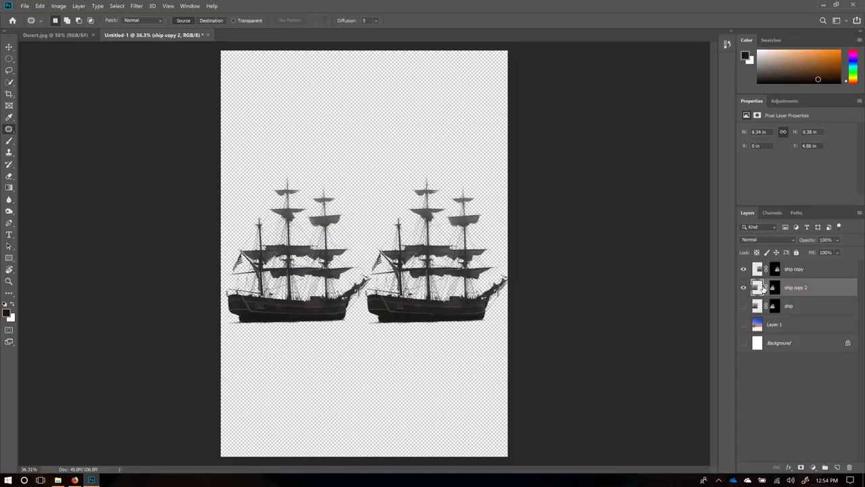
{"action": "left_click", "coordinate": [744, 288]}
{"action": "left_click", "coordinate": [744, 287]}
{"action": "left_click", "coordinate": [743, 269]}
{"action": "left_click", "coordinate": [743, 269]}
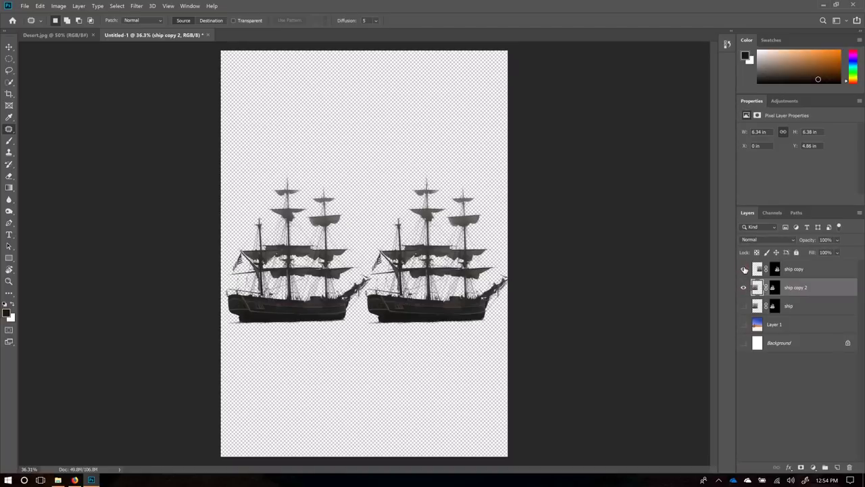
- Convert the ship copy layer to a smart object
{"action": "left_click", "coordinate": [804, 271]}
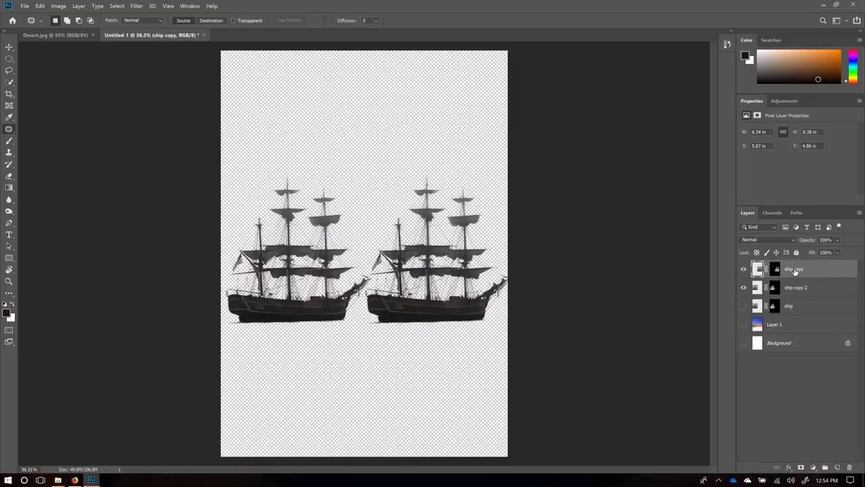
{"action": "right_click", "coordinate": [795, 271]}
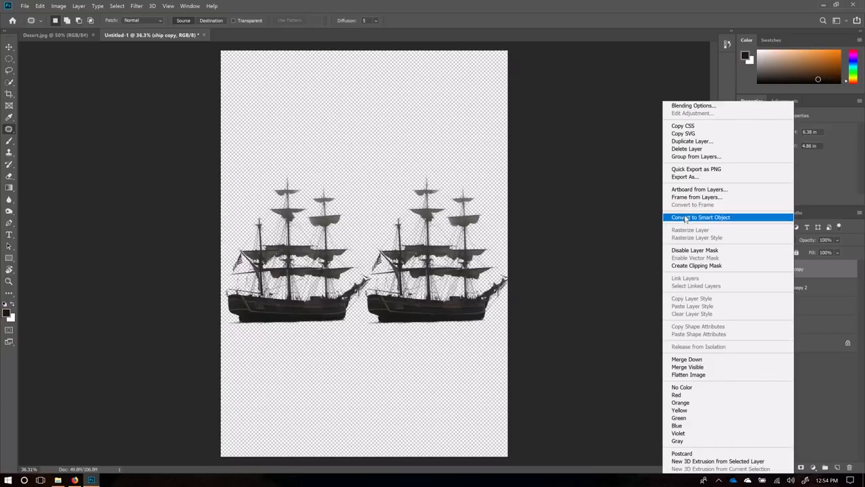
{"action": "left_click", "coordinate": [804, 267]}
{"action": "right_click", "coordinate": [760, 267]}
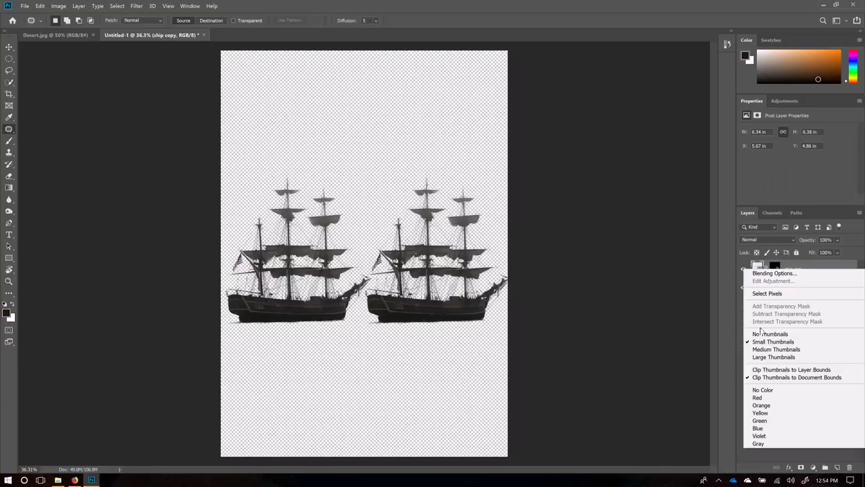
{"action": "left_click", "coordinate": [804, 267]}
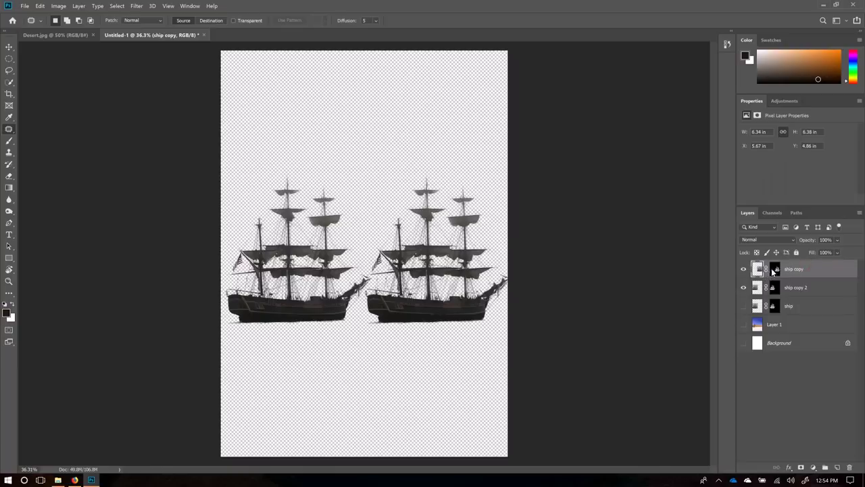
{"action": "right_click", "coordinate": [772, 271]}
{"action": "left_click", "coordinate": [811, 265]}
{"action": "right_click", "coordinate": [801, 270]}
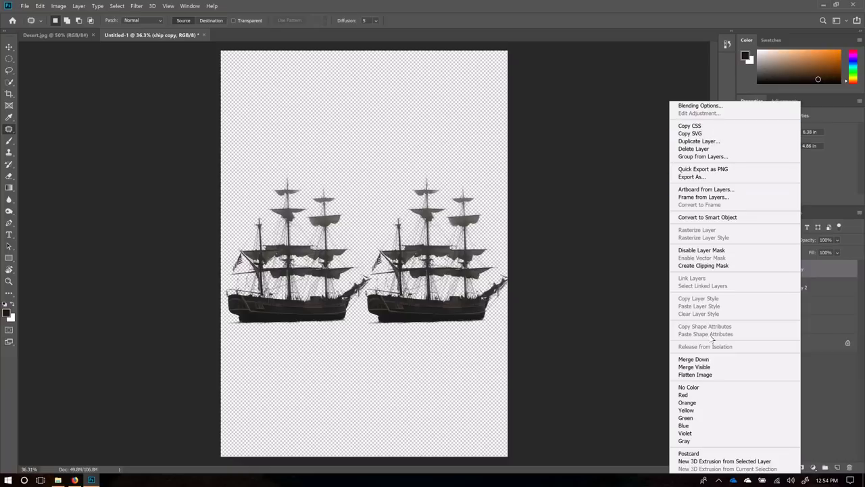
{"action": "left_click", "coordinate": [709, 219]}
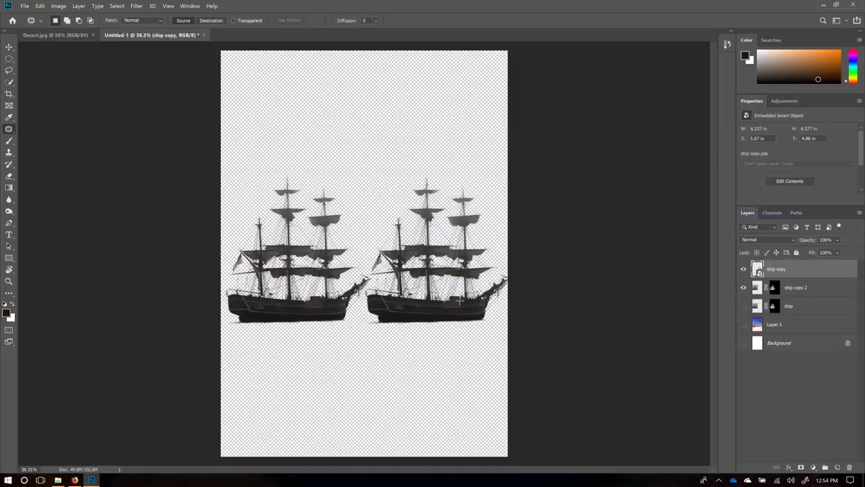
- Scale the ship copy and ship copy 2 layers together down to about 2.28% with Free Transform
{"action": "left_click", "coordinate": [828, 290], "text": "shift"}
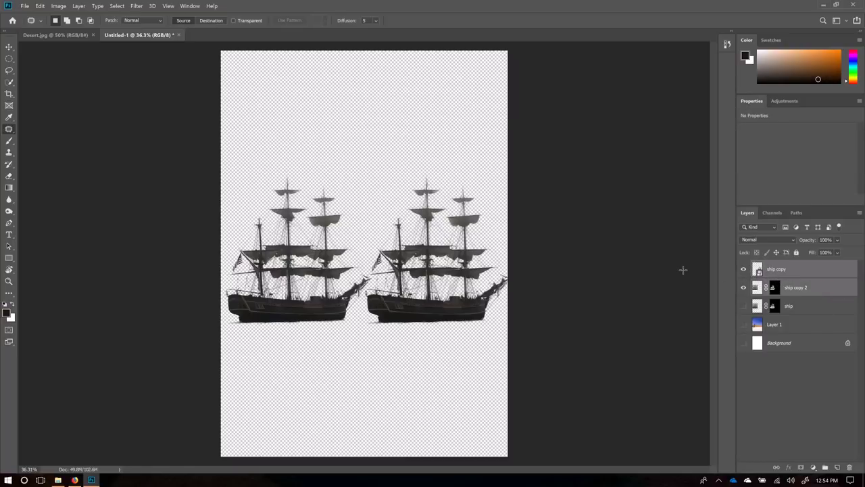
{"action": "left_click", "coordinate": [44, 7]}
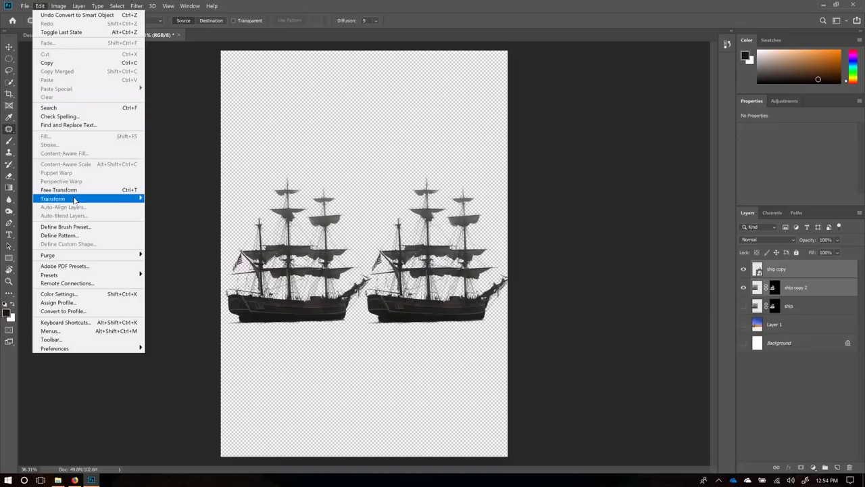
{"action": "left_click", "coordinate": [39, 6]}
{"action": "key", "text": "ctrl+t"}
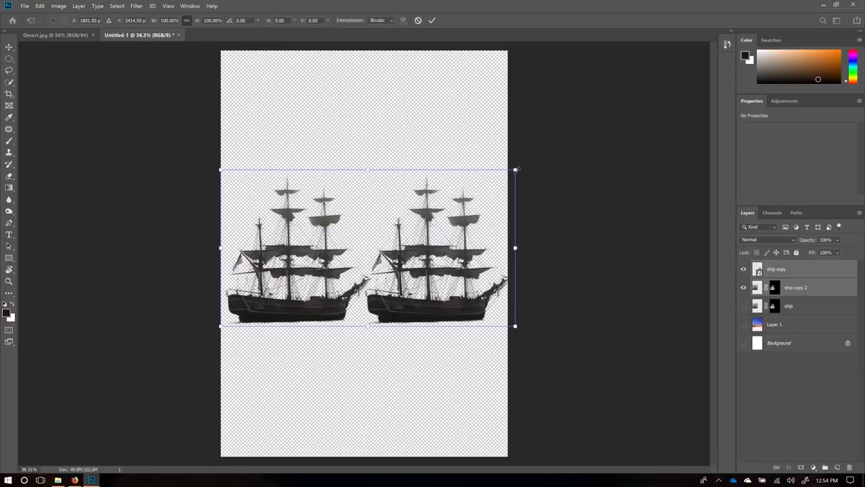
{"action": "left_click_drag", "start_coordinate": [515, 170], "coordinate": [396, 292]}
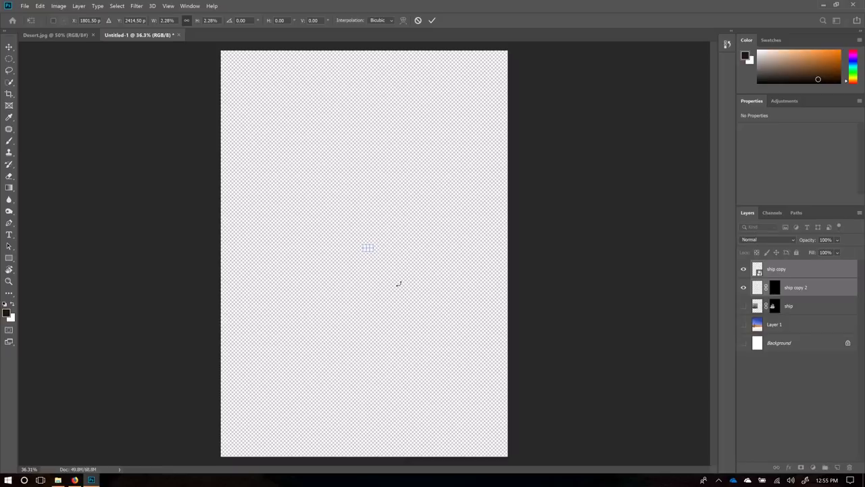
{"action": "key", "text": "Return"}
- Examine the pixel detail of the two shrunken ships up close, then fit the whole canvas in view
{"action": "key", "text": "j"}
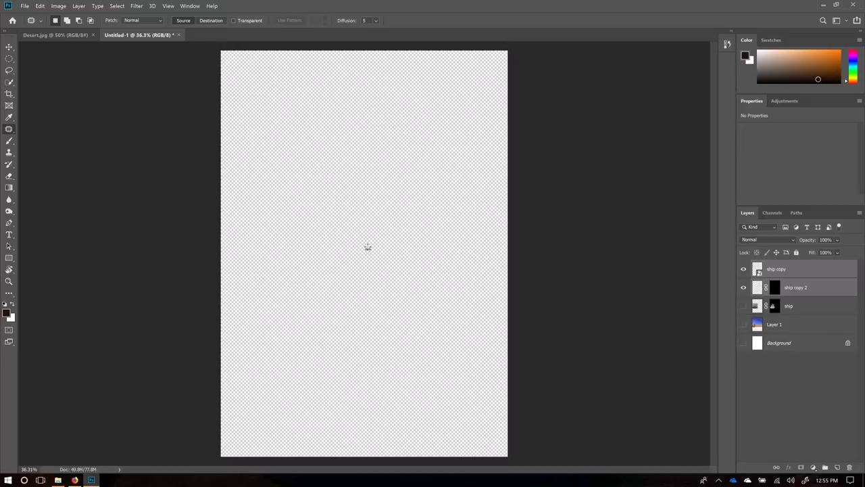
{"action": "scroll", "coordinate": [370, 244], "scroll_direction": "up", "scroll_amount": 3}
{"action": "scroll", "coordinate": [379, 237], "scroll_direction": "up", "scroll_amount": 8}
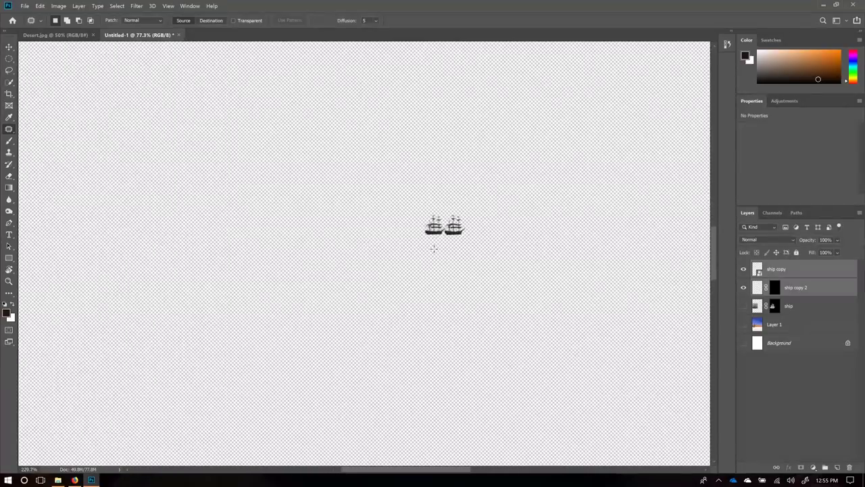
{"action": "scroll", "coordinate": [500, 237], "scroll_direction": "up", "scroll_amount": 6}
{"action": "scroll", "coordinate": [485, 248], "scroll_direction": "down", "scroll_amount": 2}
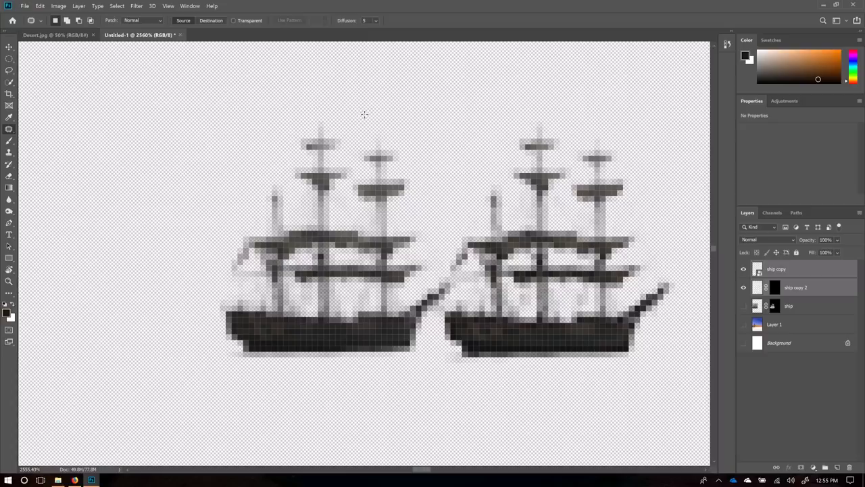
{"action": "key", "text": "ctrl+0"}
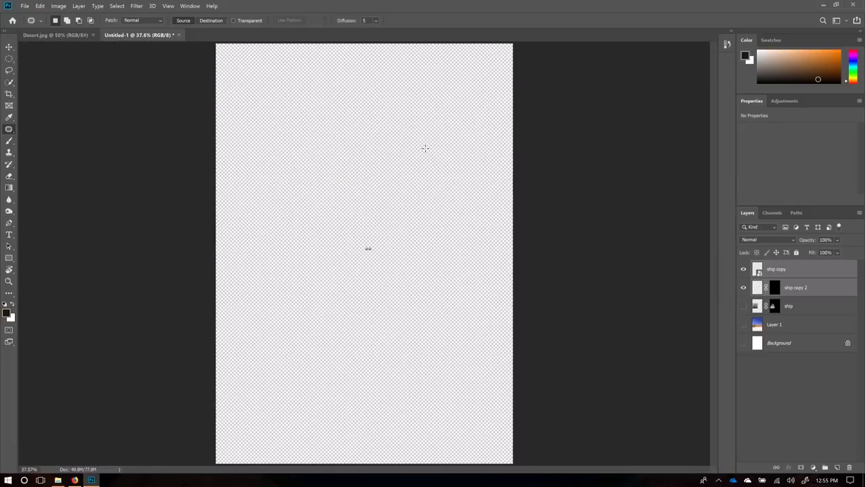
- Scale both tiny ships together up to about 4286% so that they span nearly the full canvas width
{"action": "key", "text": "ctrl+t"}
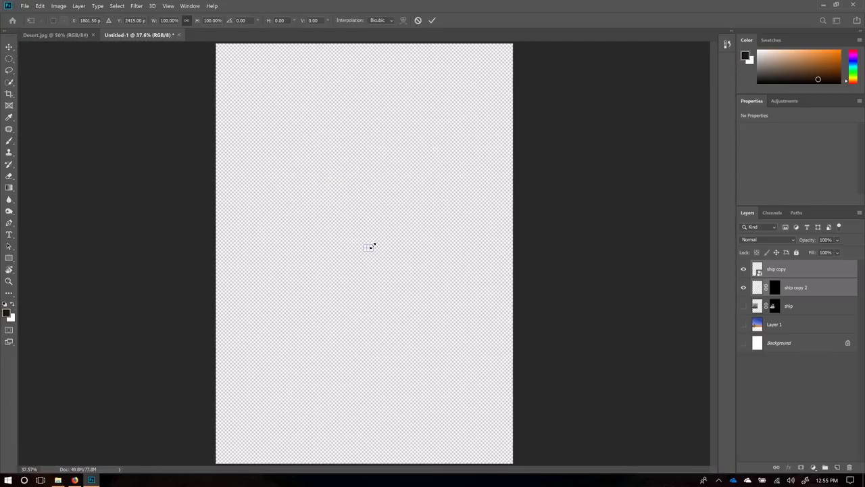
{"action": "left_click_drag", "start_coordinate": [371, 246], "coordinate": [527, 194]}
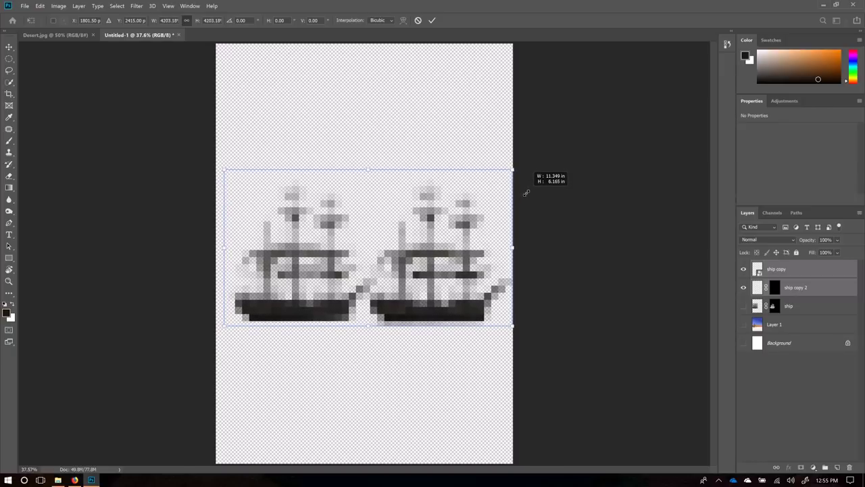
{"action": "left_click_drag", "start_coordinate": [526, 193], "coordinate": [527, 194]}
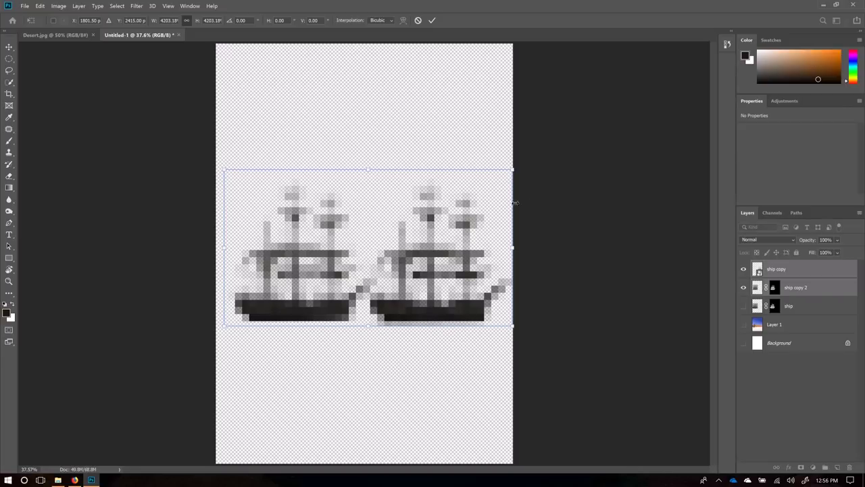
{"action": "left_click_drag", "start_coordinate": [225, 170], "coordinate": [218, 166]}
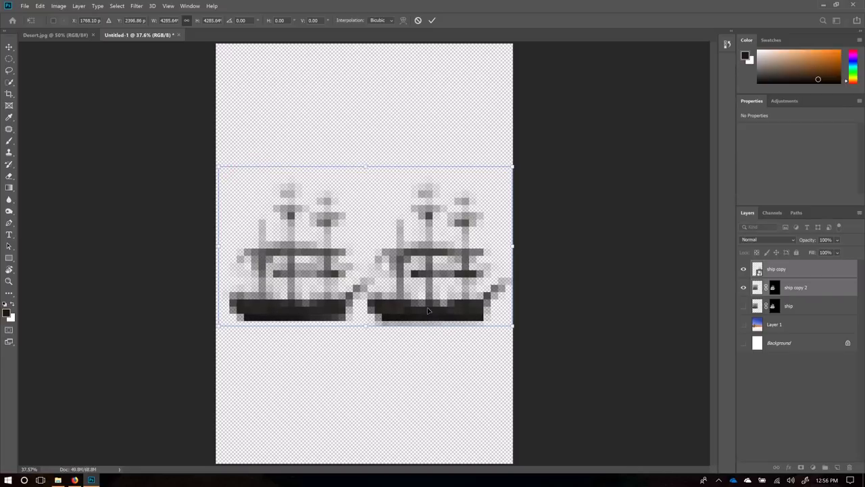
{"action": "key", "text": "Return"}
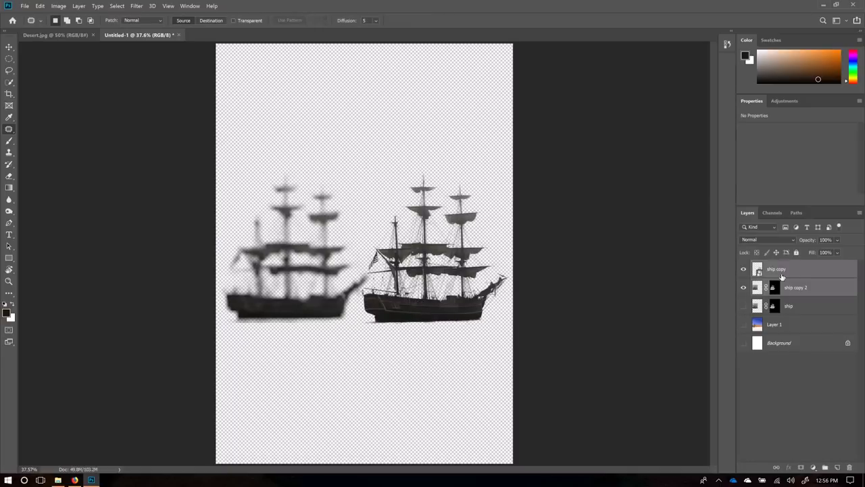
- Compare the sharpness of ship copy and ship copy 2 by showing each layer alone
{"action": "left_click", "coordinate": [743, 289]}
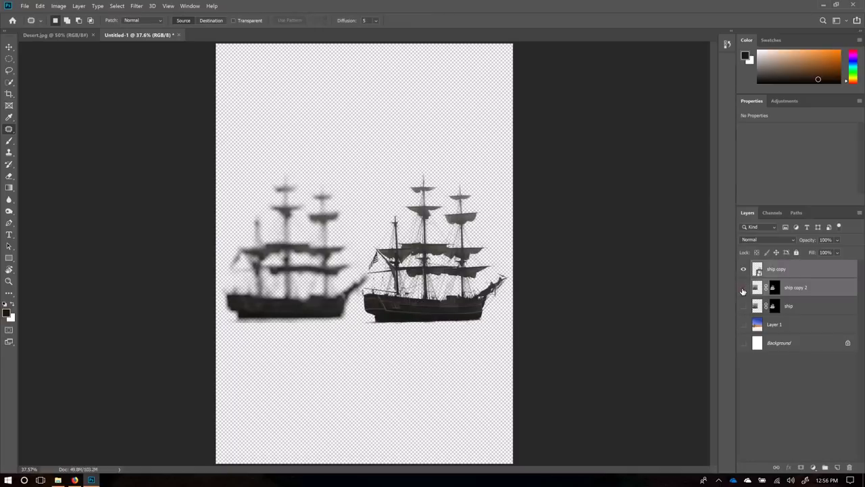
{"action": "left_click", "coordinate": [808, 270]}
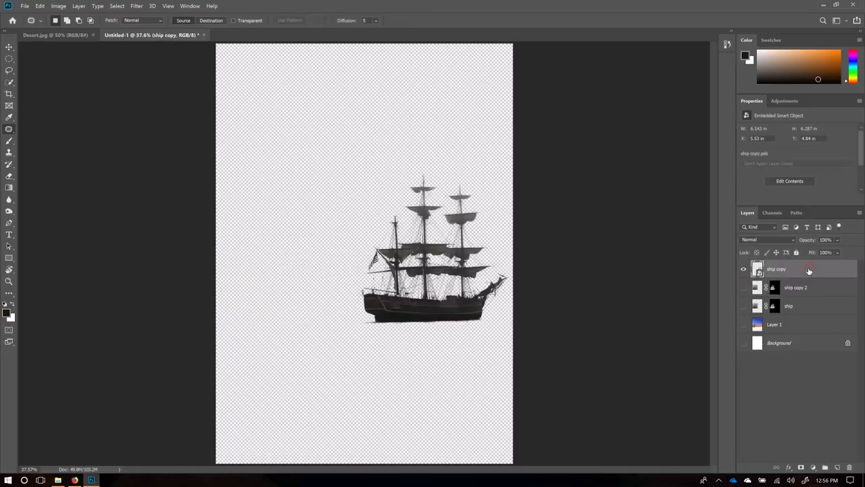
{"action": "left_click", "coordinate": [743, 287]}
{"action": "left_click", "coordinate": [744, 269]}
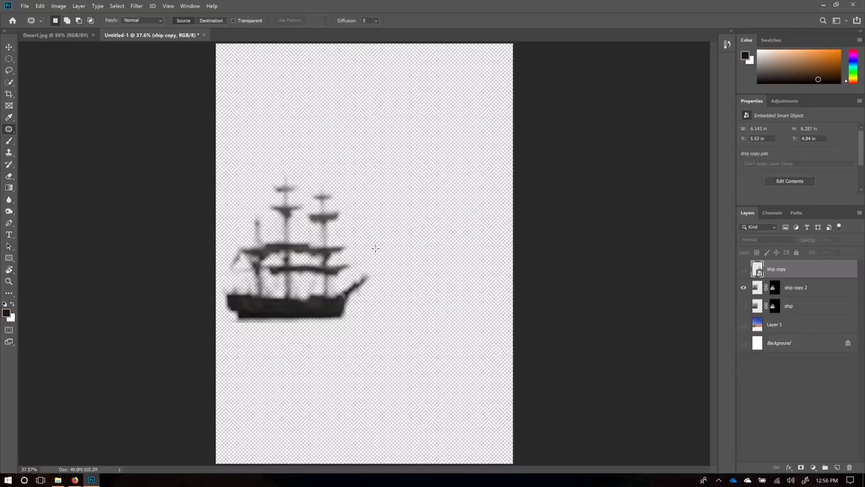
{"action": "left_click", "coordinate": [743, 269]}
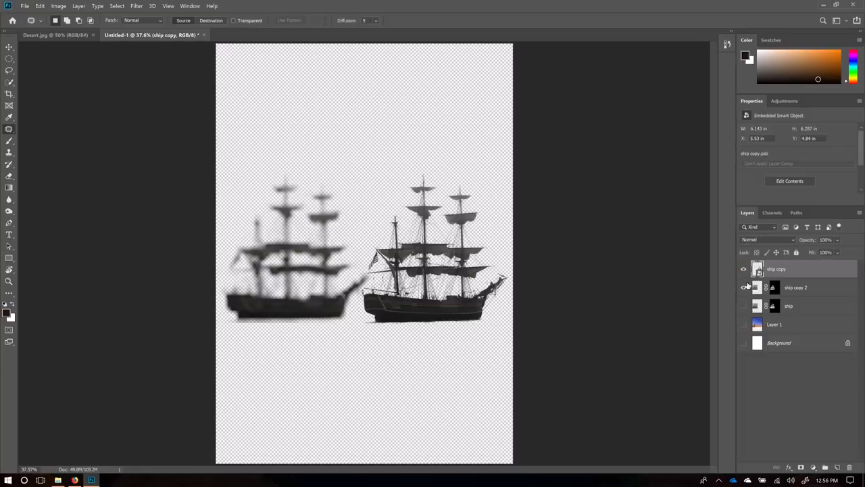
{"action": "left_click", "coordinate": [744, 288]}
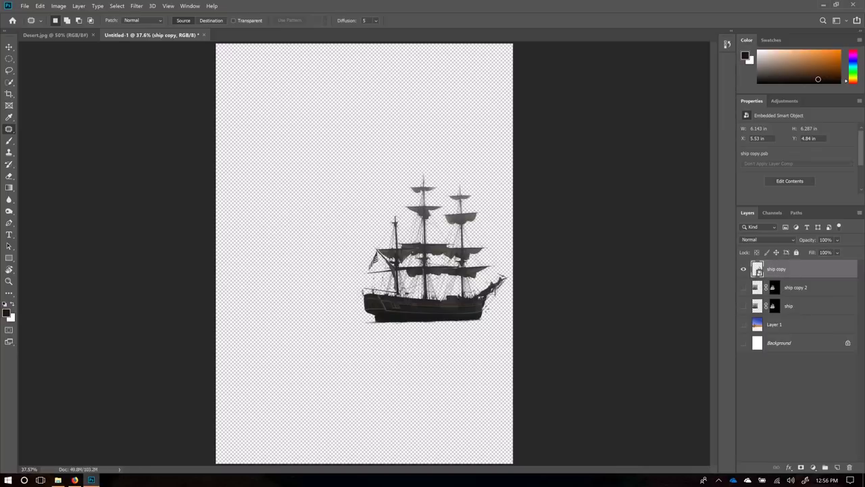
- Show the desert background on Layer 1 and delete the ship copy 2 layer
{"action": "left_click", "coordinate": [743, 325]}
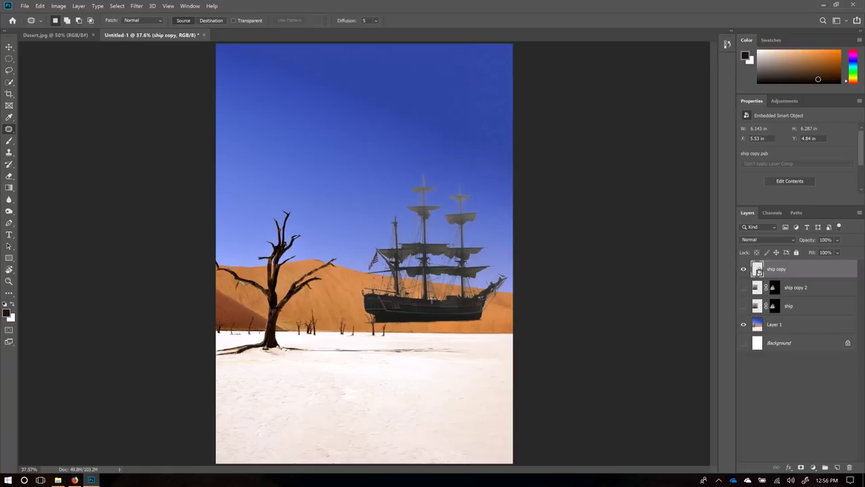
{"action": "left_click", "coordinate": [798, 289]}
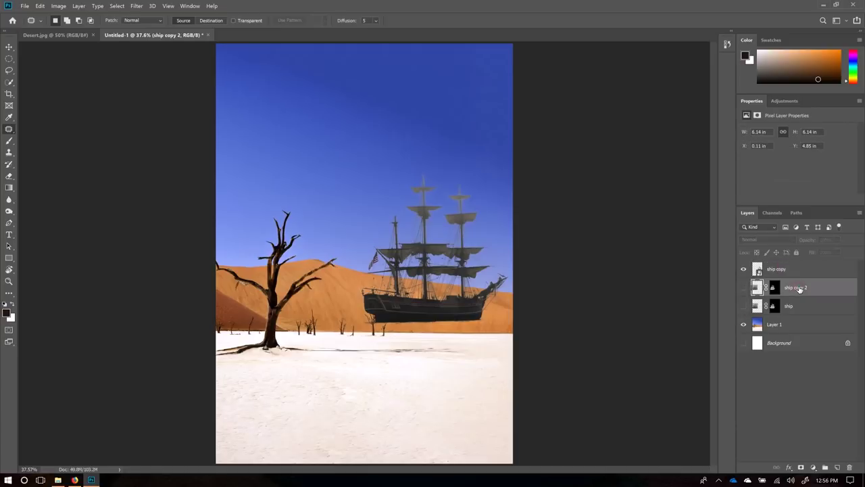
{"action": "left_click", "coordinate": [744, 287]}
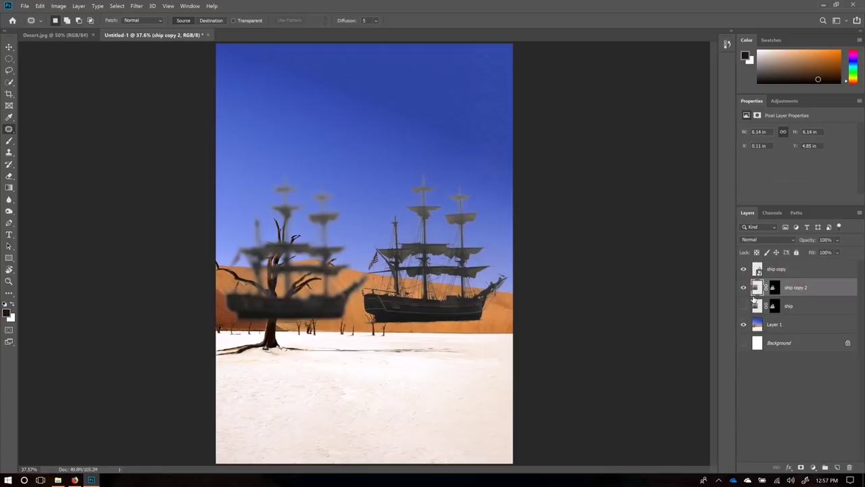
{"action": "key", "text": "Delete"}
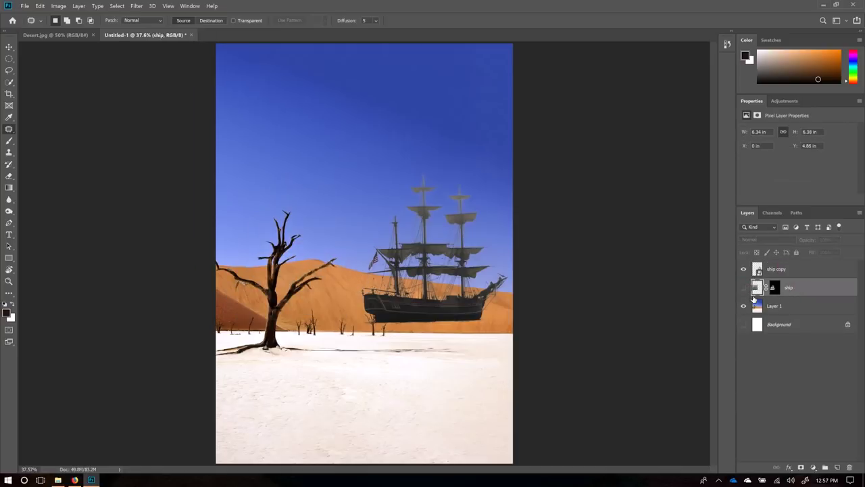
- Compare the original ship layer with ship copy by showing it briefly, leaving it hidden
{"action": "left_click", "coordinate": [792, 271]}
{"action": "left_click", "coordinate": [784, 287]}
{"action": "left_click", "coordinate": [743, 287]}
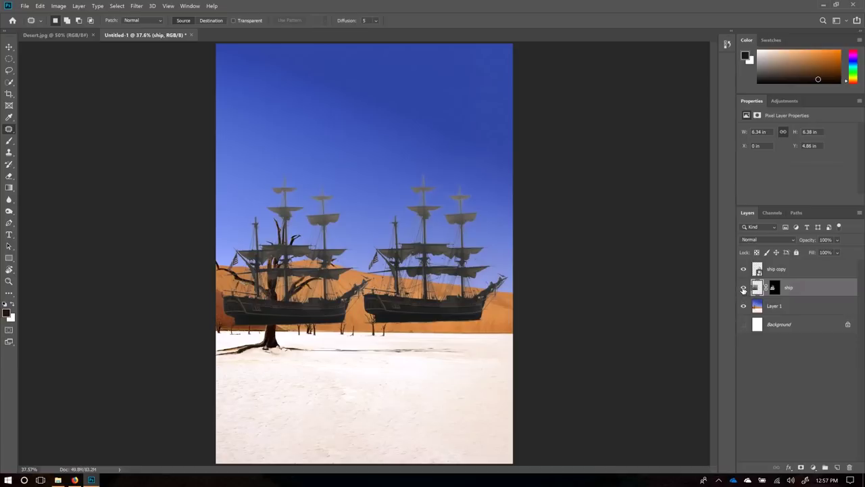
{"action": "left_click", "coordinate": [743, 288]}
- Group the ship copy and ship layers together and name the group Ship
{"action": "left_click", "coordinate": [781, 272]}
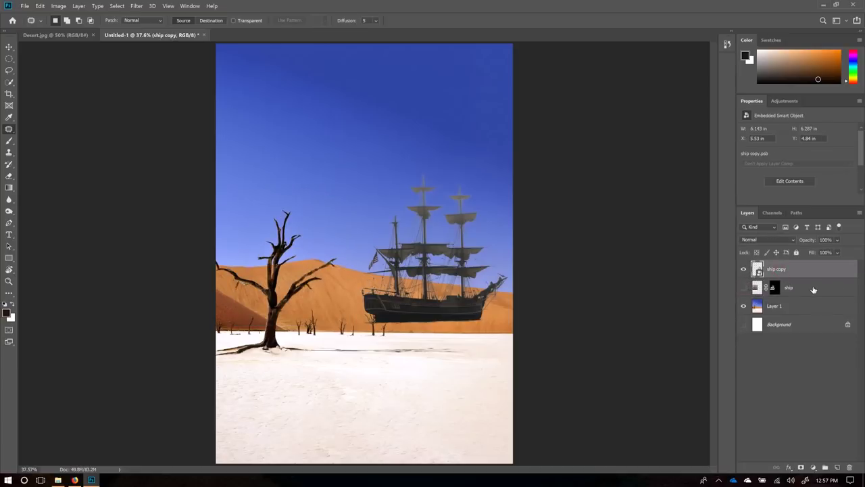
{"action": "left_click", "coordinate": [830, 291], "text": "ctrl"}
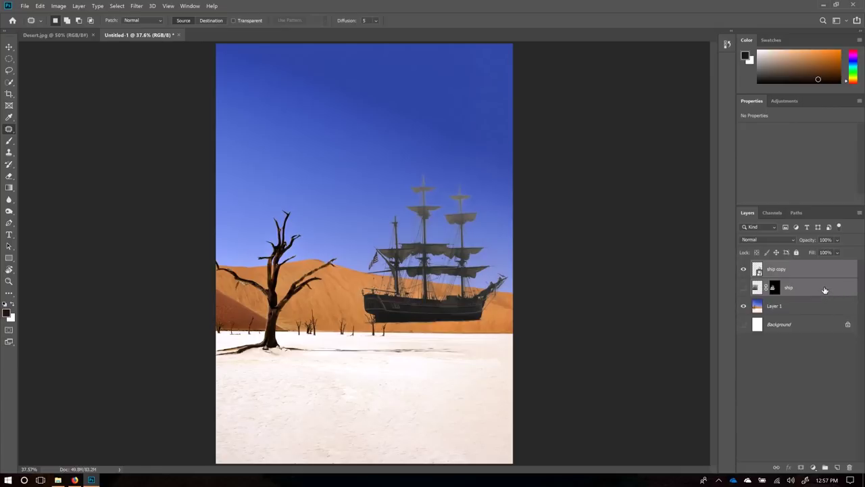
{"action": "key", "text": "ctrl+g"}
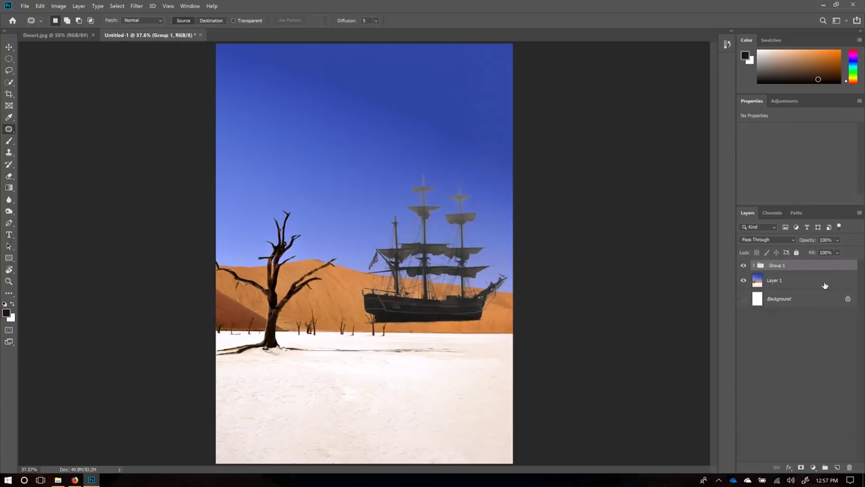
{"action": "double_click", "coordinate": [777, 265]}
{"action": "type", "text": "SHIP"}
{"action": "key", "text": "Return"}
{"action": "double_click", "coordinate": [774, 266]}
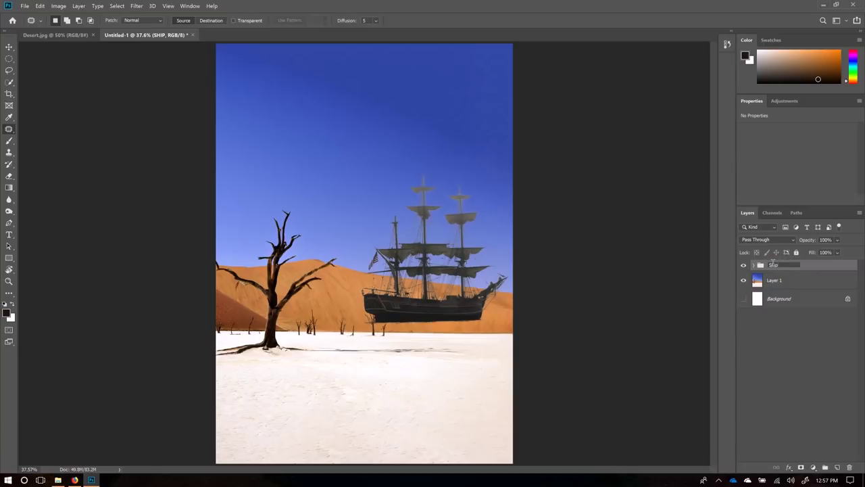
{"action": "left_click", "coordinate": [778, 328]}
{"action": "left_click", "coordinate": [754, 265]}
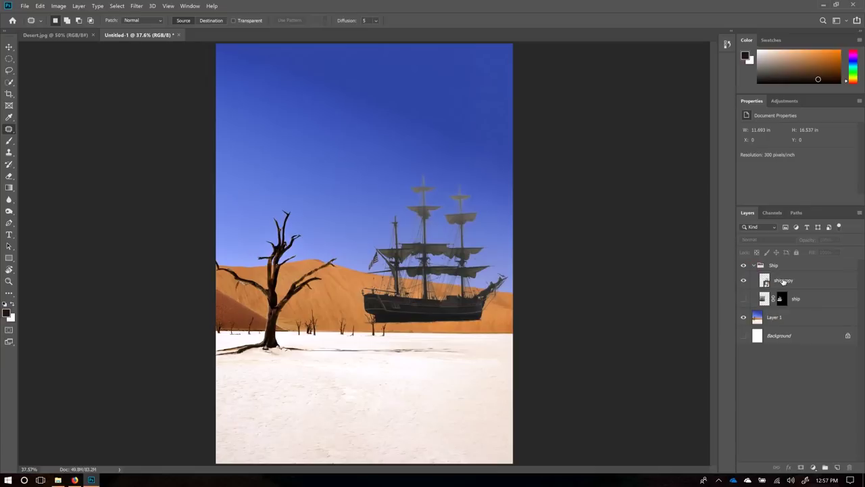
{"action": "left_click", "coordinate": [753, 265]}
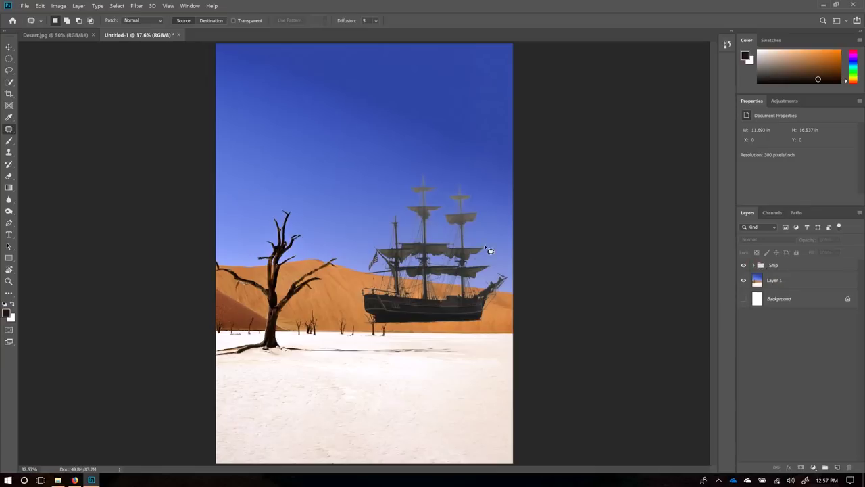
- Select the ship copy layer inside the Ship group and move the ship down onto the desert floor, to about Y 5.45 in
{"action": "key", "text": "v"}
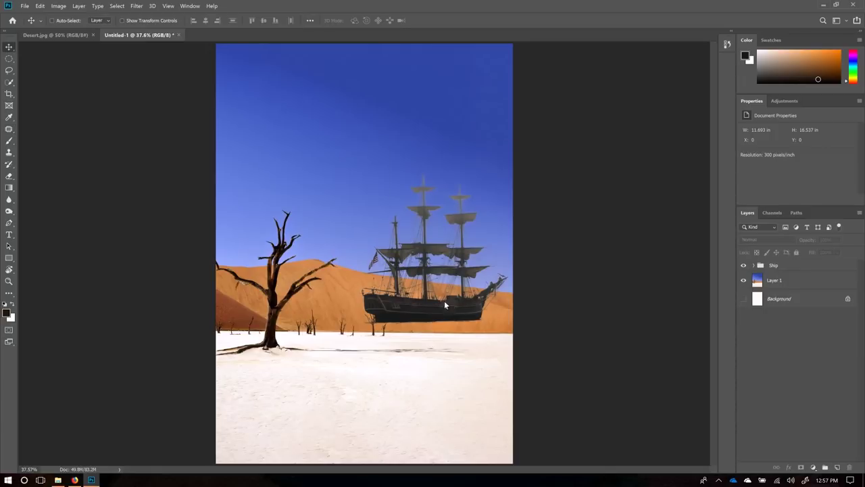
{"action": "left_click", "coordinate": [446, 304]}
{"action": "left_click", "coordinate": [471, 190]}
{"action": "left_click", "coordinate": [754, 266]}
{"action": "left_click", "coordinate": [782, 280]}
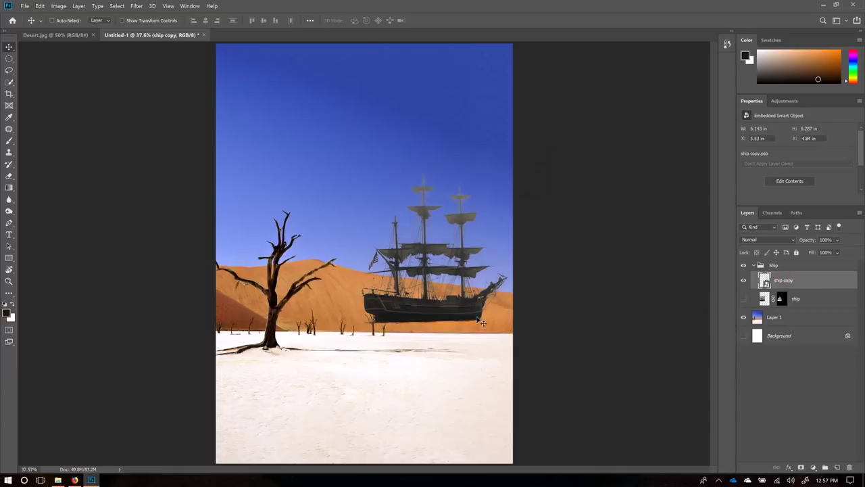
{"action": "left_click_drag", "start_coordinate": [457, 313], "coordinate": [459, 327]}
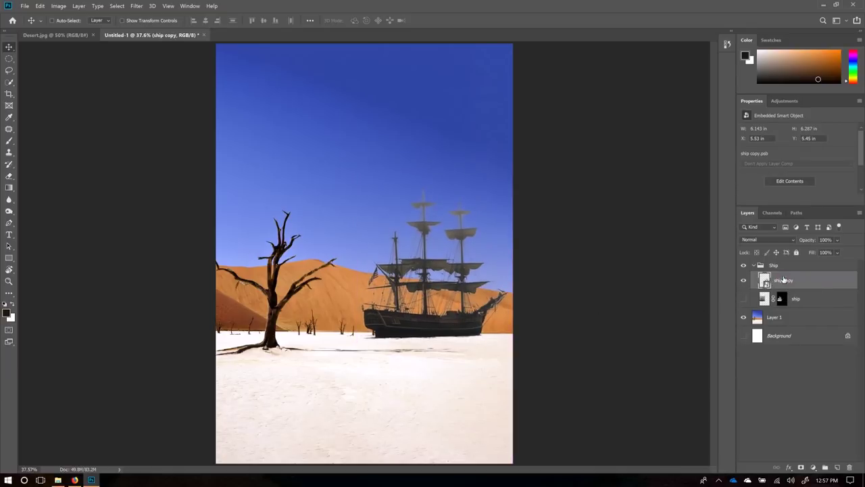
- Start a free transform on the ship copy layer and flip the ship horizontally
{"action": "right_click", "coordinate": [457, 327]}
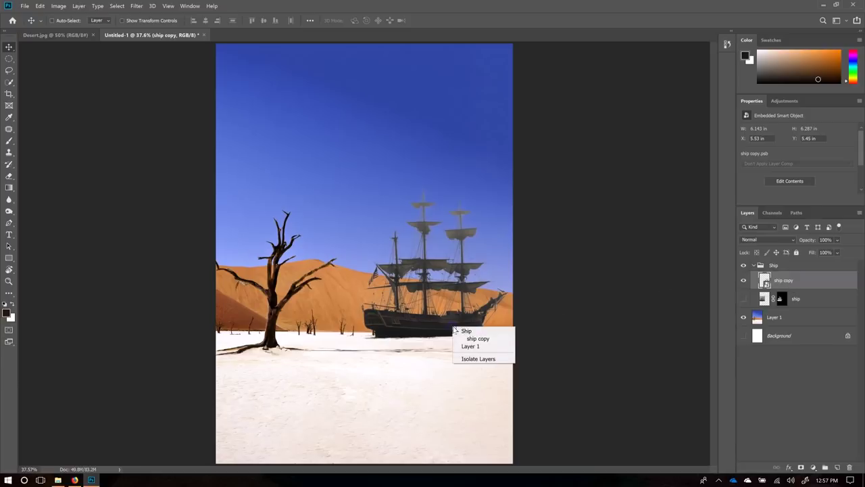
{"action": "left_click", "coordinate": [473, 338]}
{"action": "key", "text": "ctrl+t"}
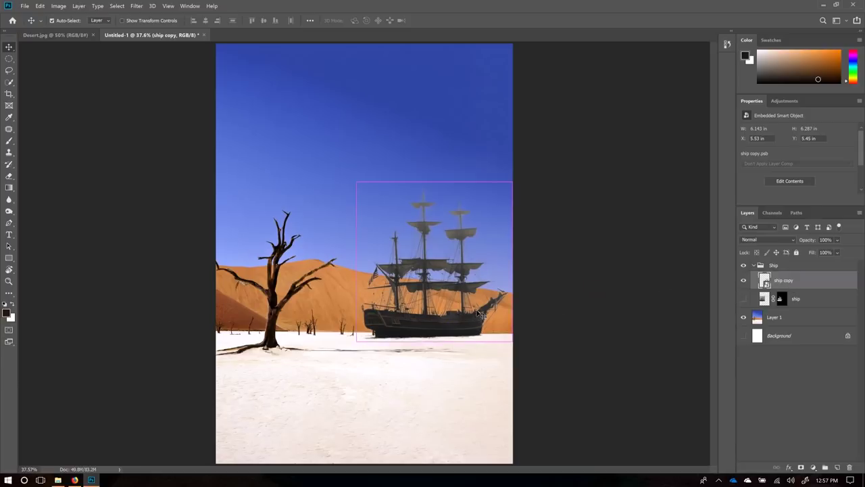
{"action": "right_click", "coordinate": [460, 325]}
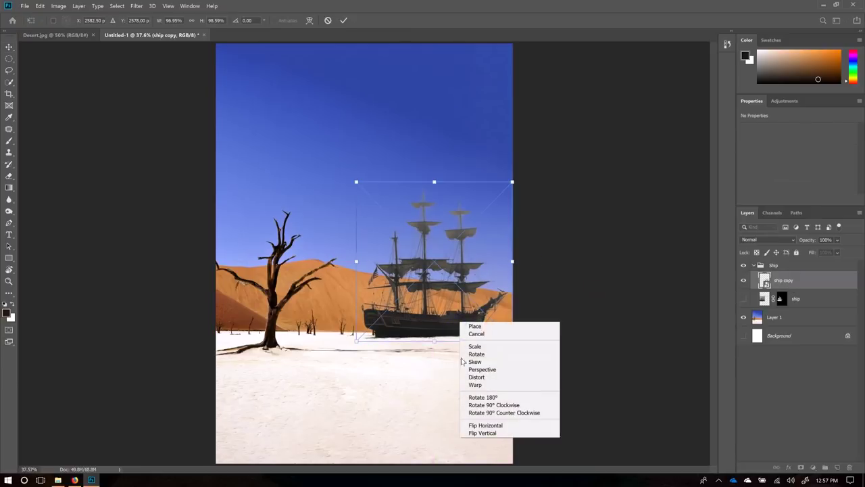
{"action": "left_click", "coordinate": [480, 423]}
{"action": "mouse_move", "coordinate": [459, 330]}
{"action": "left_mouse_down"}
{"action": "mouse_move", "coordinate": [459, 338]}
{"action": "mouse_move", "coordinate": [457, 331]}
{"action": "left_mouse_up"}
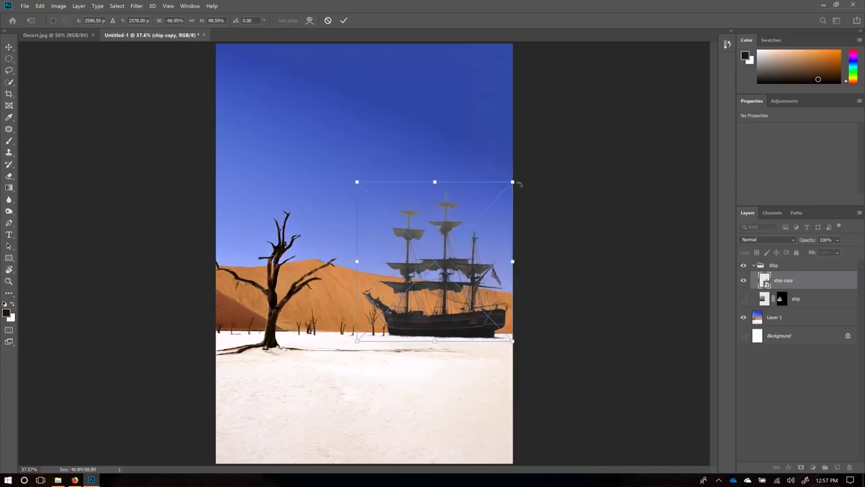
- Scale the flipped ship down to about 71%, set it on the sand near the canvas's right edge, and apply the transform
{"action": "left_click_drag", "start_coordinate": [512, 182], "coordinate": [487, 232]}
{"action": "left_click_drag", "start_coordinate": [418, 331], "coordinate": [443, 330]}
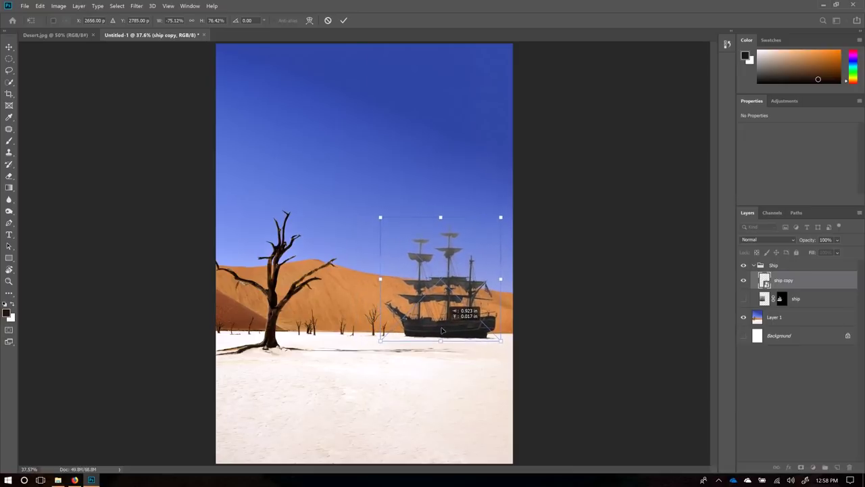
{"action": "left_click_drag", "start_coordinate": [500, 216], "coordinate": [497, 224]}
{"action": "left_click_drag", "start_coordinate": [436, 325], "coordinate": [444, 326]}
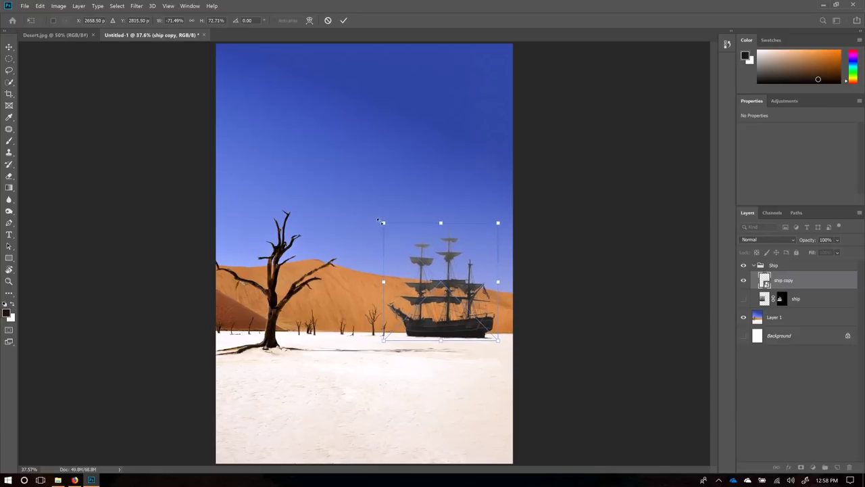
{"action": "left_click_drag", "start_coordinate": [380, 220], "coordinate": [382, 222]}
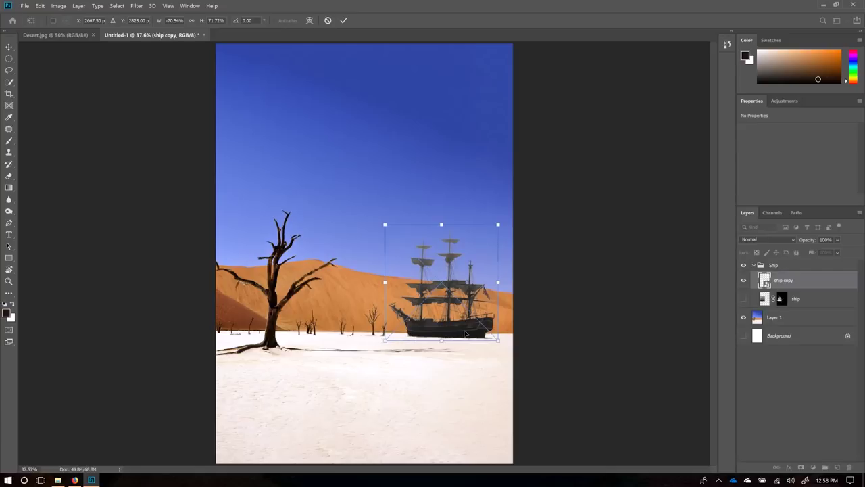
{"action": "left_click_drag", "start_coordinate": [464, 332], "coordinate": [476, 335]}
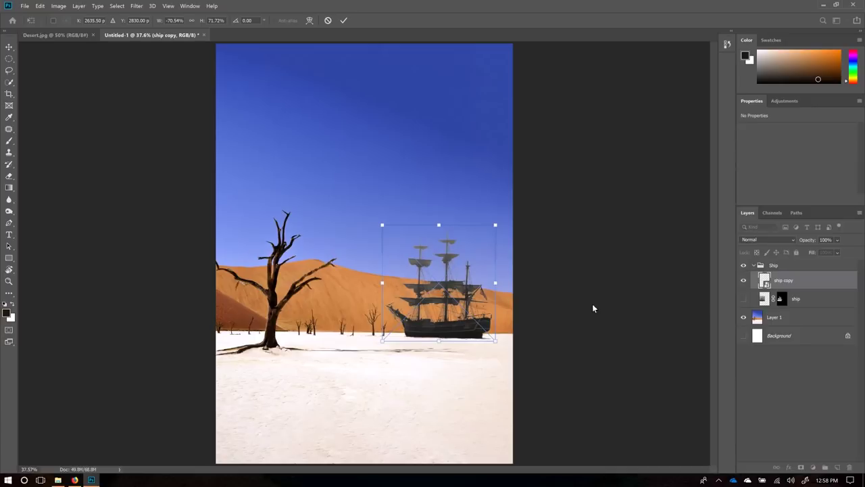
{"action": "key", "text": "Return"}
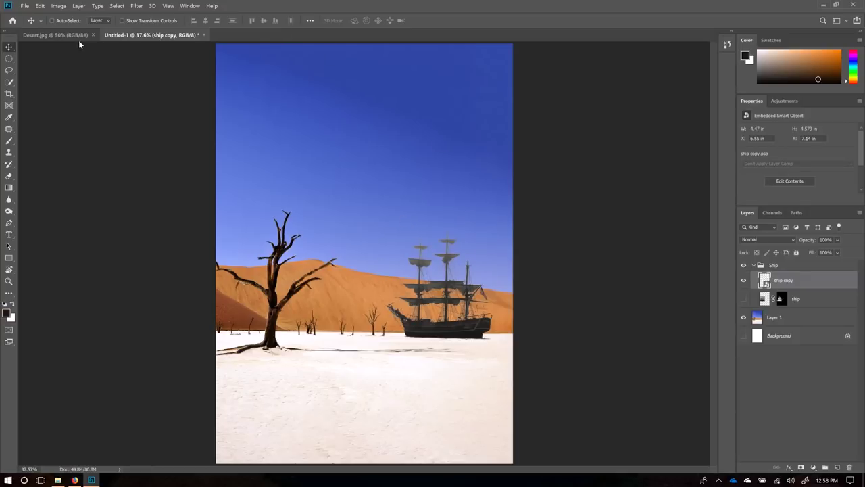
- Switch to File Explorer and open adventure-1839220.jpg from the Photoshop folder in Photoshop
{"action": "left_click", "coordinate": [58, 481]}
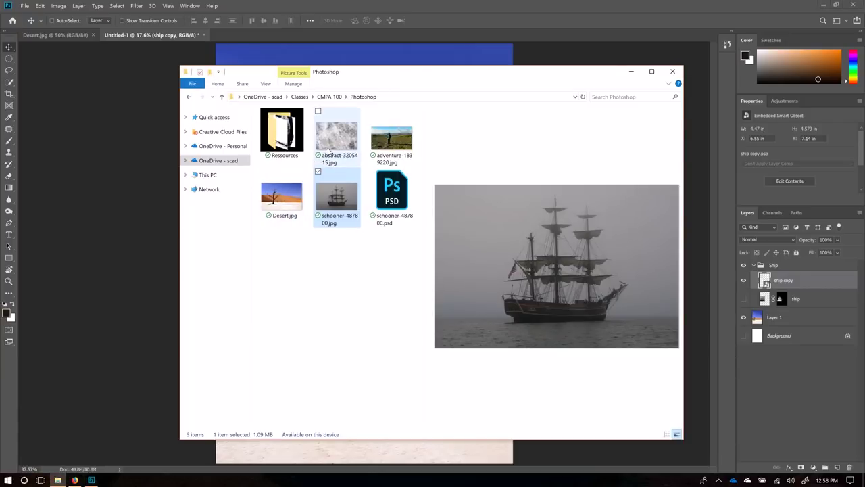
{"action": "right_click", "coordinate": [384, 142]}
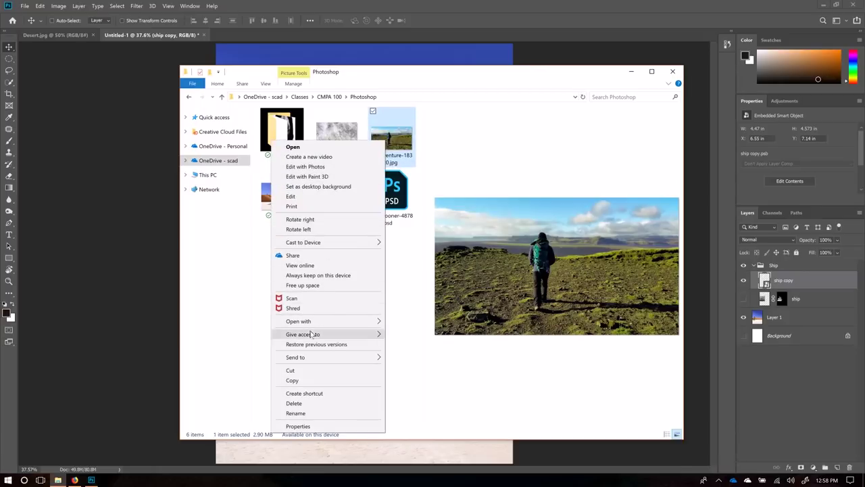
{"action": "mouse_move", "coordinate": [312, 322]}
{"action": "left_click", "coordinate": [192, 331]}
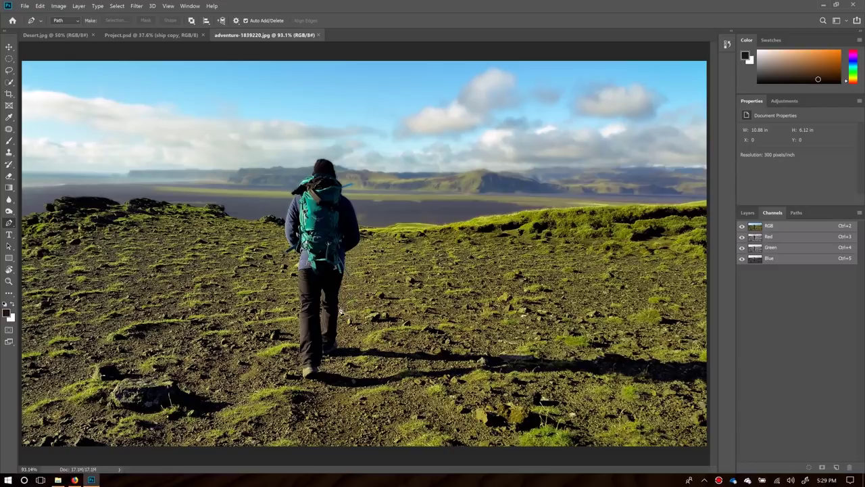
- Practise a closed six-point path with straight segments on the hiker's left trouser leg using the Pen tool, and delete the work path
{"action": "scroll", "coordinate": [323, 327], "scroll_direction": "up", "scroll_amount": 5}
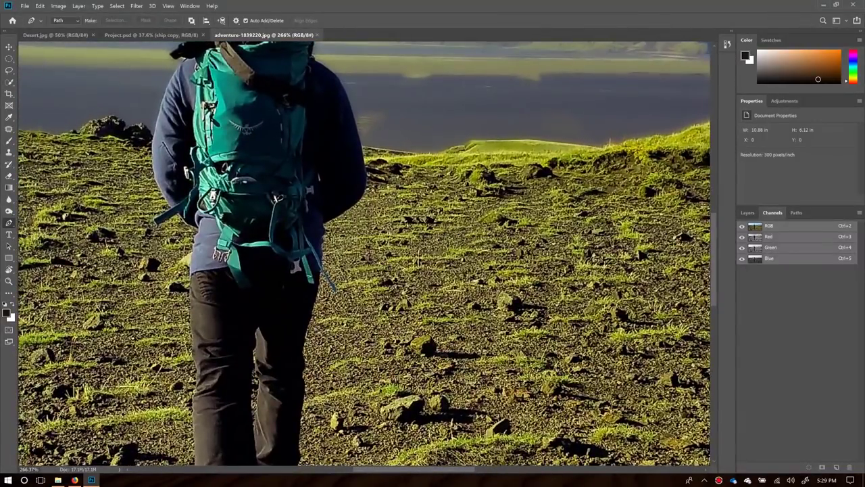
{"action": "scroll", "coordinate": [295, 390], "scroll_direction": "down", "scroll_amount": 8}
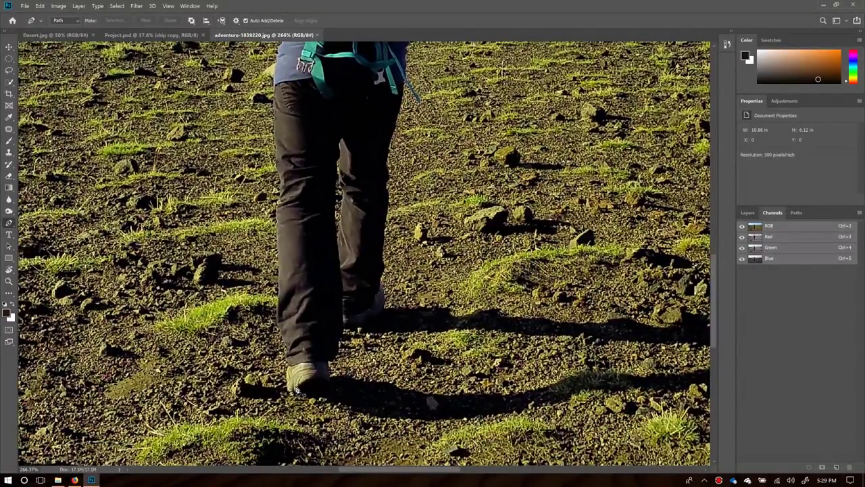
{"action": "scroll", "coordinate": [295, 390], "scroll_direction": "up", "scroll_amount": 2}
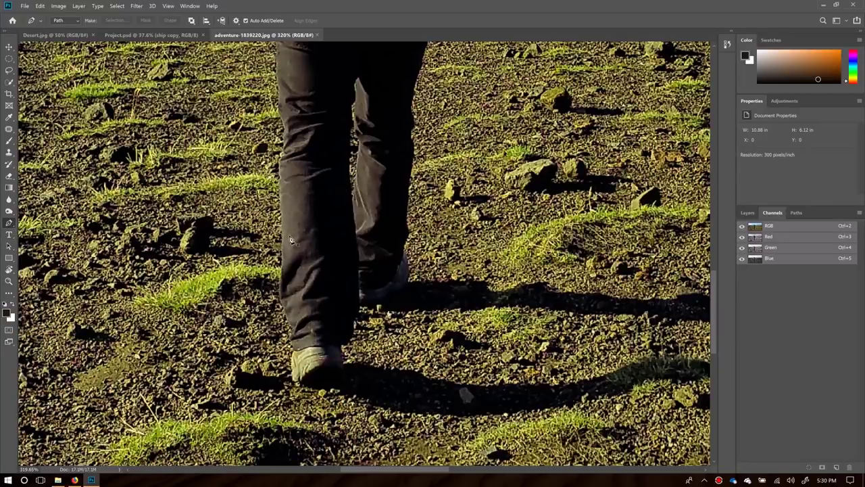
{"action": "left_click", "coordinate": [307, 206]}
{"action": "left_click_drag", "start_coordinate": [302, 173], "coordinate": [322, 170]}
{"action": "left_click", "coordinate": [349, 210]}
{"action": "left_click", "coordinate": [328, 235]}
{"action": "left_click", "coordinate": [324, 212]}
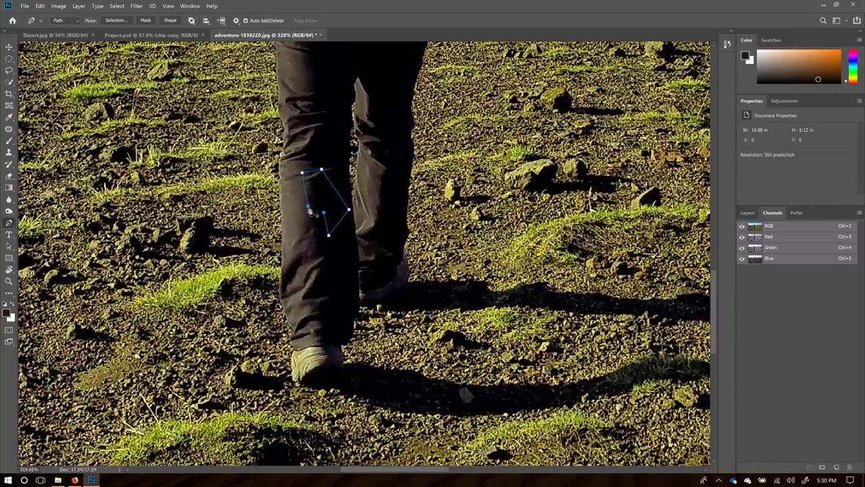
{"action": "left_click", "coordinate": [308, 207]}
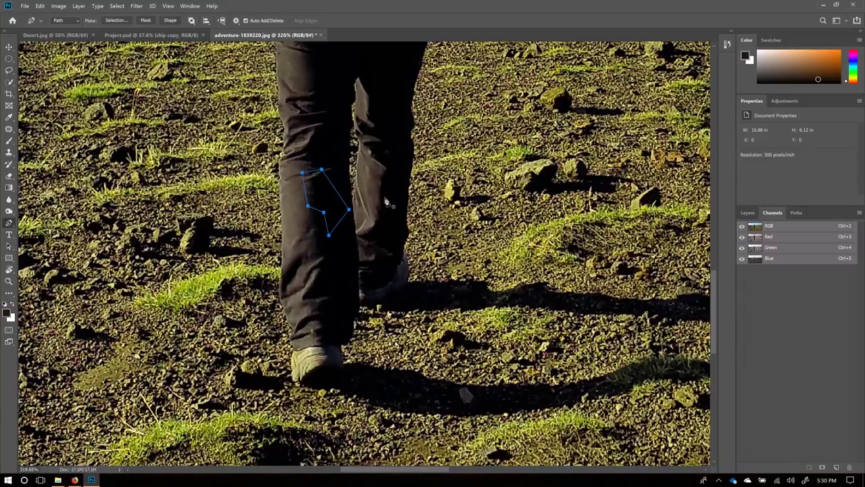
{"action": "left_click", "coordinate": [798, 213]}
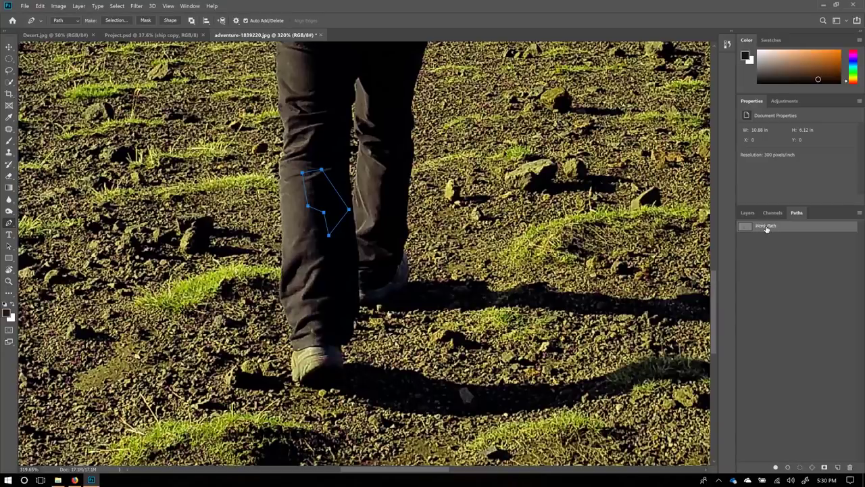
{"action": "key", "text": "Delete"}
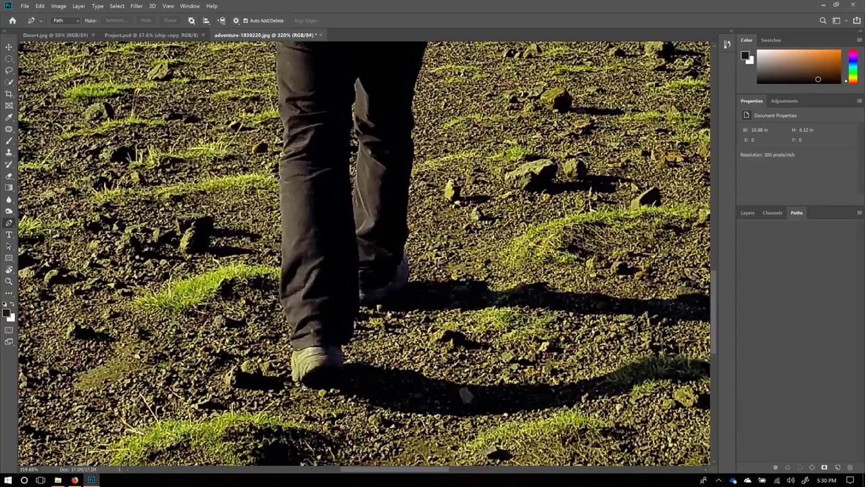
- Practise a curved, irregular Pen path on the lower left trouser leg and delete it
{"action": "left_click", "coordinate": [295, 265]}
{"action": "left_click", "coordinate": [299, 233]}
{"action": "left_click", "coordinate": [303, 201]}
{"action": "left_click", "coordinate": [322, 225]}
{"action": "left_click", "coordinate": [333, 235]}
{"action": "left_click", "coordinate": [321, 258]}
{"action": "left_click", "coordinate": [322, 274]}
{"action": "left_click", "coordinate": [311, 291]}
{"action": "left_click", "coordinate": [300, 282]}
{"action": "left_click_drag", "start_coordinate": [285, 270], "coordinate": [279, 278]}
{"action": "left_click_drag", "start_coordinate": [288, 246], "coordinate": [297, 244]}
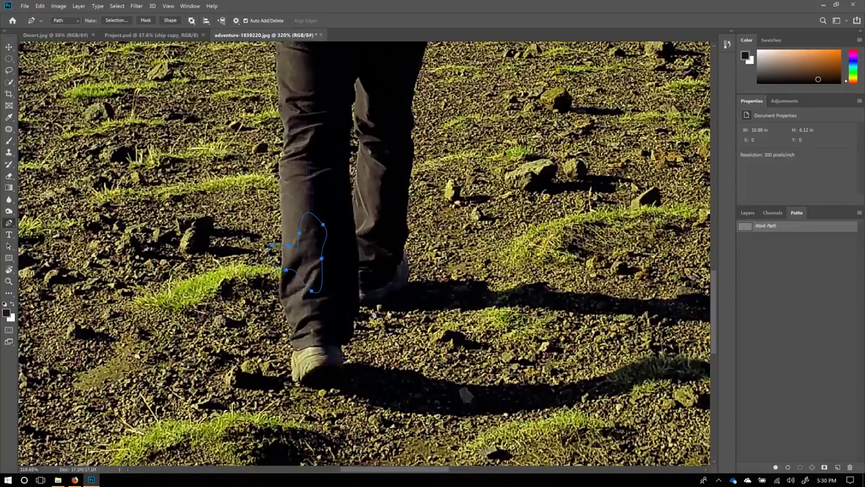
{"action": "key", "text": "Delete"}
{"action": "key", "text": "Delete"}
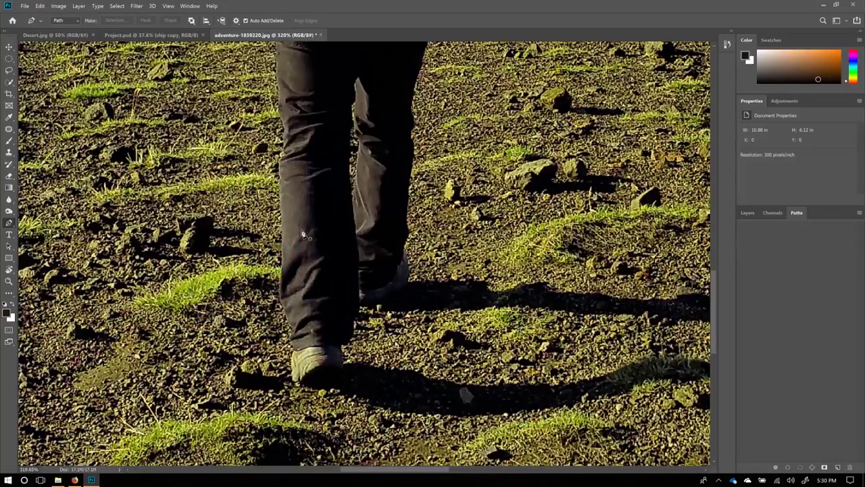
- Practise a short open, wave-shaped path across the left trouser leg with curve handles and remove it
{"action": "left_click_drag", "start_coordinate": [294, 200], "coordinate": [325, 201]}
{"action": "left_click_drag", "start_coordinate": [342, 232], "coordinate": [342, 243]}
{"action": "left_click_drag", "start_coordinate": [350, 215], "coordinate": [346, 196]}
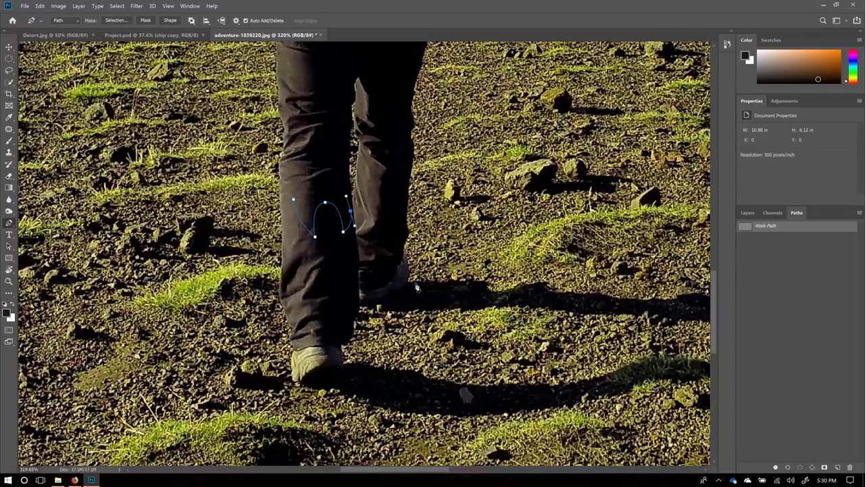
{"action": "key", "text": "BackSpace"}
{"action": "key", "text": "BackSpace"}
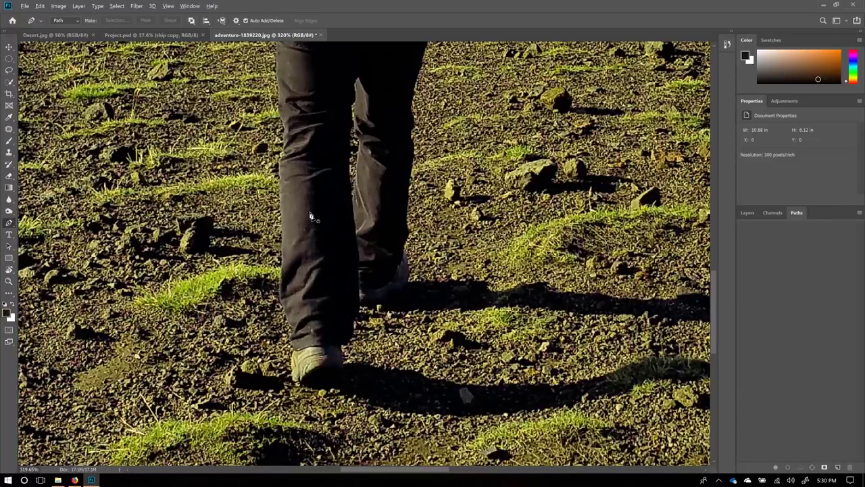
- Try tracing the outer left edge of the hiker's left trouser leg with Pen anchor points, and delete the trial path
{"action": "left_click_drag", "start_coordinate": [304, 201], "coordinate": [307, 242]}
{"action": "left_click", "coordinate": [283, 250]}
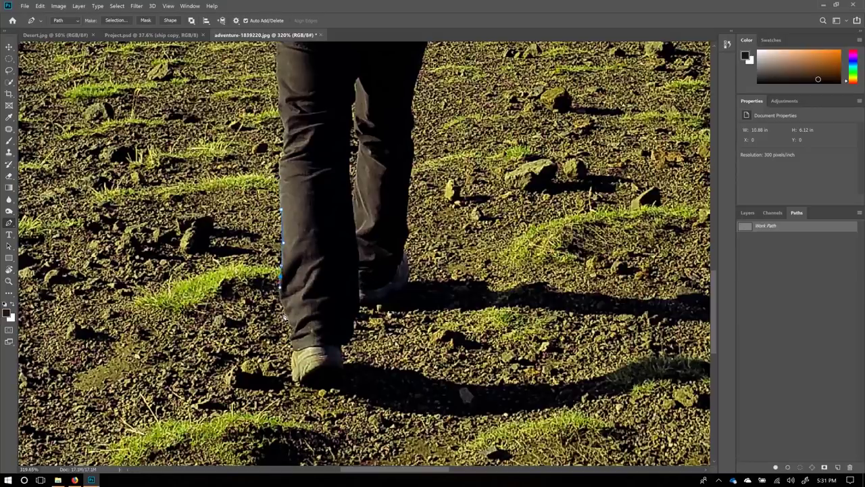
{"action": "left_click", "coordinate": [280, 316]}
{"action": "left_click_drag", "start_coordinate": [296, 262], "coordinate": [315, 279]}
{"action": "key", "text": "Delete"}
{"action": "key", "text": "Delete"}
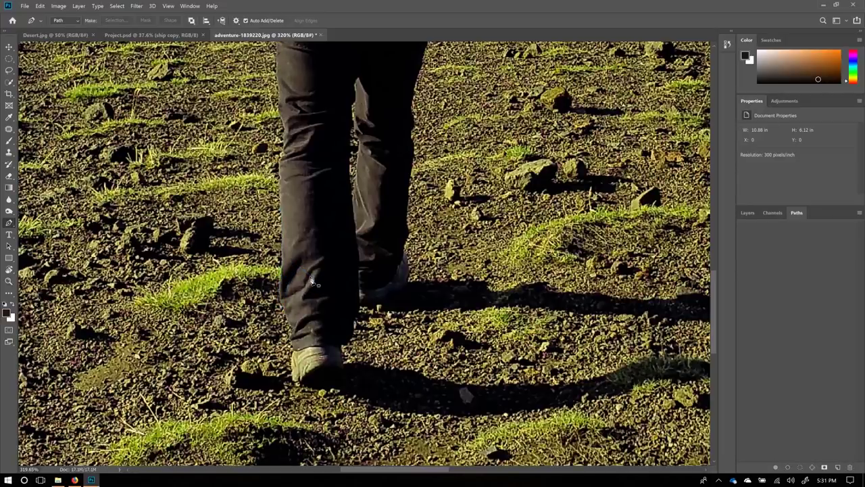
- Start a new Pen path at the sole of the hiker's left shoe and trace up the heel and trouser cuff
{"action": "left_click_drag", "start_coordinate": [326, 134], "coordinate": [331, 325]}
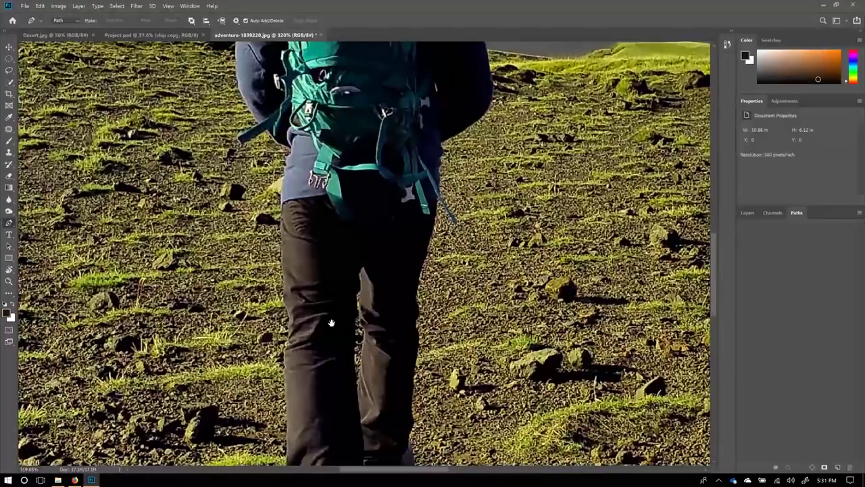
{"action": "left_click_drag", "start_coordinate": [323, 388], "coordinate": [338, 311]}
{"action": "scroll", "coordinate": [336, 291], "scroll_direction": "up", "scroll_amount": 8}
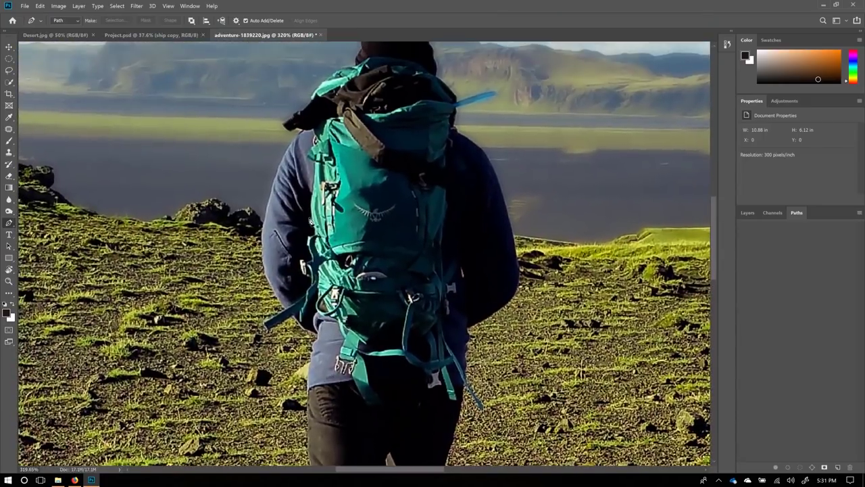
{"action": "left_click_drag", "start_coordinate": [349, 168], "coordinate": [383, 247]}
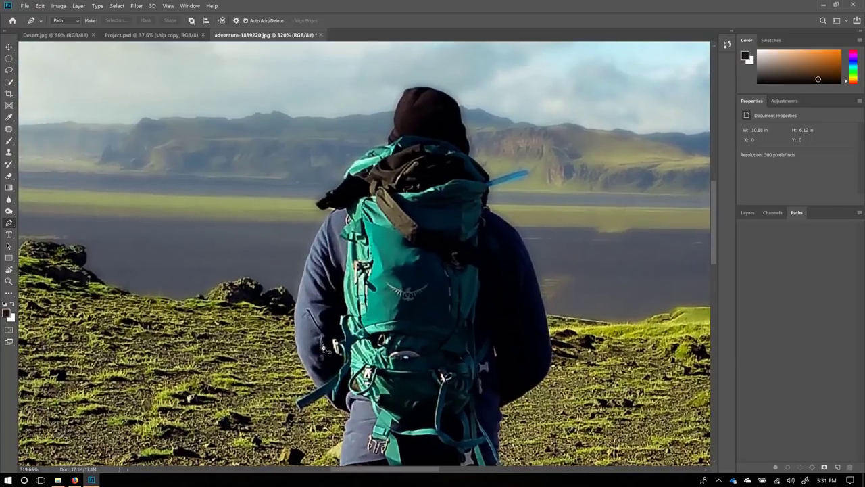
{"action": "left_click_drag", "start_coordinate": [436, 397], "coordinate": [414, 244]}
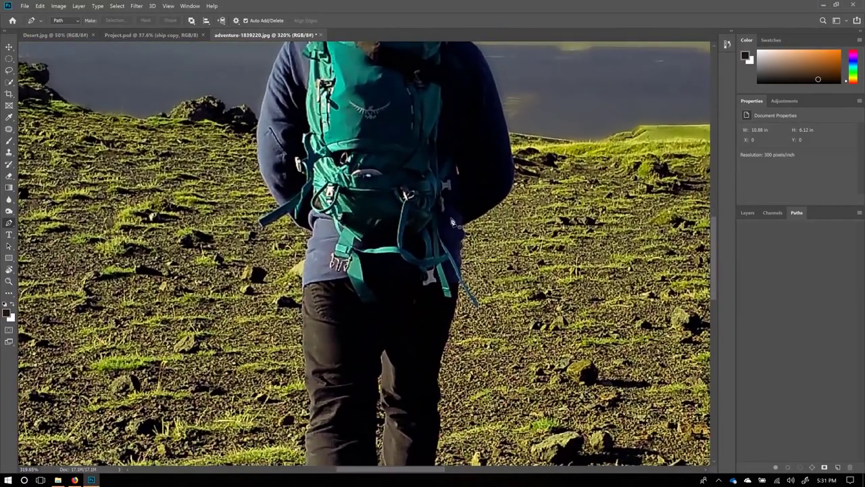
{"action": "left_click_drag", "start_coordinate": [364, 373], "coordinate": [359, 190]}
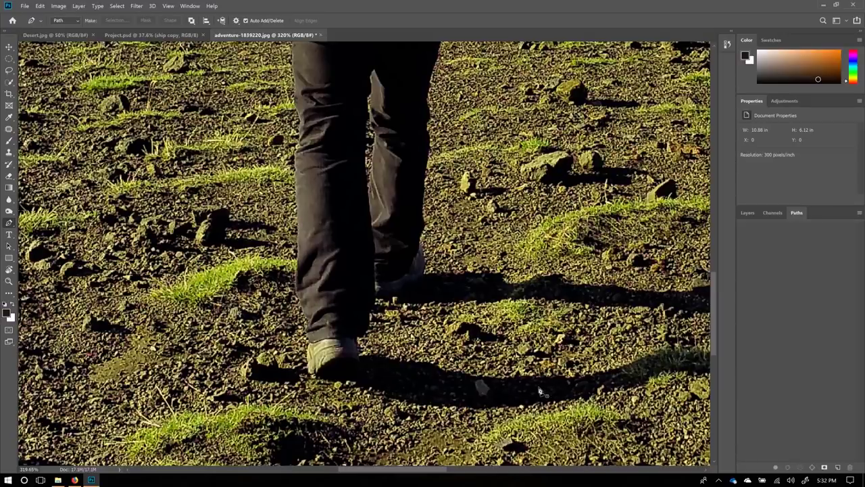
{"action": "left_click", "coordinate": [320, 377]}
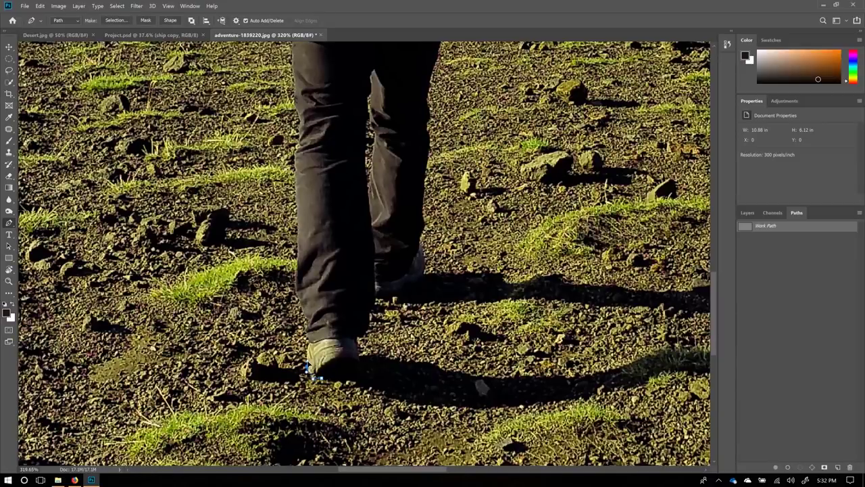
{"action": "left_click", "coordinate": [308, 346]}
{"action": "scroll", "coordinate": [307, 346], "scroll_direction": "up", "scroll_amount": 5}
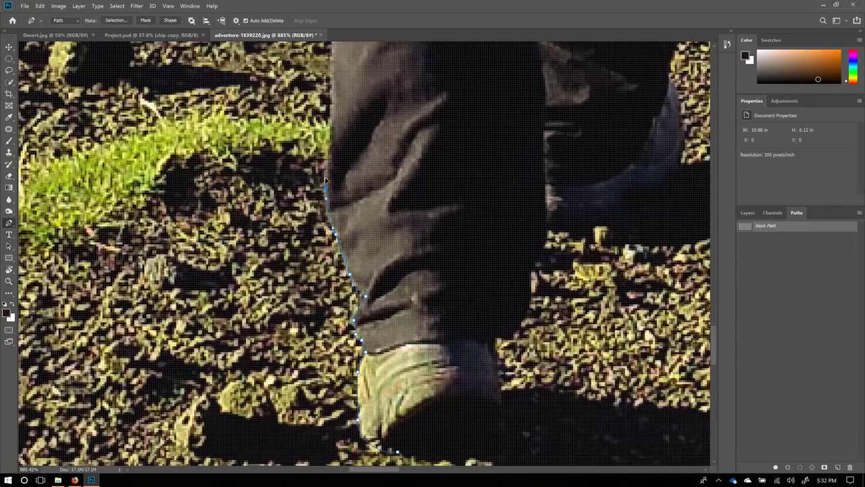
- Continue the path with curved anchor points up the outer edge of the left trouser leg to the folds at the knee
{"action": "left_click_drag", "start_coordinate": [326, 168], "coordinate": [341, 196]}
{"action": "left_click_drag", "start_coordinate": [341, 164], "coordinate": [362, 270]}
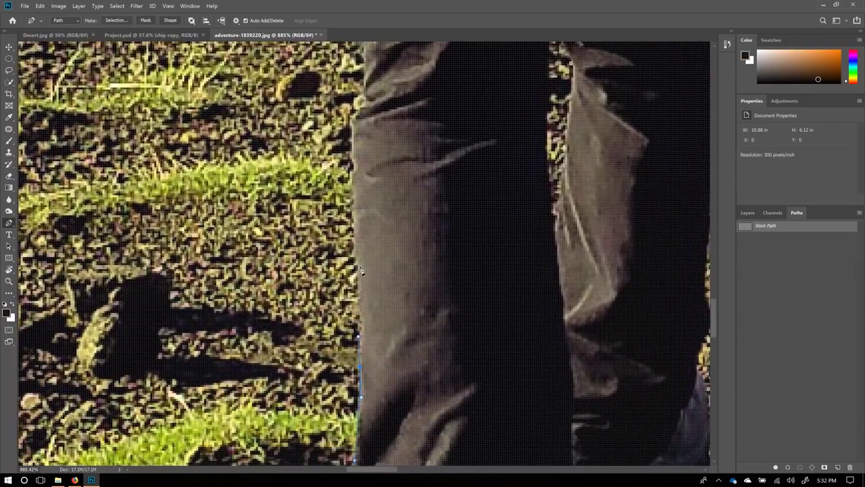
{"action": "left_click", "coordinate": [354, 206]}
{"action": "left_click_drag", "start_coordinate": [354, 206], "coordinate": [354, 165]}
{"action": "left_click_drag", "start_coordinate": [350, 151], "coordinate": [364, 258]}
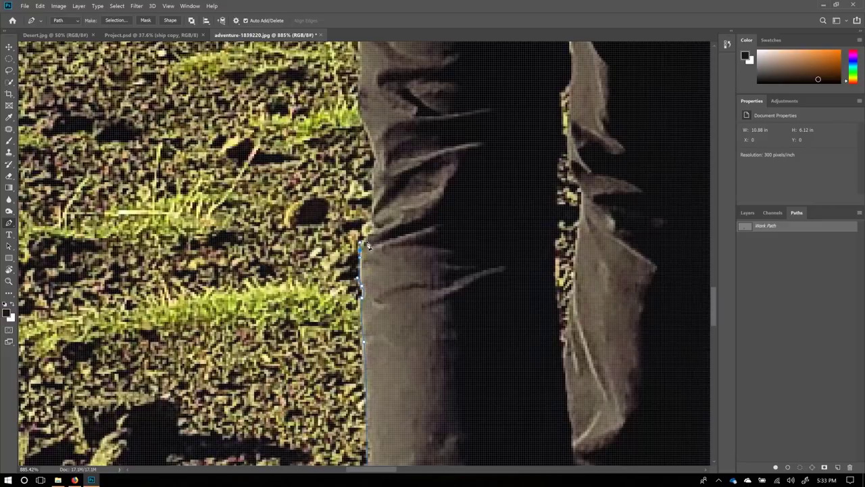
- Trace the path around the folds on the outer edge of the left knee, redoing the misplaced anchor above them
{"action": "left_click", "coordinate": [370, 233]}
{"action": "left_click", "coordinate": [371, 214]}
{"action": "left_click", "coordinate": [373, 162]}
{"action": "left_click", "coordinate": [359, 112]}
{"action": "key", "text": "ctrl+z"}
{"action": "left_click", "coordinate": [364, 127]}
{"action": "left_click_drag", "start_coordinate": [364, 125], "coordinate": [378, 339]}
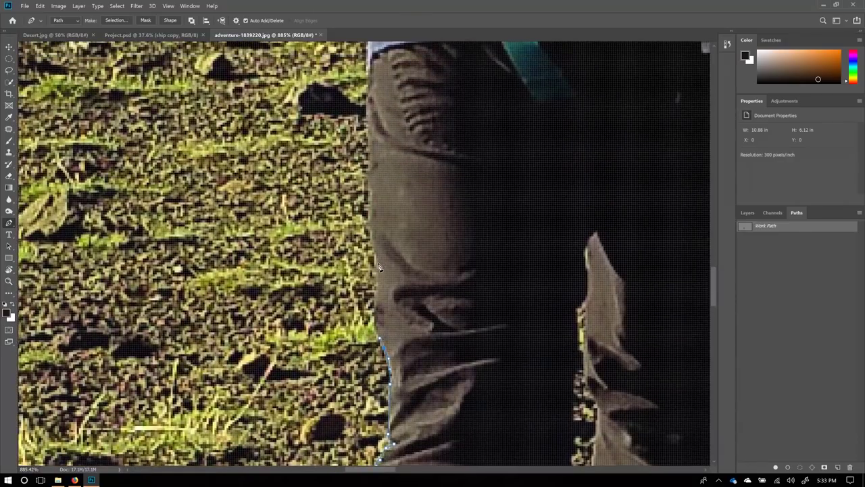
- Extend the path along the outer edge of the left thigh up to the jacket hem
{"action": "left_click", "coordinate": [376, 286]}
{"action": "left_click_drag", "start_coordinate": [377, 269], "coordinate": [381, 267]}
{"action": "left_click", "coordinate": [369, 206]}
{"action": "left_click_drag", "start_coordinate": [373, 198], "coordinate": [373, 197]}
{"action": "scroll", "coordinate": [372, 196], "scroll_direction": "up", "scroll_amount": 3}
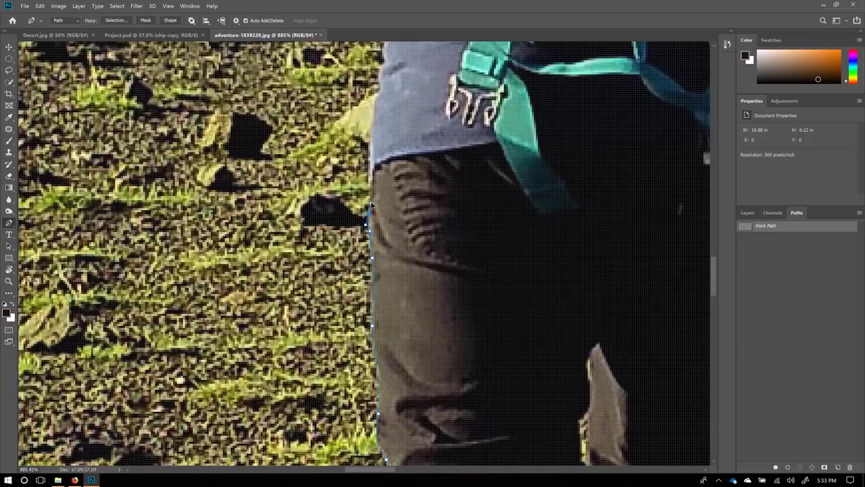
{"action": "left_click_drag", "start_coordinate": [371, 200], "coordinate": [372, 162]}
{"action": "scroll", "coordinate": [379, 145], "scroll_direction": "up", "scroll_amount": 3}
- Carry the path across the lower back with straight segments, from the jacket hem over the backpack buckle to the jacket's right side
{"action": "left_click", "coordinate": [469, 136]}
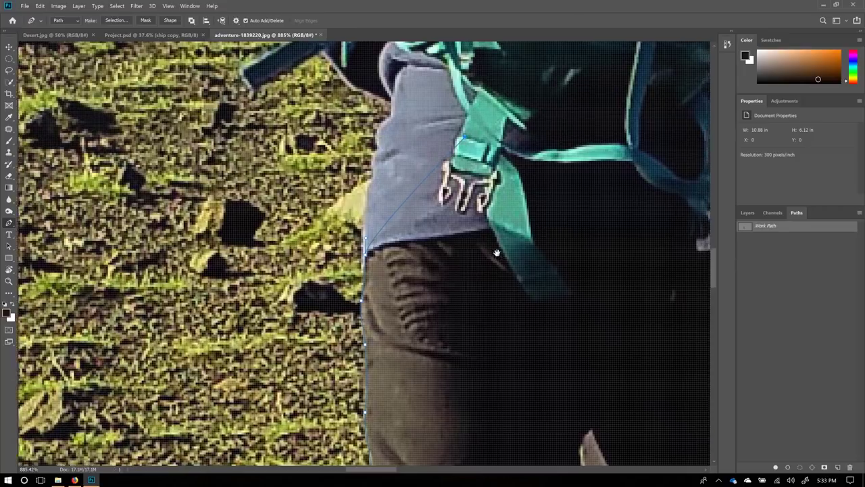
{"action": "left_click_drag", "start_coordinate": [536, 226], "coordinate": [367, 300]}
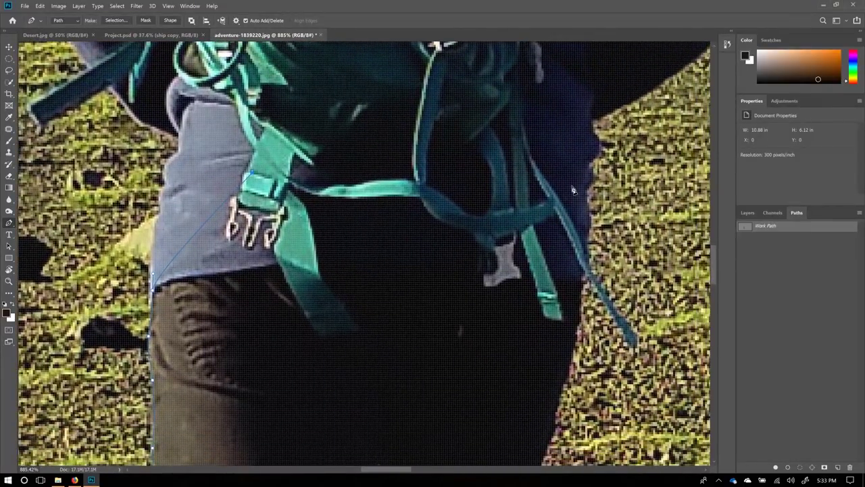
{"action": "left_click", "coordinate": [571, 190]}
{"action": "left_click_drag", "start_coordinate": [552, 288], "coordinate": [427, 241]}
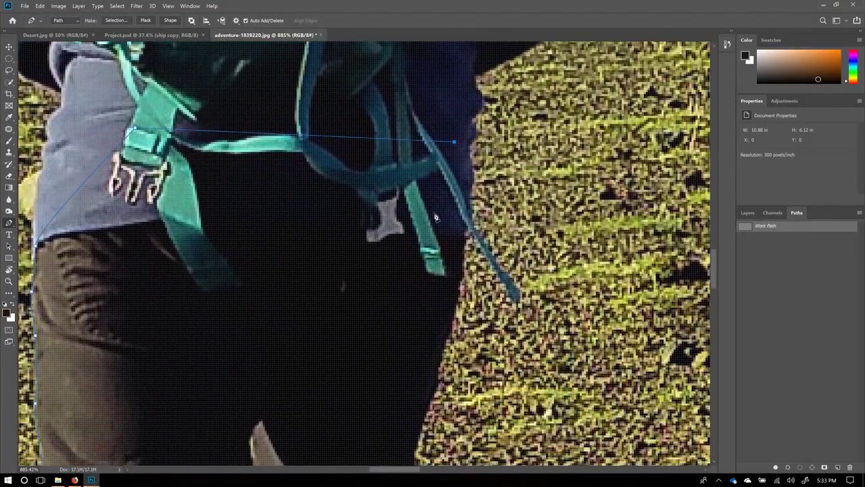
- Trace the path down the right edge of the jacket and around the dangling backpack strap
{"action": "left_click", "coordinate": [472, 165]}
{"action": "left_click", "coordinate": [475, 172]}
{"action": "left_click", "coordinate": [473, 184]}
{"action": "left_click", "coordinate": [469, 196]}
{"action": "left_click", "coordinate": [472, 209]}
{"action": "left_click", "coordinate": [473, 222]}
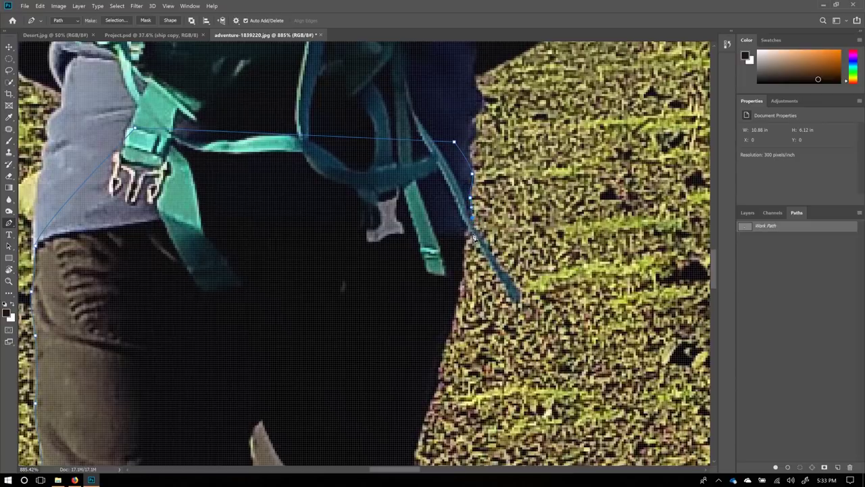
{"action": "left_click", "coordinate": [498, 269]}
{"action": "left_click", "coordinate": [517, 297]}
{"action": "scroll", "coordinate": [438, 310], "scroll_direction": "down", "scroll_amount": 3}
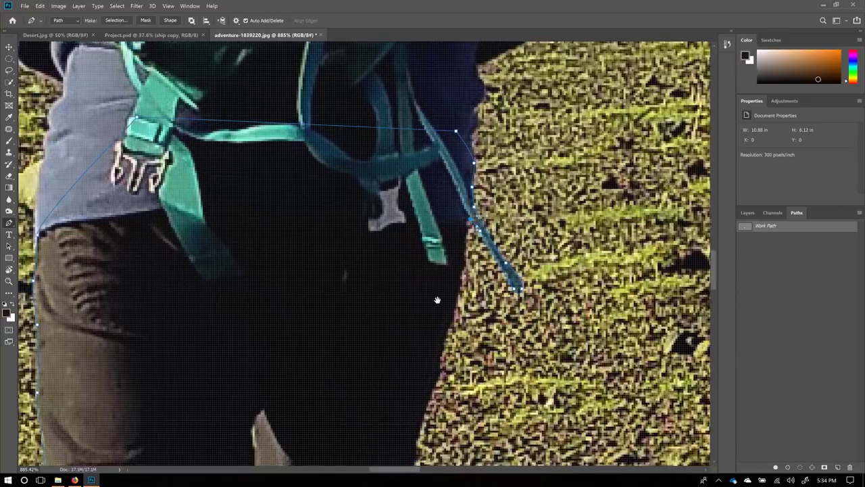
- Continue the path from the strap down the outer edge of the right thigh with curved anchor points
{"action": "left_click", "coordinate": [448, 262]}
{"action": "left_click_drag", "start_coordinate": [427, 336], "coordinate": [446, 238]}
{"action": "left_click_drag", "start_coordinate": [446, 235], "coordinate": [445, 256]}
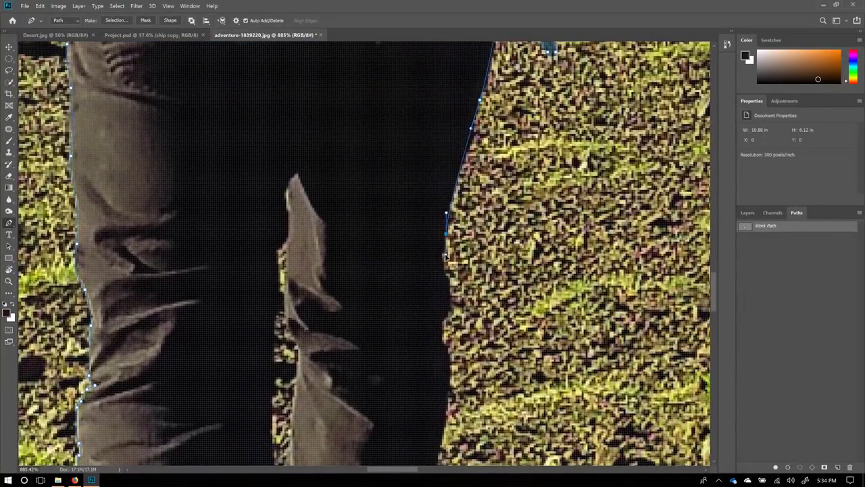
{"action": "scroll", "coordinate": [444, 261], "scroll_direction": "down", "scroll_amount": 2}
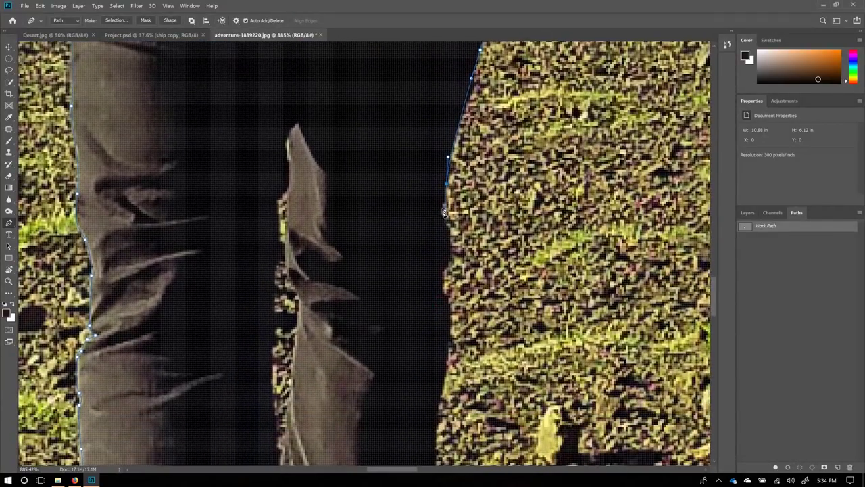
- Trace the outer edge of the right trouser leg from the knee down to just above the shoe
{"action": "left_click_drag", "start_coordinate": [444, 205], "coordinate": [445, 217]}
{"action": "left_click_drag", "start_coordinate": [452, 251], "coordinate": [453, 308]}
{"action": "left_click_drag", "start_coordinate": [424, 362], "coordinate": [433, 267]}
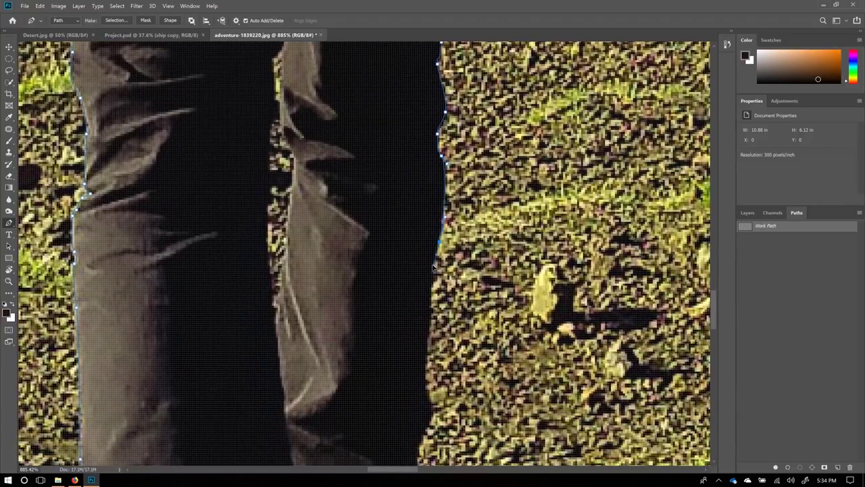
{"action": "left_click_drag", "start_coordinate": [427, 346], "coordinate": [422, 273]}
{"action": "left_click_drag", "start_coordinate": [422, 304], "coordinate": [413, 317]}
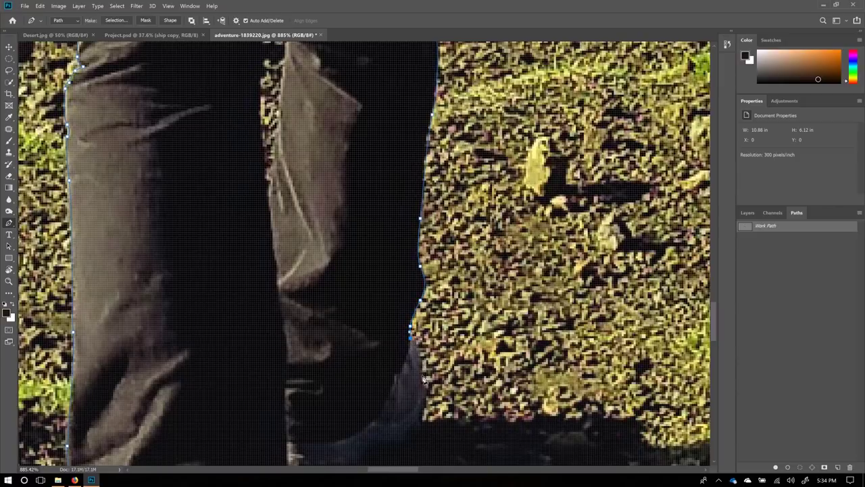
- Trace the path around the right shoe's heel and sole to the inner edge of the left trouser leg
{"action": "left_click", "coordinate": [422, 352]}
{"action": "left_click", "coordinate": [424, 382]}
{"action": "left_click", "coordinate": [430, 387]}
{"action": "left_click_drag", "start_coordinate": [404, 433], "coordinate": [319, 375]}
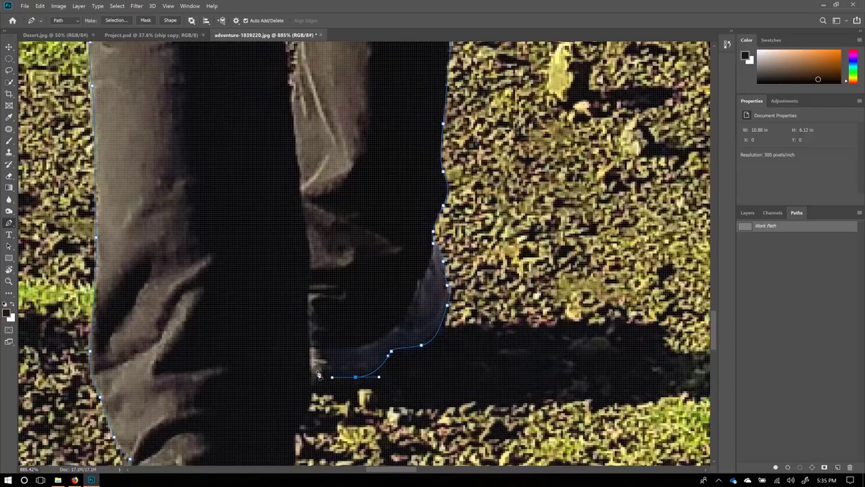
{"action": "left_click", "coordinate": [311, 373]}
- Continue the path down the inner edge of the lower left trouser leg and onto the side of the left shoe
{"action": "left_click_drag", "start_coordinate": [324, 339], "coordinate": [333, 145]}
{"action": "left_click_drag", "start_coordinate": [316, 216], "coordinate": [311, 229]}
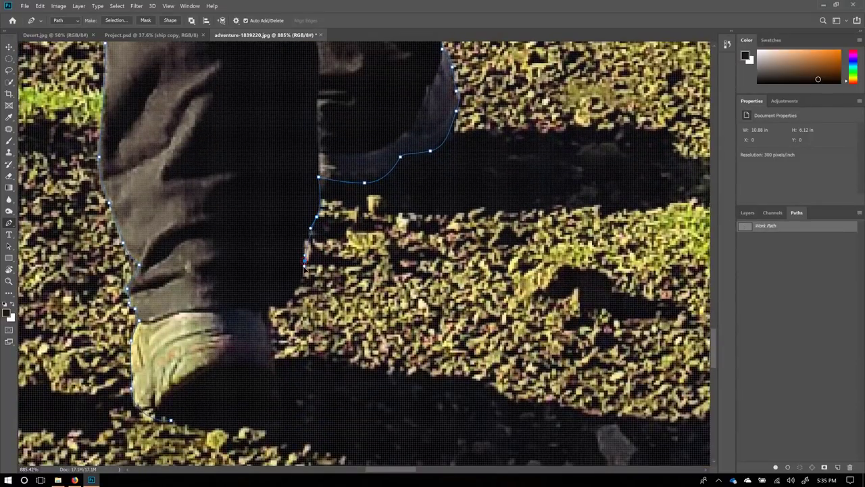
{"action": "left_click", "coordinate": [305, 247]}
{"action": "left_click", "coordinate": [293, 296]}
{"action": "left_click_drag", "start_coordinate": [289, 304], "coordinate": [287, 306]}
{"action": "left_click_drag", "start_coordinate": [272, 348], "coordinate": [274, 361]}
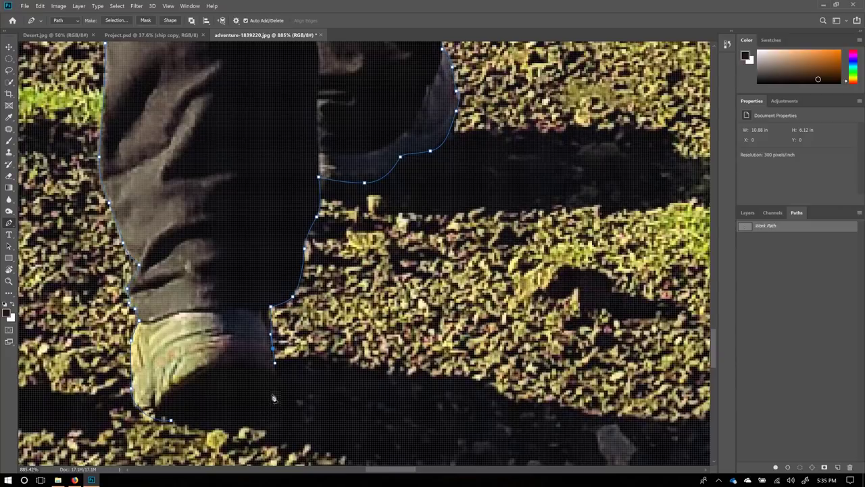
- Trace the left shoe's sole, redoing the misplaced curve, and close the path at its starting anchor point
{"action": "left_click_drag", "start_coordinate": [262, 405], "coordinate": [246, 416]}
{"action": "key", "text": "ctrl+z"}
{"action": "left_click", "coordinate": [275, 379]}
{"action": "left_click_drag", "start_coordinate": [253, 410], "coordinate": [237, 417]}
{"action": "left_click", "coordinate": [172, 422]}
{"action": "key", "text": "ctrl+0"}
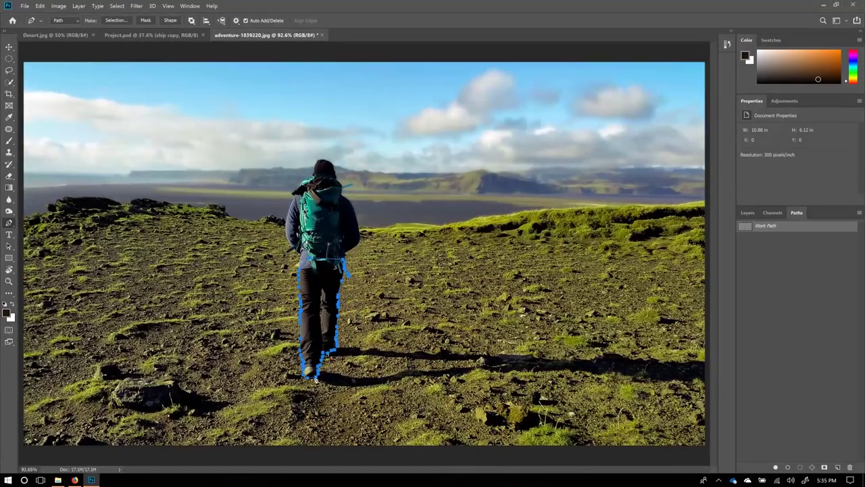
- Start a second subpath in the gap between the legs and trace up the inner edge of the left trouser leg
{"action": "key", "text": "ctrl+plus"}
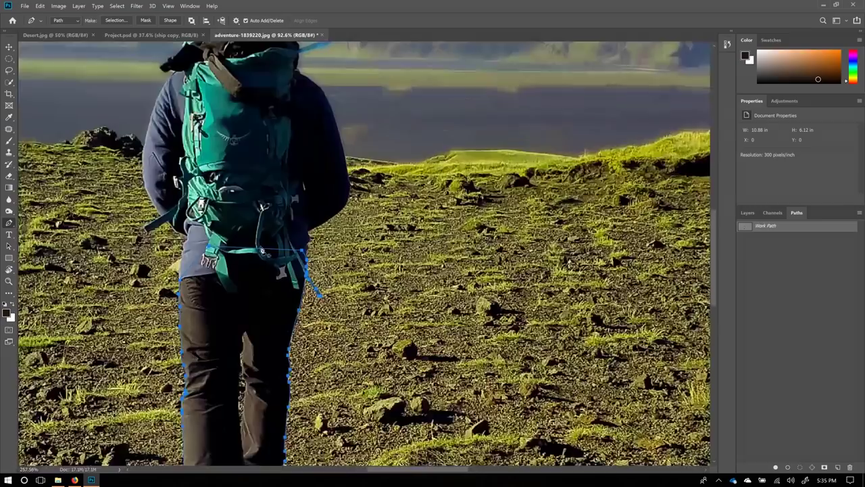
{"action": "scroll", "coordinate": [263, 251], "scroll_direction": "up", "scroll_amount": 3}
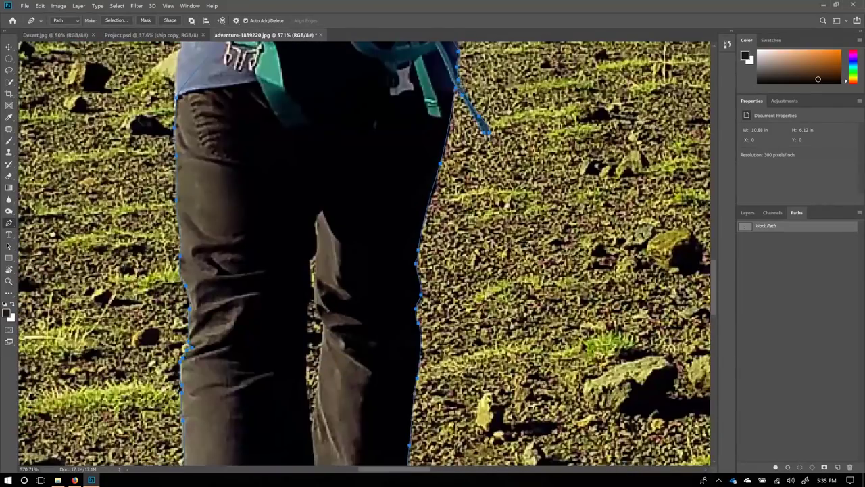
{"action": "scroll", "coordinate": [262, 251], "scroll_direction": "up", "scroll_amount": 3}
{"action": "scroll", "coordinate": [390, 360], "scroll_direction": "down", "scroll_amount": 3}
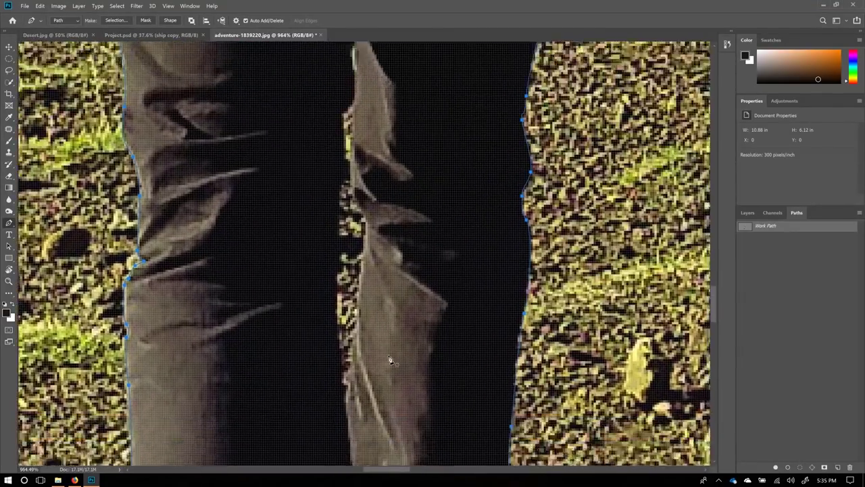
{"action": "scroll", "coordinate": [390, 360], "scroll_direction": "down", "scroll_amount": 3}
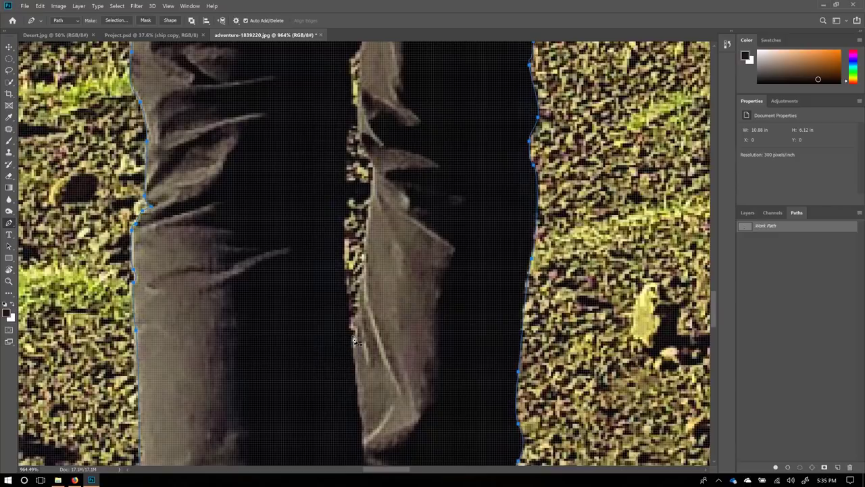
{"action": "left_click", "coordinate": [351, 322]}
{"action": "left_click_drag", "start_coordinate": [348, 227], "coordinate": [341, 309]}
{"action": "left_click", "coordinate": [352, 226]}
{"action": "left_click", "coordinate": [349, 171]}
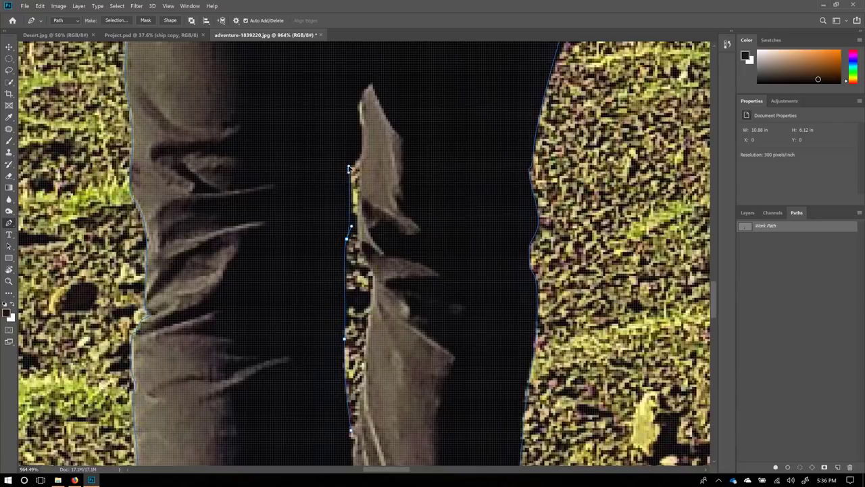
- Trace the top of the gap and down the right leg's inner edge, and close the subpath at its start
{"action": "left_click", "coordinate": [363, 154]}
{"action": "left_click_drag", "start_coordinate": [360, 202], "coordinate": [359, 216]}
{"action": "left_click_drag", "start_coordinate": [362, 250], "coordinate": [365, 264]}
{"action": "scroll", "coordinate": [367, 338], "scroll_direction": "down", "scroll_amount": 3}
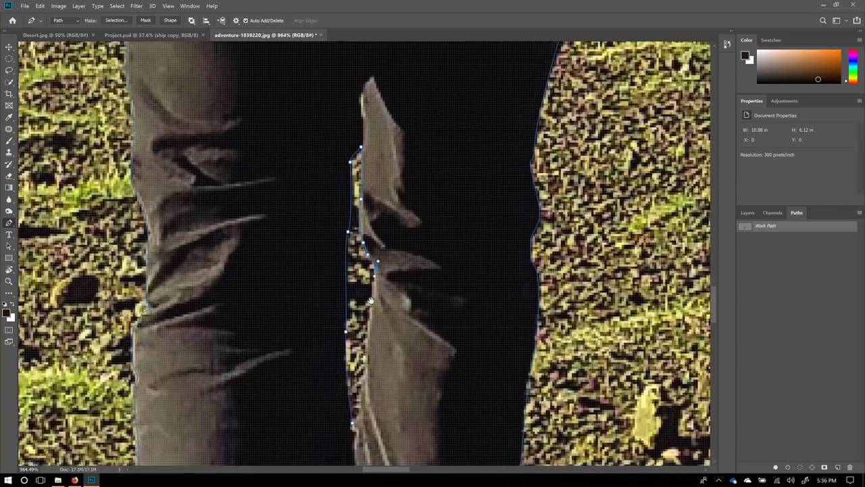
{"action": "left_click_drag", "start_coordinate": [374, 240], "coordinate": [377, 259]}
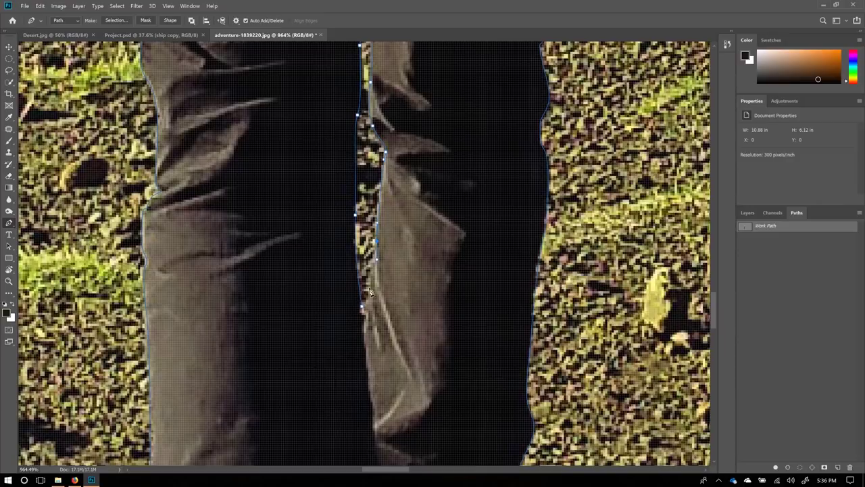
{"action": "mouse_move", "coordinate": [364, 302]}
{"action": "left_mouse_down"}
{"action": "mouse_move", "coordinate": [372, 303]}
{"action": "mouse_move", "coordinate": [363, 311]}
{"action": "left_mouse_up"}
{"action": "scroll", "coordinate": [367, 91], "scroll_direction": "up", "scroll_amount": 3}
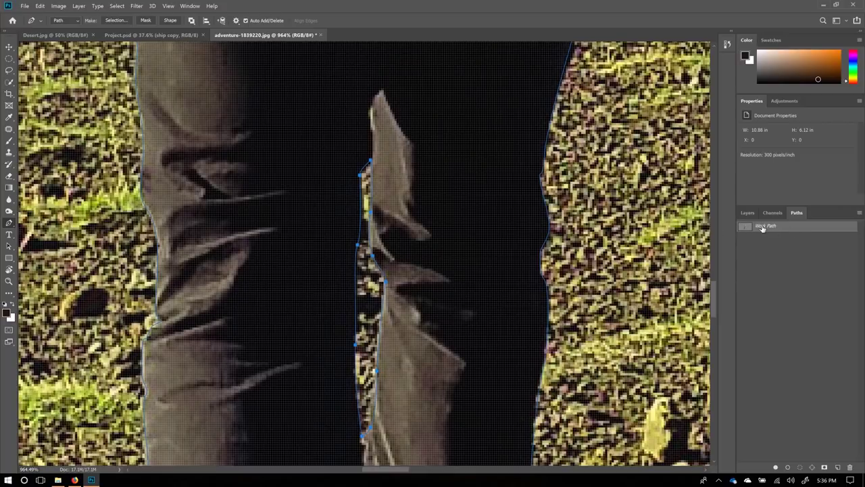
- Load the work path as a selection, fit the image in view, and activate the Quick Selection tool
{"action": "mouse_move", "coordinate": [744, 228]}
{"action": "left_mouse_down"}
{"action": "mouse_move", "coordinate": [766, 230]}
{"action": "mouse_move", "coordinate": [750, 231]}
{"action": "left_mouse_up"}
{"action": "left_click_drag", "start_coordinate": [748, 230], "coordinate": [746, 228]}
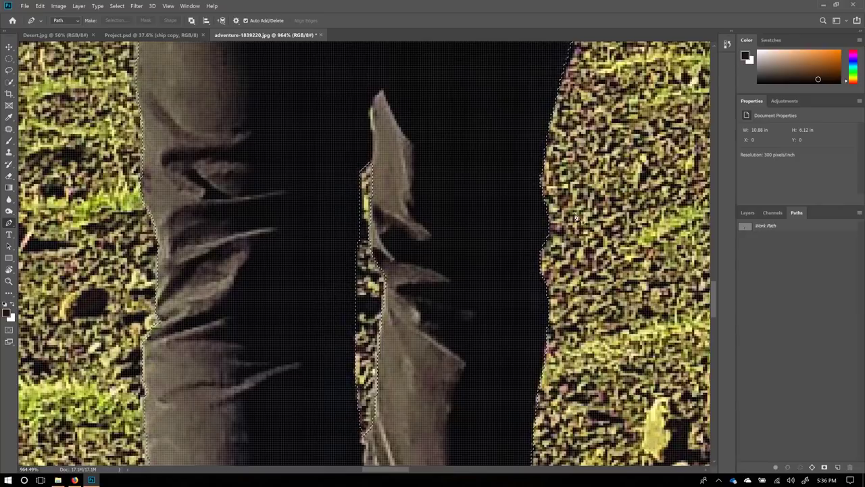
{"action": "scroll", "coordinate": [498, 75], "scroll_direction": "down", "scroll_amount": 3}
{"action": "key", "text": "ctrl+0"}
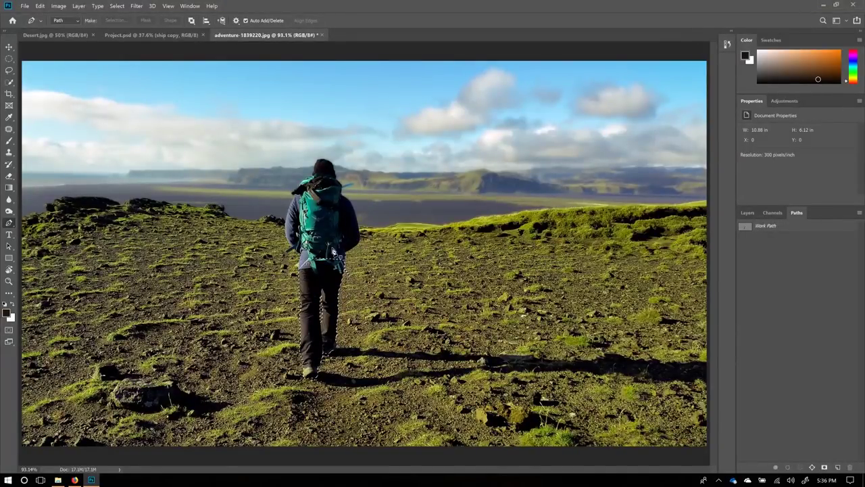
{"action": "left_click", "coordinate": [8, 83]}
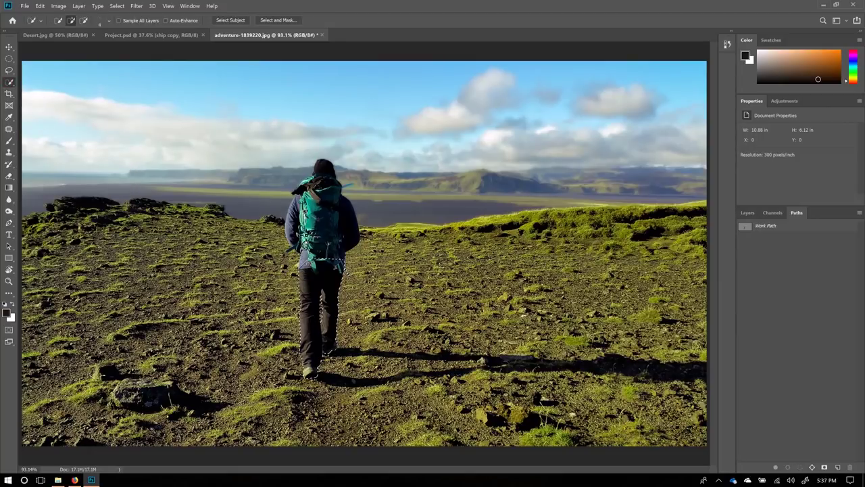
- Extend the leg selection over the hiker's jacket, backpack and hat with the Quick Selection tool
{"action": "scroll", "coordinate": [310, 230], "scroll_direction": "up", "scroll_amount": 3}
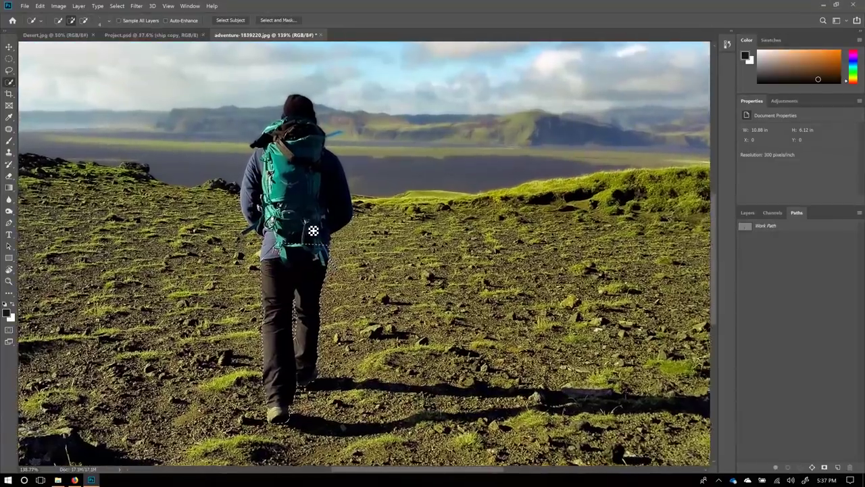
{"action": "scroll", "coordinate": [313, 231], "scroll_direction": "up", "scroll_amount": 2}
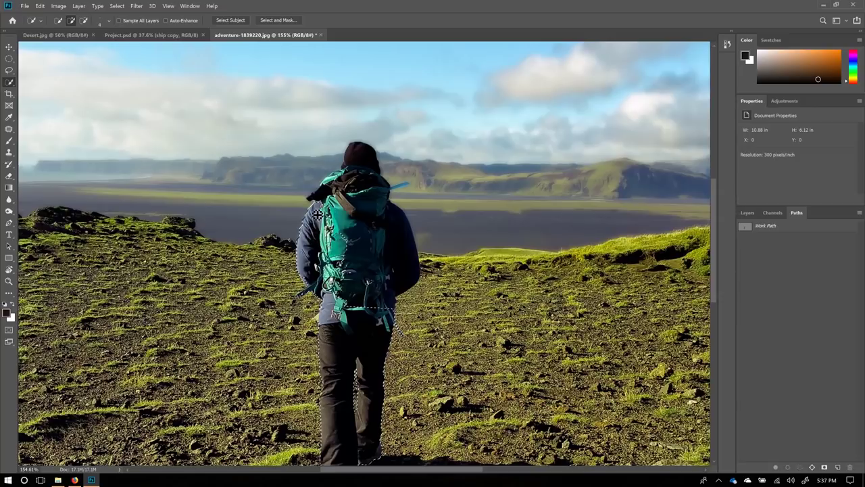
{"action": "mouse_move", "coordinate": [346, 201]}
{"action": "left_mouse_down"}
{"action": "mouse_move", "coordinate": [348, 190]}
{"action": "mouse_move", "coordinate": [389, 233]}
{"action": "left_mouse_up"}
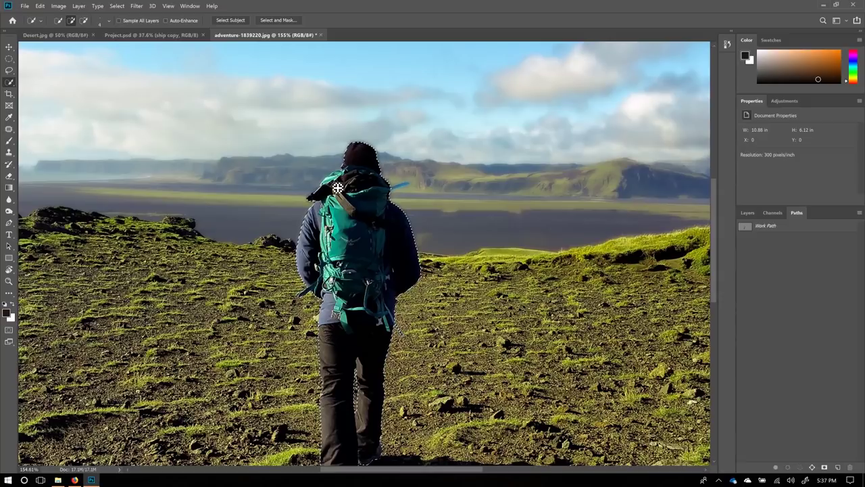
- Add the blue tube sticking out of the backpack to the selection and refine the edge around it and the shoulders
{"action": "scroll", "coordinate": [331, 175], "scroll_direction": "up", "scroll_amount": 5}
{"action": "scroll", "coordinate": [385, 206], "scroll_direction": "up", "scroll_amount": 2}
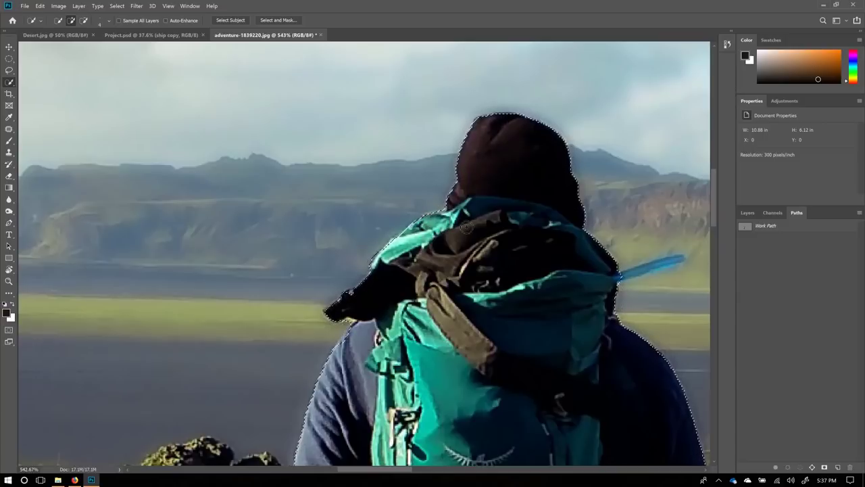
{"action": "left_click_drag", "start_coordinate": [575, 309], "coordinate": [423, 290]}
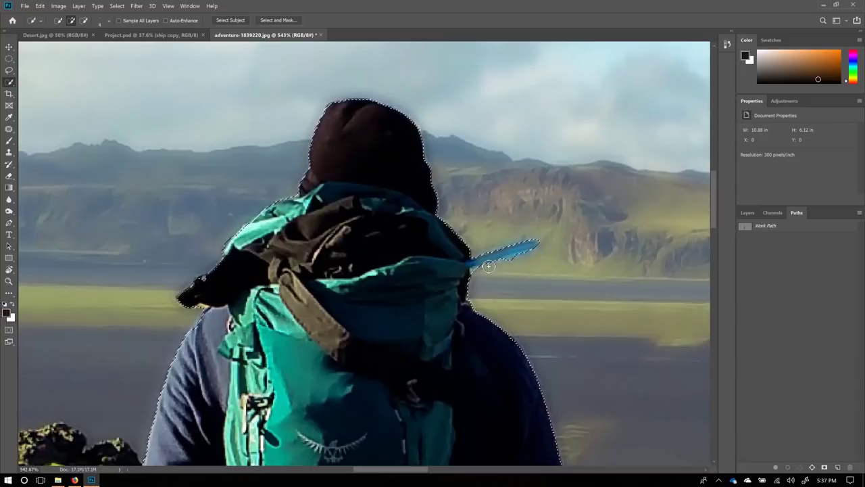
{"action": "key", "text": "alt"}
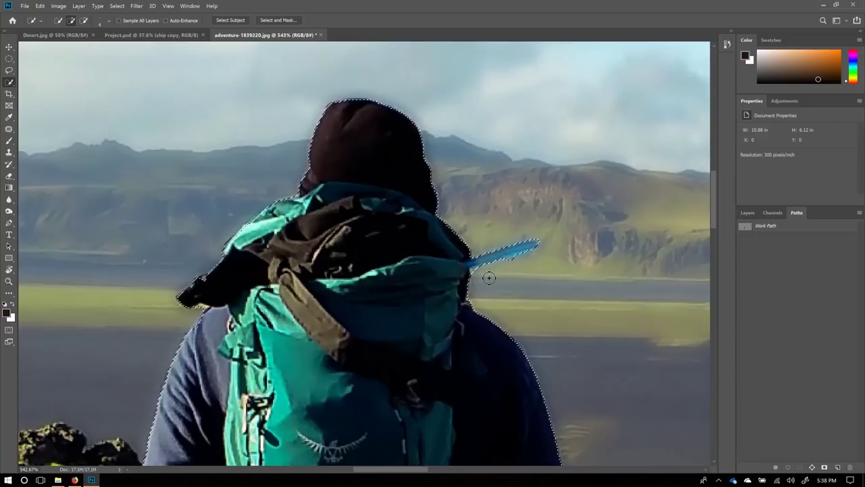
{"action": "key", "text": "alt"}
{"action": "key", "text": "alt"}
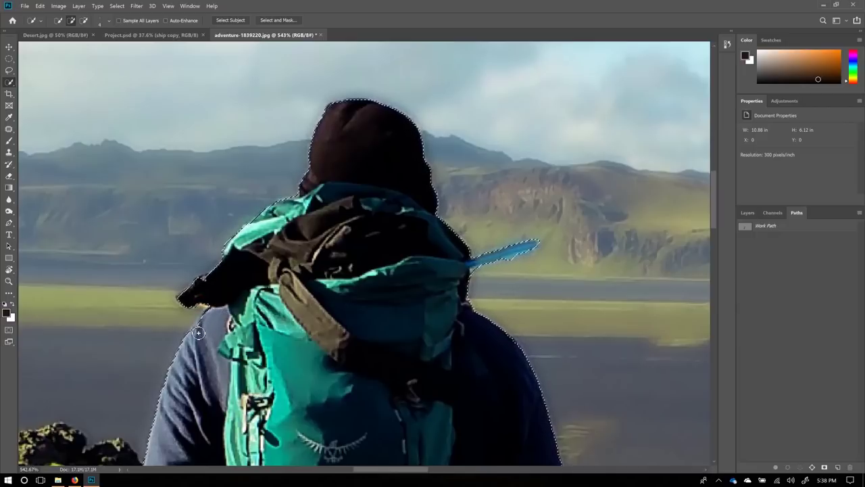
- Clean up the selection around the hiker's waist and loose backpack straps, subtracting stray ground beside the jacket's right edge
{"action": "mouse_move", "coordinate": [414, 414]}
{"action": "left_mouse_down"}
{"action": "mouse_move", "coordinate": [303, 200]}
{"action": "mouse_move", "coordinate": [284, 92]}
{"action": "left_mouse_up"}
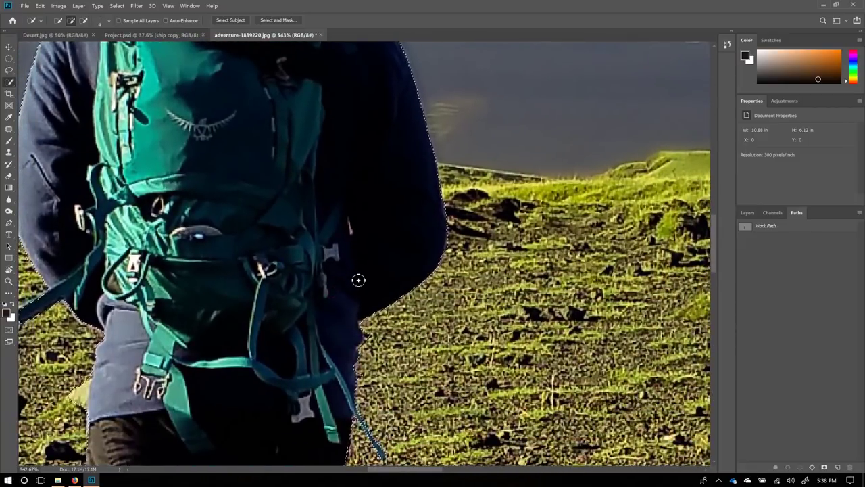
{"action": "scroll", "coordinate": [346, 299], "scroll_direction": "down", "scroll_amount": 3}
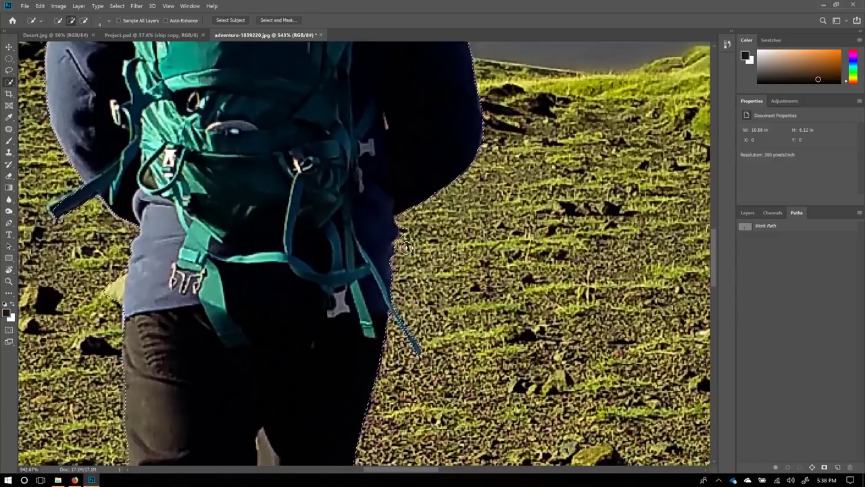
{"action": "key", "text": "alt"}
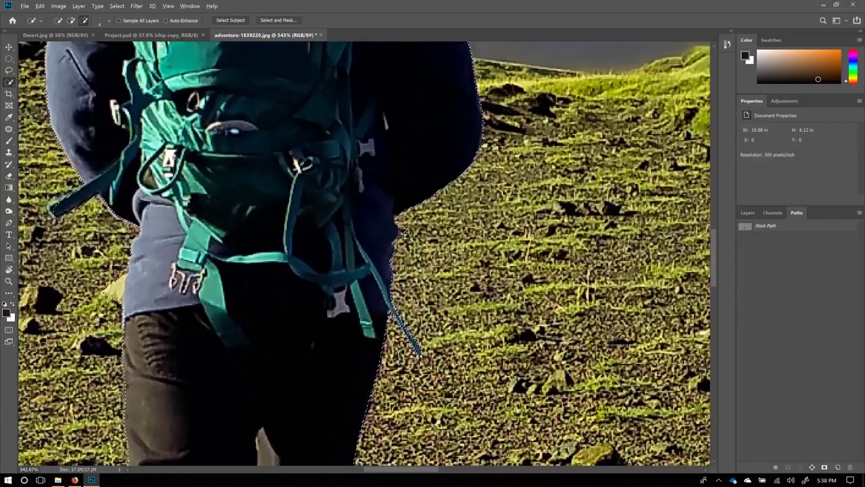
{"action": "scroll", "coordinate": [404, 248], "scroll_direction": "down", "scroll_amount": 4}
{"action": "scroll", "coordinate": [403, 249], "scroll_direction": "up", "scroll_amount": 4}
{"action": "scroll", "coordinate": [400, 241], "scroll_direction": "down", "scroll_amount": 4}
{"action": "scroll", "coordinate": [399, 223], "scroll_direction": "up", "scroll_amount": 4}
{"action": "scroll", "coordinate": [406, 225], "scroll_direction": "down", "scroll_amount": 4}
{"action": "scroll", "coordinate": [447, 262], "scroll_direction": "up", "scroll_amount": 4}
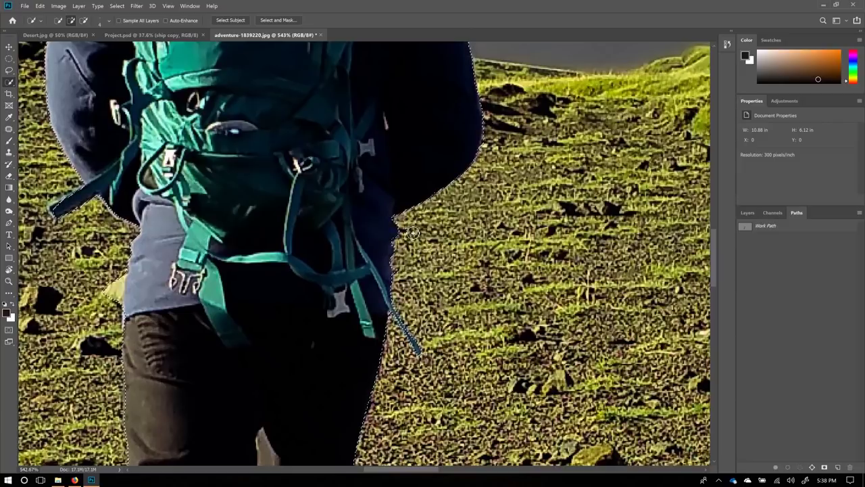
{"action": "key", "text": "alt"}
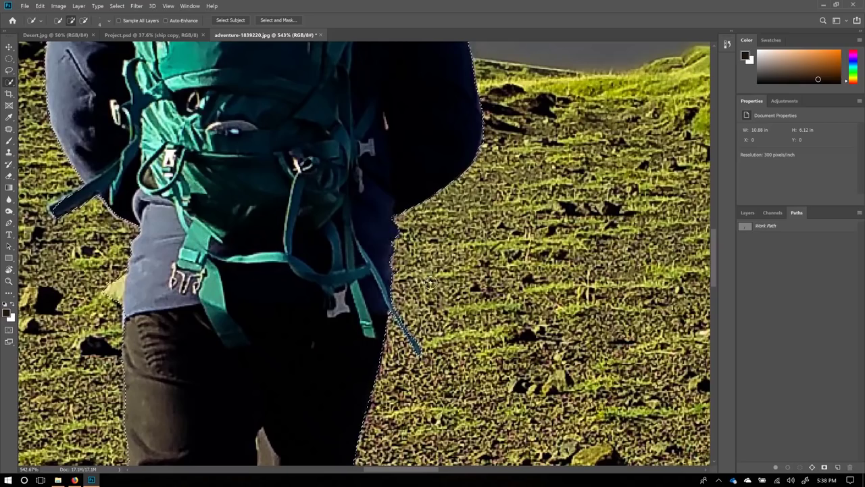
- Add the shadows cast by both of the hiker's feet to the selection, starting at the shoes
{"action": "scroll", "coordinate": [352, 366], "scroll_direction": "down", "scroll_amount": 5}
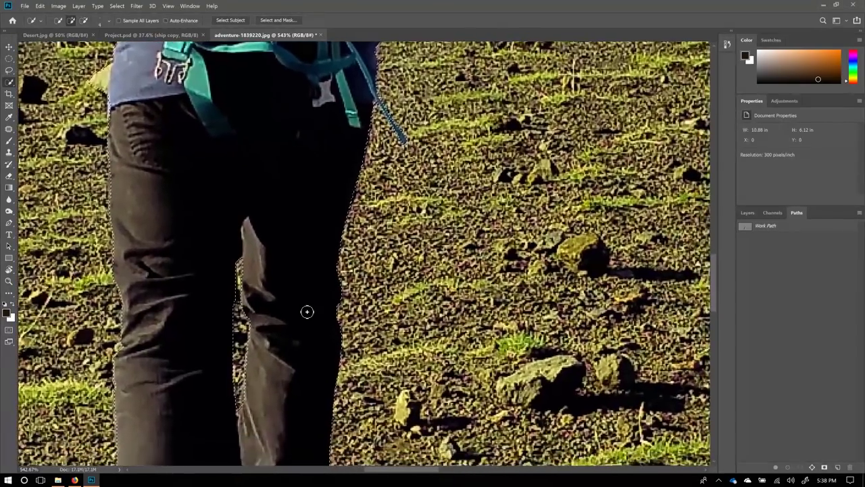
{"action": "scroll", "coordinate": [305, 311], "scroll_direction": "down", "scroll_amount": 5}
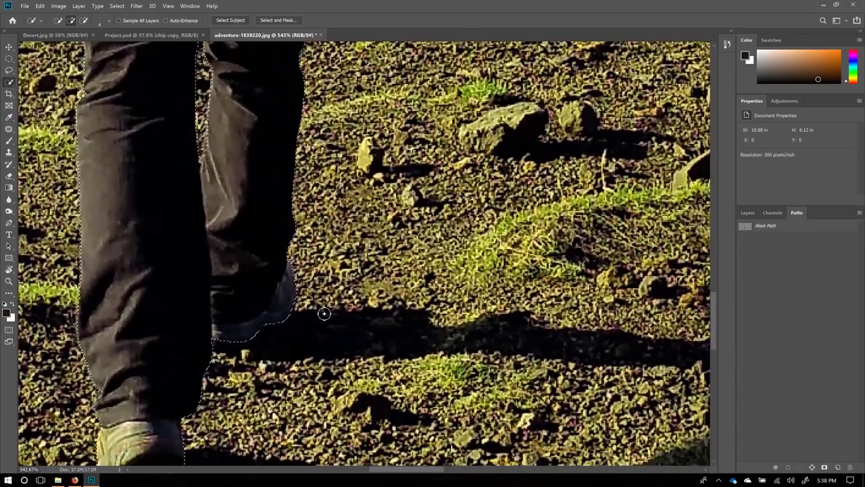
{"action": "left_click_drag", "start_coordinate": [239, 207], "coordinate": [280, 209]}
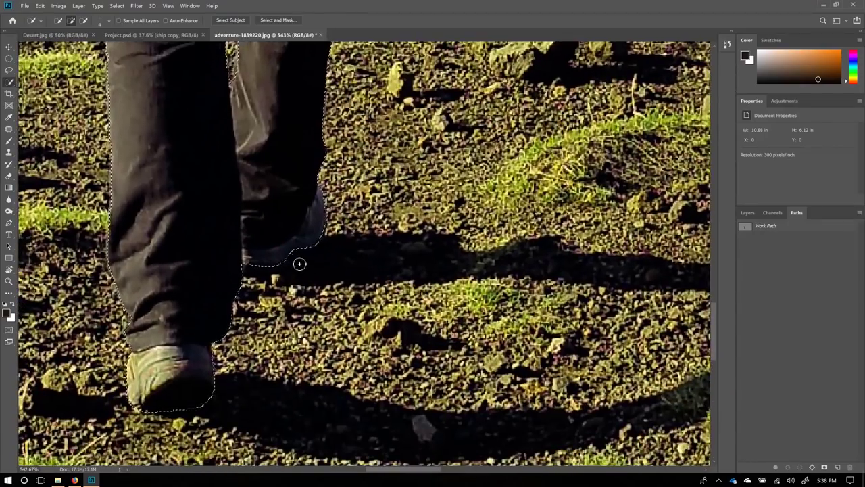
{"action": "key", "text": "ctrl+0"}
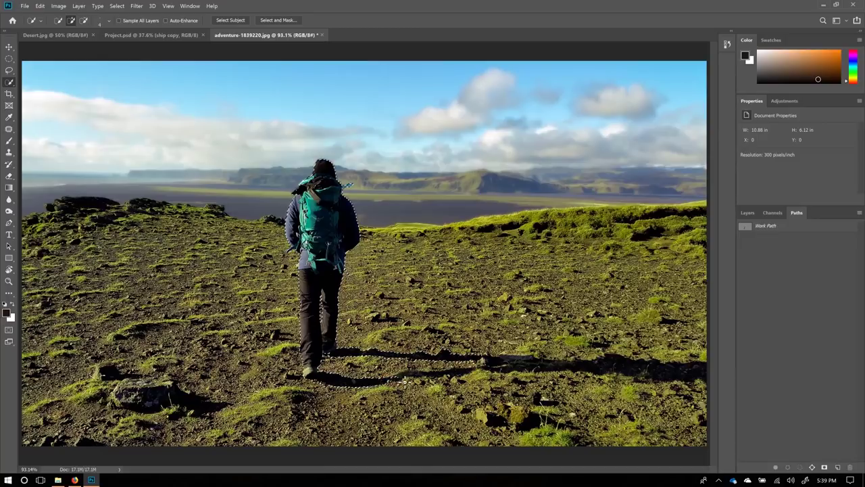
- Subtract the excess ground from the selection along the edges of the lower leg's shadow
{"action": "key", "text": "alt"}
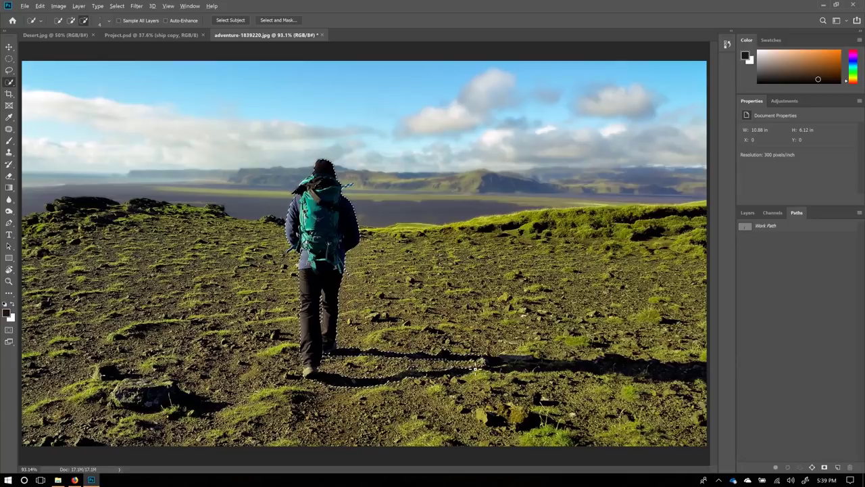
{"action": "key", "text": "alt"}
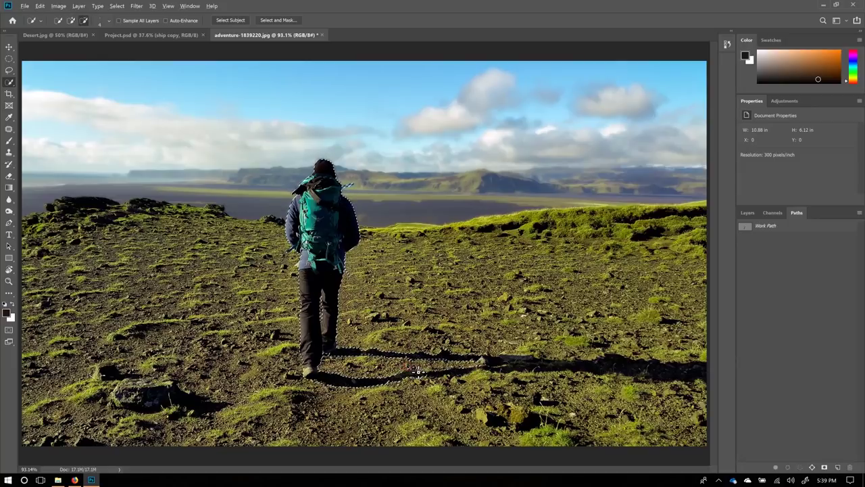
{"action": "key", "text": "alt"}
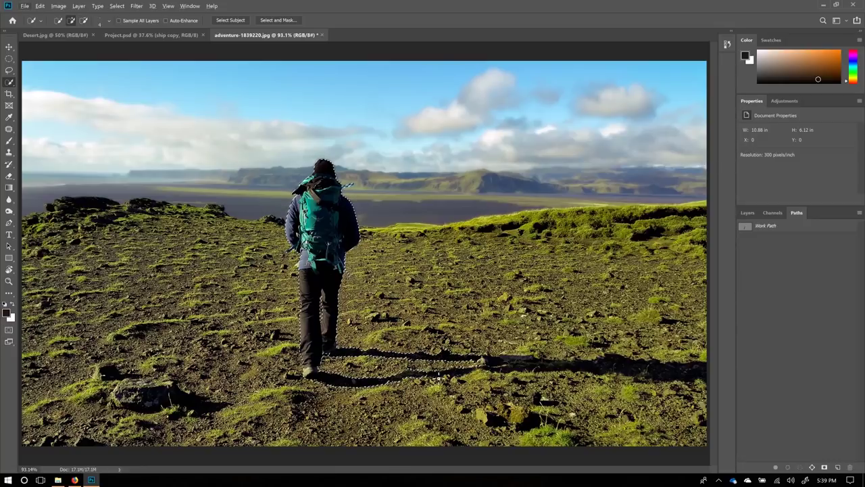
{"action": "key", "text": "alt"}
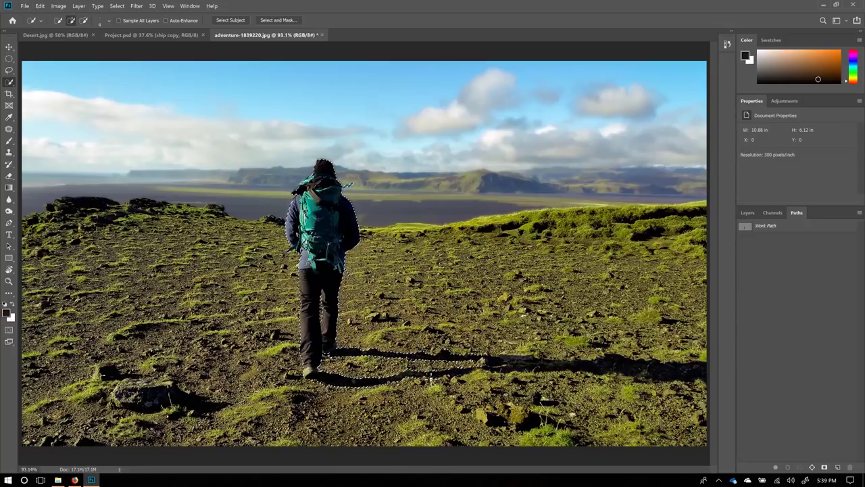
{"action": "key", "text": "alt"}
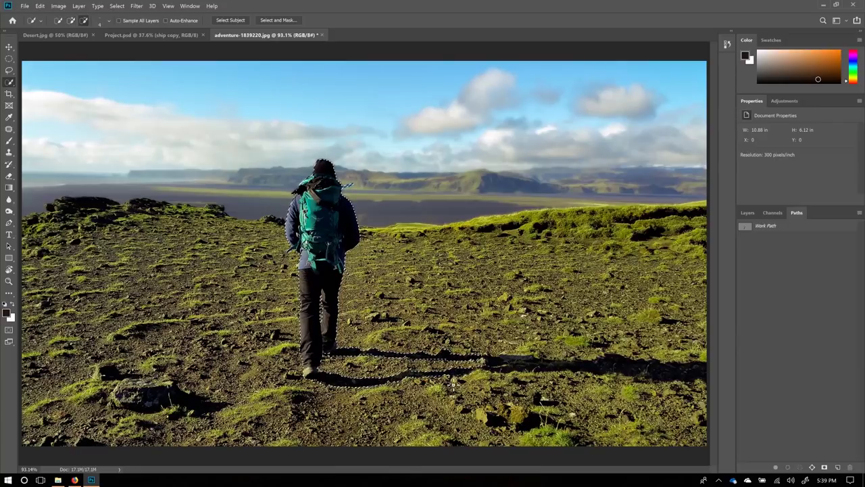
{"action": "key", "text": "alt"}
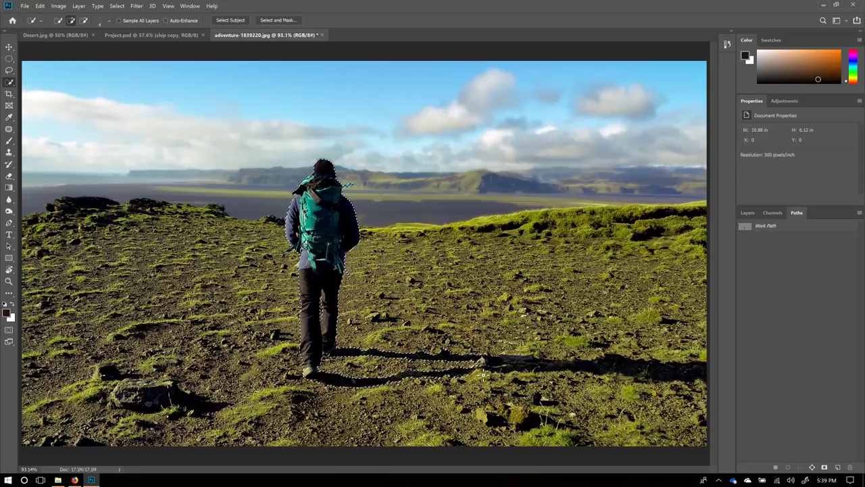
- Extend the selection along the merged part of the shadow to the image's right edge, subtracting stray ground where the shadows meet
{"action": "mouse_move", "coordinate": [502, 374]}
{"action": "left_mouse_down"}
{"action": "mouse_move", "coordinate": [551, 369]}
{"action": "mouse_move", "coordinate": [497, 370]}
{"action": "left_mouse_up"}
{"action": "key", "text": "alt"}
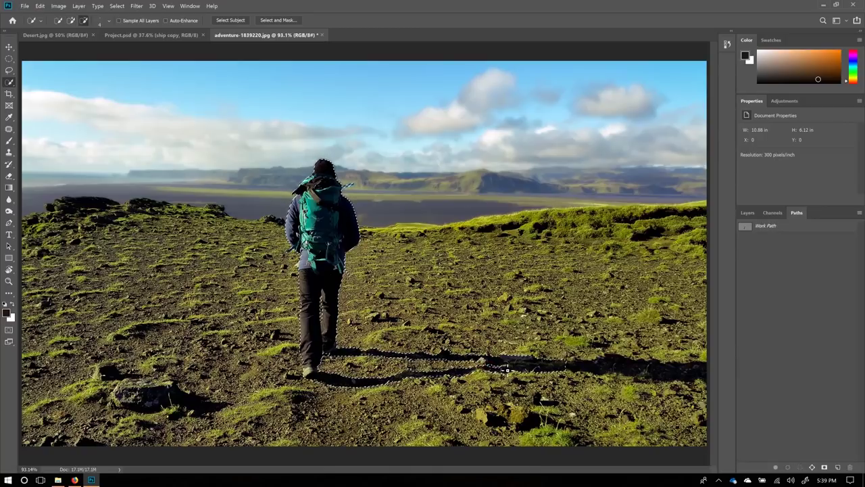
{"action": "left_click_drag", "start_coordinate": [507, 369], "coordinate": [493, 370]}
{"action": "mouse_move", "coordinate": [573, 371]}
{"action": "left_mouse_down"}
{"action": "mouse_move", "coordinate": [624, 365]}
{"action": "mouse_move", "coordinate": [707, 389]}
{"action": "left_mouse_up"}
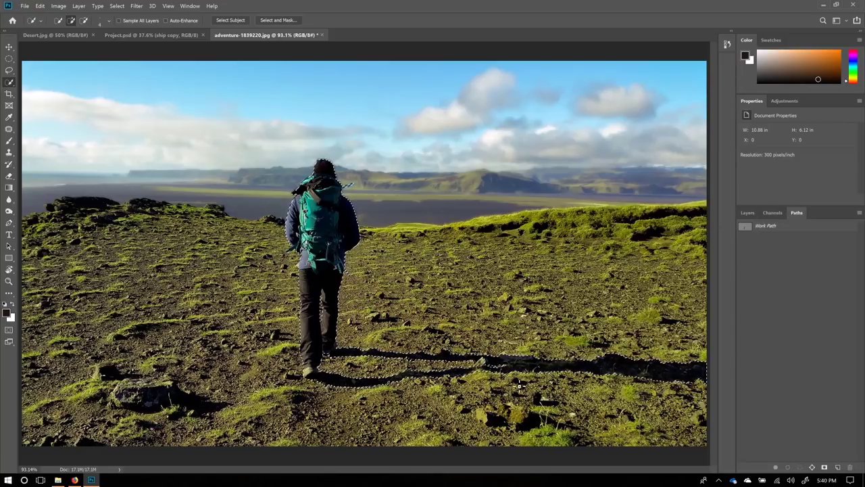
- Convert the Background into a regular layer named Layer 0 and add a layer mask from the selection
{"action": "left_click", "coordinate": [749, 213]}
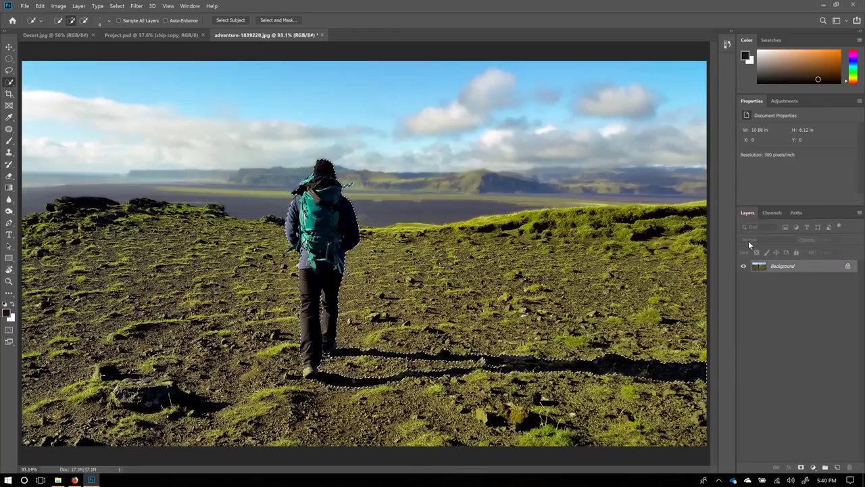
{"action": "right_click", "coordinate": [783, 270]}
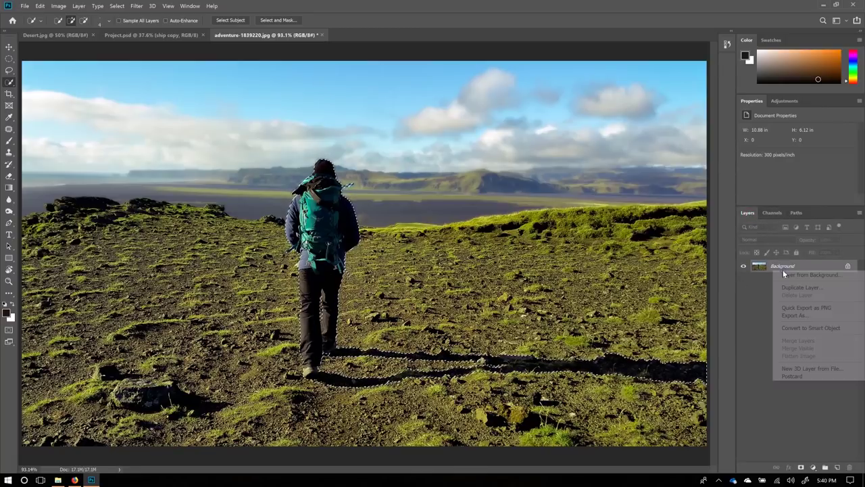
{"action": "left_click", "coordinate": [783, 275]}
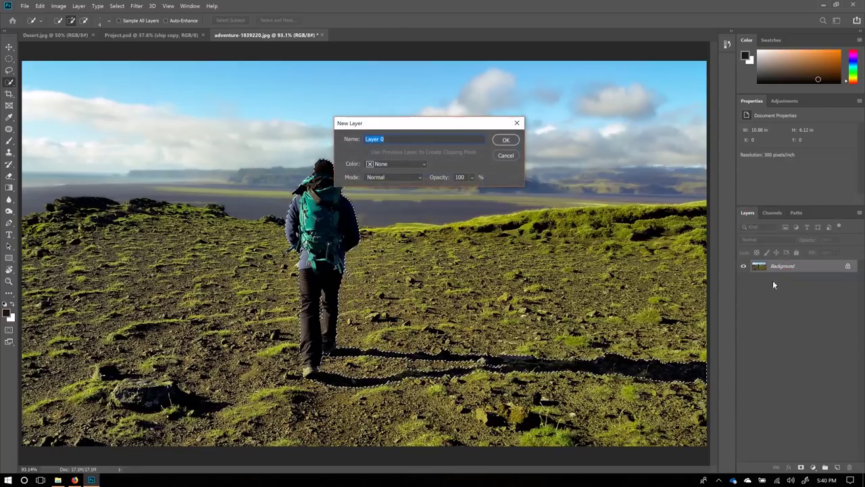
{"action": "left_click", "coordinate": [506, 140]}
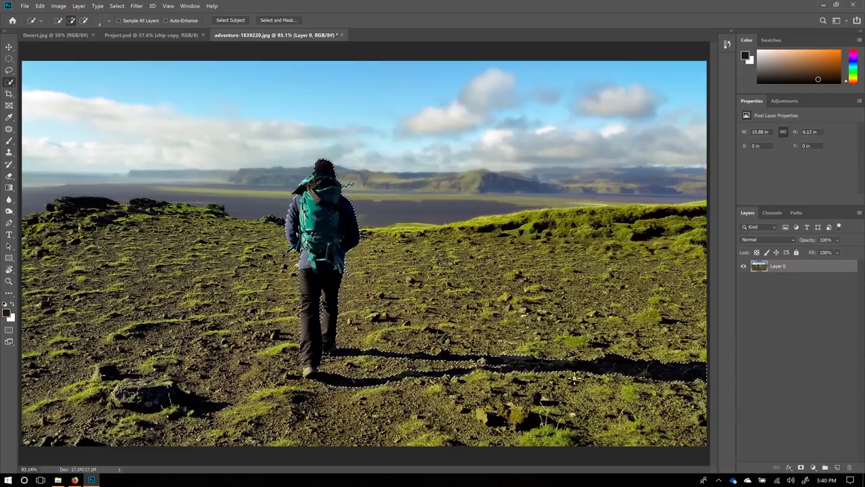
{"action": "left_click", "coordinate": [802, 467]}
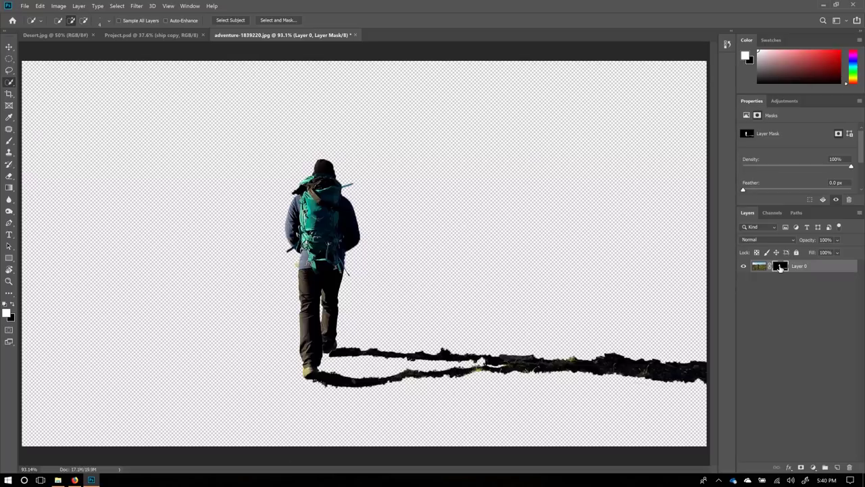
- Toggle Layer 0's mask off and on to compare the cutout with the original photo
{"action": "left_click", "coordinate": [779, 267], "text": "shift"}
{"action": "left_click", "coordinate": [779, 267], "text": "shift"}
{"action": "left_click", "coordinate": [779, 267], "text": "shift"}
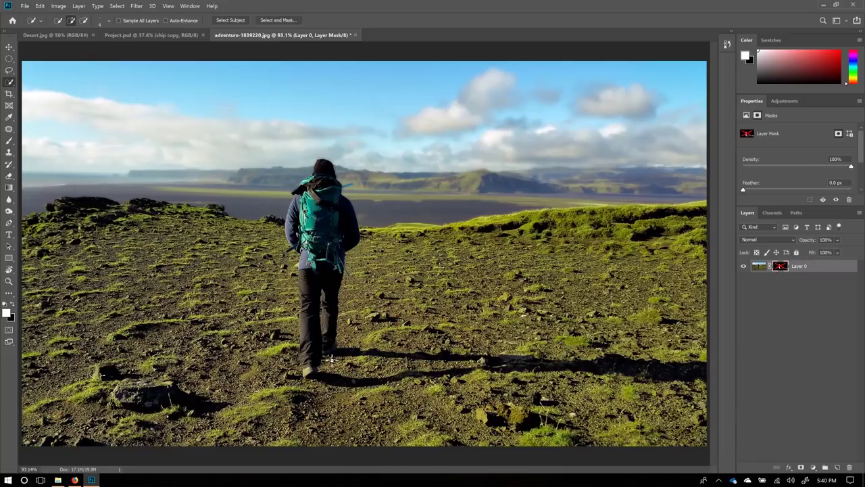
{"action": "left_click", "coordinate": [779, 267], "text": "shift"}
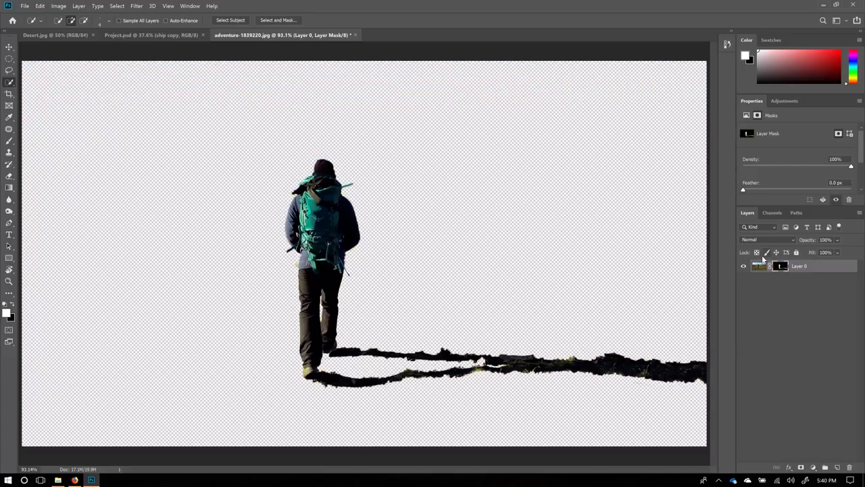
- Show the Layer 0 mask as a red overlay on the full photo with the mask disabled, and target the mask channel for editing
{"action": "left_click", "coordinate": [773, 213]}
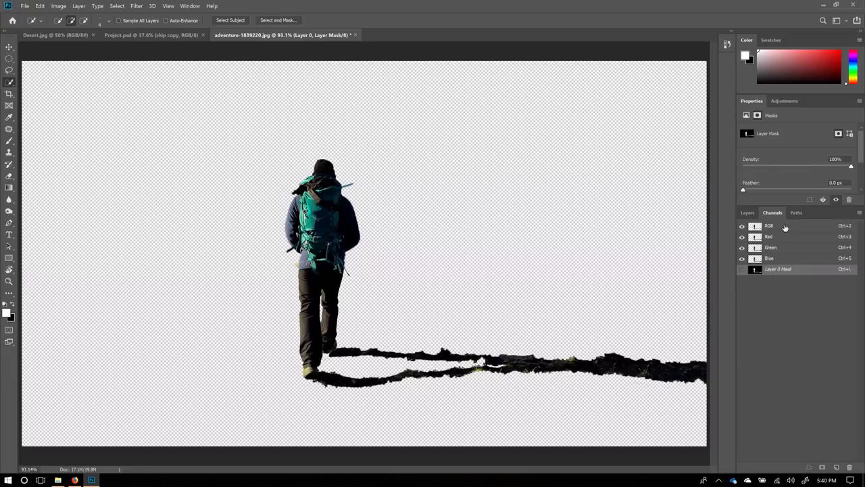
{"action": "left_click", "coordinate": [783, 227]}
{"action": "left_click", "coordinate": [742, 270]}
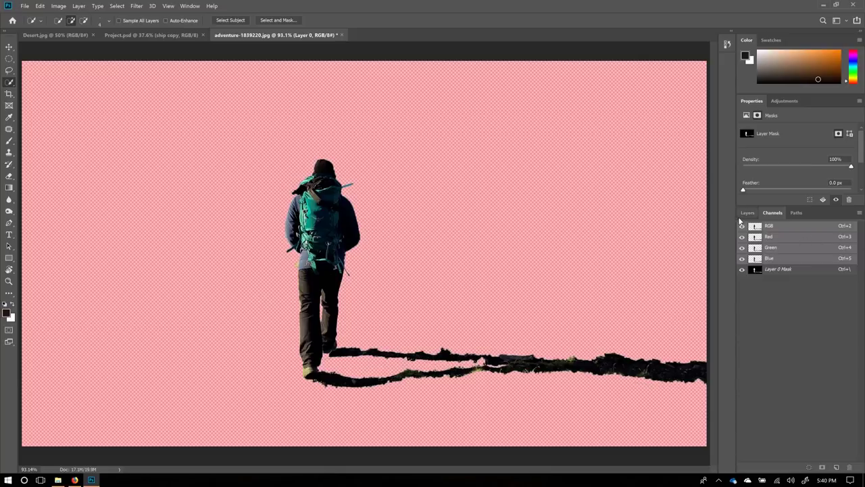
{"action": "left_click", "coordinate": [747, 213]}
{"action": "left_click", "coordinate": [784, 267], "text": "shift"}
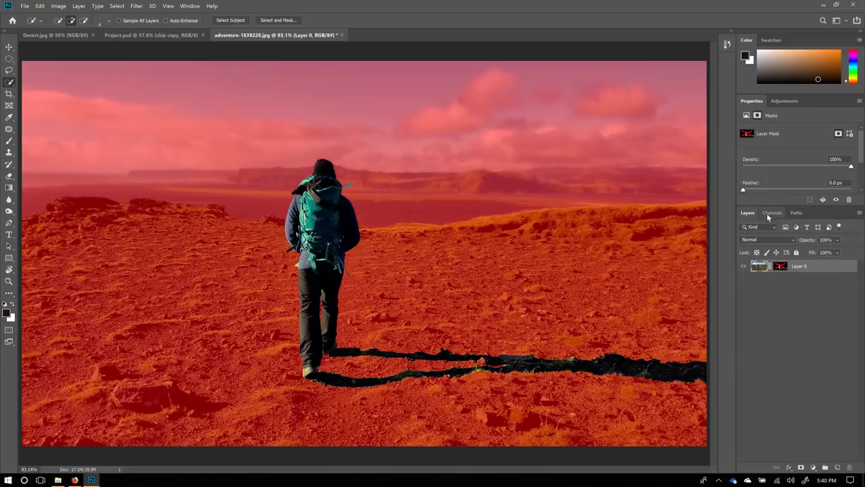
{"action": "left_click", "coordinate": [771, 212]}
{"action": "left_click", "coordinate": [781, 269]}
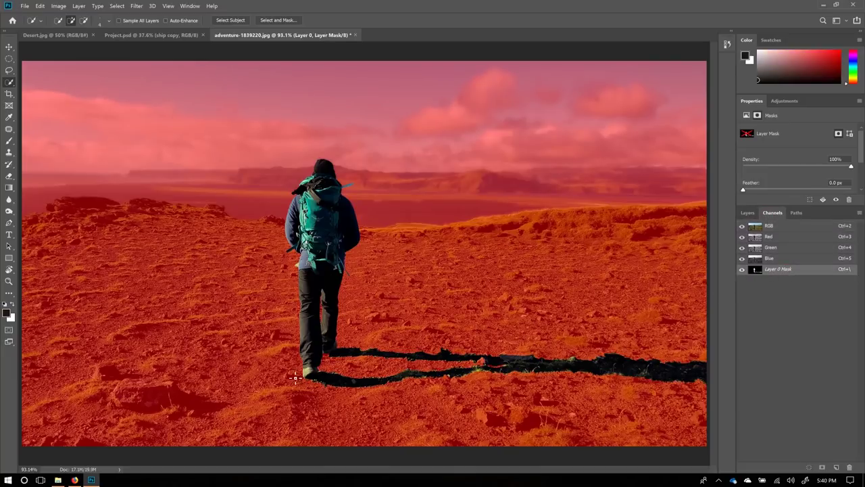
- Paint white on the Layer 0 mask with a 15 px brush to restore the rear shoe and the start of its shadow
{"action": "scroll", "coordinate": [327, 350], "scroll_direction": "up", "scroll_amount": 5}
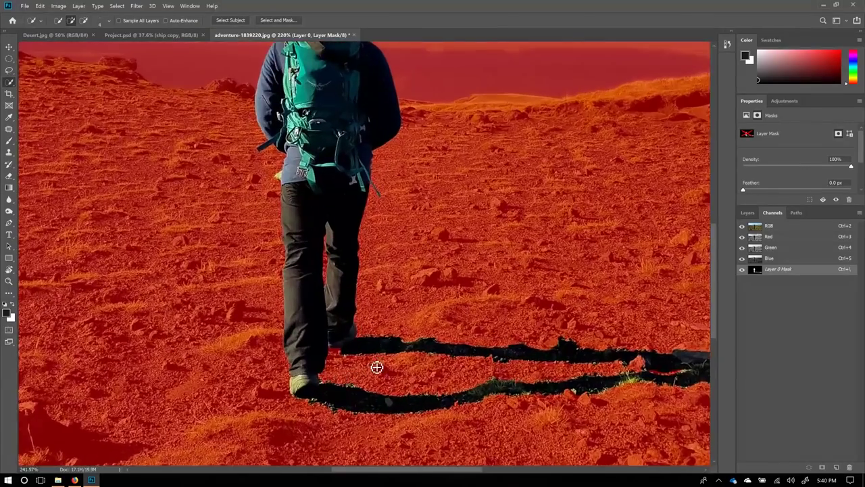
{"action": "scroll", "coordinate": [377, 367], "scroll_direction": "up", "scroll_amount": 8}
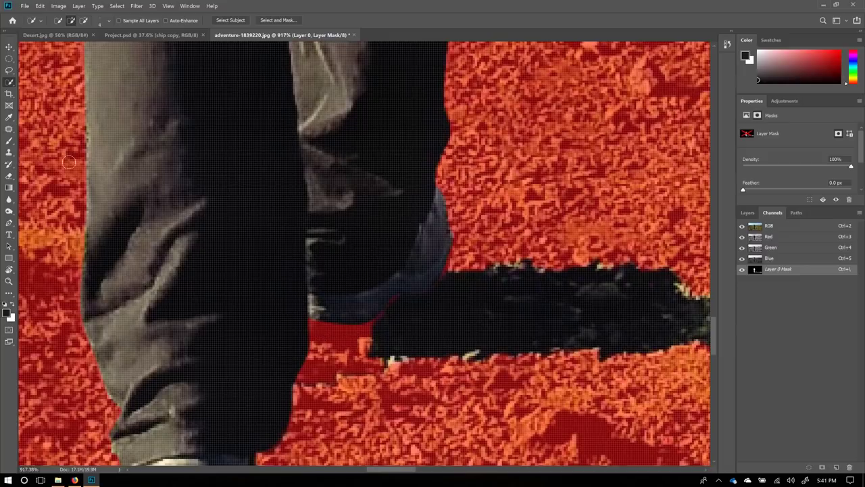
{"action": "left_click", "coordinate": [8, 141]}
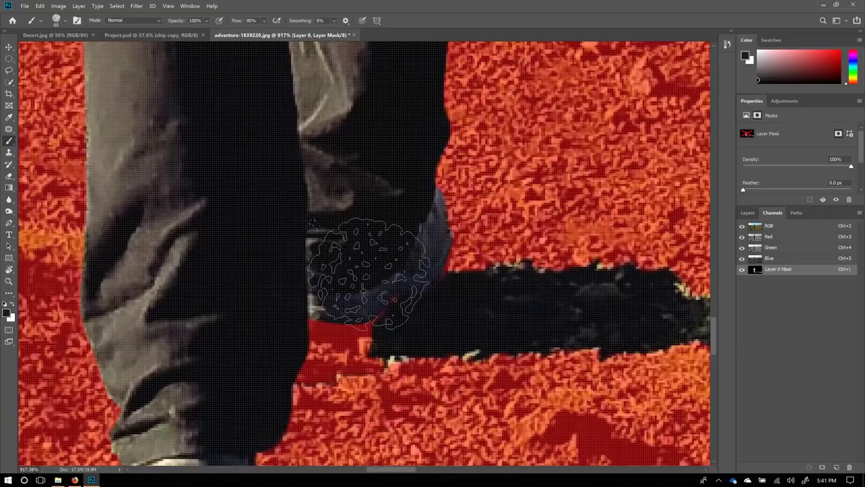
{"action": "key", "text": "bracketleft"}
{"action": "key", "text": "bracketleft"}
{"action": "key", "text": "bracketleft"}
{"action": "key", "text": "bracketleft"}
{"action": "key", "text": "bracketleft"}
{"action": "key", "text": "bracketleft"}
{"action": "key", "text": "bracketleft"}
{"action": "key", "text": "bracketleft"}
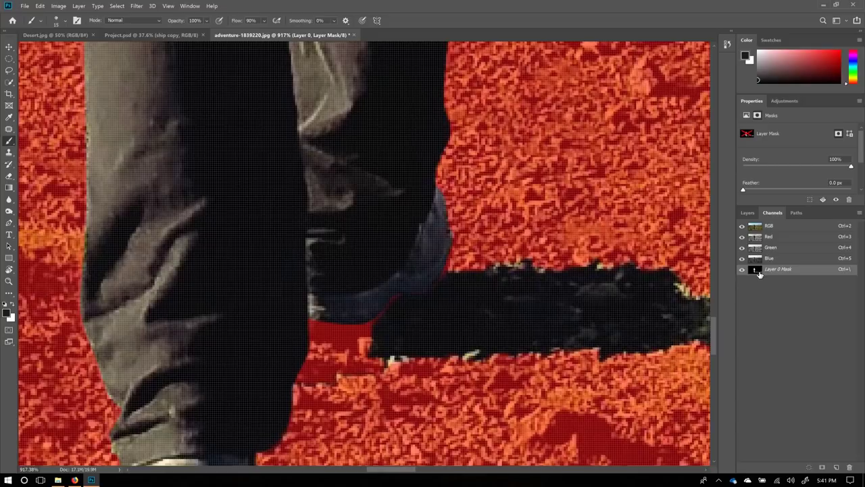
{"action": "left_click", "coordinate": [746, 213]}
{"action": "left_click", "coordinate": [771, 214]}
{"action": "left_click", "coordinate": [12, 306]}
{"action": "mouse_move", "coordinate": [322, 323]}
{"action": "left_mouse_down"}
{"action": "mouse_move", "coordinate": [343, 323]}
{"action": "mouse_move", "coordinate": [306, 321]}
{"action": "mouse_move", "coordinate": [308, 330]}
{"action": "mouse_move", "coordinate": [302, 303]}
{"action": "mouse_move", "coordinate": [350, 304]}
{"action": "mouse_move", "coordinate": [345, 317]}
{"action": "mouse_move", "coordinate": [399, 279]}
{"action": "left_mouse_up"}
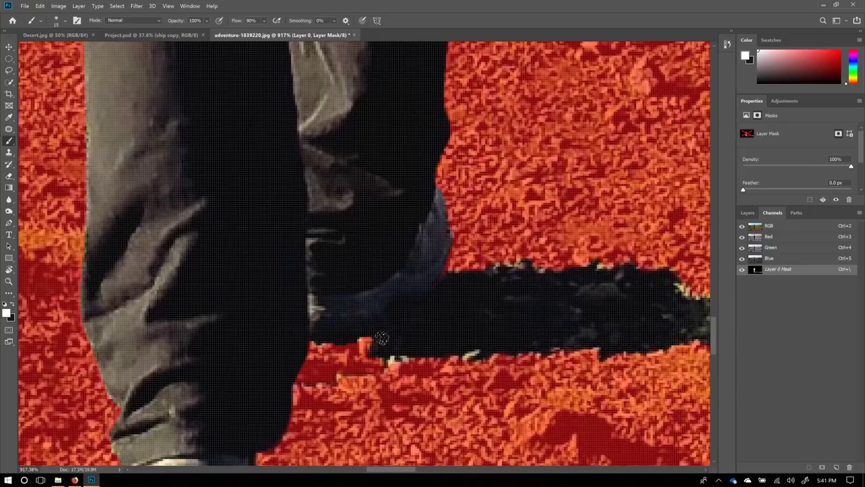
- Review the brush presets, locating the current Kyle's Ultimate Pastel Palooza brush within Dry Media Brushes
{"action": "right_click", "coordinate": [416, 297]}
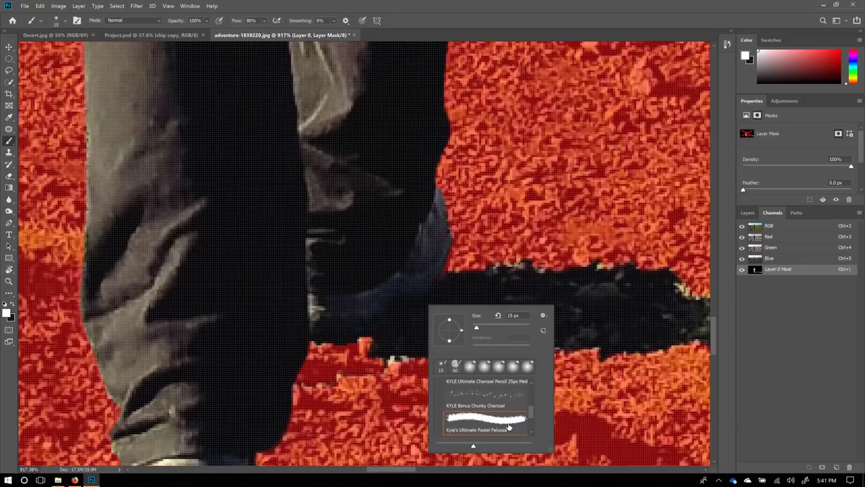
{"action": "left_click_drag", "start_coordinate": [530, 420], "coordinate": [530, 391]}
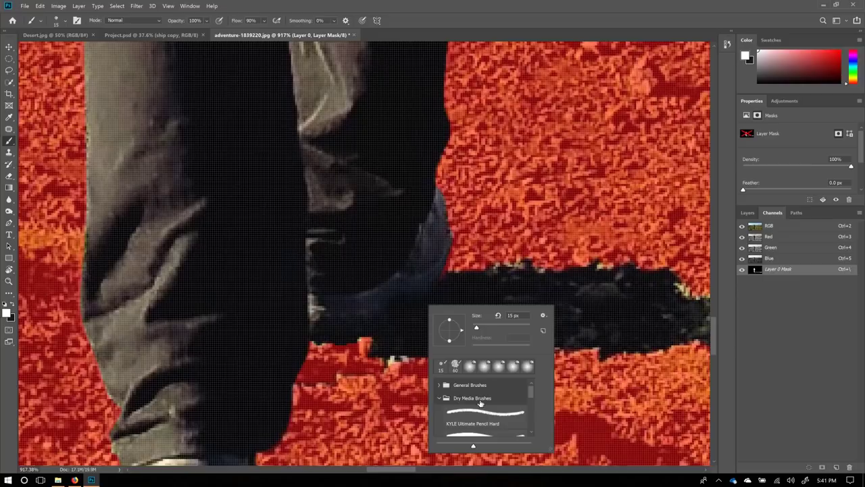
{"action": "right_click", "coordinate": [479, 274]}
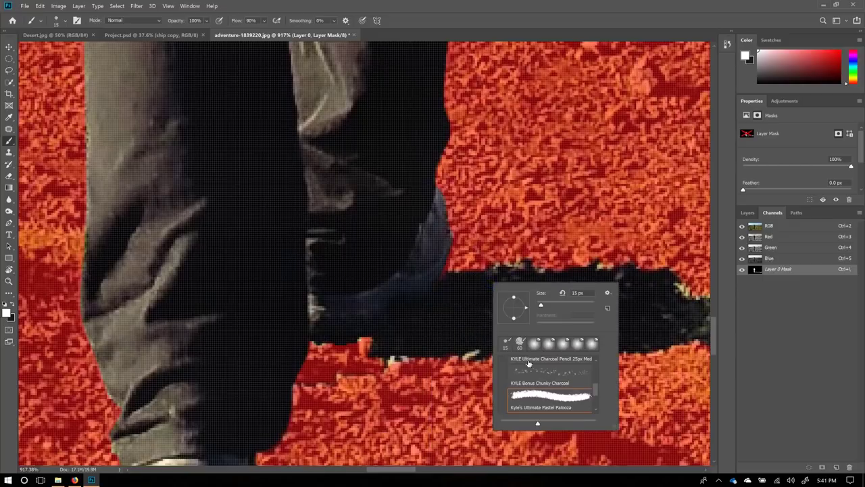
{"action": "mouse_move", "coordinate": [594, 390]}
{"action": "left_mouse_down"}
{"action": "mouse_move", "coordinate": [593, 370]}
{"action": "mouse_move", "coordinate": [597, 388]}
{"action": "left_mouse_up"}
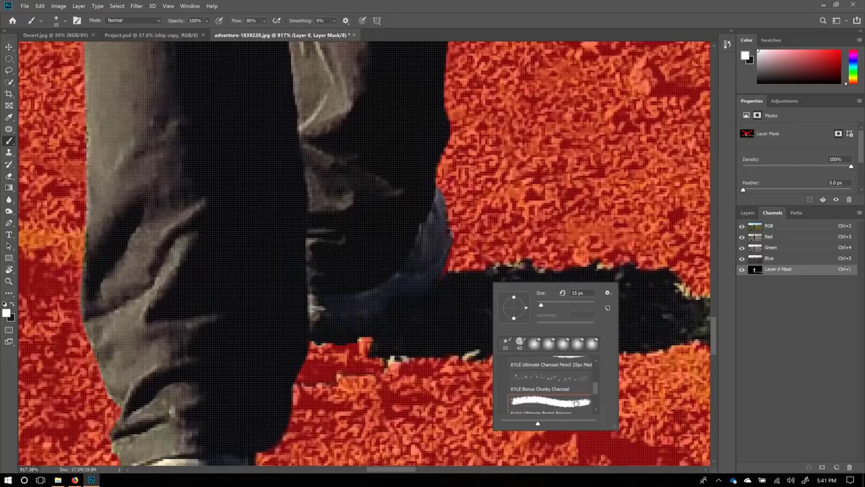
{"action": "left_click", "coordinate": [661, 292]}
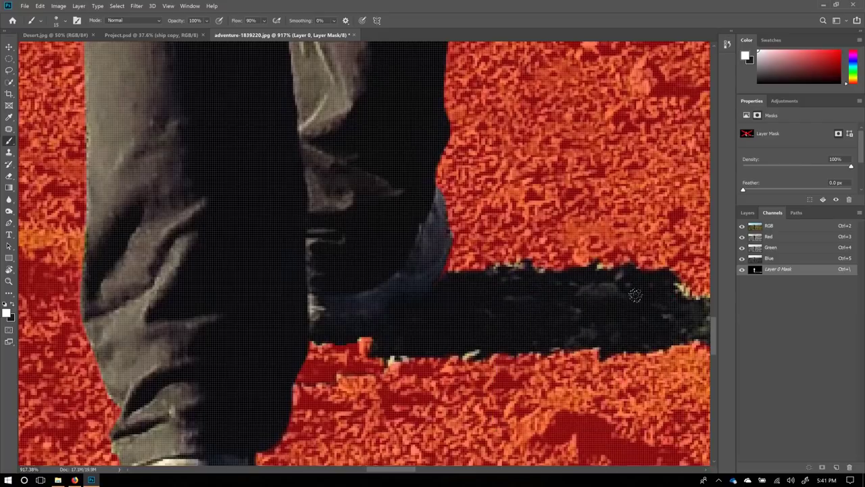
- Touch up the mask beside the rear shoe, alternating black and white, and hide bright ground along its shadow's edges
{"action": "left_click_drag", "start_coordinate": [635, 295], "coordinate": [428, 324]}
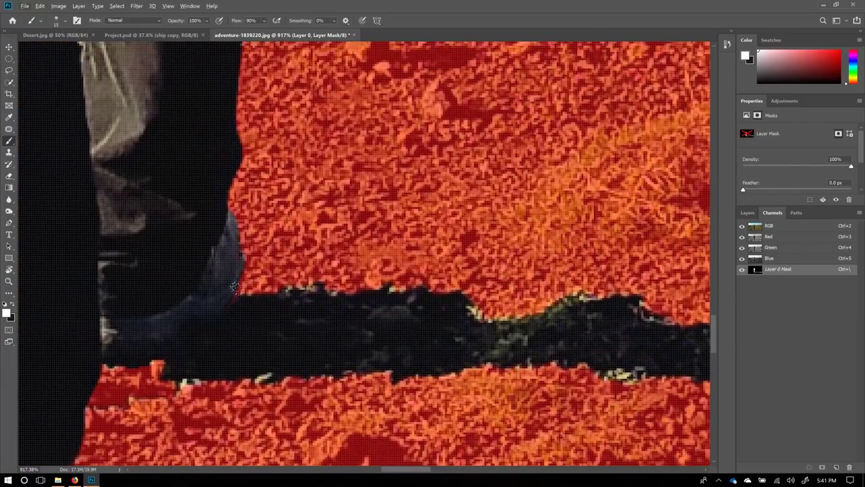
{"action": "key", "text": "x"}
{"action": "key", "text": "x"}
{"action": "key", "text": "x"}
{"action": "key", "text": "x"}
{"action": "key", "text": "x"}
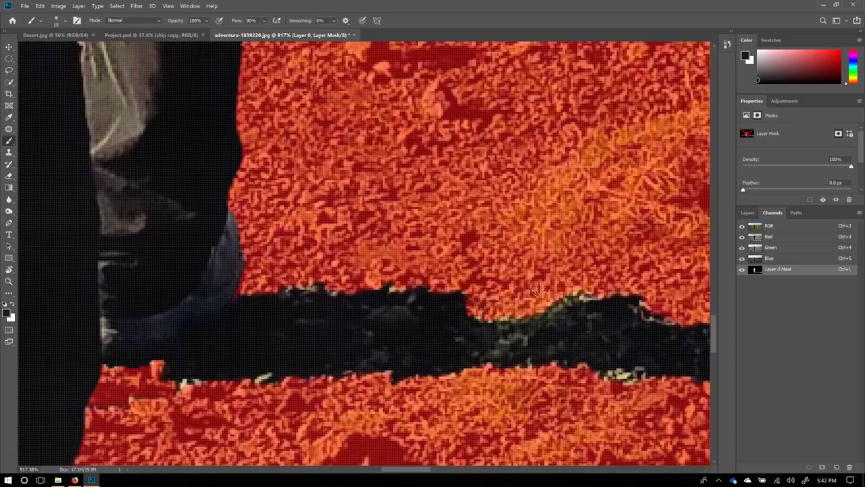
{"action": "key", "text": "x"}
{"action": "mouse_move", "coordinate": [616, 380]}
{"action": "left_mouse_down"}
{"action": "mouse_move", "coordinate": [592, 368]}
{"action": "mouse_move", "coordinate": [628, 377]}
{"action": "mouse_move", "coordinate": [602, 373]}
{"action": "left_mouse_up"}
{"action": "key", "text": "x"}
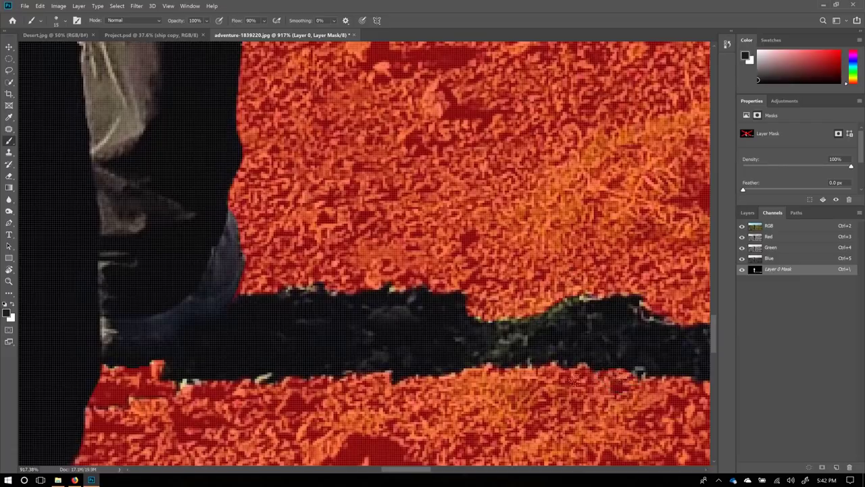
{"action": "left_click_drag", "start_coordinate": [248, 383], "coordinate": [270, 376]}
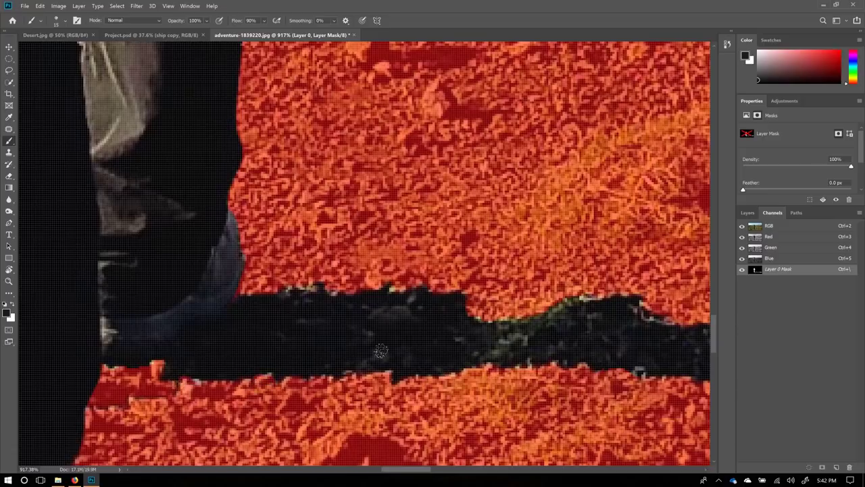
- Paint black on the mask over the small bump and bright patches along the middle of the rear foot's shadow
{"action": "mouse_move", "coordinate": [518, 340]}
{"action": "left_mouse_down"}
{"action": "mouse_move", "coordinate": [195, 332]}
{"action": "mouse_move", "coordinate": [181, 315]}
{"action": "left_mouse_up"}
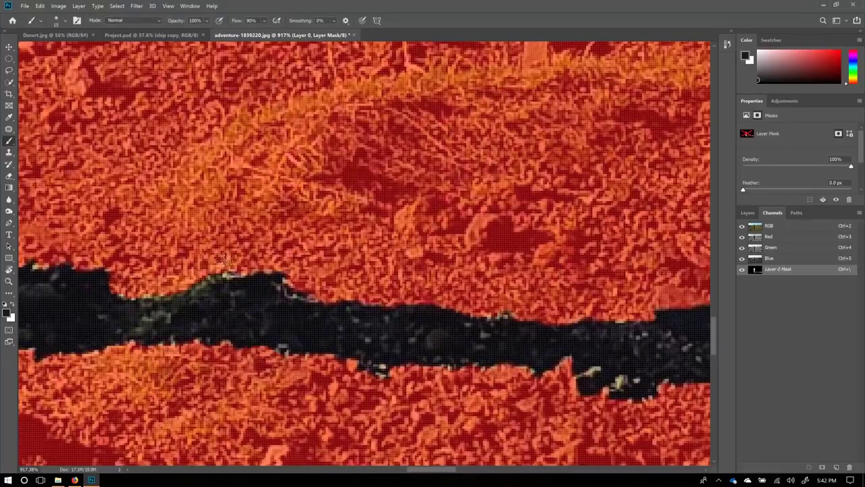
{"action": "left_click_drag", "start_coordinate": [282, 272], "coordinate": [256, 273]}
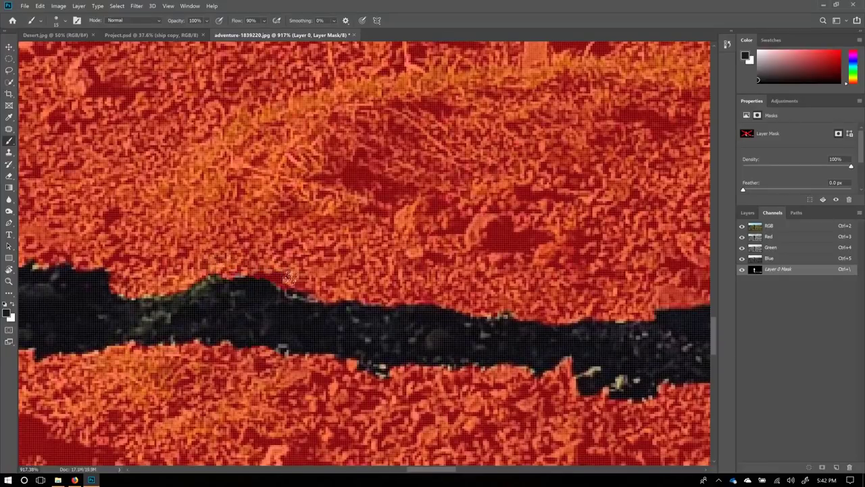
{"action": "left_click_drag", "start_coordinate": [588, 345], "coordinate": [524, 336]}
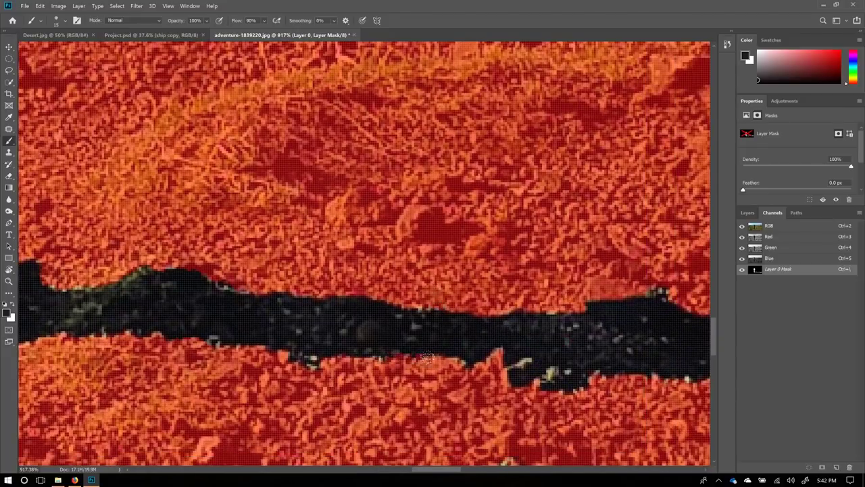
{"action": "scroll", "coordinate": [608, 331], "scroll_direction": "right", "scroll_amount": 3}
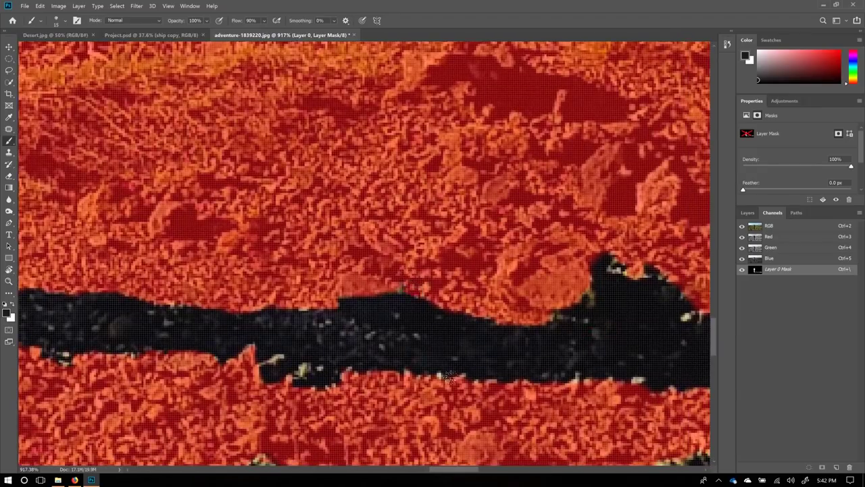
{"action": "mouse_move", "coordinate": [294, 365]}
{"action": "left_mouse_down"}
{"action": "mouse_move", "coordinate": [257, 357]}
{"action": "mouse_move", "coordinate": [270, 350]}
{"action": "left_mouse_up"}
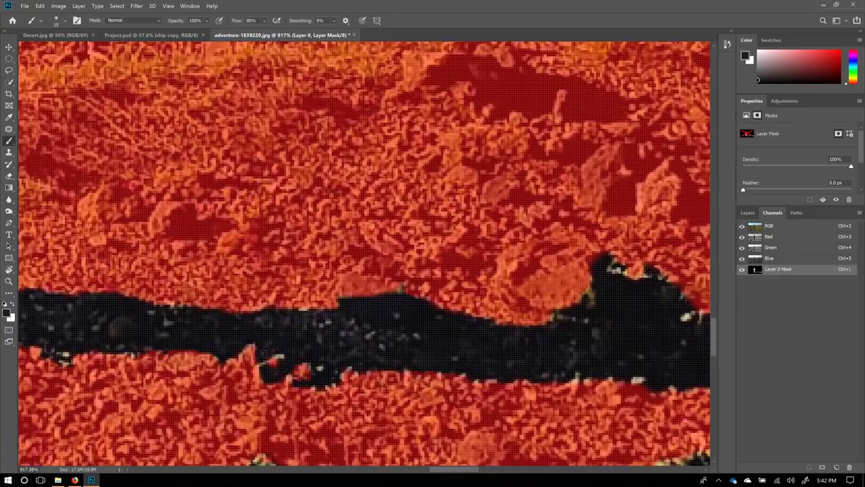
- Mask out the bright specks around the tall bump in the rear shadow and along the lower edge beneath it
{"action": "left_click_drag", "start_coordinate": [608, 379], "coordinate": [345, 377]}
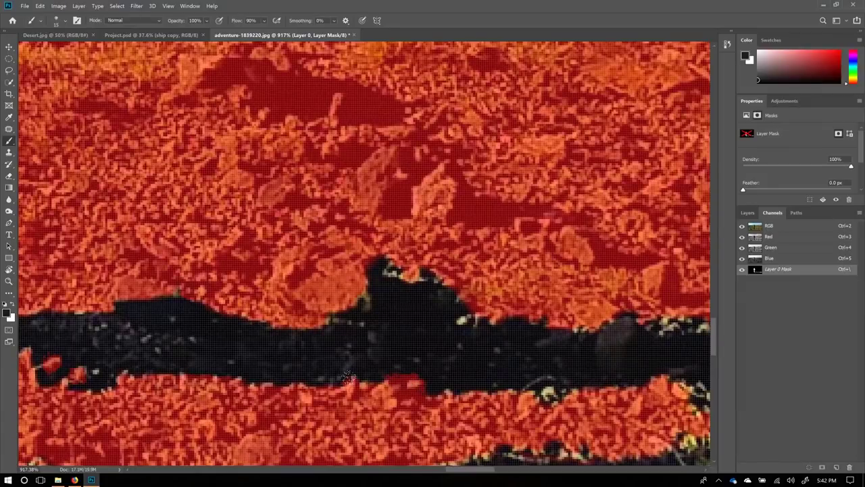
{"action": "left_click_drag", "start_coordinate": [390, 265], "coordinate": [413, 263]}
{"action": "left_click", "coordinate": [464, 321]}
{"action": "mouse_move", "coordinate": [539, 389]}
{"action": "left_mouse_down"}
{"action": "mouse_move", "coordinate": [564, 390]}
{"action": "mouse_move", "coordinate": [514, 390]}
{"action": "mouse_move", "coordinate": [527, 392]}
{"action": "left_mouse_up"}
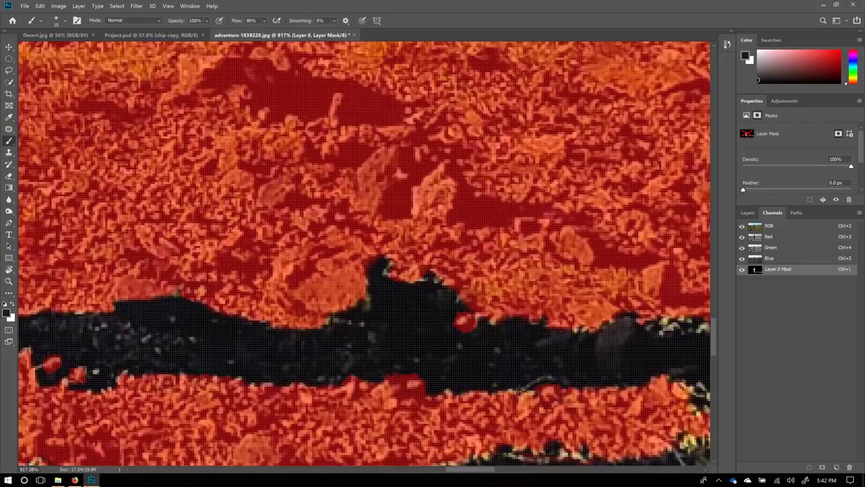
- Mask out bright ground above the rock between the two shadows and the yellow-green grass tuft below it
{"action": "left_click_drag", "start_coordinate": [602, 390], "coordinate": [373, 367]}
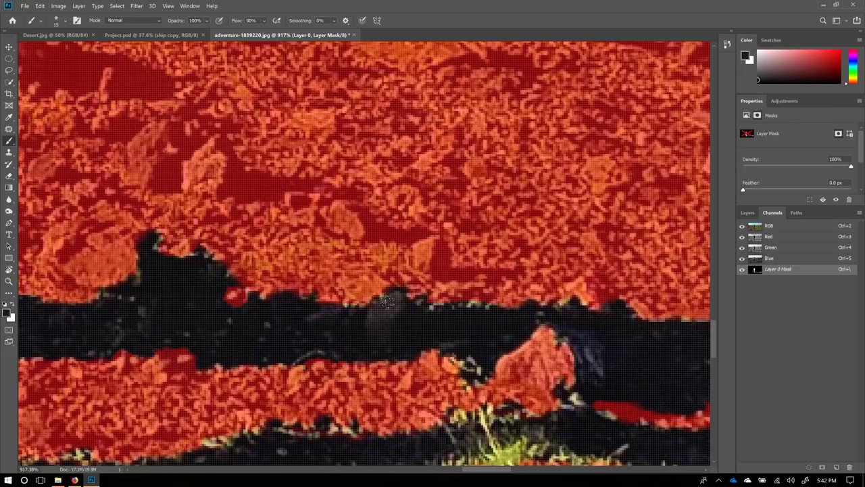
{"action": "left_click_drag", "start_coordinate": [520, 392], "coordinate": [406, 348]}
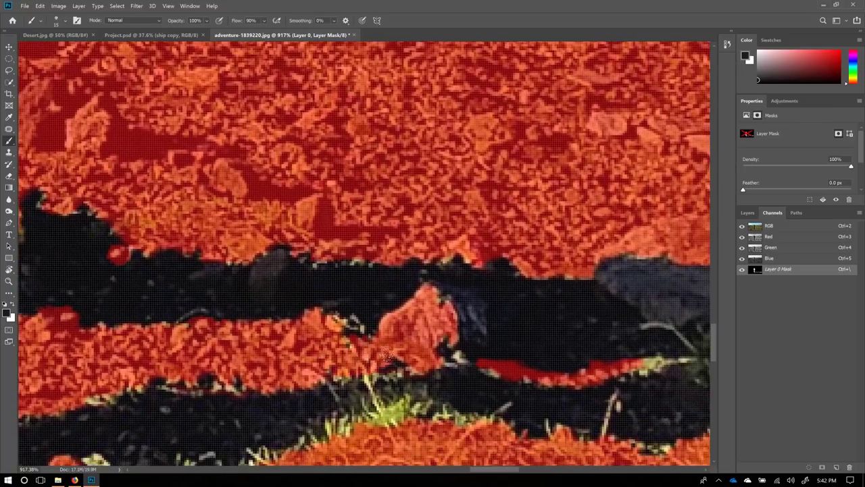
{"action": "key", "text": "x"}
{"action": "key", "text": "x"}
{"action": "mouse_move", "coordinate": [328, 422]}
{"action": "left_mouse_down"}
{"action": "mouse_move", "coordinate": [397, 392]}
{"action": "mouse_move", "coordinate": [385, 423]}
{"action": "left_mouse_up"}
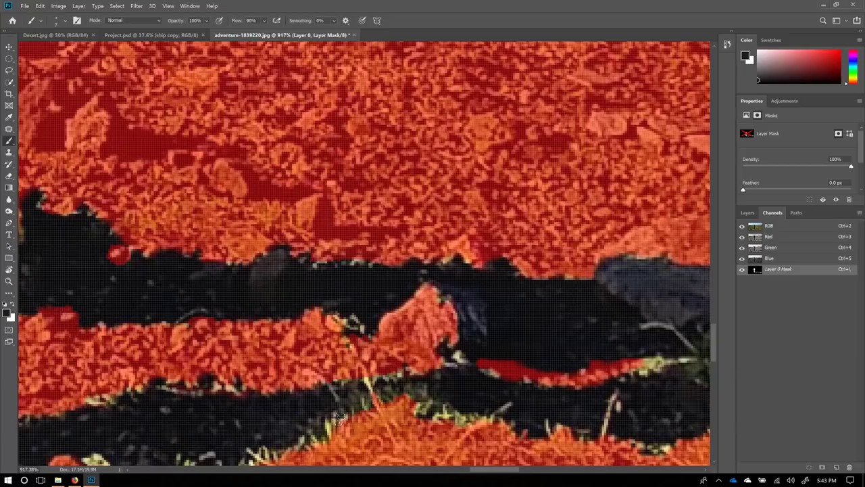
- Hide the bright rock and grass along the front foot's shadow by painting black on the mask with a 25 px brush
{"action": "mouse_move", "coordinate": [323, 436]}
{"action": "left_mouse_down"}
{"action": "mouse_move", "coordinate": [397, 370]}
{"action": "mouse_move", "coordinate": [399, 318]}
{"action": "mouse_move", "coordinate": [383, 307]}
{"action": "left_mouse_up"}
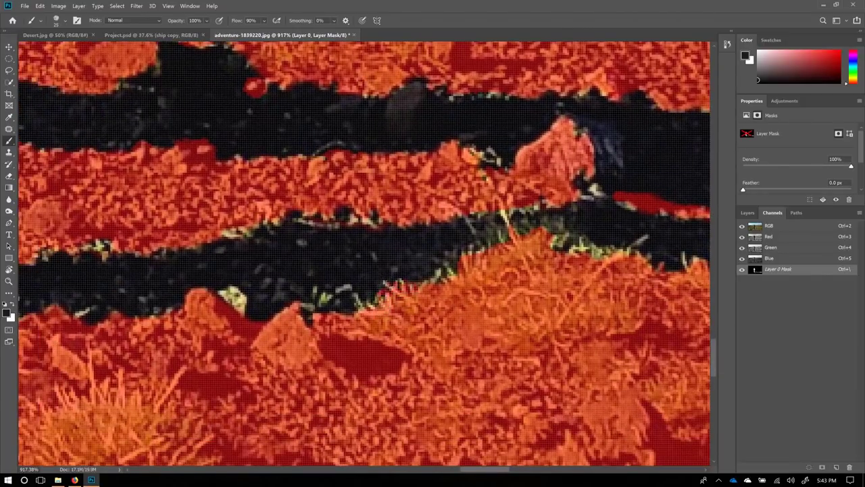
{"action": "mouse_move", "coordinate": [295, 296]}
{"action": "left_mouse_down"}
{"action": "mouse_move", "coordinate": [323, 303]}
{"action": "mouse_move", "coordinate": [248, 303]}
{"action": "mouse_move", "coordinate": [215, 296]}
{"action": "mouse_move", "coordinate": [206, 282]}
{"action": "mouse_move", "coordinate": [181, 300]}
{"action": "mouse_move", "coordinate": [409, 307]}
{"action": "left_mouse_up"}
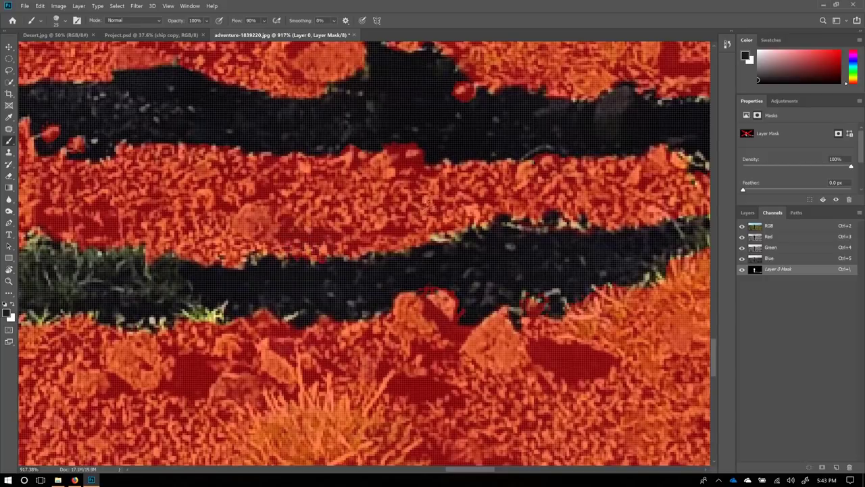
{"action": "scroll", "coordinate": [457, 200], "scroll_direction": "left", "scroll_amount": 5}
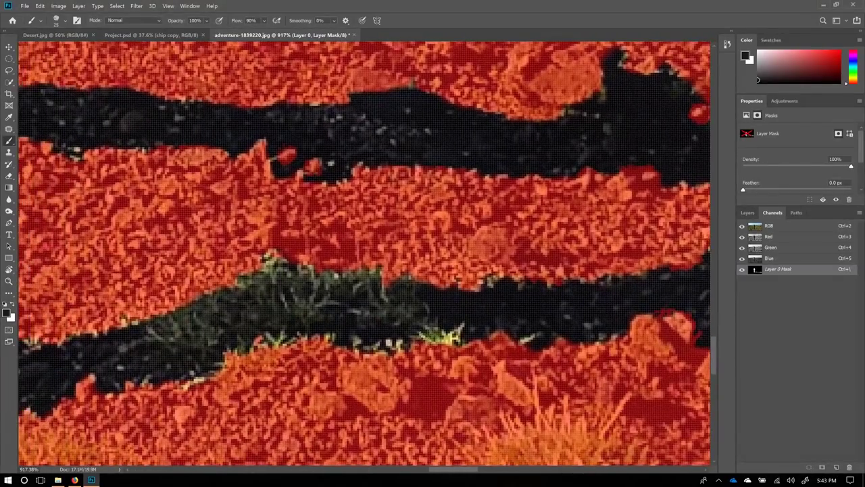
{"action": "mouse_move", "coordinate": [447, 336]}
{"action": "left_mouse_down"}
{"action": "mouse_move", "coordinate": [420, 333]}
{"action": "mouse_move", "coordinate": [440, 325]}
{"action": "left_mouse_up"}
{"action": "left_click_drag", "start_coordinate": [507, 331], "coordinate": [537, 338]}
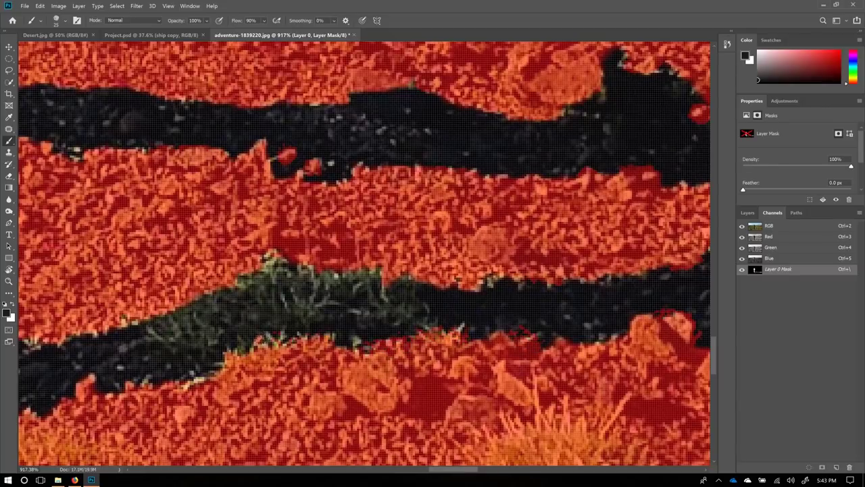
{"action": "left_click_drag", "start_coordinate": [184, 366], "coordinate": [215, 371]}
{"action": "left_click_drag", "start_coordinate": [161, 307], "coordinate": [435, 264]}
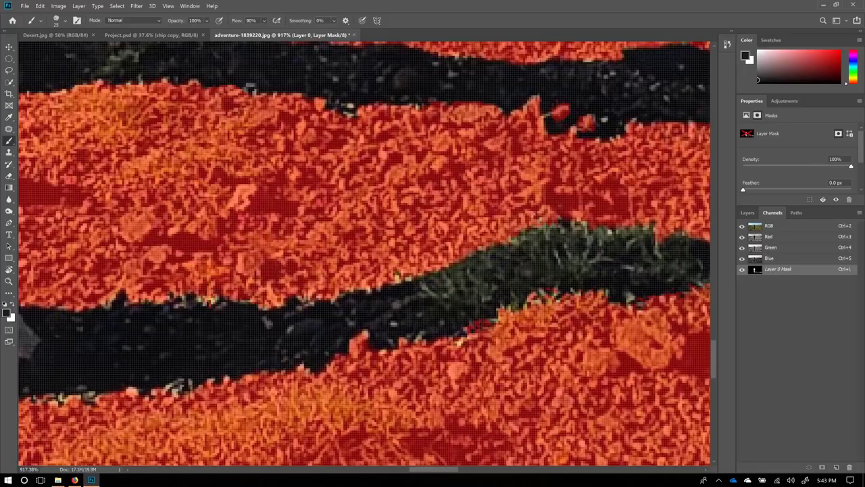
- Clean both edges of the shadow near the front shoe by painting black over the bright grass and pebbles
{"action": "scroll", "coordinate": [387, 249], "scroll_direction": "down", "scroll_amount": 5}
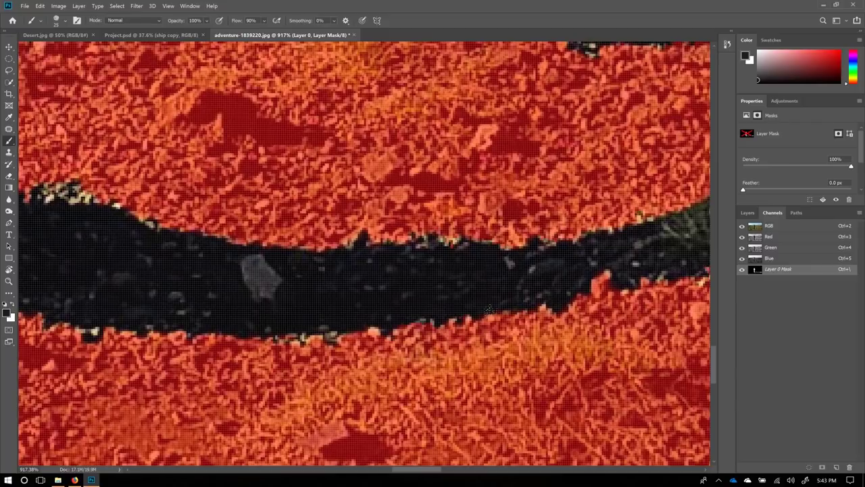
{"action": "scroll", "coordinate": [304, 336], "scroll_direction": "left", "scroll_amount": 6}
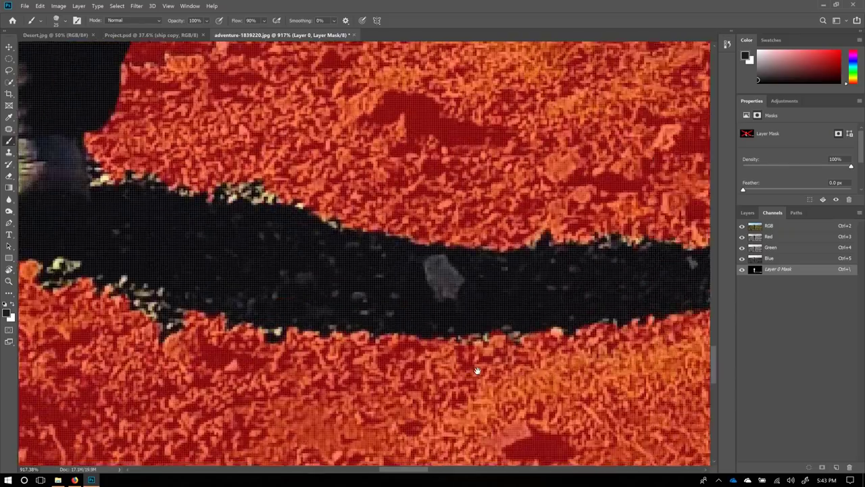
{"action": "mouse_move", "coordinate": [362, 332]}
{"action": "left_mouse_down"}
{"action": "mouse_move", "coordinate": [255, 328]}
{"action": "mouse_move", "coordinate": [237, 310]}
{"action": "mouse_move", "coordinate": [277, 322]}
{"action": "left_mouse_up"}
{"action": "mouse_move", "coordinate": [202, 288]}
{"action": "left_mouse_down"}
{"action": "mouse_move", "coordinate": [231, 291]}
{"action": "mouse_move", "coordinate": [159, 267]}
{"action": "mouse_move", "coordinate": [253, 287]}
{"action": "left_mouse_up"}
{"action": "mouse_move", "coordinate": [465, 192]}
{"action": "left_mouse_down"}
{"action": "mouse_move", "coordinate": [403, 188]}
{"action": "mouse_move", "coordinate": [534, 211]}
{"action": "left_mouse_up"}
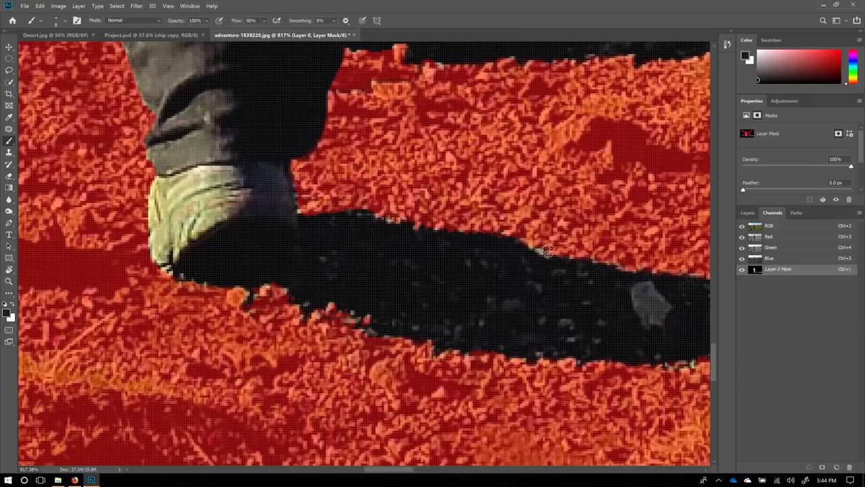
- Mask out the bright pebbles and grass specks along both edges of the front foot's shadow, including its small upper bump
{"action": "mouse_move", "coordinate": [513, 359]}
{"action": "left_mouse_down"}
{"action": "mouse_move", "coordinate": [404, 290]}
{"action": "mouse_move", "coordinate": [346, 314]}
{"action": "left_mouse_up"}
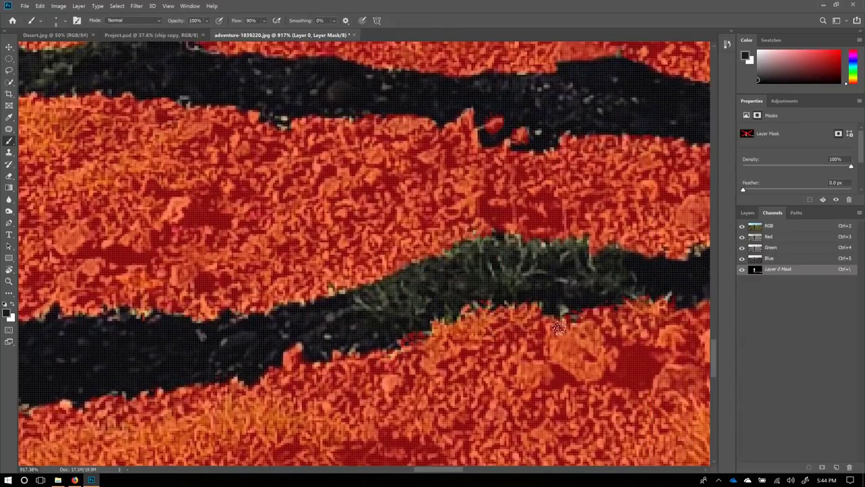
{"action": "scroll", "coordinate": [465, 313], "scroll_direction": "right", "scroll_amount": 5}
{"action": "scroll", "coordinate": [465, 313], "scroll_direction": "up", "scroll_amount": 2}
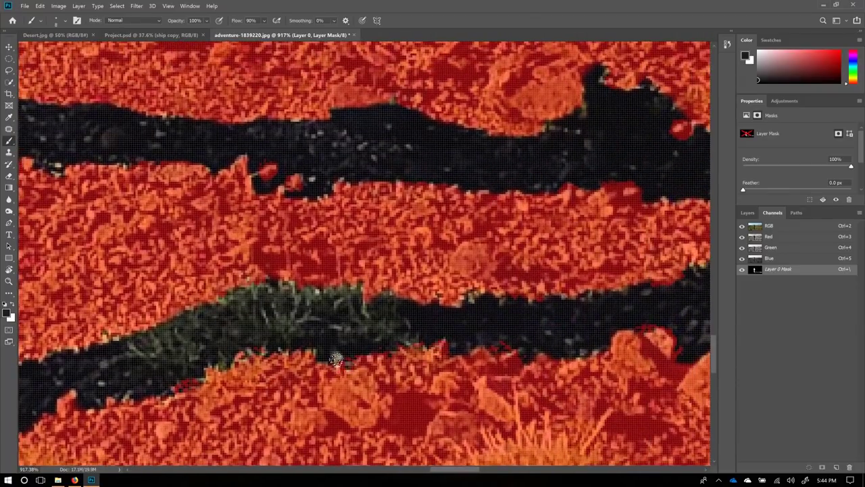
{"action": "scroll", "coordinate": [344, 352], "scroll_direction": "right", "scroll_amount": 2}
{"action": "scroll", "coordinate": [344, 352], "scroll_direction": "up", "scroll_amount": 1}
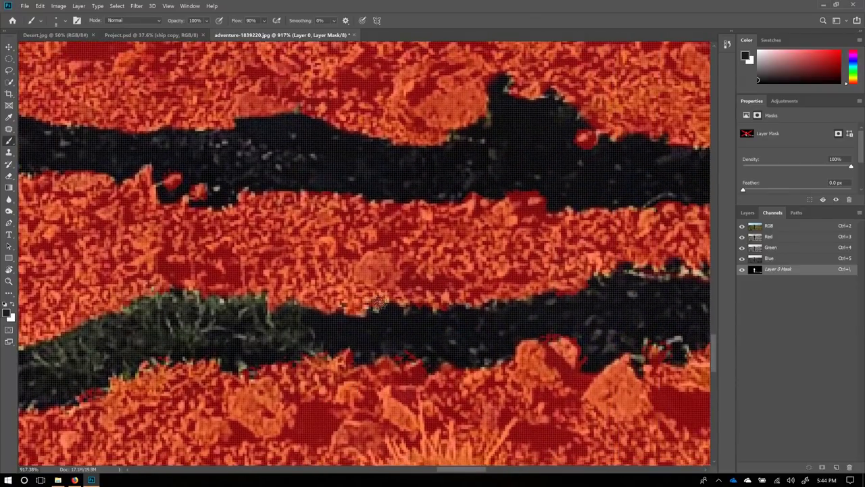
{"action": "scroll", "coordinate": [379, 303], "scroll_direction": "right", "scroll_amount": 4}
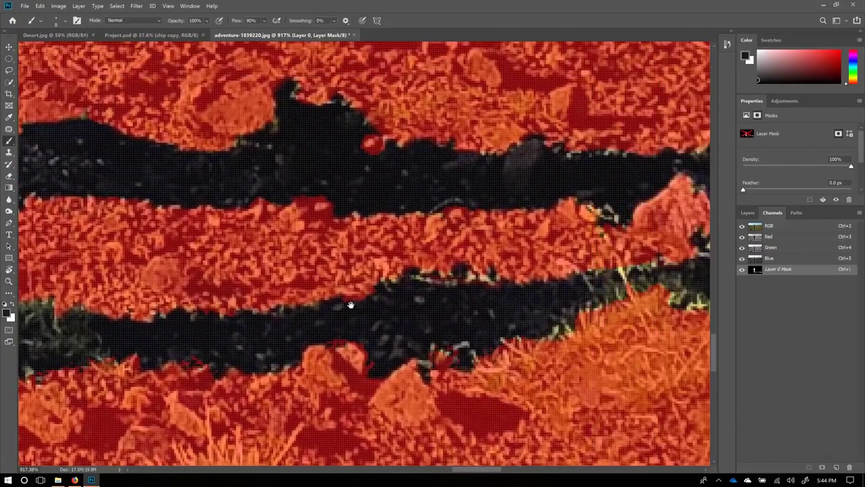
{"action": "mouse_move", "coordinate": [410, 276]}
{"action": "left_mouse_down"}
{"action": "mouse_move", "coordinate": [486, 277]}
{"action": "mouse_move", "coordinate": [473, 267]}
{"action": "mouse_move", "coordinate": [460, 283]}
{"action": "left_mouse_up"}
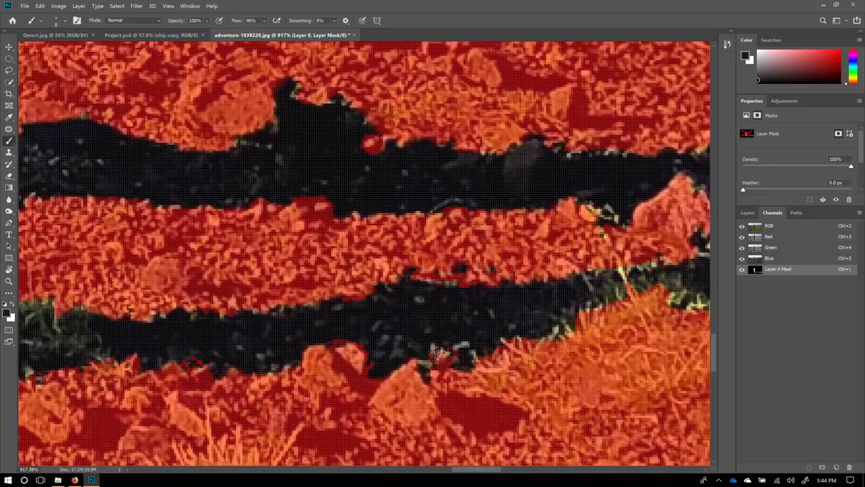
- Mask out the yellow grass ending the strip between the two shadows and the bright blades rising from the lower shadow edge
{"action": "left_click_drag", "start_coordinate": [590, 321], "coordinate": [451, 344]}
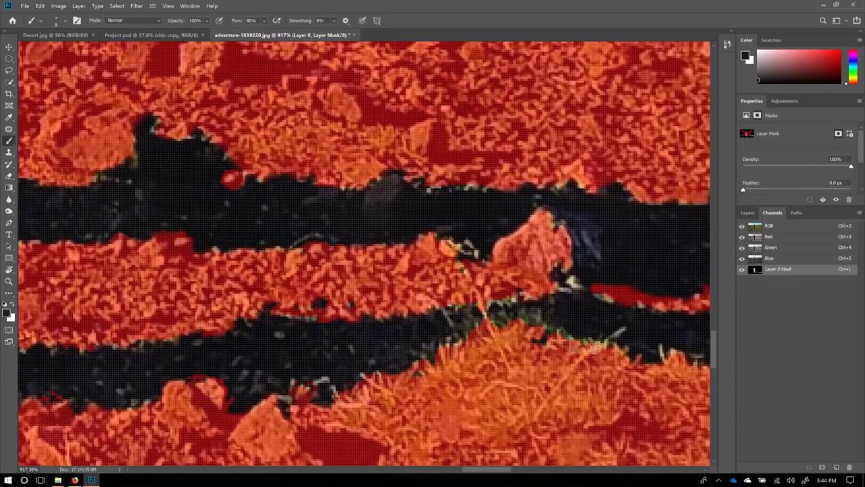
{"action": "left_click_drag", "start_coordinate": [641, 383], "coordinate": [486, 336]}
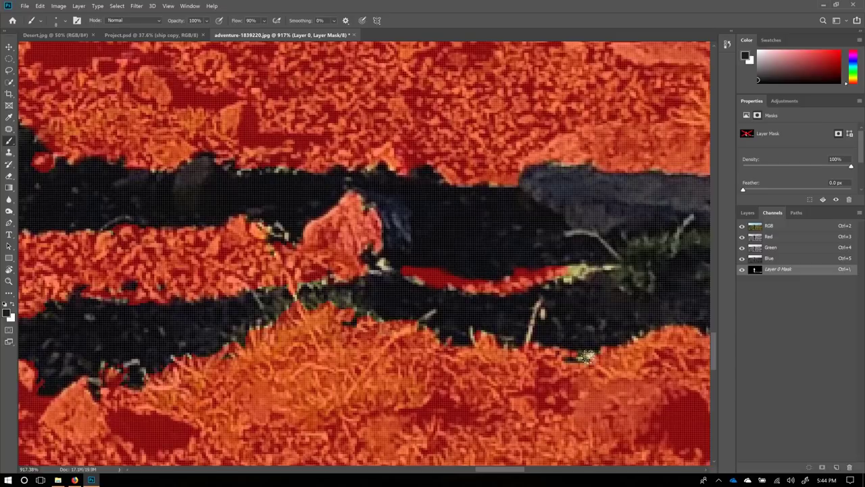
{"action": "mouse_move", "coordinate": [567, 276]}
{"action": "left_mouse_down"}
{"action": "mouse_move", "coordinate": [612, 267]}
{"action": "mouse_move", "coordinate": [324, 289]}
{"action": "left_mouse_up"}
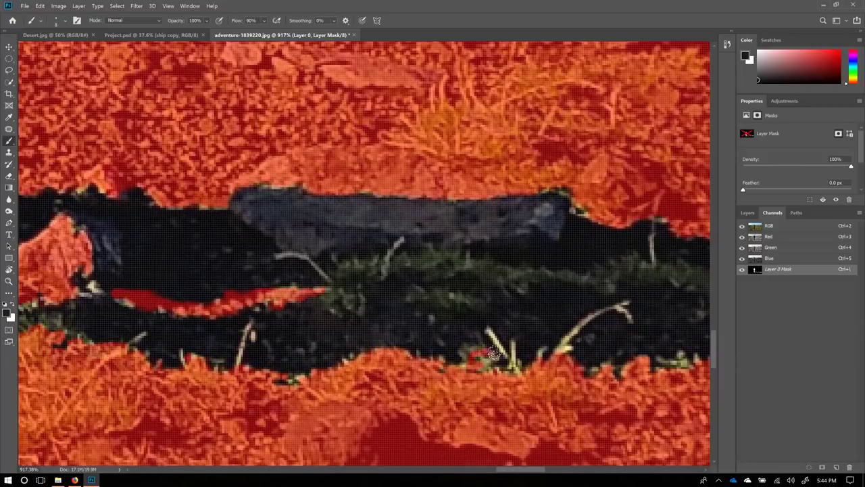
{"action": "mouse_move", "coordinate": [473, 356]}
{"action": "left_mouse_down"}
{"action": "mouse_move", "coordinate": [475, 350]}
{"action": "mouse_move", "coordinate": [492, 373]}
{"action": "left_mouse_up"}
{"action": "mouse_move", "coordinate": [486, 331]}
{"action": "left_mouse_down"}
{"action": "mouse_move", "coordinate": [518, 368]}
{"action": "mouse_move", "coordinate": [553, 364]}
{"action": "mouse_move", "coordinate": [605, 304]}
{"action": "left_mouse_up"}
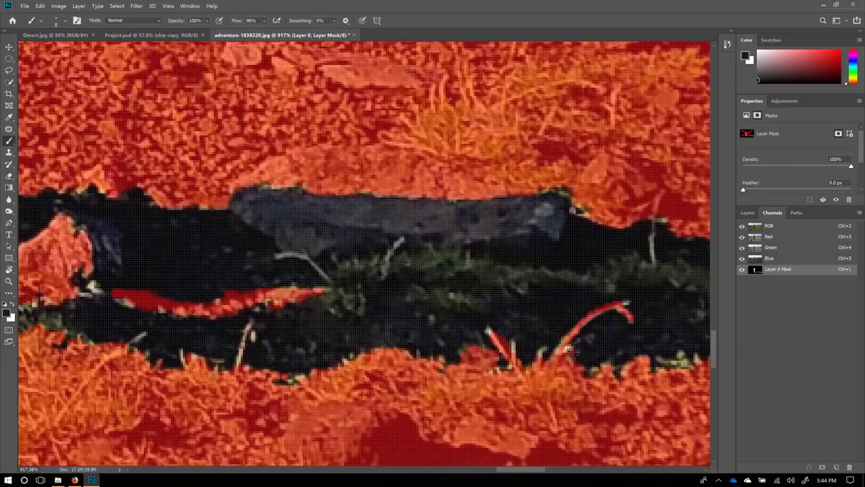
- Switch to the KYLE Bonus Chunky Charcoal brush at 40 px and mask the bright specks on the merged shadow's lower edge
{"action": "scroll", "coordinate": [533, 358], "scroll_direction": "right", "scroll_amount": 5}
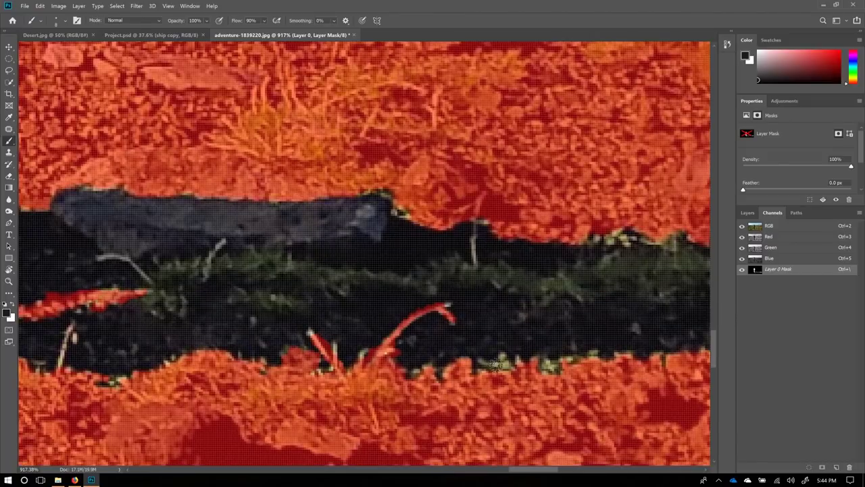
{"action": "right_click", "coordinate": [511, 388]}
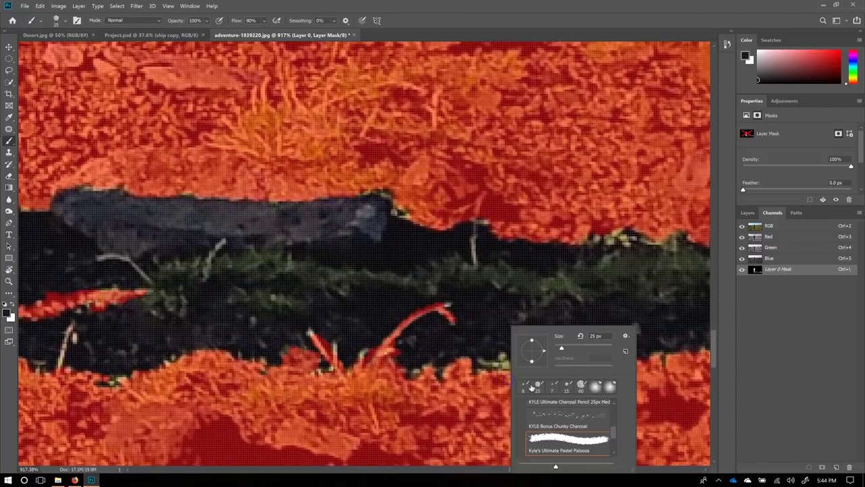
{"action": "left_click", "coordinate": [581, 415]}
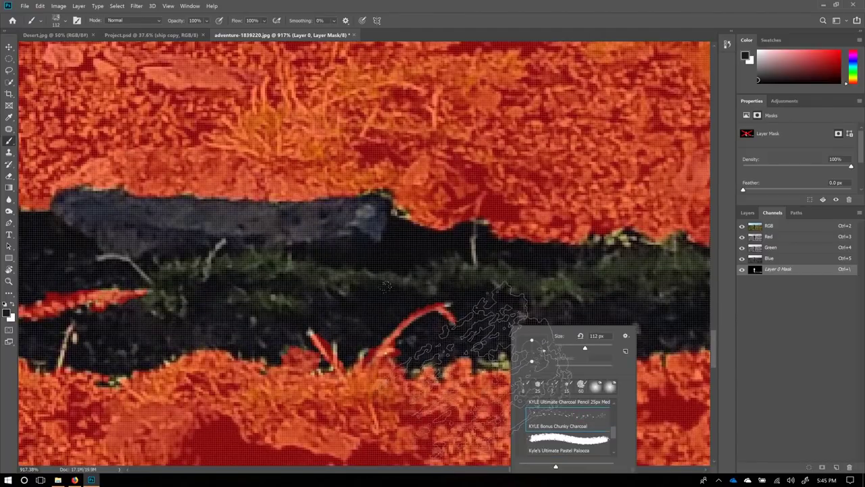
{"action": "left_click", "coordinate": [467, 338]}
{"action": "mouse_move", "coordinate": [466, 338]}
{"action": "left_mouse_down"}
{"action": "mouse_move", "coordinate": [490, 317]}
{"action": "mouse_move", "coordinate": [497, 324]}
{"action": "left_mouse_up"}
{"action": "key", "text": "ctrl+z"}
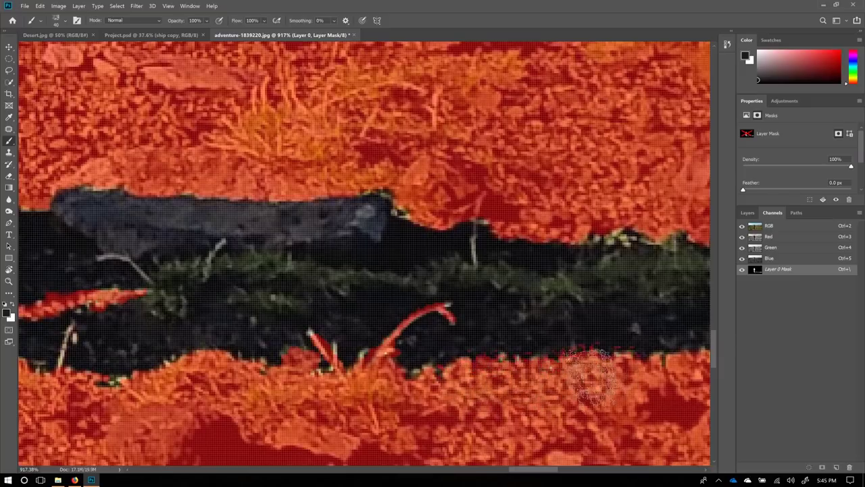
- Paint black along the merged shadow's lower edge up to the photo's border, masking the bright grass with a rough texture
{"action": "left_click_drag", "start_coordinate": [612, 371], "coordinate": [370, 337]}
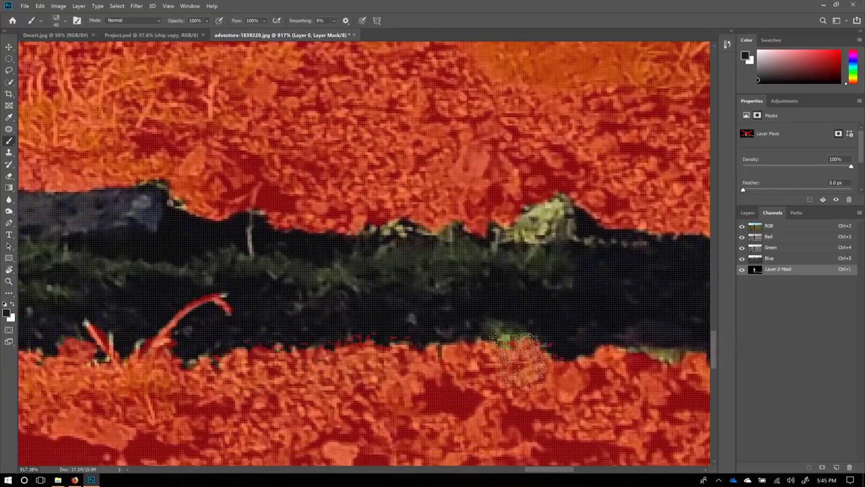
{"action": "left_click_drag", "start_coordinate": [546, 375], "coordinate": [411, 360]}
{"action": "left_click_drag", "start_coordinate": [589, 406], "coordinate": [416, 358]}
{"action": "left_click_drag", "start_coordinate": [679, 388], "coordinate": [369, 259]}
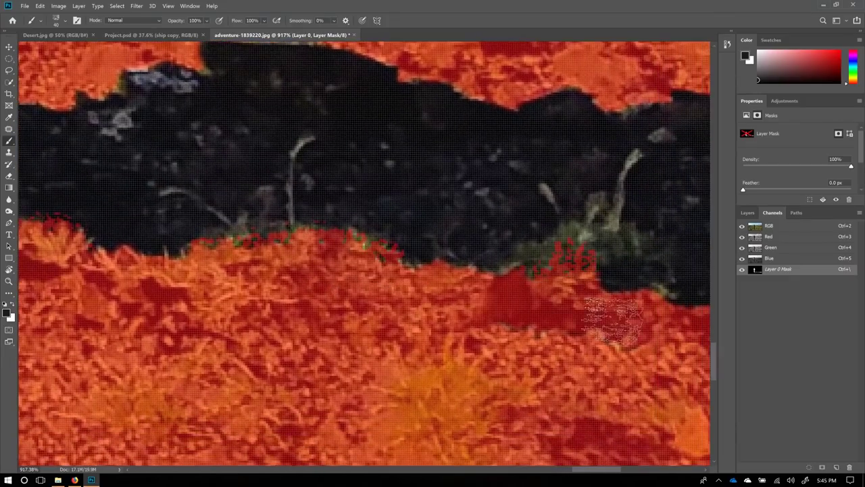
{"action": "left_click_drag", "start_coordinate": [608, 323], "coordinate": [266, 313]}
{"action": "left_click_drag", "start_coordinate": [479, 353], "coordinate": [213, 332]}
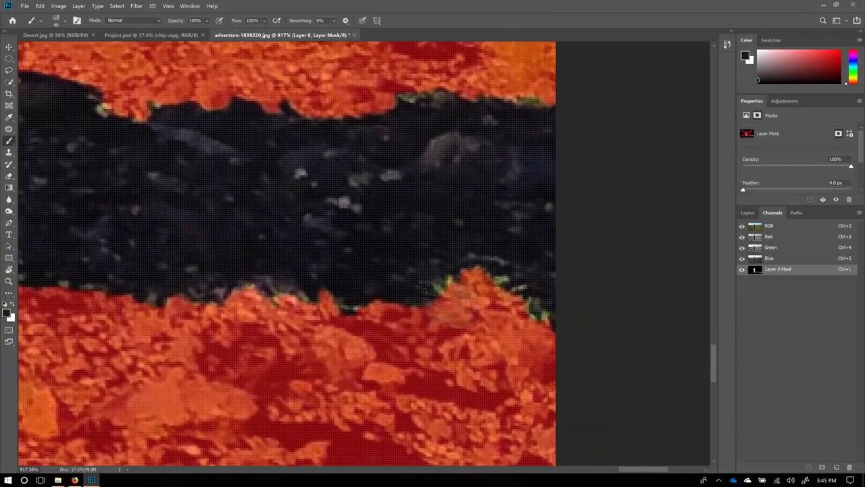
- Mask out the bright stones and the yellow-green tuft along the merged shadow's upper edge with the charcoal brush
{"action": "left_click_drag", "start_coordinate": [426, 343], "coordinate": [650, 454]}
{"action": "mouse_move", "coordinate": [309, 235]}
{"action": "left_mouse_down"}
{"action": "mouse_move", "coordinate": [689, 279]}
{"action": "mouse_move", "coordinate": [440, 254]}
{"action": "left_mouse_up"}
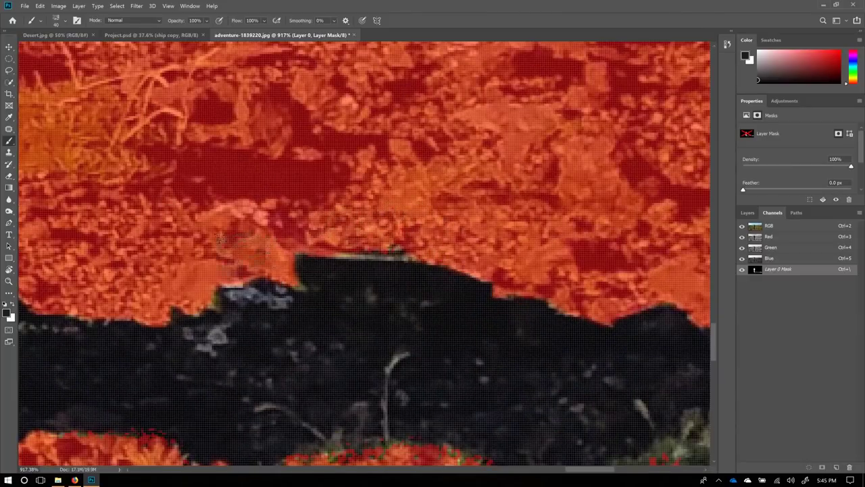
{"action": "mouse_move", "coordinate": [194, 270]}
{"action": "left_mouse_down"}
{"action": "mouse_move", "coordinate": [405, 101]}
{"action": "mouse_move", "coordinate": [419, 237]}
{"action": "left_mouse_up"}
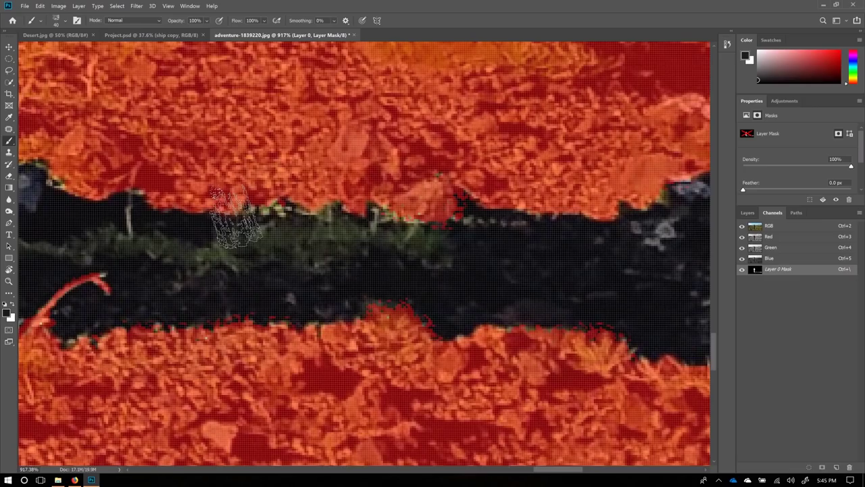
- Change the brush preset and paint black over the yellow-green patch of ground beside the hiker's waist
{"action": "key", "text": "ctrl+0"}
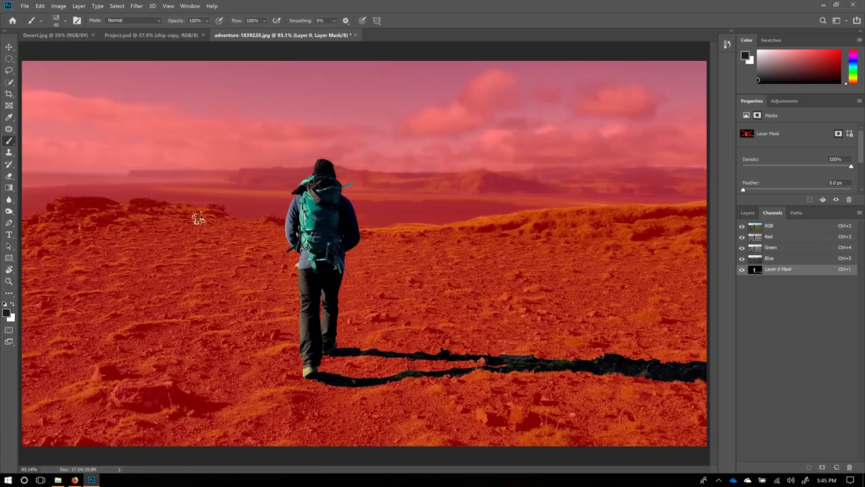
{"action": "scroll", "coordinate": [297, 264], "scroll_direction": "up", "scroll_amount": 10}
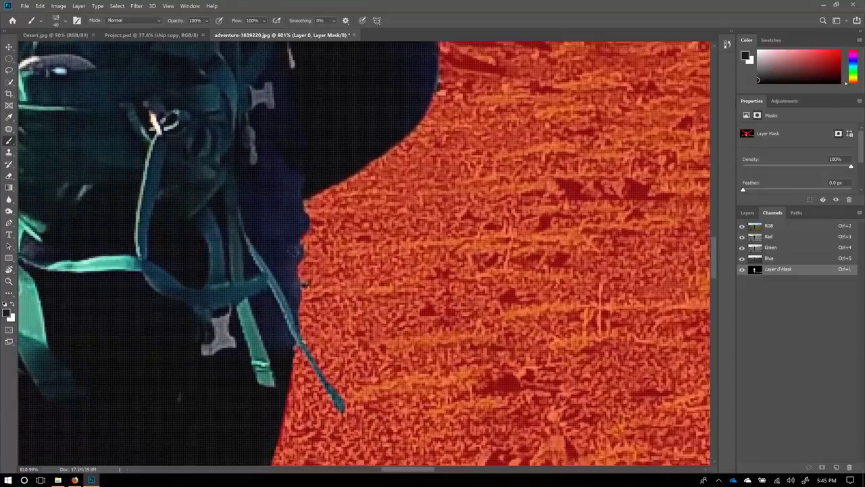
{"action": "scroll", "coordinate": [297, 264], "scroll_direction": "up", "scroll_amount": 3}
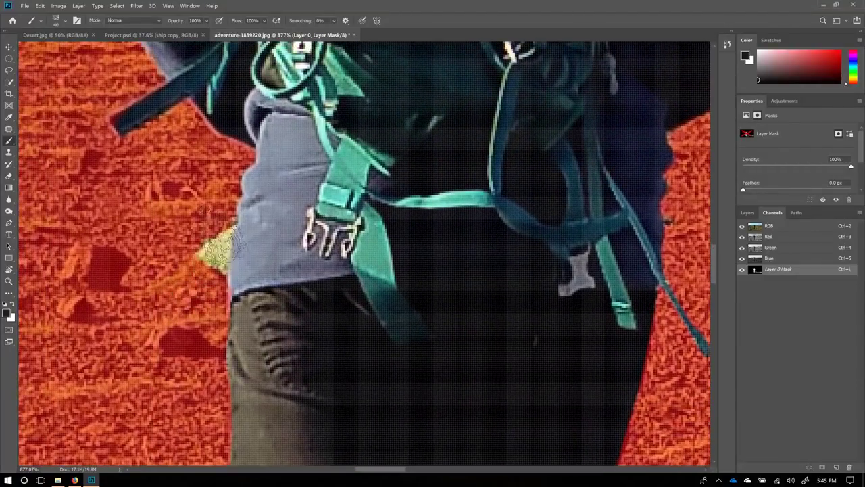
{"action": "right_click", "coordinate": [212, 245]}
{"action": "left_click", "coordinate": [277, 353]}
{"action": "key", "text": "Return"}
{"action": "mouse_move", "coordinate": [221, 265]}
{"action": "left_mouse_down"}
{"action": "mouse_move", "coordinate": [206, 248]}
{"action": "mouse_move", "coordinate": [216, 255]}
{"action": "left_mouse_up"}
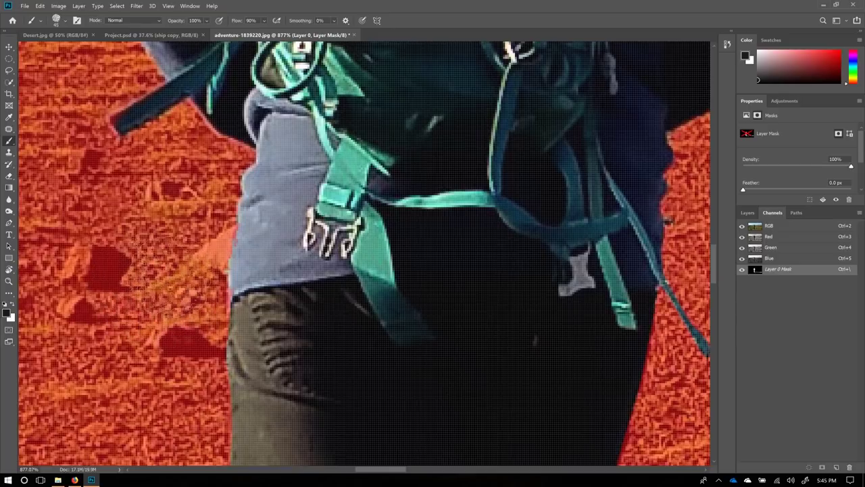
- Restore the jacket's edge and the hanging strap's end near the elbow by painting white on the mask with a 10 px brush
{"action": "key", "text": "x"}
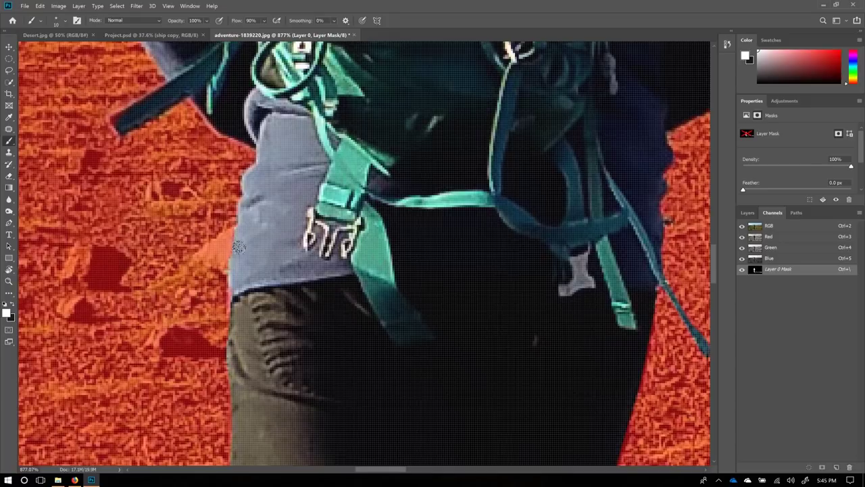
{"action": "left_click_drag", "start_coordinate": [278, 95], "coordinate": [355, 240]}
{"action": "left_click_drag", "start_coordinate": [231, 244], "coordinate": [345, 328]}
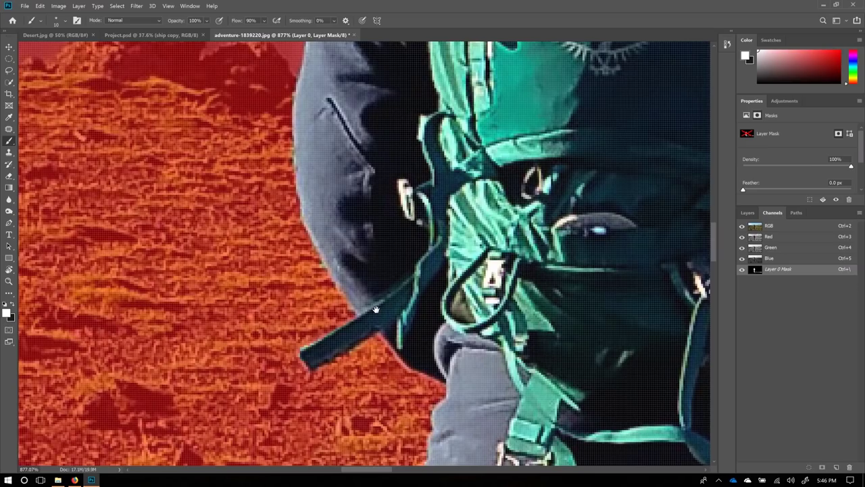
- Restore the dark flap sticking out beside the backpack's top by painting white on the mask
{"action": "scroll", "coordinate": [375, 309], "scroll_direction": "up", "scroll_amount": 3}
{"action": "scroll", "coordinate": [457, 296], "scroll_direction": "down", "scroll_amount": 10}
{"action": "scroll", "coordinate": [405, 298], "scroll_direction": "up", "scroll_amount": 5}
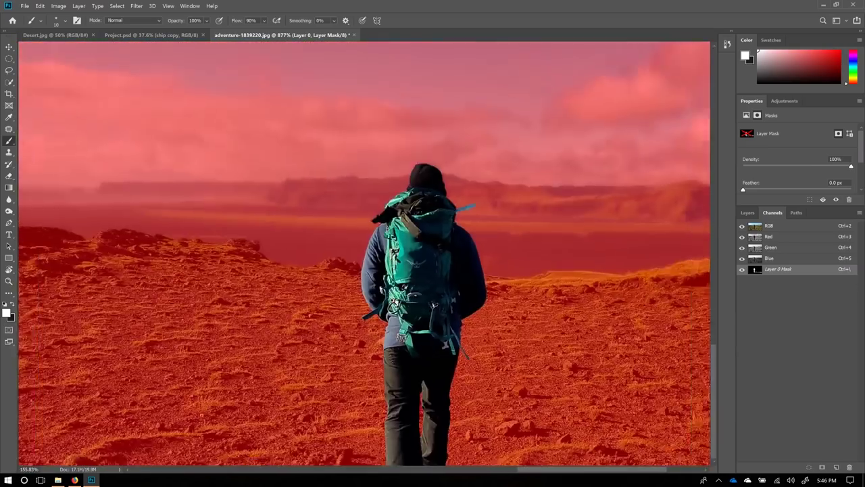
{"action": "scroll", "coordinate": [401, 298], "scroll_direction": "up", "scroll_amount": 4}
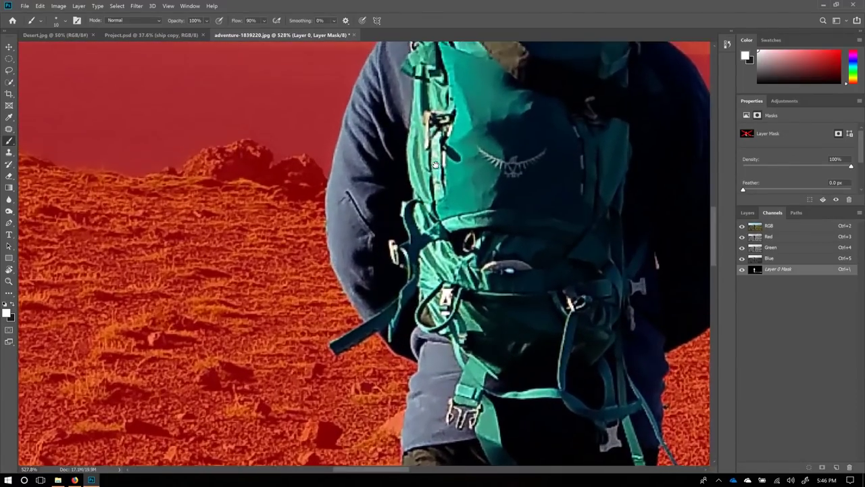
{"action": "mouse_move", "coordinate": [435, 164]}
{"action": "left_mouse_down"}
{"action": "mouse_move", "coordinate": [389, 413]}
{"action": "mouse_move", "coordinate": [371, 401]}
{"action": "left_mouse_up"}
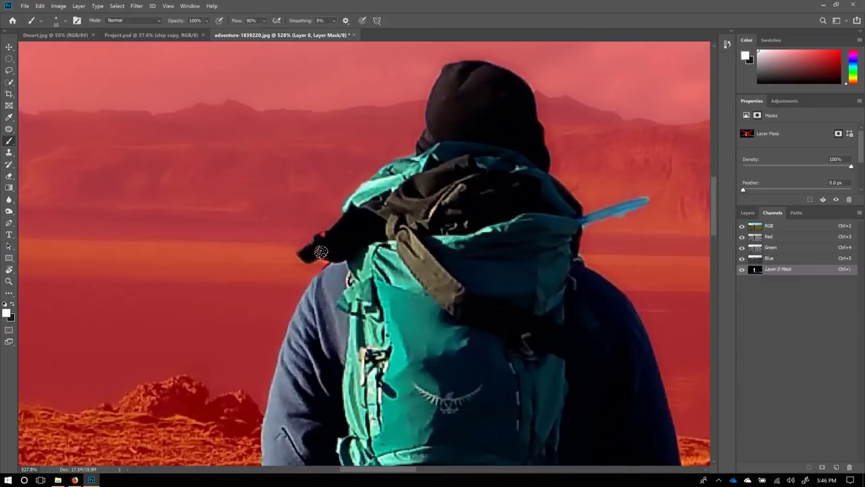
{"action": "left_click_drag", "start_coordinate": [428, 201], "coordinate": [283, 197]}
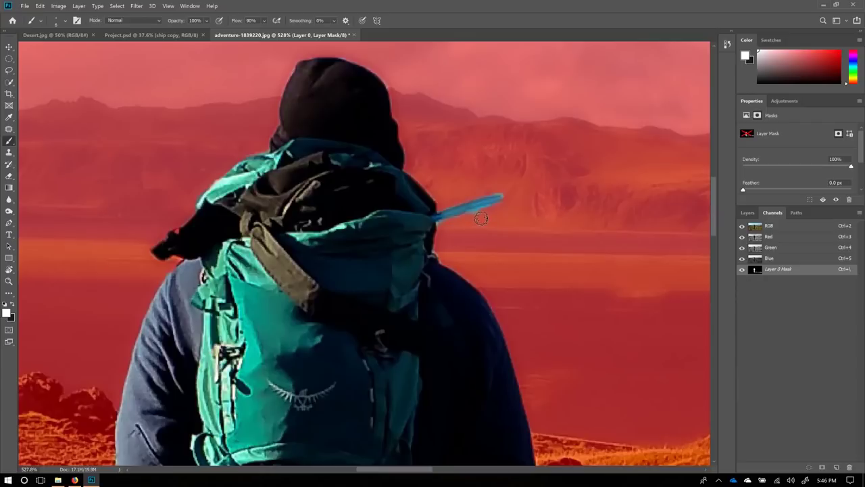
- Examine the mask edges along the hiker's waist, trouser legs and shoes for leftover ground, with black as the paint color
{"action": "key", "text": "x"}
{"action": "left_click_drag", "start_coordinate": [369, 315], "coordinate": [344, 207]}
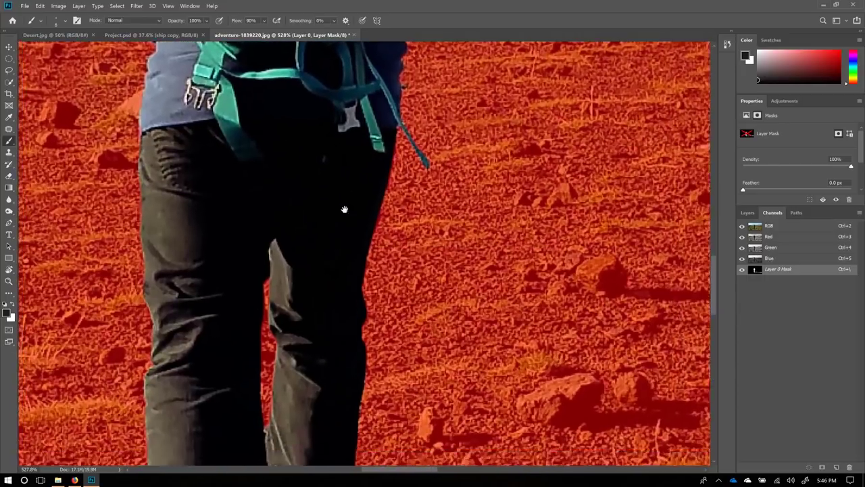
{"action": "left_click_drag", "start_coordinate": [337, 262], "coordinate": [416, 194]}
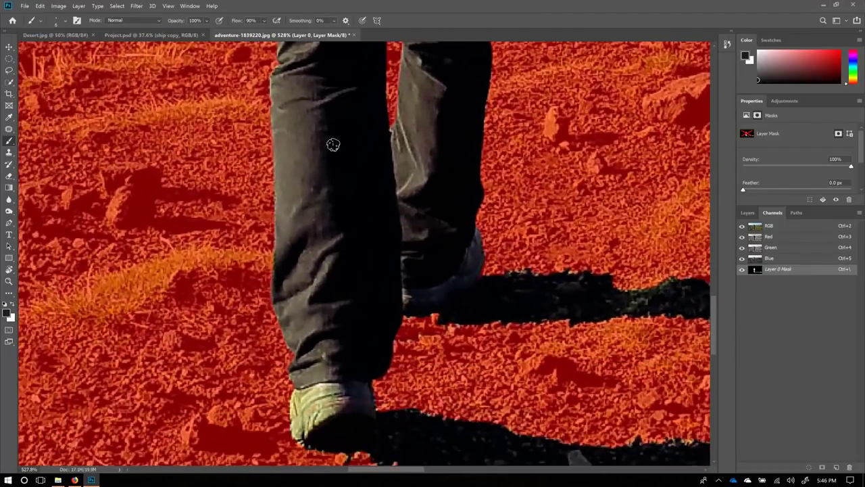
{"action": "left_click_drag", "start_coordinate": [332, 142], "coordinate": [365, 320]}
{"action": "left_click_drag", "start_coordinate": [341, 121], "coordinate": [358, 282]}
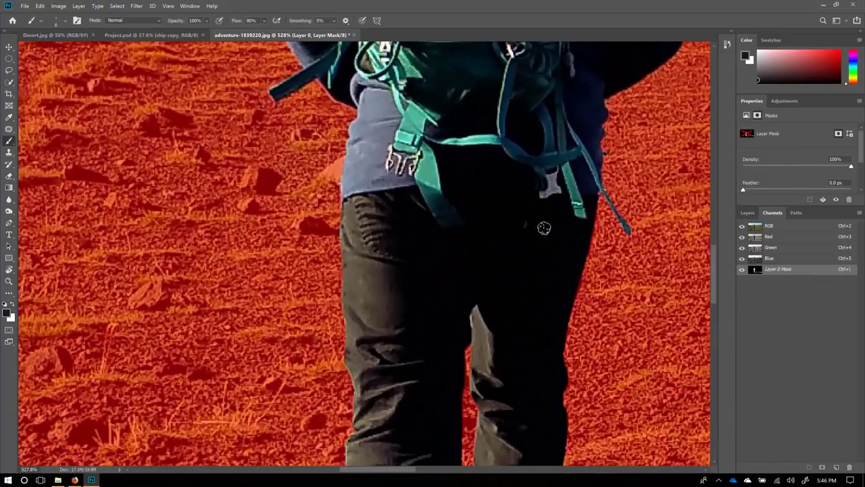
{"action": "scroll", "coordinate": [558, 193], "scroll_direction": "down", "scroll_amount": 5}
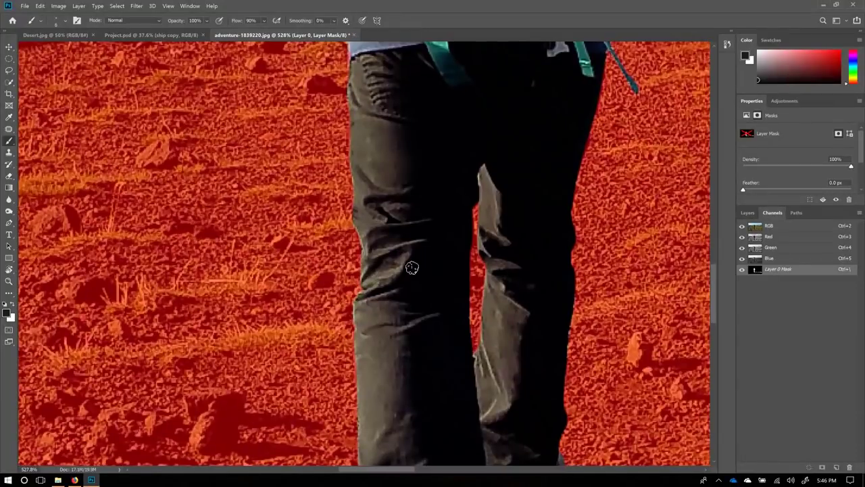
- Hide the red mask overlay and enable Layer 0's mask to show the hiker and shadow on transparency
{"action": "key", "text": "ctrl+0"}
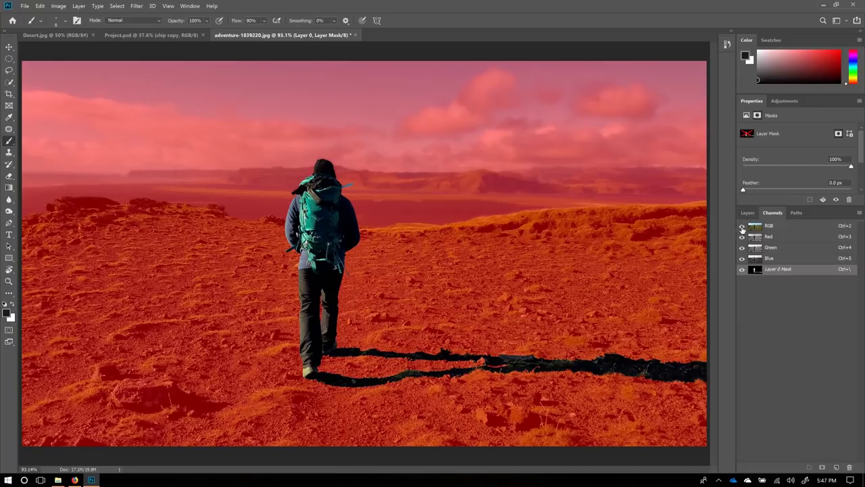
{"action": "left_click", "coordinate": [742, 270]}
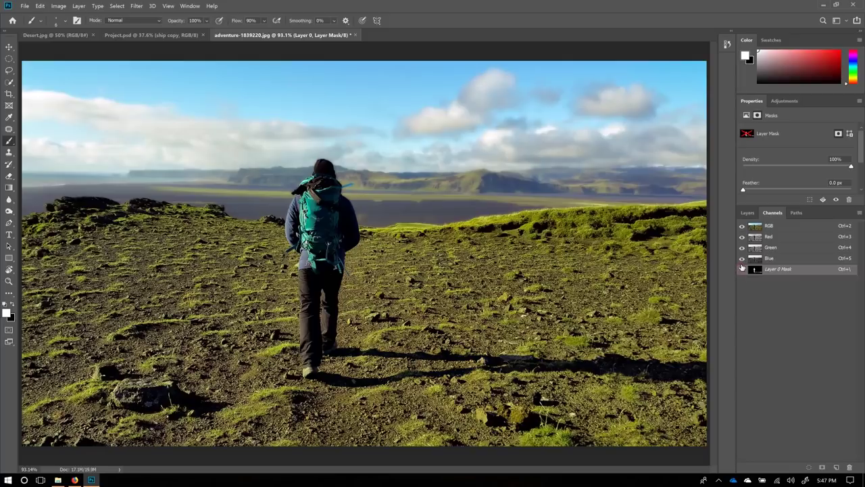
{"action": "left_click", "coordinate": [748, 213]}
{"action": "left_click", "coordinate": [781, 267], "text": "shift"}
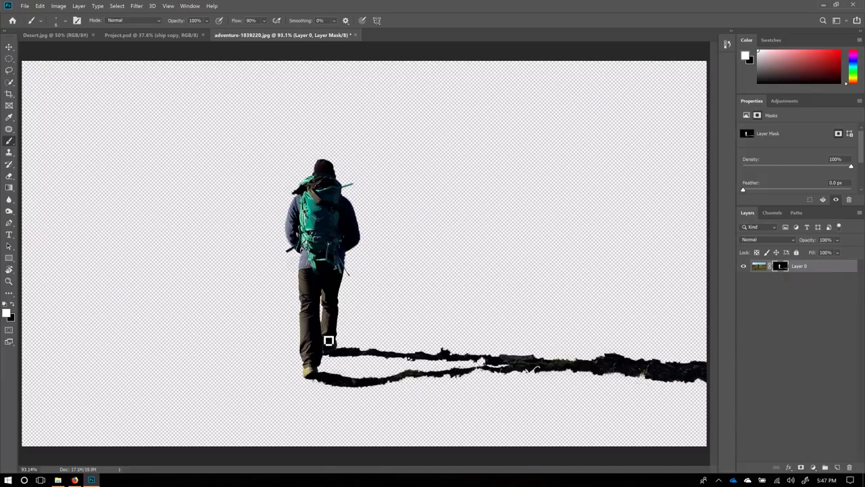
- Load Layer 0's mask as a selection, and rebuild the deleted layer mask from that selection
{"action": "left_click", "coordinate": [775, 212]}
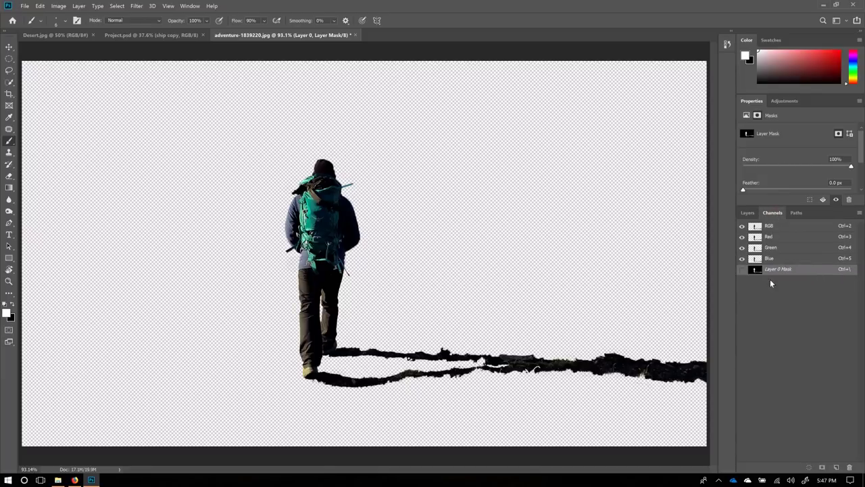
{"action": "left_click", "coordinate": [756, 269], "text": "ctrl"}
{"action": "left_click", "coordinate": [750, 212]}
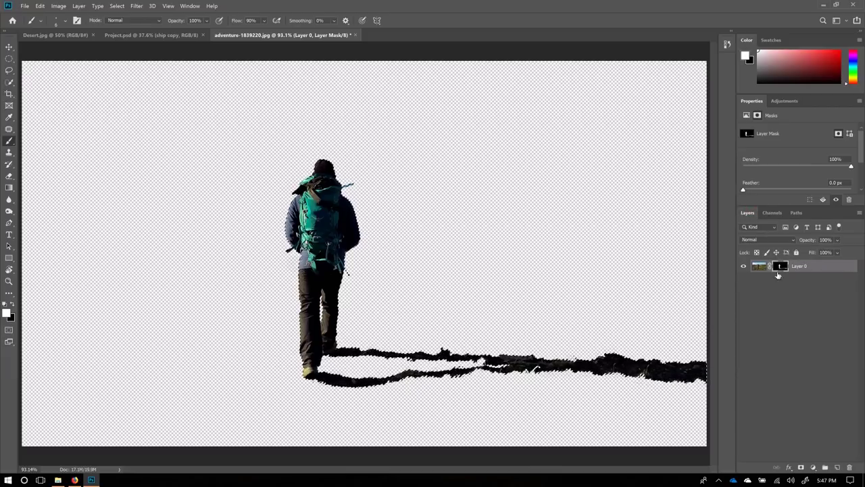
{"action": "left_click_drag", "start_coordinate": [781, 265], "coordinate": [850, 466]}
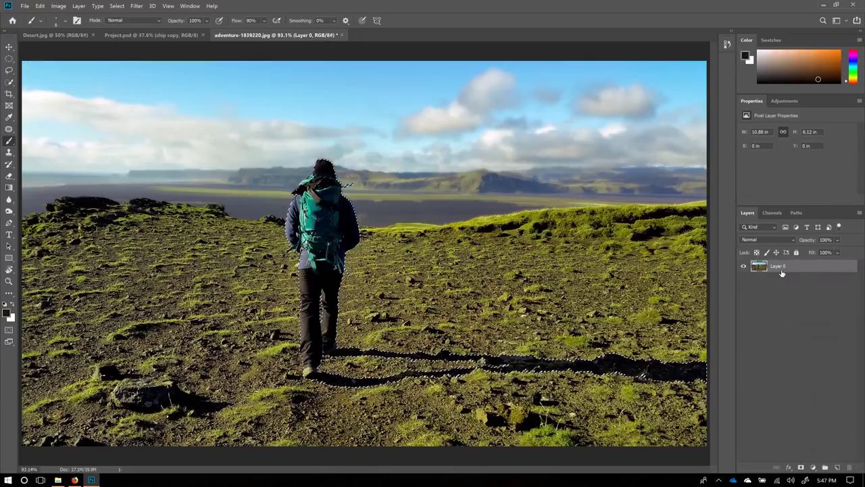
{"action": "left_click", "coordinate": [801, 468]}
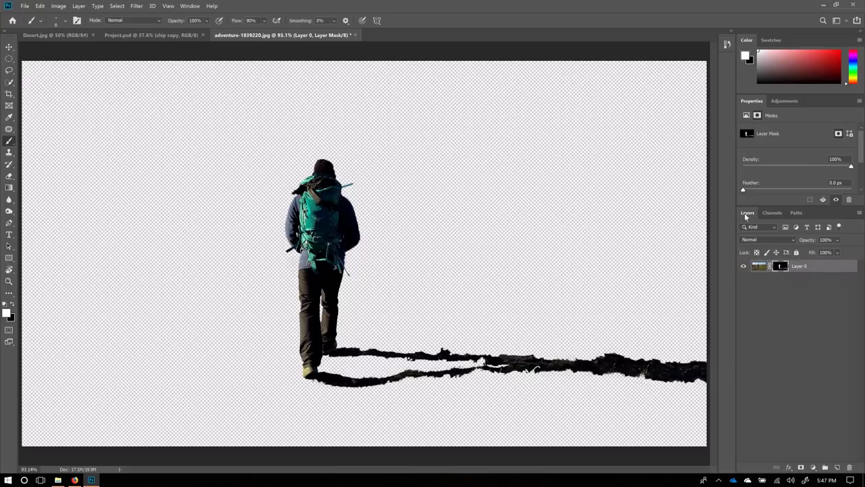
{"action": "right_click", "coordinate": [780, 269]}
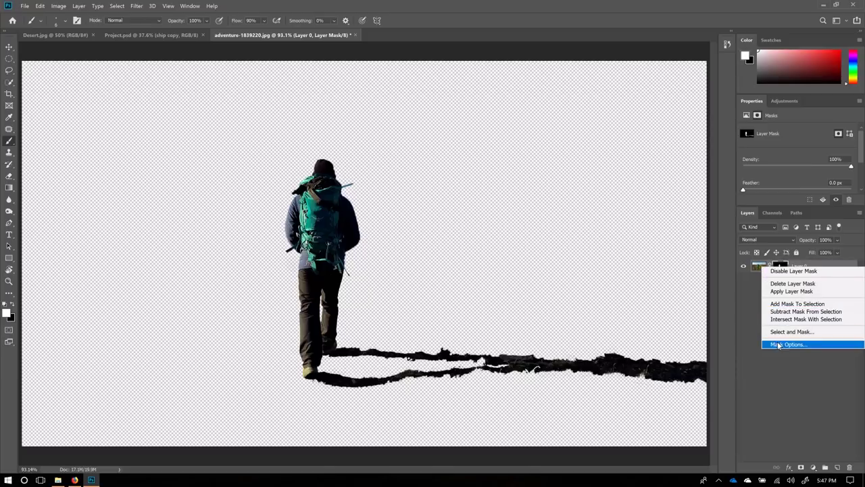
{"action": "left_click", "coordinate": [750, 301]}
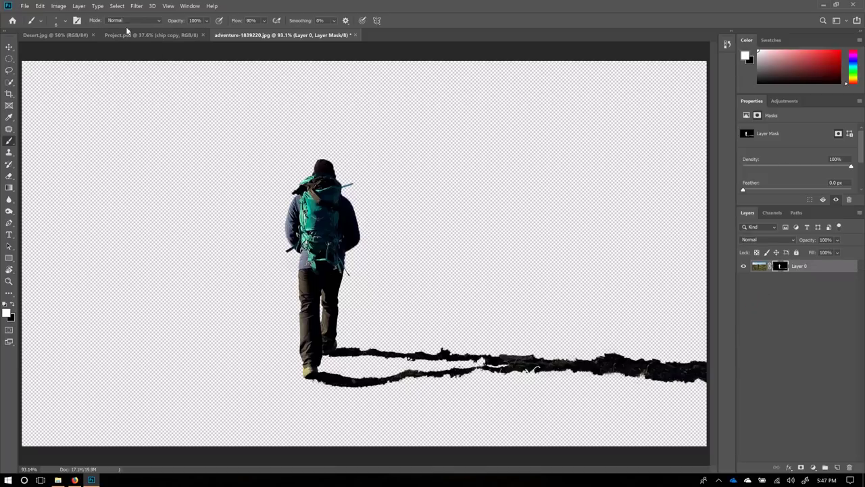
{"action": "right_click", "coordinate": [779, 265]}
{"action": "left_click", "coordinate": [753, 298]}
- Refine Layer 0's mask with Select and Mask, using a slight feather, a little smoothing and a negative Shift Edge
{"action": "right_click", "coordinate": [781, 267]}
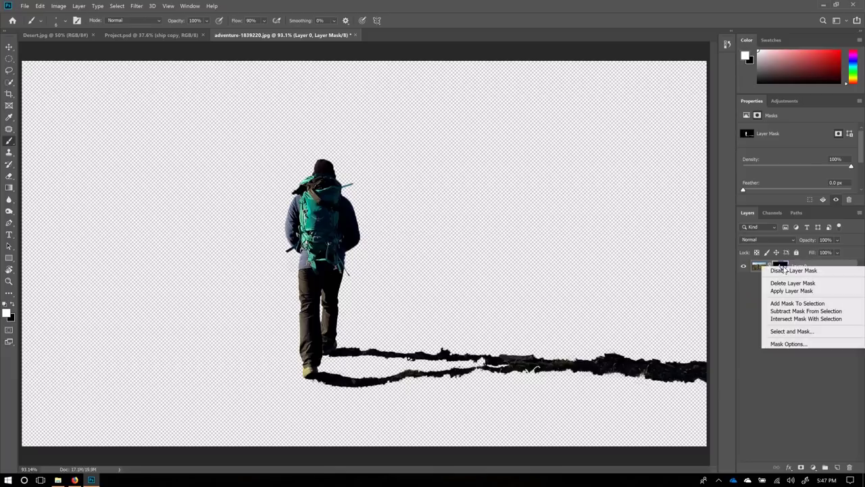
{"action": "left_click", "coordinate": [793, 332]}
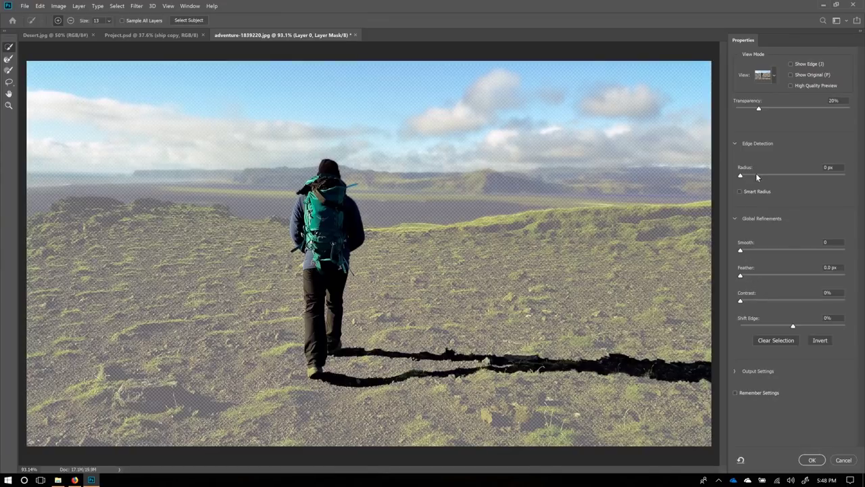
{"action": "left_click", "coordinate": [791, 327]}
{"action": "left_click_drag", "start_coordinate": [788, 327], "coordinate": [788, 325]}
{"action": "mouse_move", "coordinate": [742, 276]}
{"action": "left_mouse_down"}
{"action": "mouse_move", "coordinate": [757, 276]}
{"action": "mouse_move", "coordinate": [749, 274]}
{"action": "left_mouse_up"}
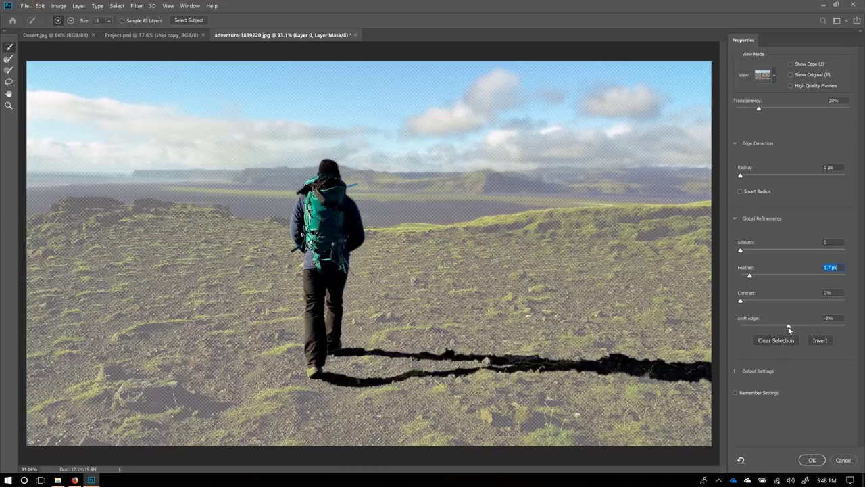
{"action": "left_click_drag", "start_coordinate": [789, 327], "coordinate": [782, 326]}
{"action": "mouse_move", "coordinate": [751, 277]}
{"action": "left_mouse_down"}
{"action": "mouse_move", "coordinate": [801, 276]}
{"action": "mouse_move", "coordinate": [748, 276]}
{"action": "left_mouse_up"}
{"action": "left_click_drag", "start_coordinate": [742, 252], "coordinate": [743, 254]}
{"action": "left_click", "coordinate": [811, 460]}
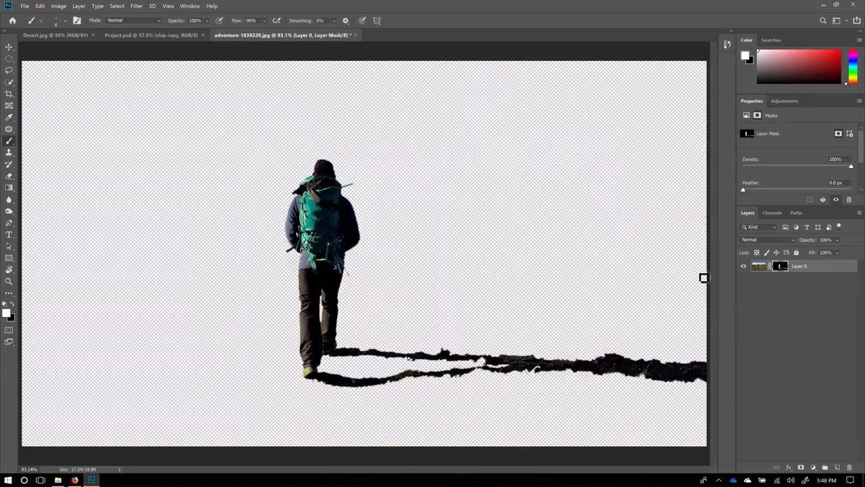
- Duplicate Layer 0 with its mask, and hide the copy with the original layer's mask targeted
{"action": "key", "text": "ctrl+j"}
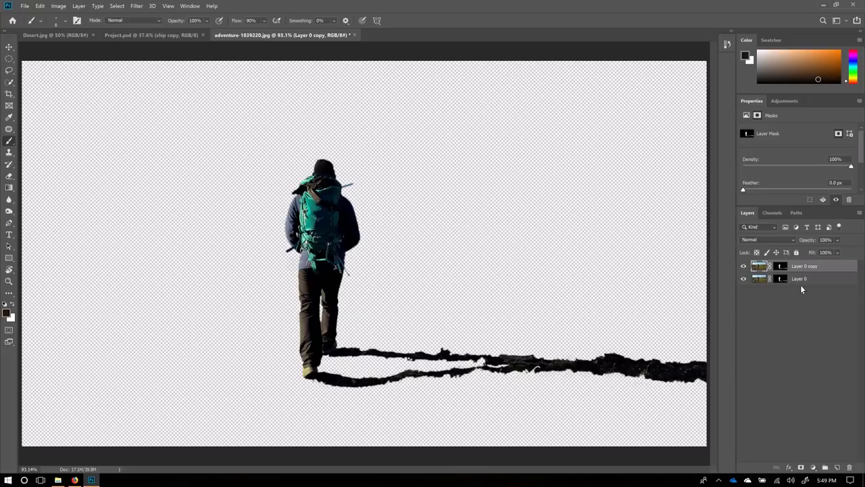
{"action": "left_click", "coordinate": [777, 279]}
{"action": "left_click", "coordinate": [743, 265]}
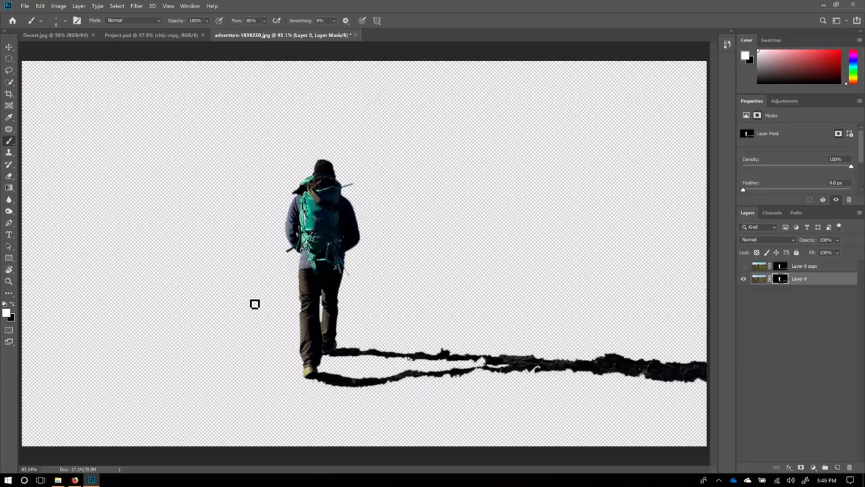
- Lasso the hiker's body down to the shoes and fill that area of Layer 0's mask with black, leaving only the shadow
{"action": "left_click", "coordinate": [9, 71]}
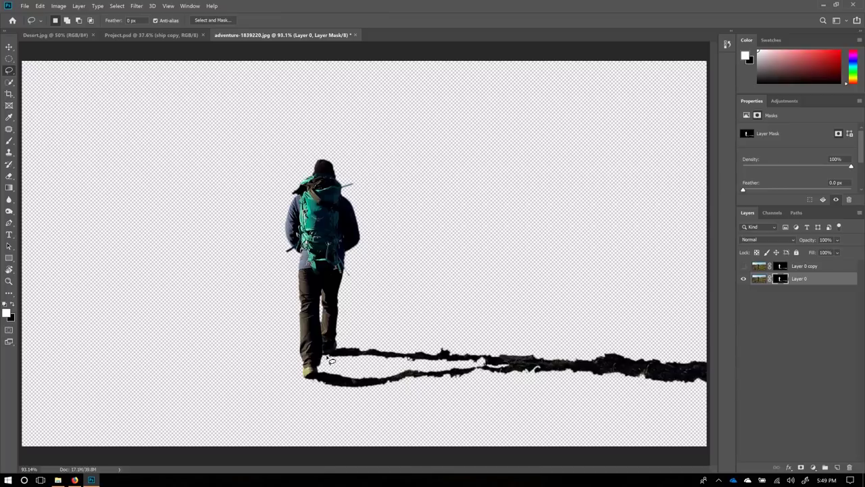
{"action": "mouse_move", "coordinate": [332, 360]}
{"action": "left_mouse_down"}
{"action": "mouse_move", "coordinate": [373, 286]}
{"action": "mouse_move", "coordinate": [392, 224]}
{"action": "mouse_move", "coordinate": [344, 138]}
{"action": "mouse_move", "coordinate": [286, 124]}
{"action": "mouse_move", "coordinate": [205, 250]}
{"action": "mouse_move", "coordinate": [219, 322]}
{"action": "mouse_move", "coordinate": [263, 374]}
{"action": "mouse_move", "coordinate": [283, 398]}
{"action": "mouse_move", "coordinate": [328, 362]}
{"action": "left_mouse_up"}
{"action": "left_click", "coordinate": [742, 267]}
{"action": "key", "text": "x"}
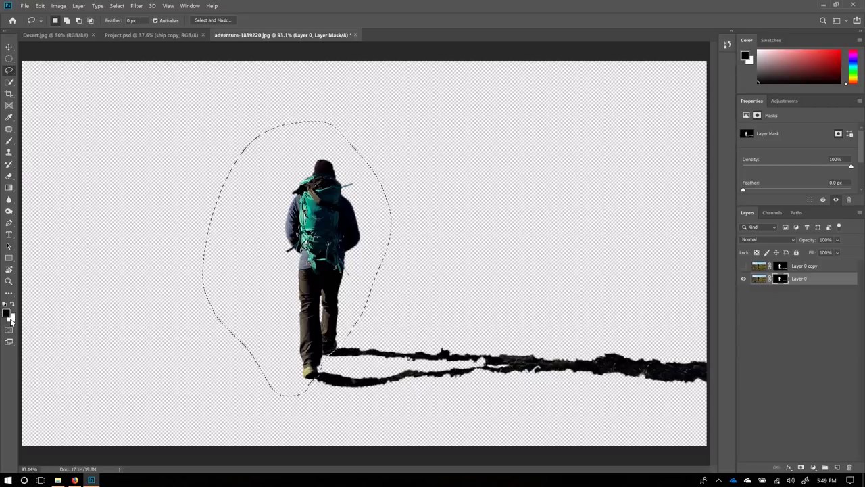
{"action": "key", "text": "x"}
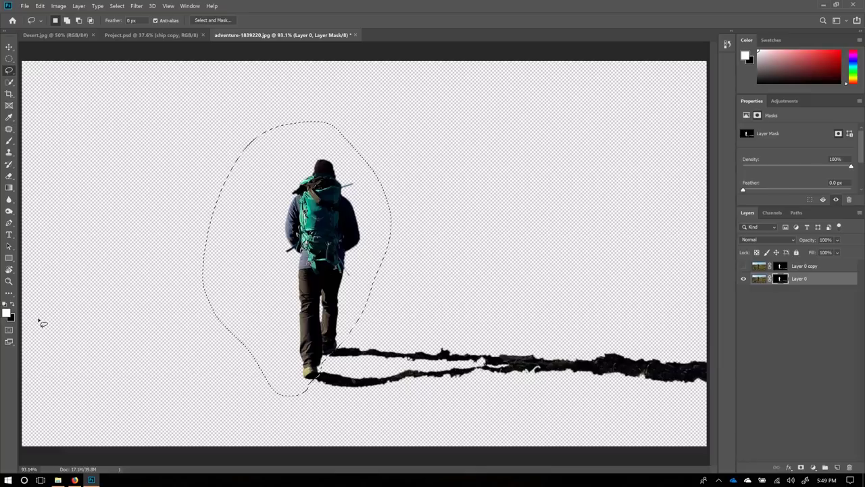
{"action": "key", "text": "Delete"}
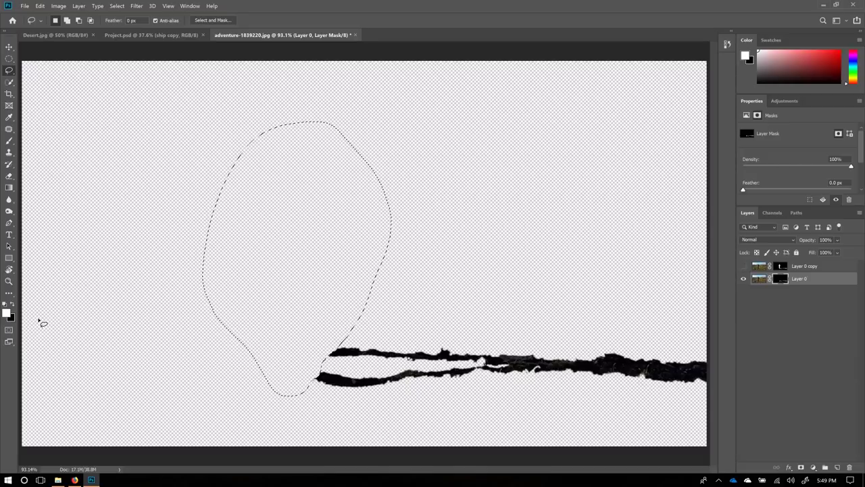
{"action": "key", "text": "ctrl+z"}
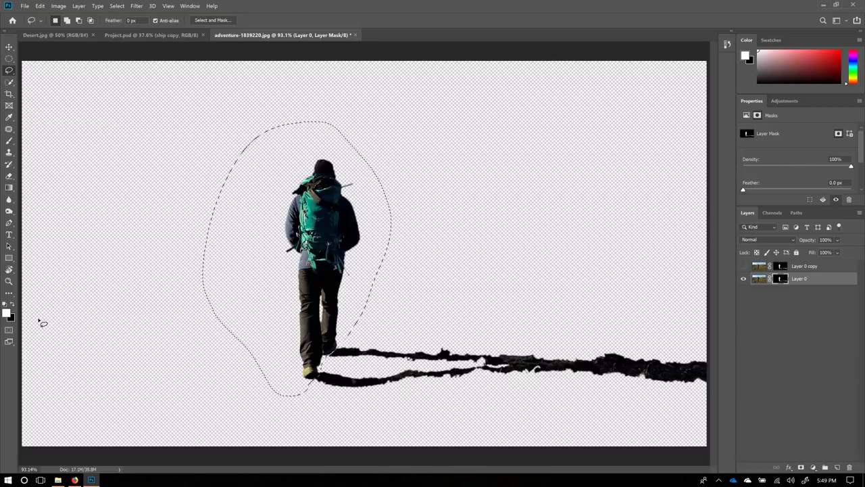
{"action": "key", "text": "alt+BackSpace"}
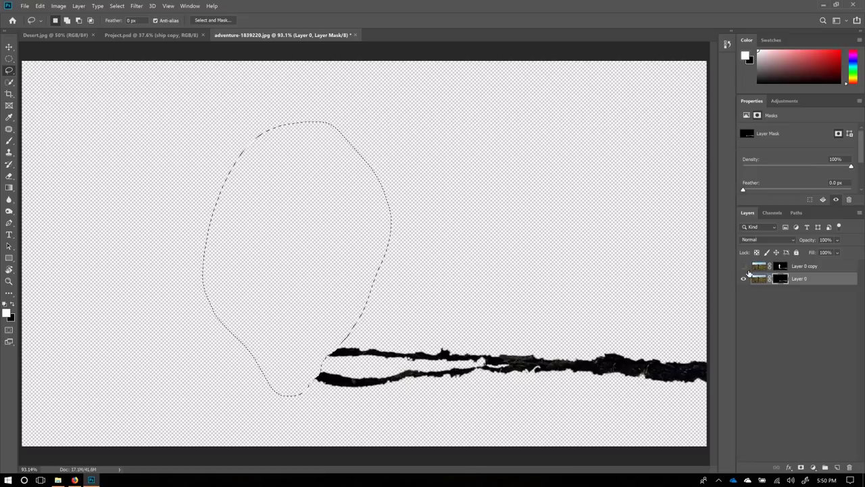
- Show only Layer 0 copy and remove the shadow from its mask using the inverted hiker selection
{"action": "left_click", "coordinate": [743, 278]}
{"action": "left_click", "coordinate": [744, 267]}
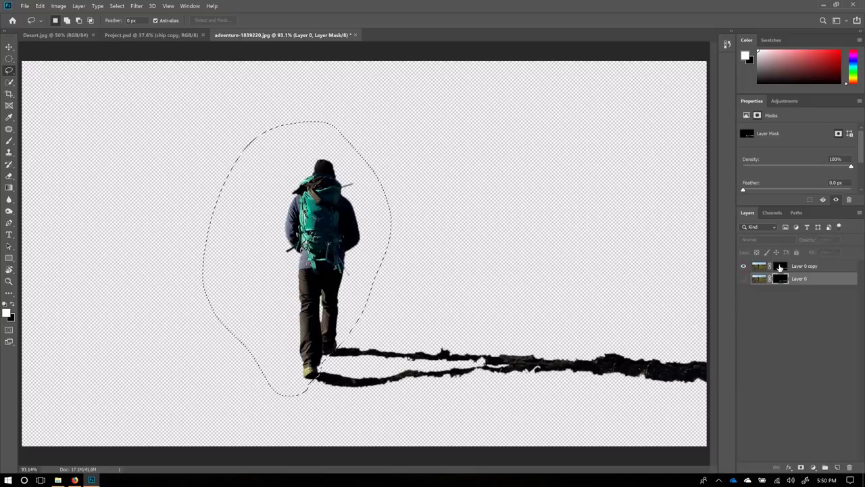
{"action": "left_click", "coordinate": [781, 267]}
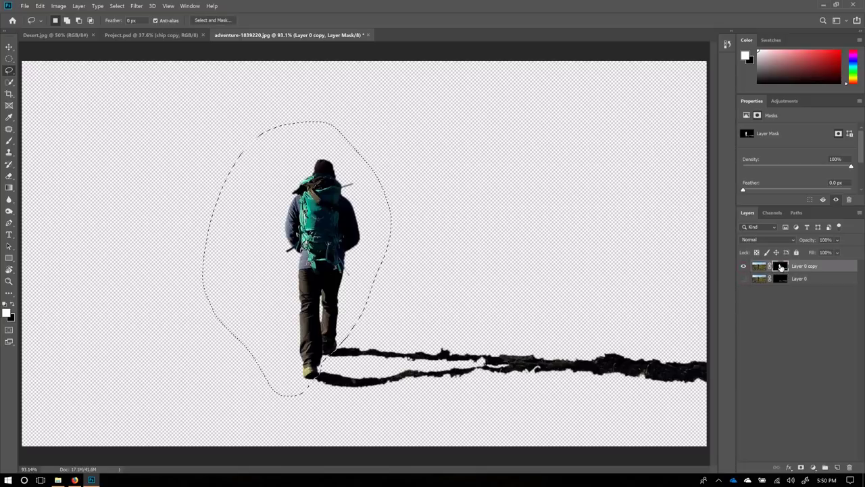
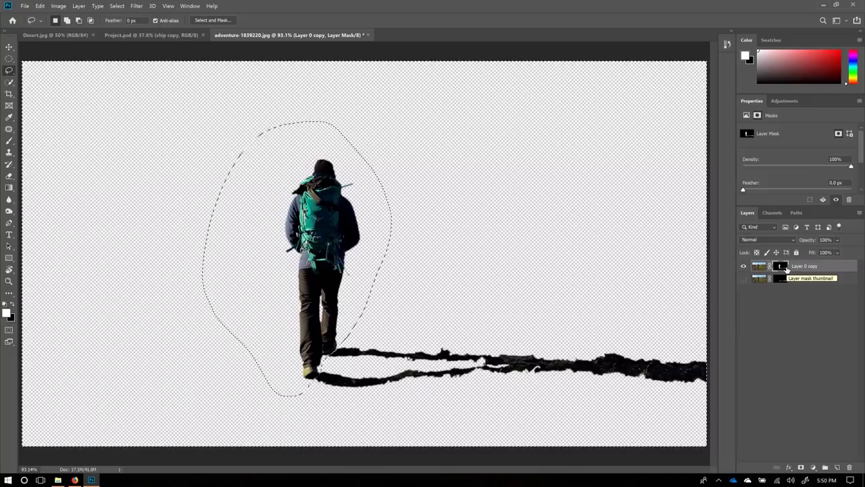
{"action": "key", "text": "ctrl+shift+i"}
{"action": "key", "text": "Delete"}
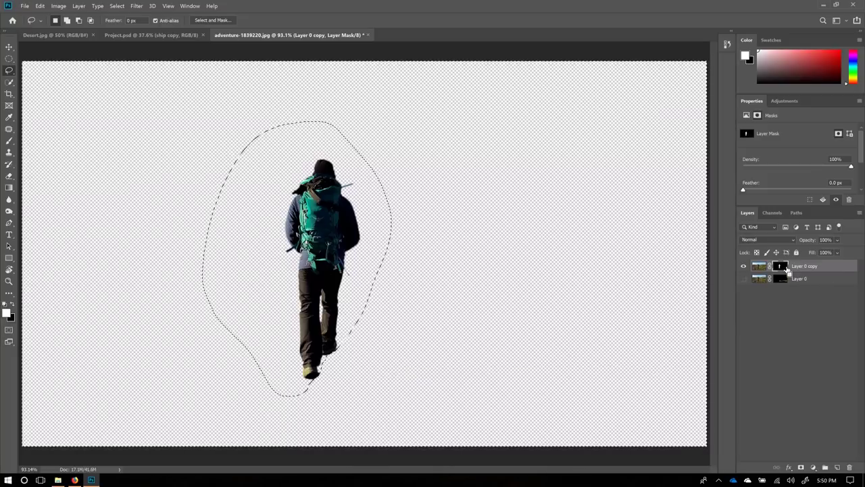
- Show Layer 0 together with its copy, and toggle the layers to check that hiker and shadow are separated
{"action": "left_click", "coordinate": [744, 279]}
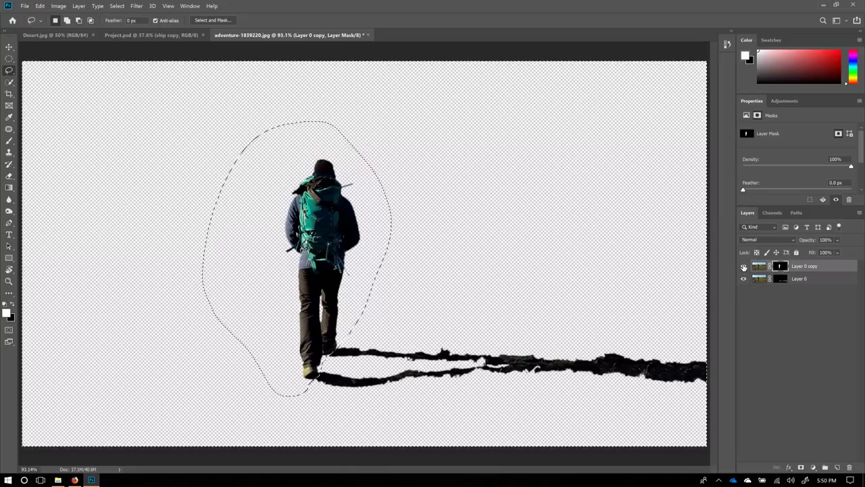
{"action": "left_click", "coordinate": [743, 266]}
{"action": "left_click", "coordinate": [743, 266]}
{"action": "left_click", "coordinate": [743, 278]}
{"action": "left_click", "coordinate": [743, 266]}
{"action": "left_click", "coordinate": [743, 266]}
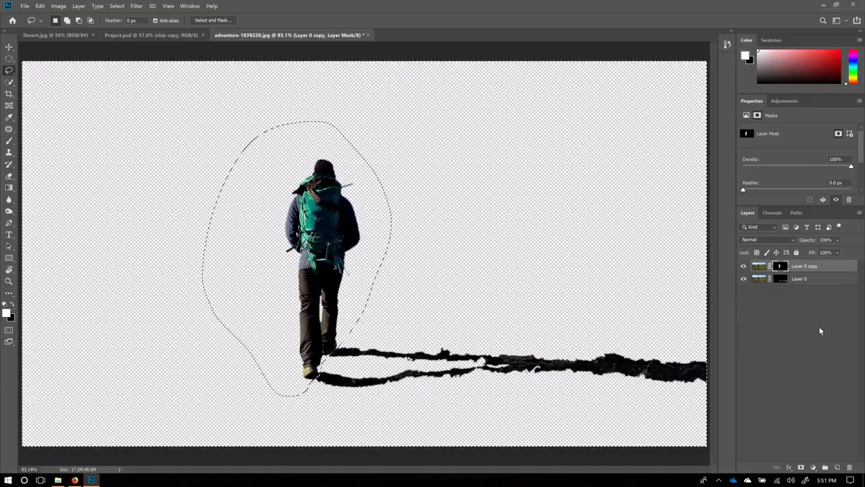
- Group the hiker and shadow layers and name the group Guy
{"action": "left_click", "coordinate": [799, 278]}
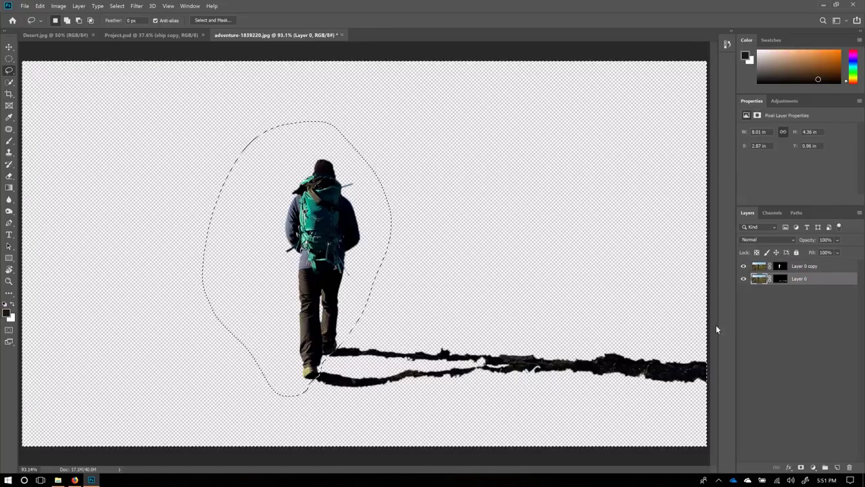
{"action": "left_click", "coordinate": [813, 267], "text": "shift"}
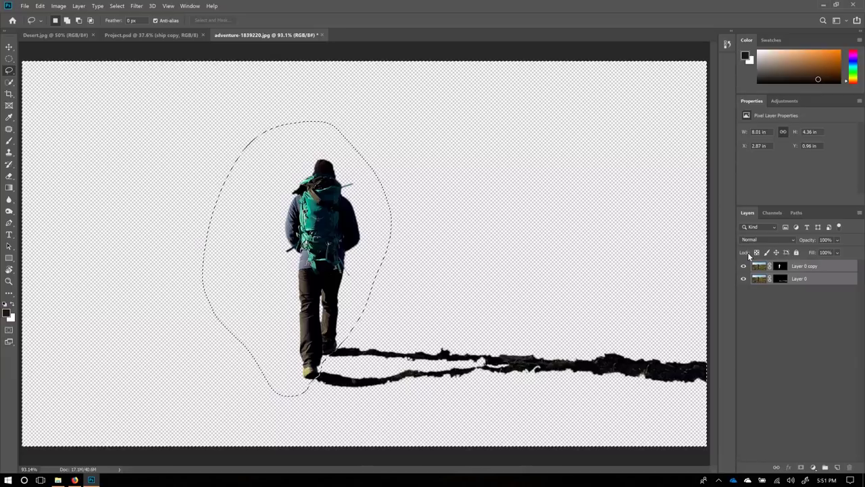
{"action": "key", "text": "ctrl+g"}
{"action": "double_click", "coordinate": [777, 264]}
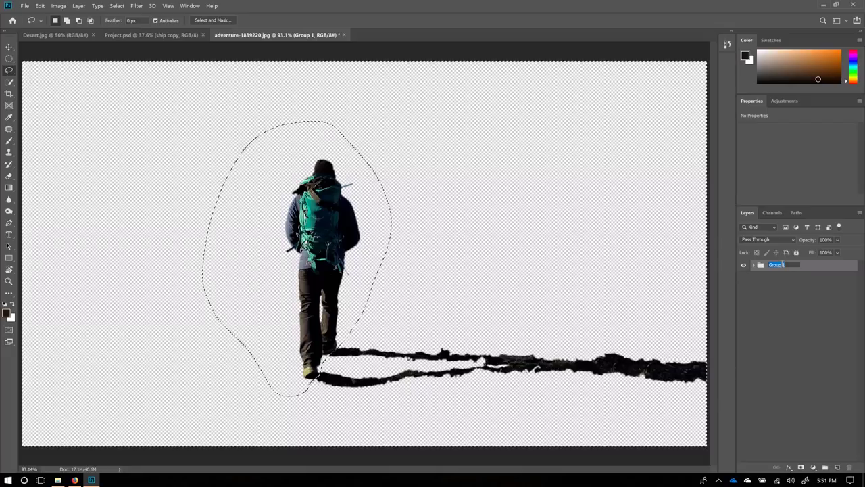
{"action": "type", "text": "Guy"}
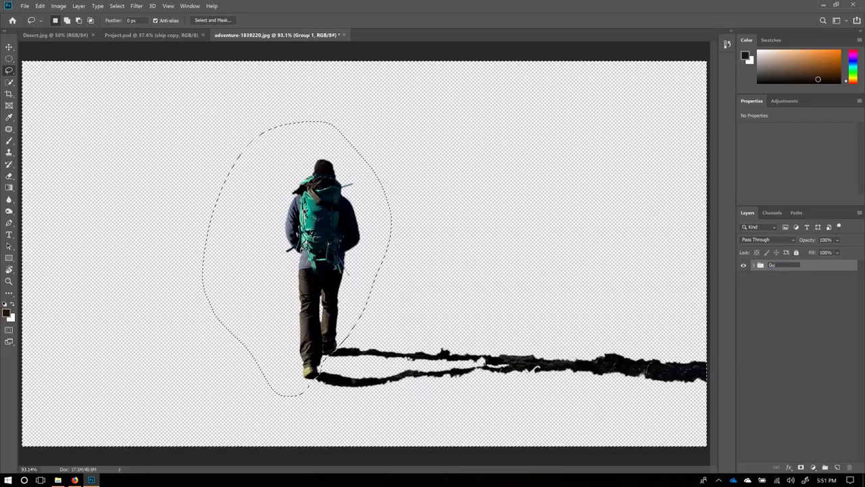
{"action": "left_click", "coordinate": [796, 292]}
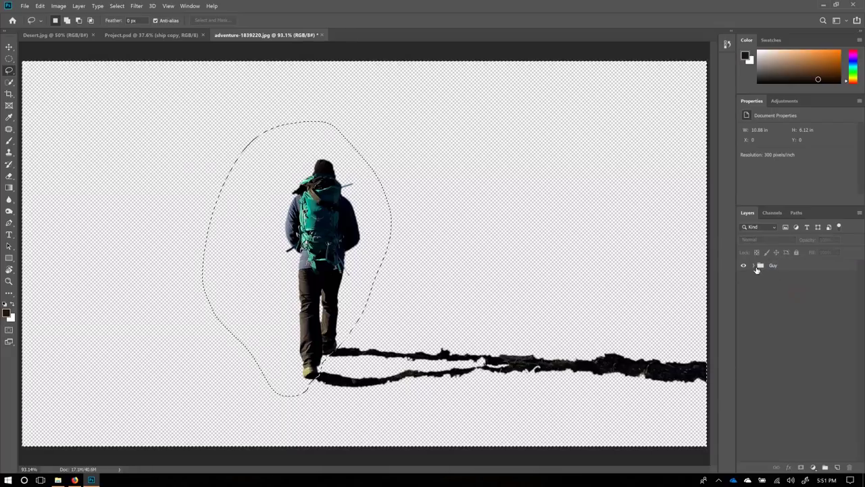
- Rename the layers inside the Guy group: Layer 0 as shadow and Layer 0 copy as guy
{"action": "left_click", "coordinate": [754, 265]}
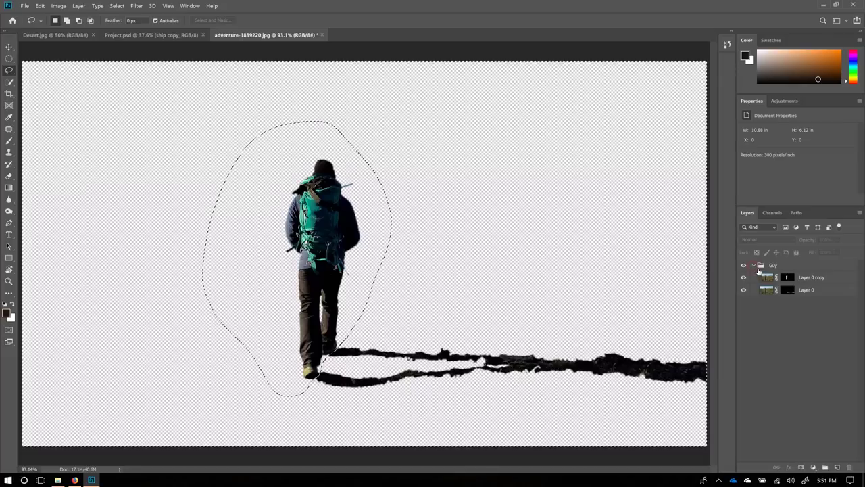
{"action": "double_click", "coordinate": [804, 290]}
{"action": "type", "text": "shadow"}
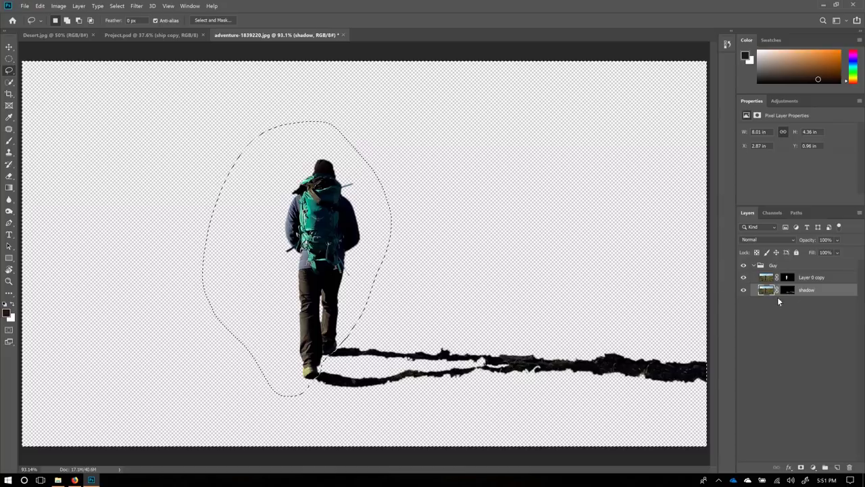
{"action": "double_click", "coordinate": [812, 278]}
{"action": "type", "text": "guy"}
{"action": "left_click", "coordinate": [812, 361]}
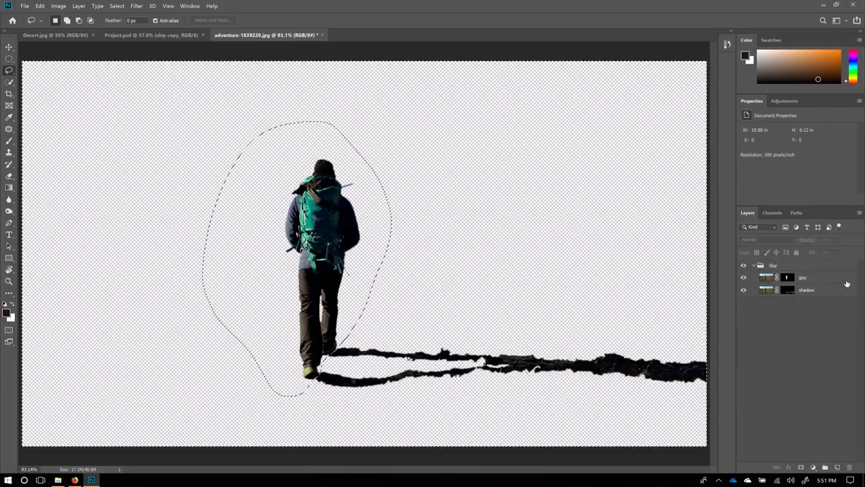
- Copy the Guy group into Project.psd, placing the hiker on the sand in the foreground below the dead tree
{"action": "left_click", "coordinate": [762, 264]}
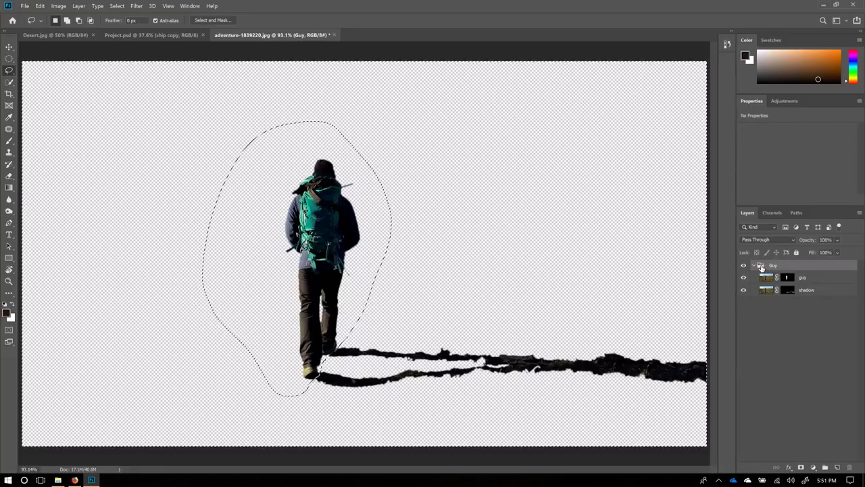
{"action": "left_click_drag", "start_coordinate": [303, 62], "coordinate": [306, 398]}
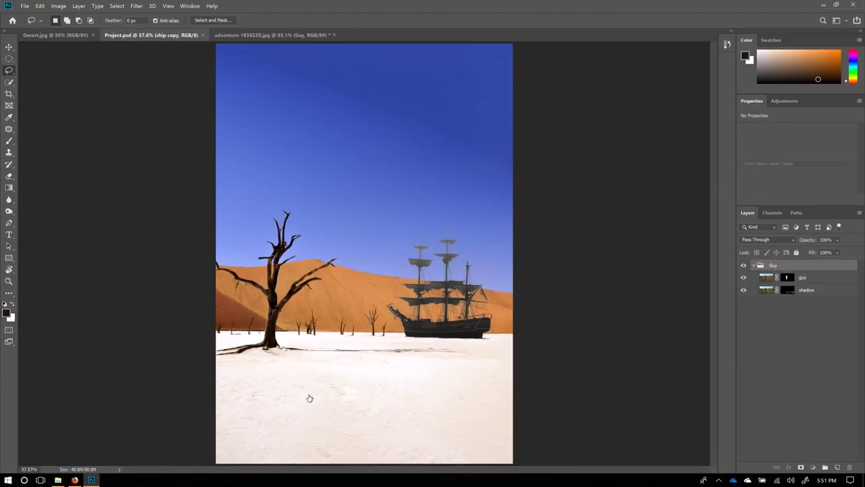
{"action": "key", "text": "v"}
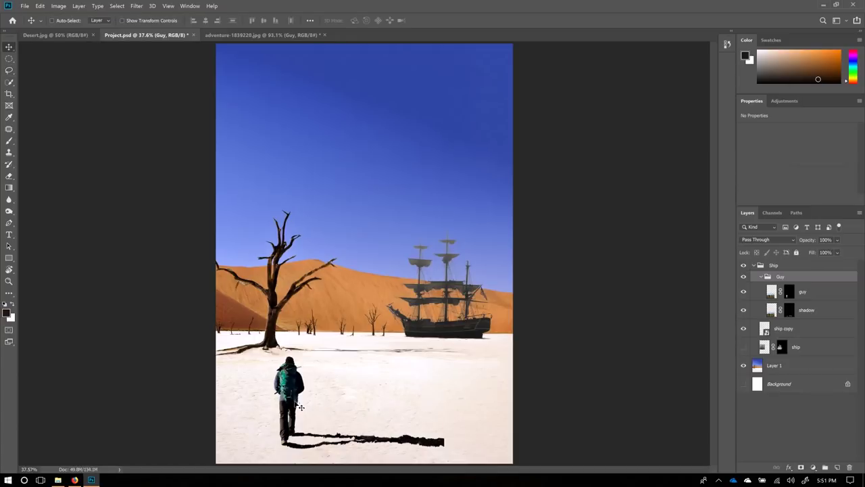
- Try the Guy group at several spots across the sand, ending with the hiker in front of the ship
{"action": "left_click_drag", "start_coordinate": [298, 410], "coordinate": [336, 385]}
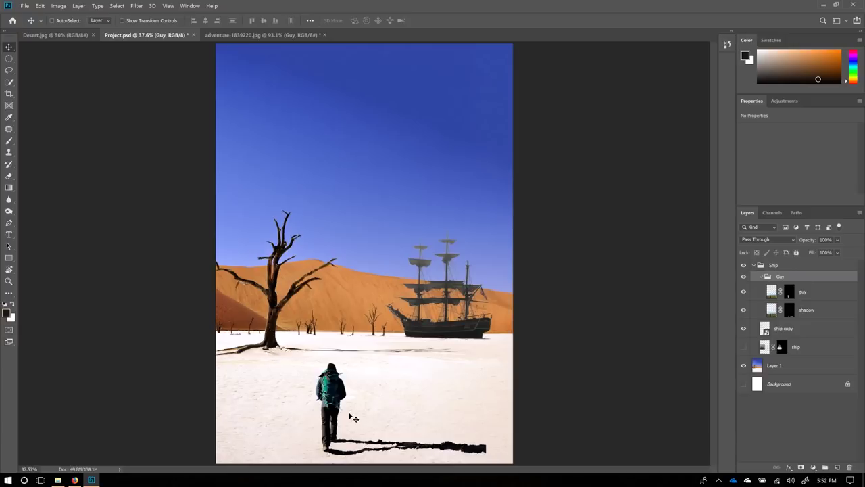
{"action": "left_click_drag", "start_coordinate": [333, 398], "coordinate": [411, 392]}
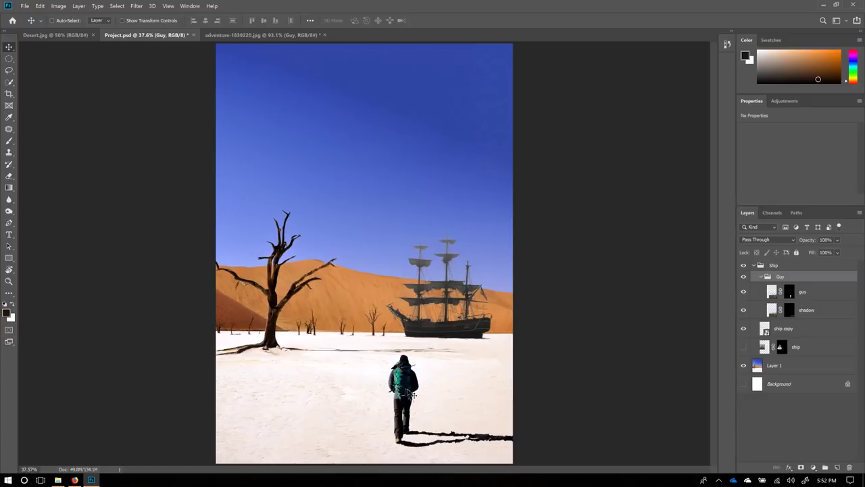
{"action": "left_click_drag", "start_coordinate": [404, 388], "coordinate": [417, 333]}
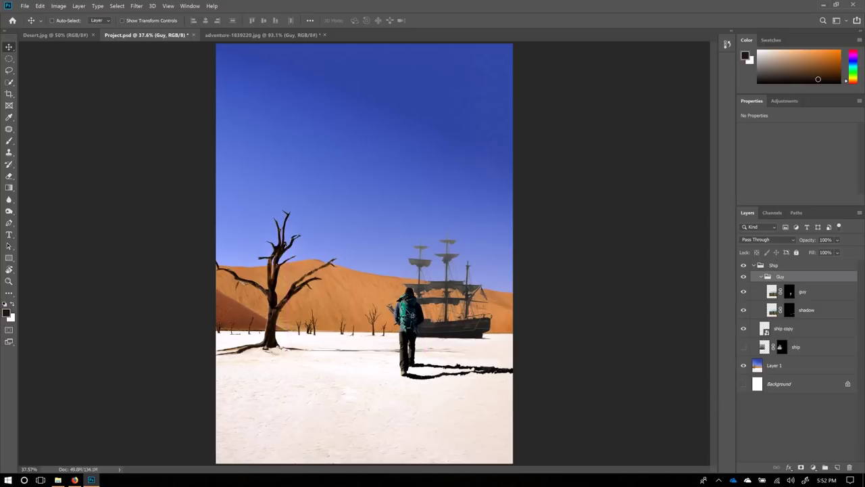
- In the adventure-1839220.jpg document, disable the guy layer's mask to view the full original photo
{"action": "left_click", "coordinate": [235, 35]}
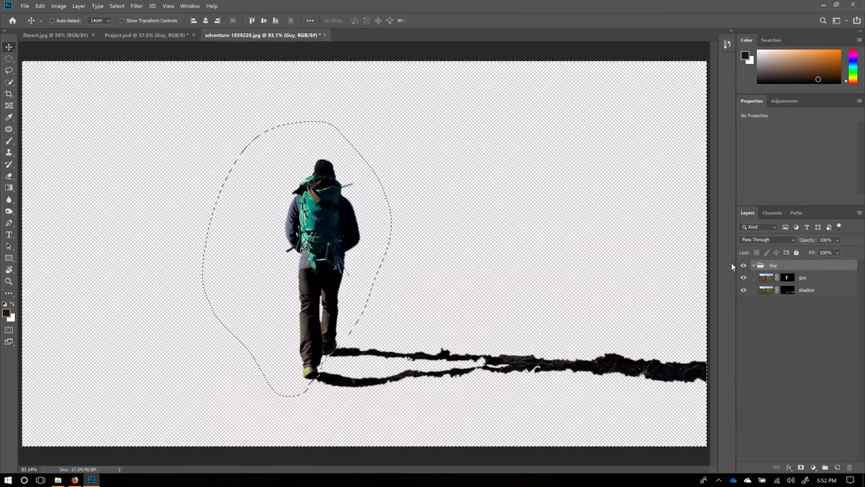
{"action": "left_click", "coordinate": [788, 280]}
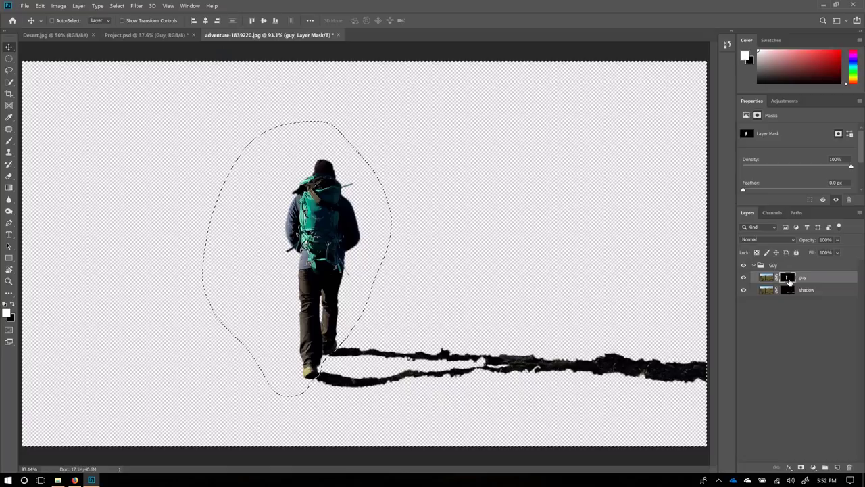
{"action": "left_click", "coordinate": [788, 280], "text": "shift"}
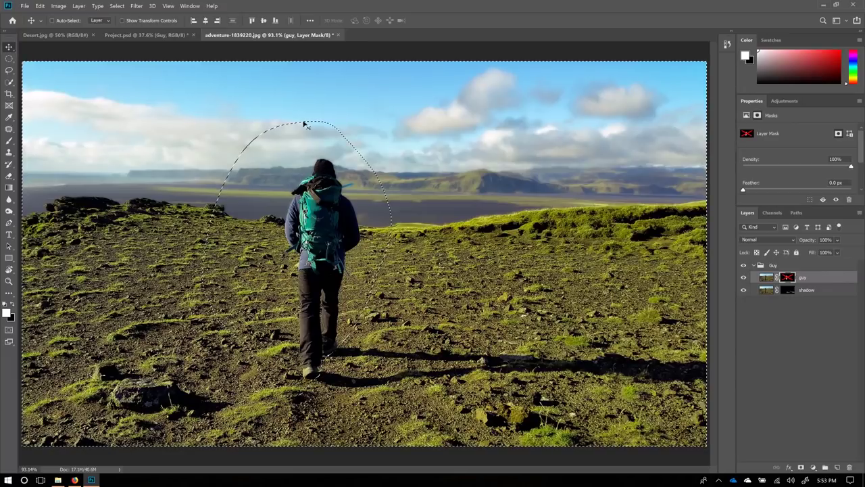
- Return to Project.psd and reposition the Guy group so the hiker stands on the foreground sand below the ship, with his shadow reaching the canvas edge
{"action": "left_click", "coordinate": [162, 35]}
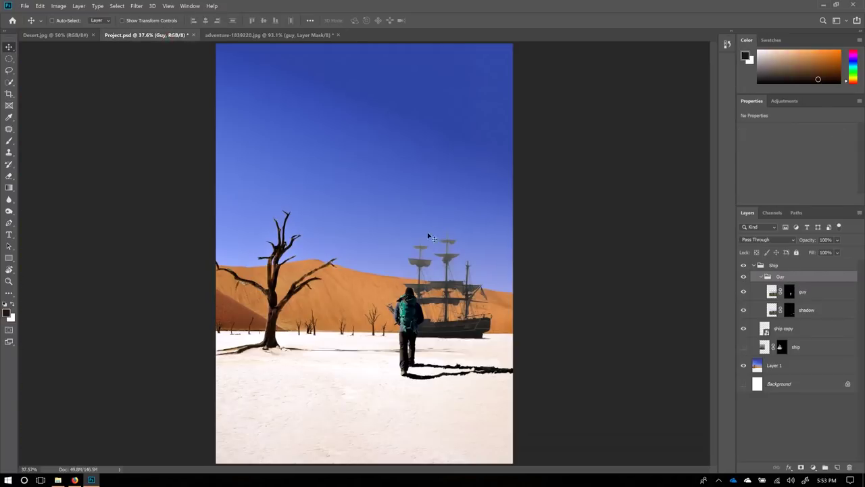
{"action": "left_click_drag", "start_coordinate": [415, 331], "coordinate": [427, 144]}
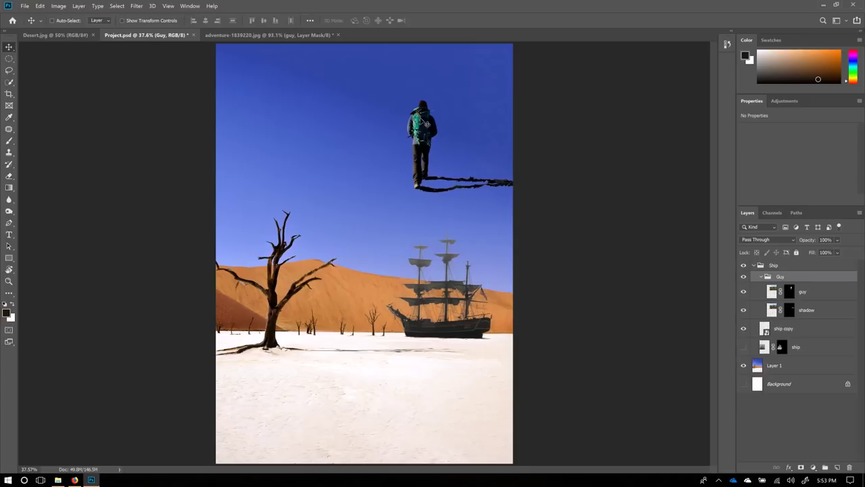
{"action": "left_click_drag", "start_coordinate": [427, 130], "coordinate": [410, 359]}
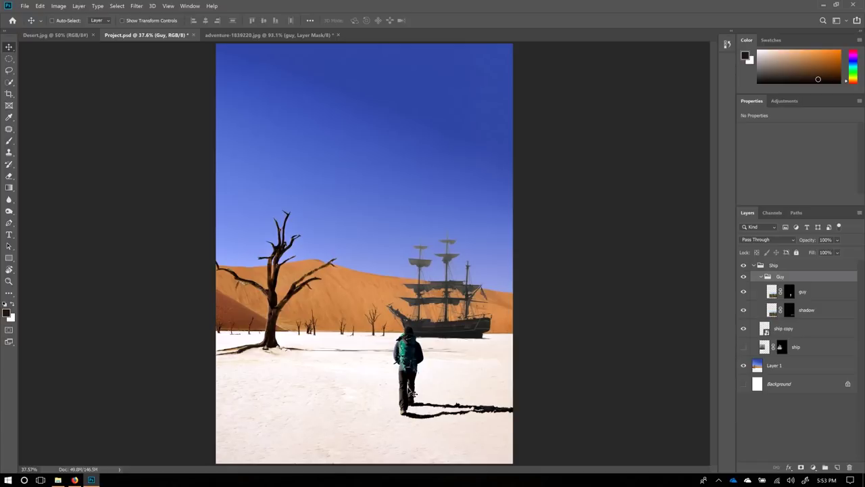
{"action": "left_click_drag", "start_coordinate": [409, 374], "coordinate": [367, 336]}
{"action": "left_click_drag", "start_coordinate": [363, 305], "coordinate": [392, 306]}
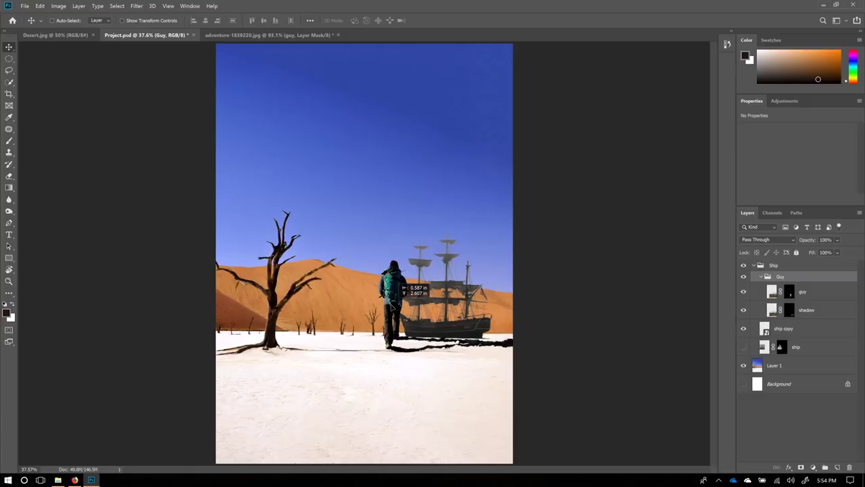
{"action": "left_click_drag", "start_coordinate": [392, 305], "coordinate": [390, 377]}
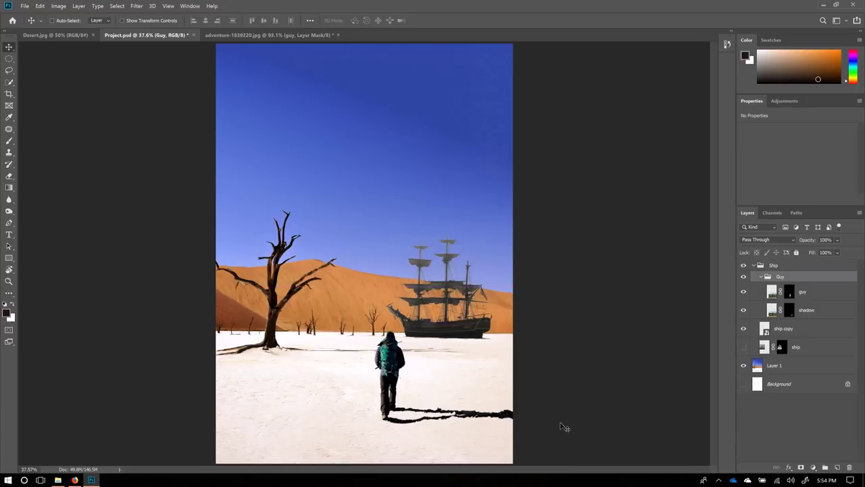
{"action": "left_click_drag", "start_coordinate": [396, 387], "coordinate": [409, 396]}
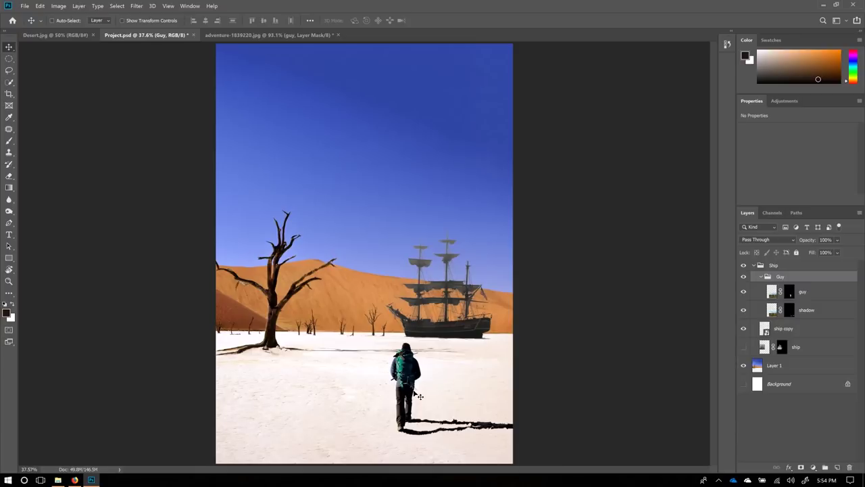
{"action": "left_click_drag", "start_coordinate": [419, 396], "coordinate": [413, 408]}
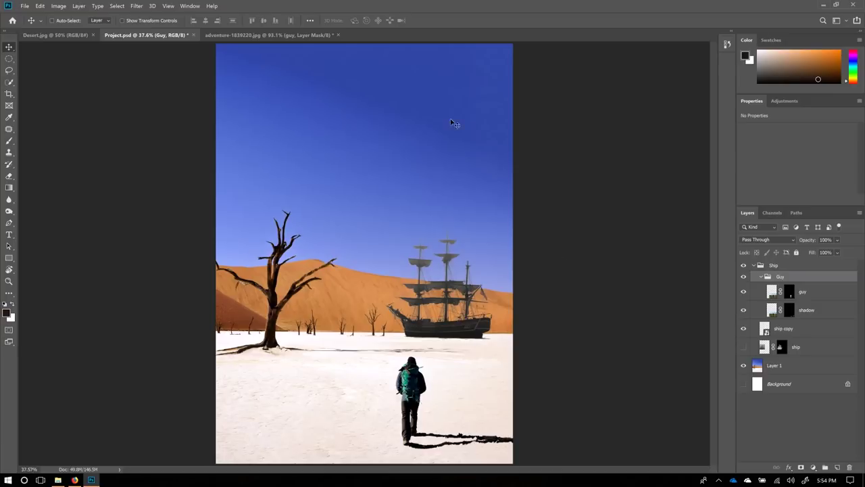
- Save the composite with its layers as Project.psd in the Photoshop folder, replacing the existing file
{"action": "left_click", "coordinate": [28, 9]}
{"action": "left_click", "coordinate": [42, 103]}
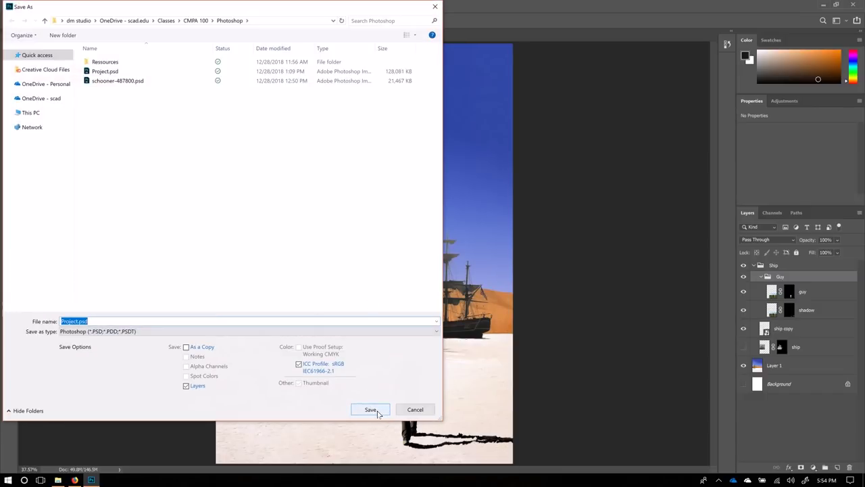
{"action": "left_click", "coordinate": [371, 410]}
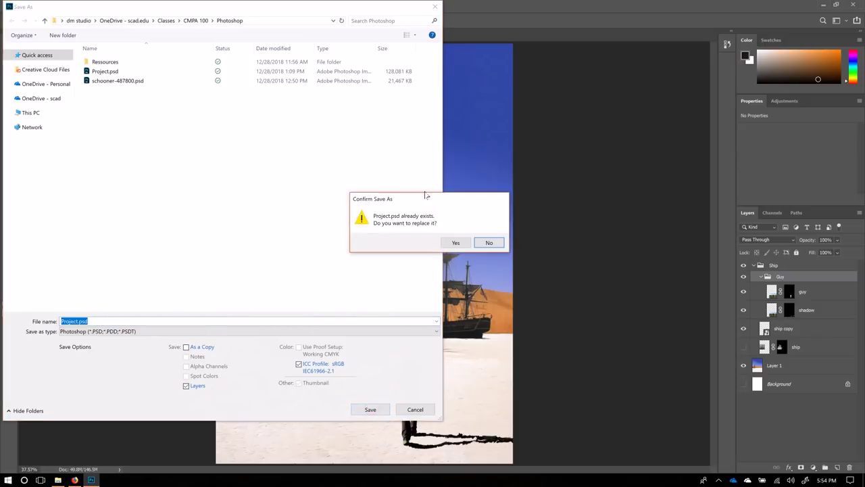
{"action": "left_click", "coordinate": [464, 246]}
{"action": "left_click", "coordinate": [562, 146]}
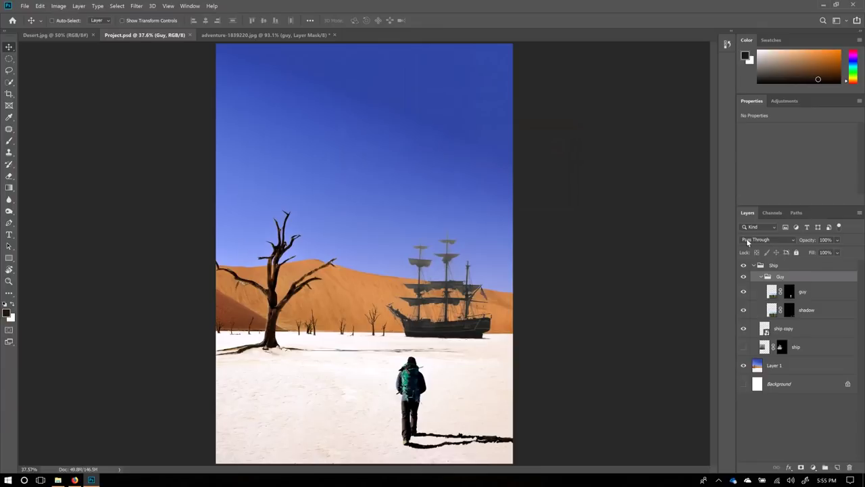
- Take the Guy group out of the Ship group, place it above it, and collapse both groups
{"action": "left_click_drag", "start_coordinate": [804, 278], "coordinate": [798, 261]}
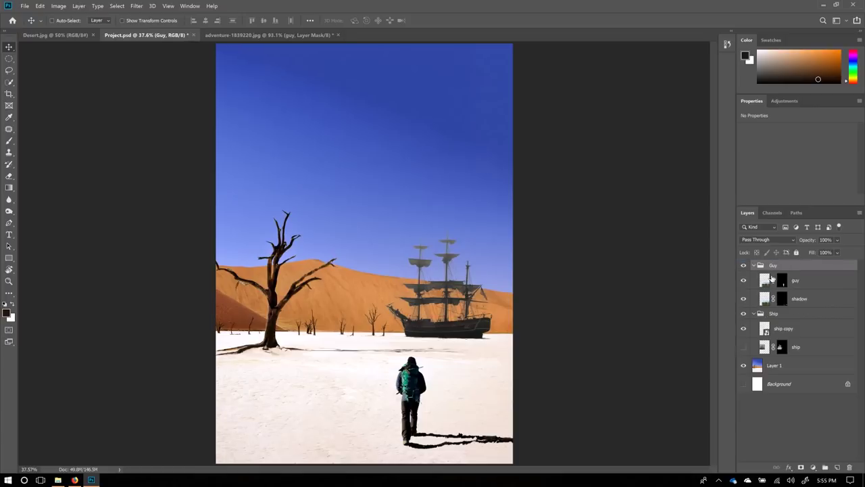
{"action": "left_click", "coordinate": [754, 313]}
{"action": "left_click", "coordinate": [754, 267]}
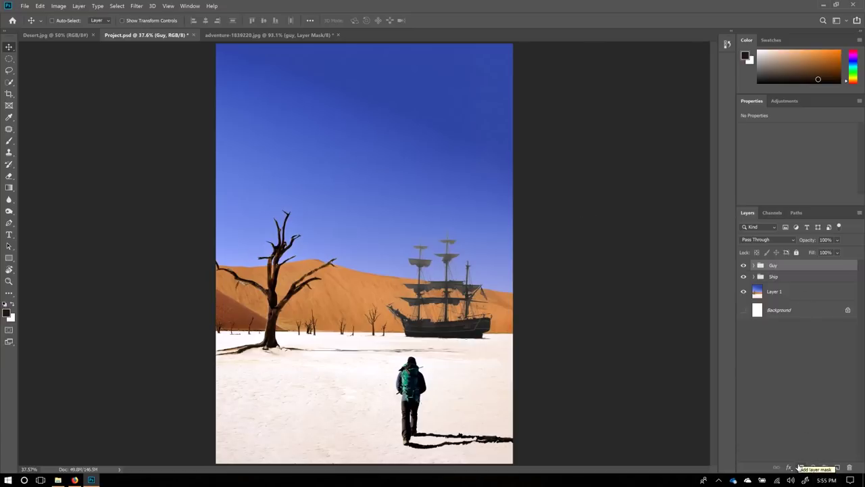
- Create a new layer named moon above the Guy group
{"action": "key", "text": "ctrl"}
{"action": "key", "text": "ctrl+shift+n"}
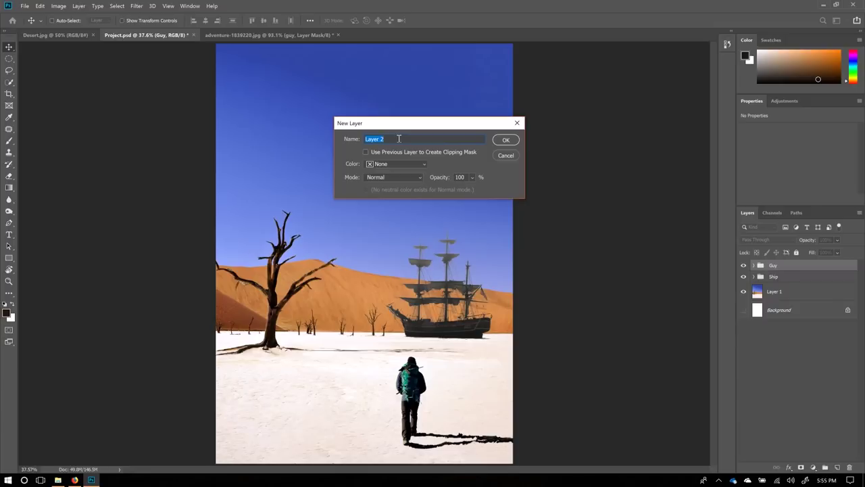
{"action": "key", "text": "Return"}
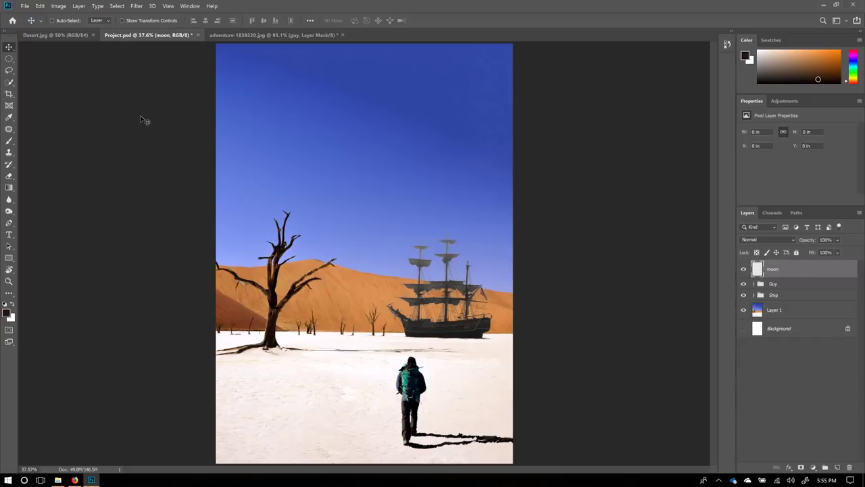
- Make a circular selection about 4.9 in wide in the sky above the dead tree and fill it with grey 7d7d7d
{"action": "left_click_drag", "start_coordinate": [9, 59], "coordinate": [39, 67]}
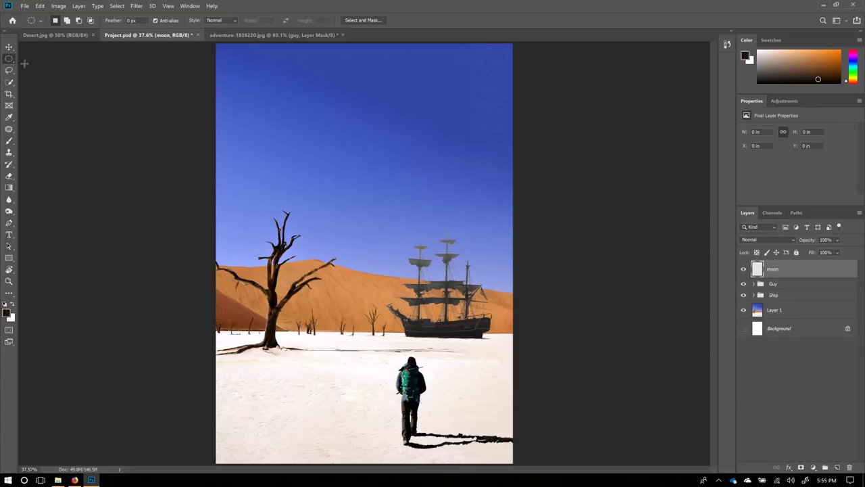
{"action": "mouse_move", "coordinate": [323, 119]}
{"action": "left_mouse_down"}
{"action": "mouse_move", "coordinate": [414, 226]}
{"action": "mouse_move", "coordinate": [363, 230]}
{"action": "mouse_move", "coordinate": [483, 199]}
{"action": "mouse_move", "coordinate": [285, 187]}
{"action": "mouse_move", "coordinate": [447, 230]}
{"action": "mouse_move", "coordinate": [407, 238]}
{"action": "mouse_move", "coordinate": [433, 208]}
{"action": "mouse_move", "coordinate": [424, 203]}
{"action": "mouse_move", "coordinate": [443, 226]}
{"action": "mouse_move", "coordinate": [351, 160]}
{"action": "mouse_move", "coordinate": [432, 215]}
{"action": "mouse_move", "coordinate": [339, 165]}
{"action": "mouse_move", "coordinate": [487, 268]}
{"action": "mouse_move", "coordinate": [381, 261]}
{"action": "mouse_move", "coordinate": [377, 213]}
{"action": "mouse_move", "coordinate": [406, 234]}
{"action": "mouse_move", "coordinate": [367, 194]}
{"action": "mouse_move", "coordinate": [429, 207]}
{"action": "mouse_move", "coordinate": [437, 218]}
{"action": "mouse_move", "coordinate": [376, 187]}
{"action": "mouse_move", "coordinate": [388, 192]}
{"action": "mouse_move", "coordinate": [371, 193]}
{"action": "mouse_move", "coordinate": [370, 203]}
{"action": "mouse_move", "coordinate": [383, 211]}
{"action": "mouse_move", "coordinate": [378, 201]}
{"action": "mouse_move", "coordinate": [389, 218]}
{"action": "mouse_move", "coordinate": [385, 205]}
{"action": "left_mouse_up"}
{"action": "left_click", "coordinate": [6, 313]}
{"action": "left_click", "coordinate": [314, 172]}
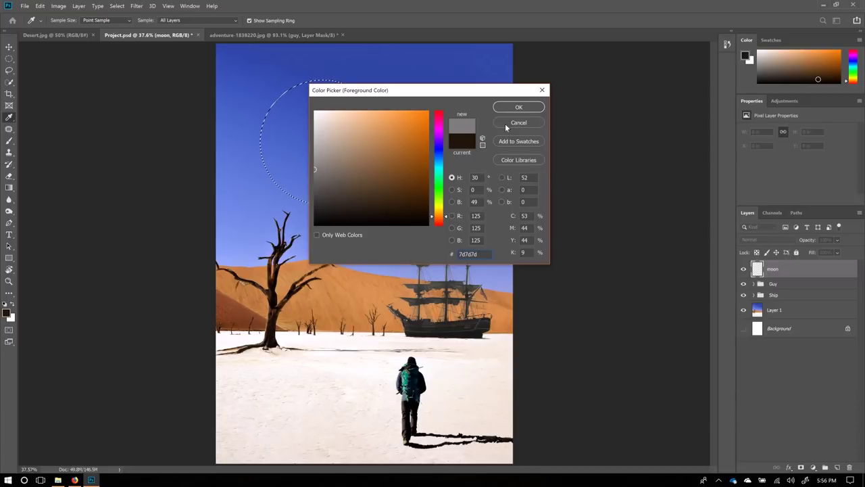
{"action": "left_click", "coordinate": [518, 107]}
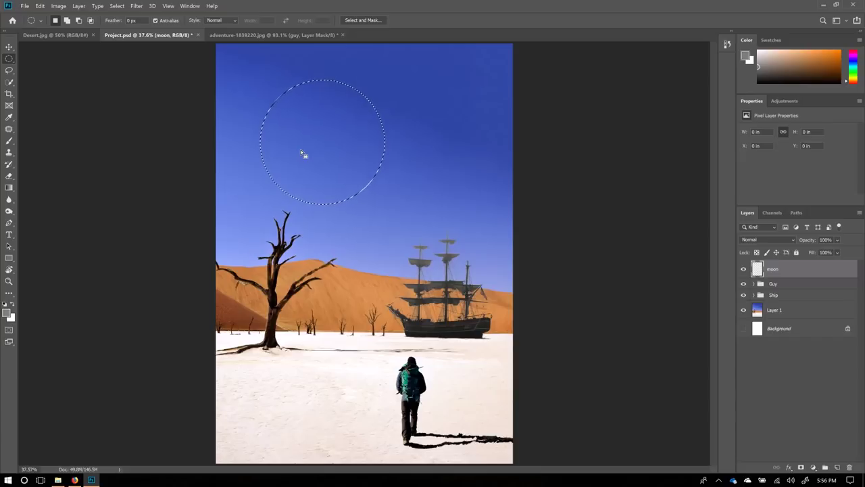
{"action": "key", "text": "alt+BackSpace"}
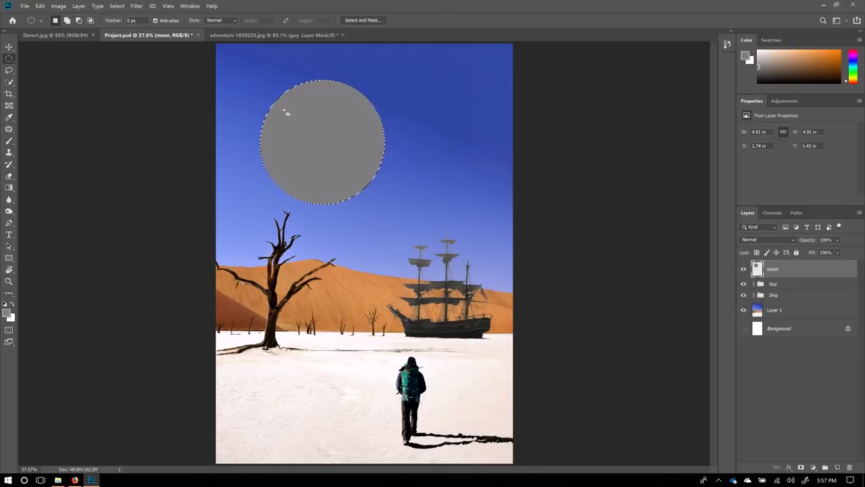
- Add two empty layers above the moon layer, naming the lower one shadow and the upper one highlight
{"action": "left_click", "coordinate": [836, 468]}
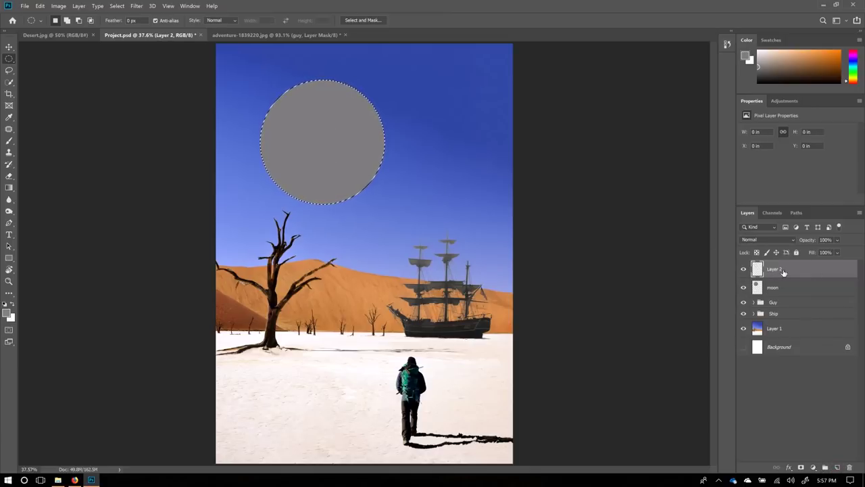
{"action": "double_click", "coordinate": [775, 269]}
{"action": "type", "text": "shadow"}
{"action": "key", "text": "Return"}
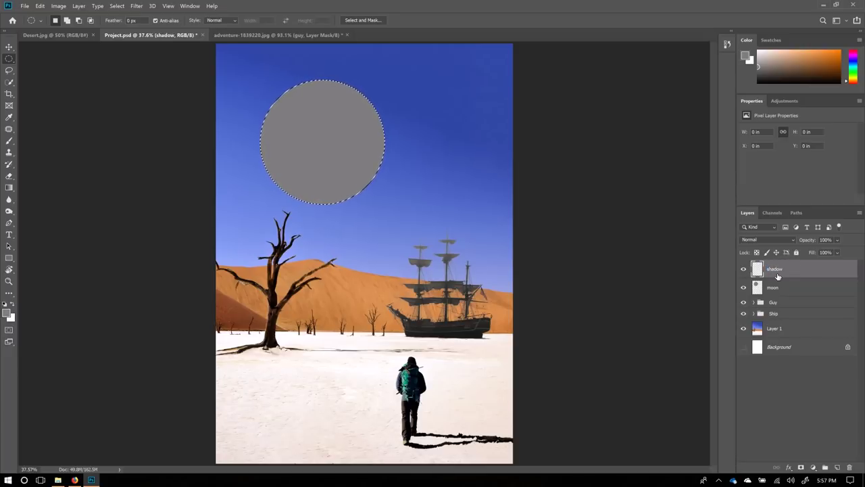
{"action": "left_click", "coordinate": [837, 468]}
{"action": "double_click", "coordinate": [777, 269]}
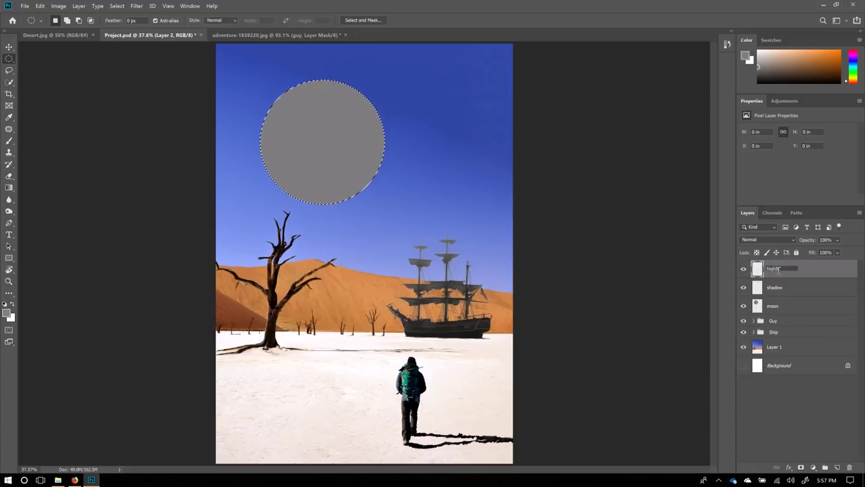
{"action": "key", "text": "Return"}
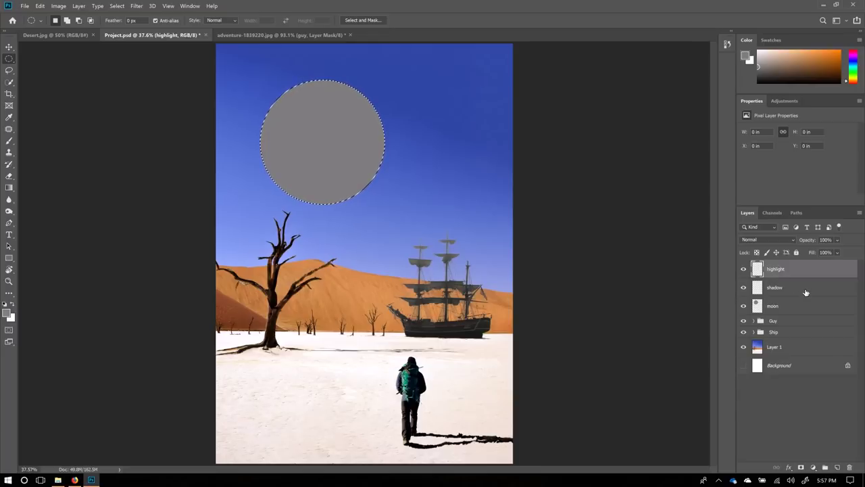
- Clip the highlight and shadow layers to the moon layer with a clipping mask
{"action": "left_click", "coordinate": [804, 290], "text": "shift"}
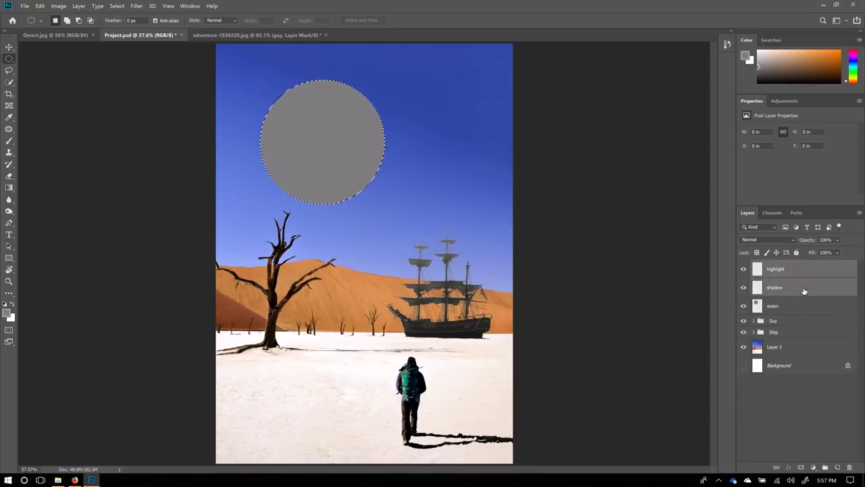
{"action": "right_click", "coordinate": [808, 291]}
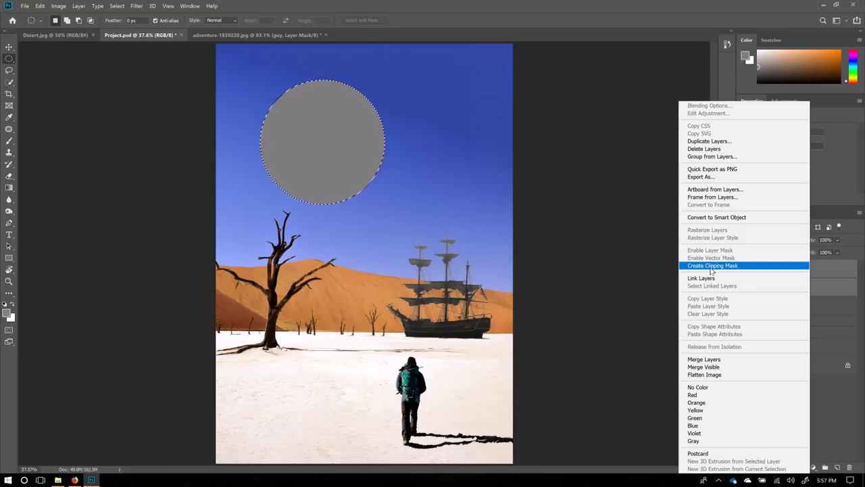
{"action": "left_click", "coordinate": [711, 266]}
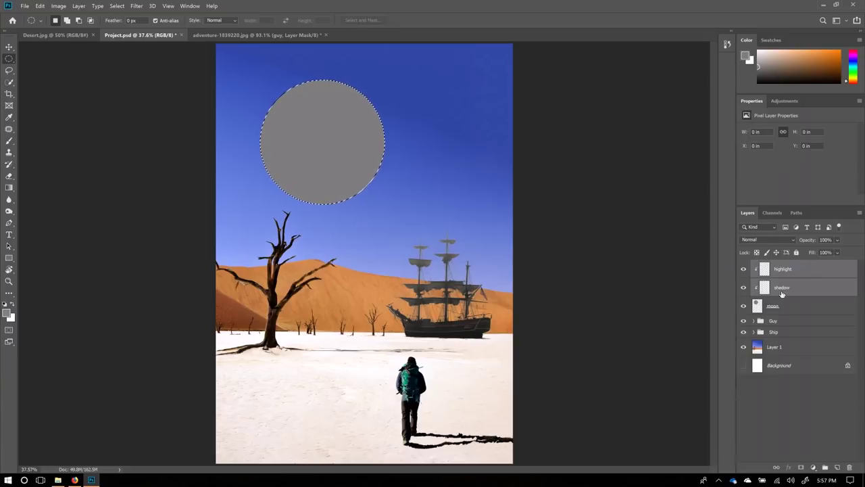
{"action": "left_click", "coordinate": [804, 306]}
{"action": "left_click", "coordinate": [787, 287]}
{"action": "left_click", "coordinate": [789, 310]}
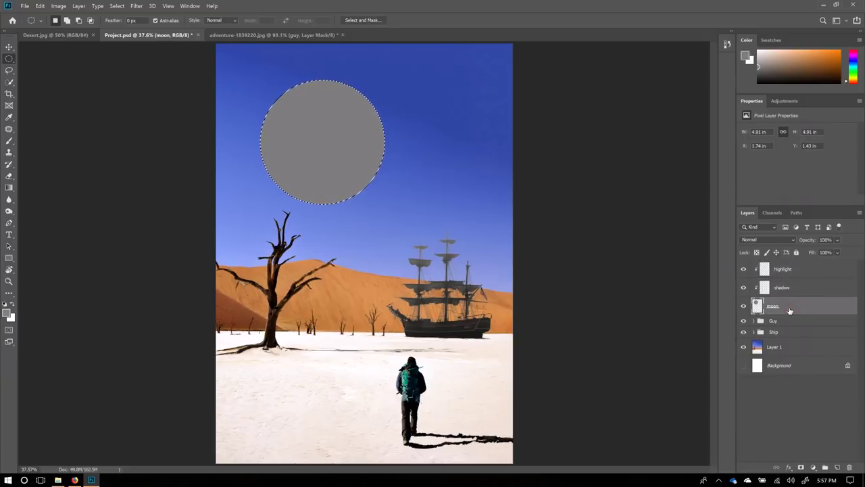
{"action": "left_click", "coordinate": [796, 270]}
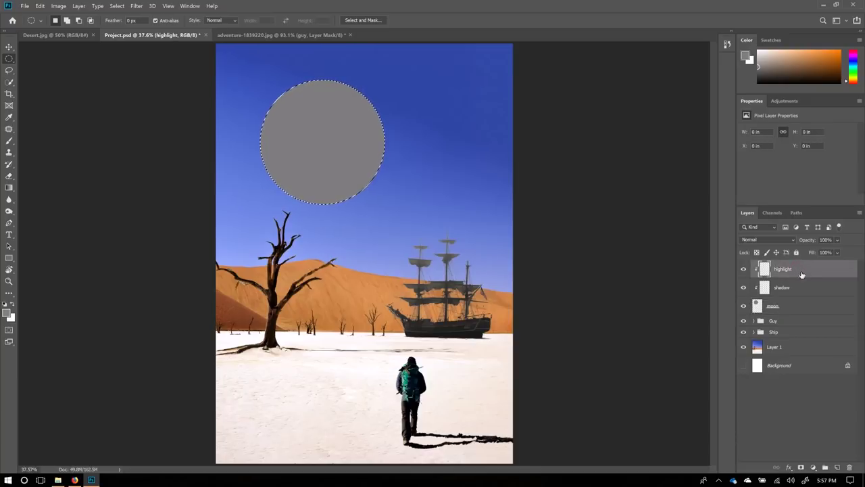
{"action": "left_click", "coordinate": [805, 290]}
{"action": "left_click", "coordinate": [805, 306]}
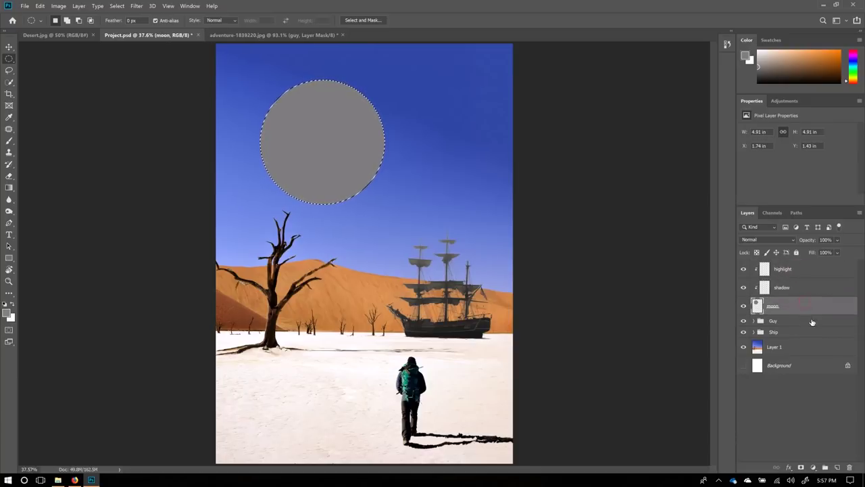
- On the highlight layer, scribble orange strokes across the moon with a 143 px brush inside the circular selection
{"action": "left_click", "coordinate": [788, 274]}
{"action": "left_click", "coordinate": [822, 60]}
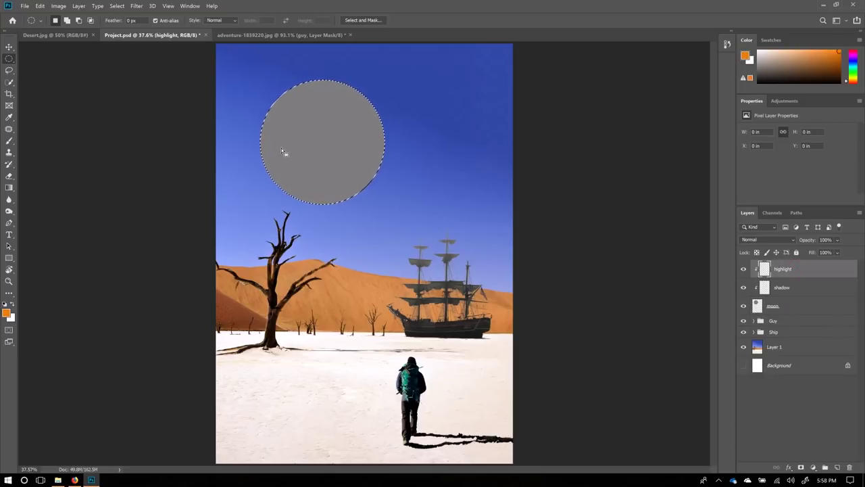
{"action": "key", "text": "b"}
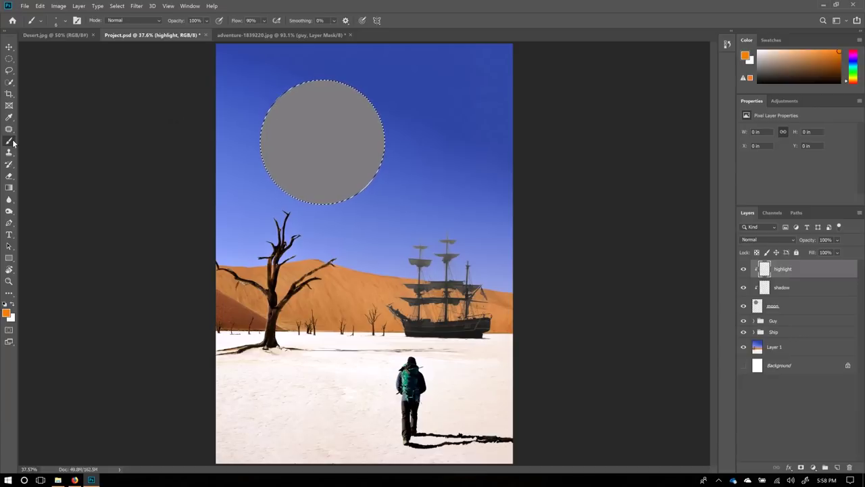
{"action": "right_click", "coordinate": [284, 139]}
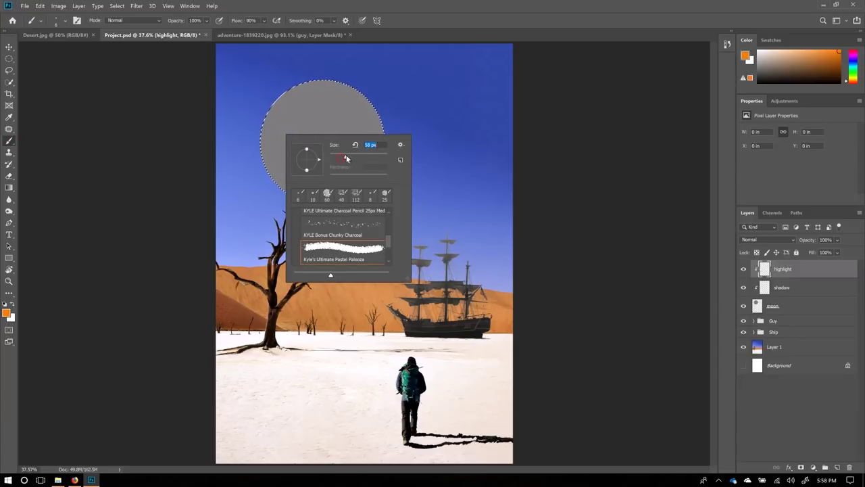
{"action": "key", "text": "Return"}
{"action": "mouse_move", "coordinate": [341, 114]}
{"action": "left_mouse_down"}
{"action": "mouse_move", "coordinate": [345, 191]}
{"action": "mouse_move", "coordinate": [376, 116]}
{"action": "left_mouse_up"}
{"action": "mouse_move", "coordinate": [328, 161]}
{"action": "left_mouse_down"}
{"action": "mouse_move", "coordinate": [318, 91]}
{"action": "mouse_move", "coordinate": [270, 119]}
{"action": "mouse_move", "coordinate": [246, 148]}
{"action": "mouse_move", "coordinate": [372, 193]}
{"action": "mouse_move", "coordinate": [378, 139]}
{"action": "left_mouse_up"}
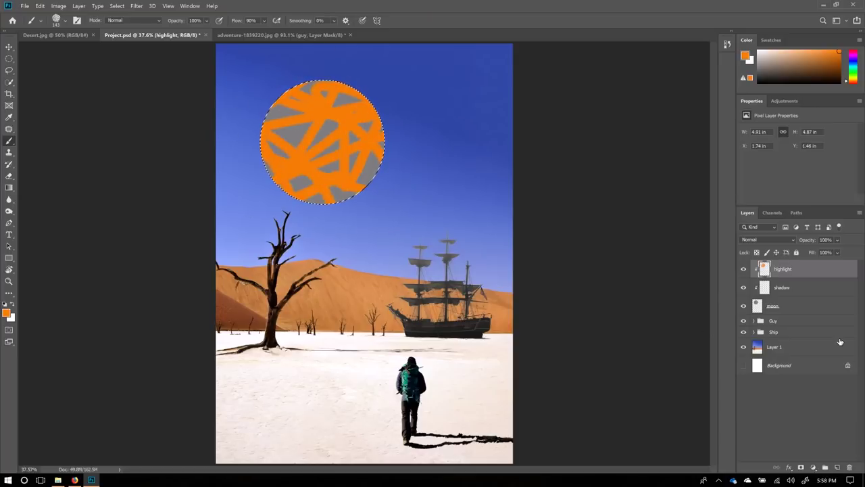
- Release the highlight layer's clipping mask, deselect, paint orange past the moon's edge into the sky, and clip the layer again
{"action": "right_click", "coordinate": [813, 274]}
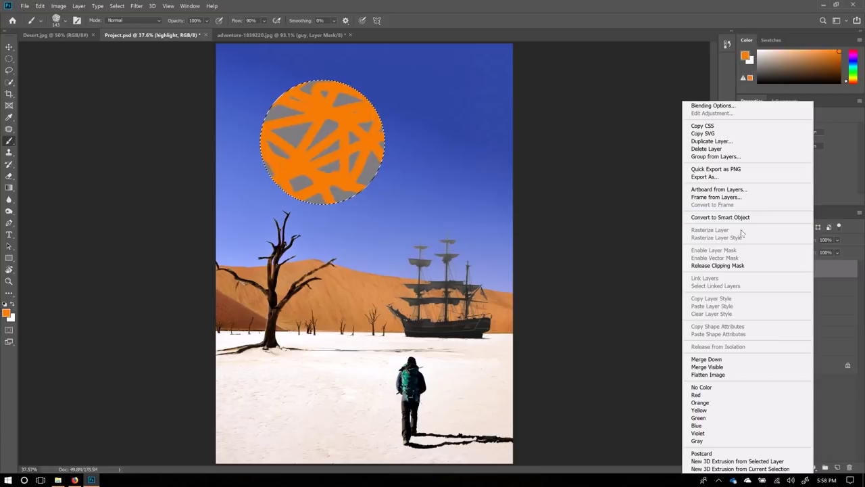
{"action": "left_click", "coordinate": [733, 265]}
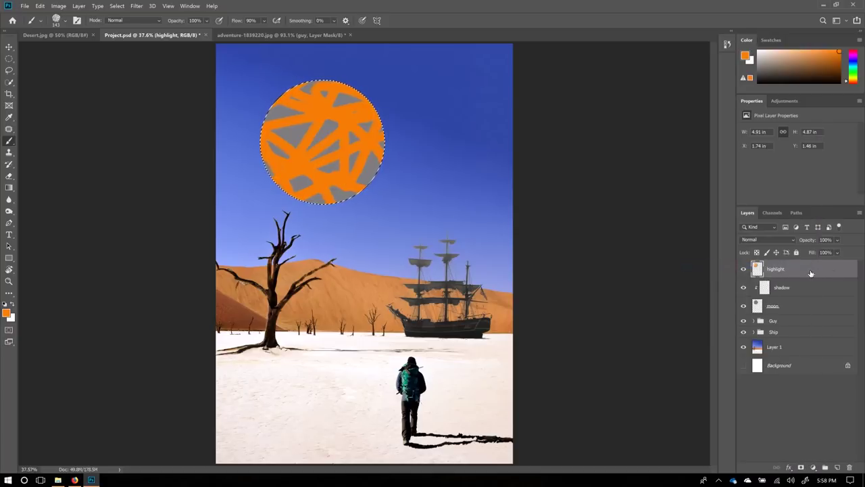
{"action": "key", "text": "ctrl+d"}
{"action": "mouse_move", "coordinate": [353, 141]}
{"action": "left_mouse_down"}
{"action": "mouse_move", "coordinate": [352, 206]}
{"action": "mouse_move", "coordinate": [264, 43]}
{"action": "mouse_move", "coordinate": [217, 88]}
{"action": "mouse_move", "coordinate": [342, 145]}
{"action": "mouse_move", "coordinate": [314, 165]}
{"action": "mouse_move", "coordinate": [440, 150]}
{"action": "mouse_move", "coordinate": [252, 61]}
{"action": "mouse_move", "coordinate": [361, 201]}
{"action": "mouse_move", "coordinate": [292, 128]}
{"action": "mouse_move", "coordinate": [221, 149]}
{"action": "left_mouse_up"}
{"action": "right_click", "coordinate": [819, 276]}
{"action": "left_click", "coordinate": [727, 265]}
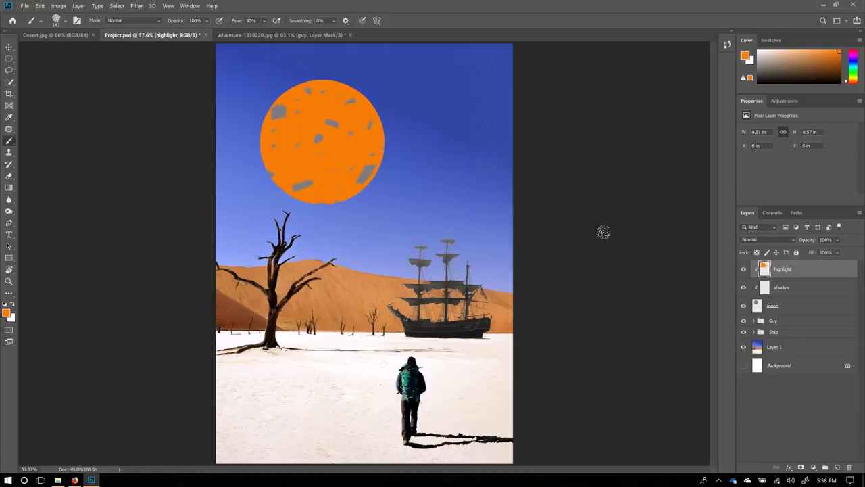
- Select the whole canvas and delete all the orange paint from the highlight layer
{"action": "key", "text": "ctrl+a"}
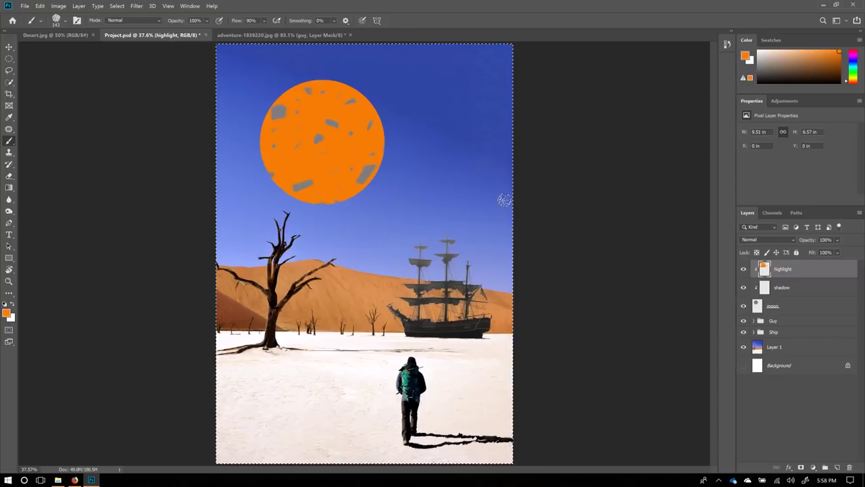
{"action": "key", "text": "Delete"}
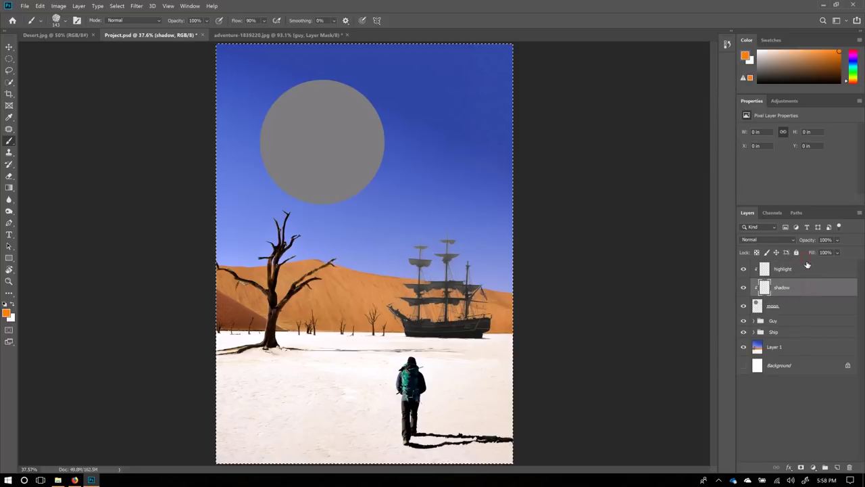
- Make the shadow layer active and choose the Soft Round brush at 464 px with 0% hardness
{"action": "left_click", "coordinate": [806, 292]}
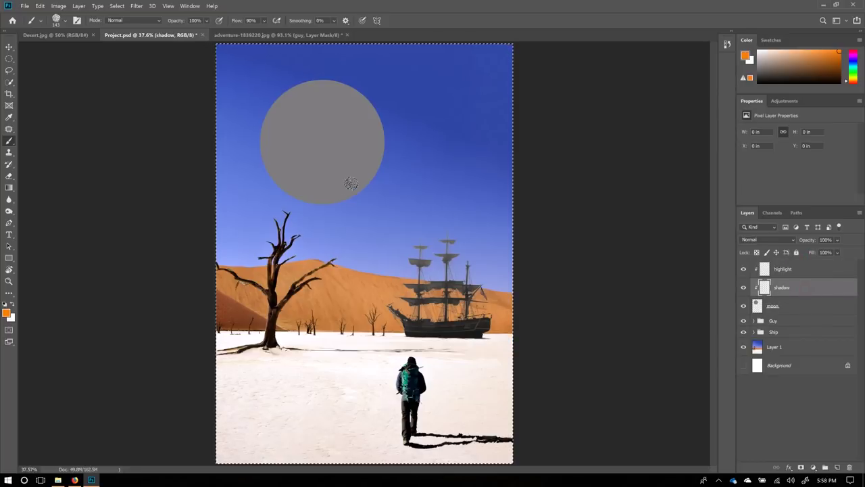
{"action": "right_click", "coordinate": [347, 188]}
{"action": "left_click_drag", "start_coordinate": [457, 275], "coordinate": [447, 239]}
{"action": "left_click", "coordinate": [370, 250]}
{"action": "left_click", "coordinate": [383, 263]}
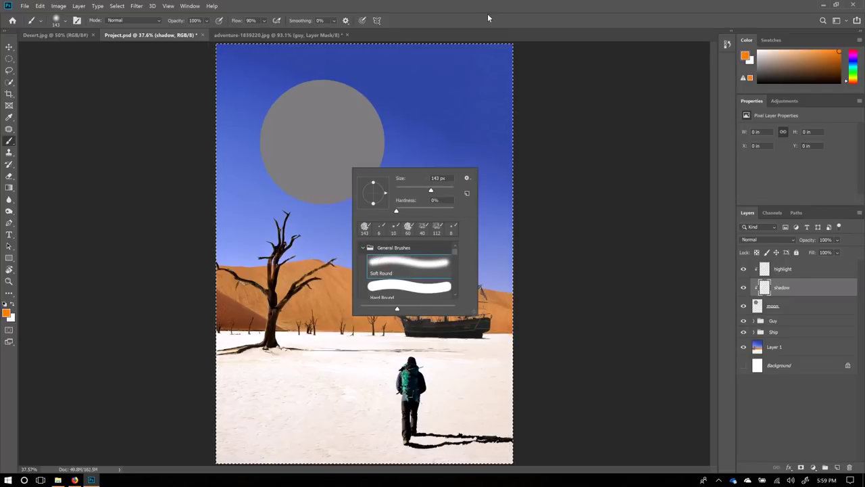
{"action": "left_click_drag", "start_coordinate": [431, 193], "coordinate": [441, 195]}
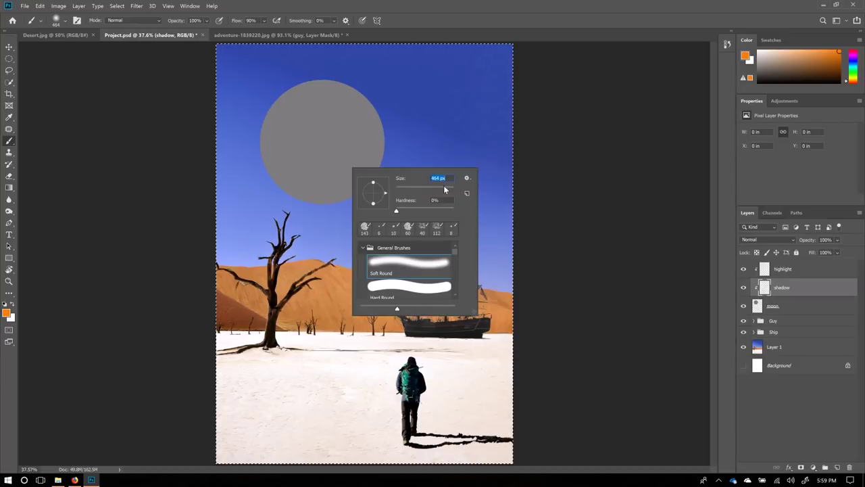
{"action": "key", "text": "Return"}
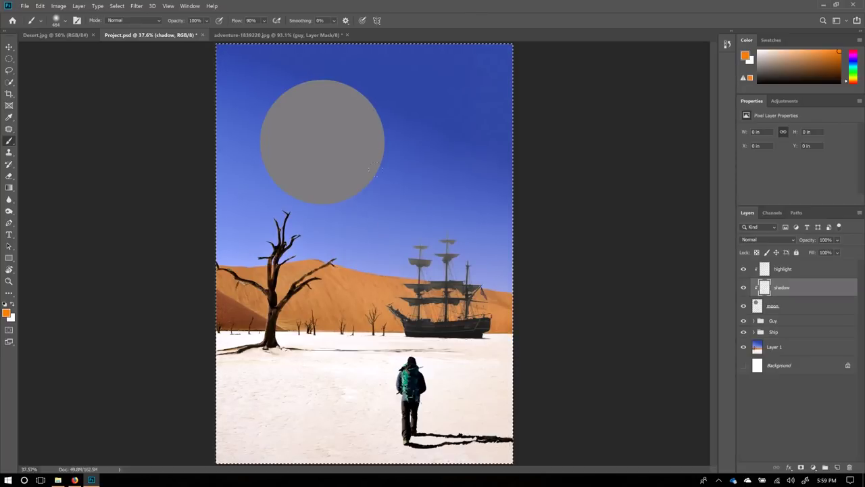
- Enlarge the soft brush to 1672 px and sample the moon's grey as the paint colour
{"action": "left_click_drag", "start_coordinate": [363, 141], "coordinate": [445, 159]}
{"action": "left_click_drag", "start_coordinate": [346, 158], "coordinate": [368, 166]}
{"action": "left_click", "coordinate": [353, 142], "text": "alt"}
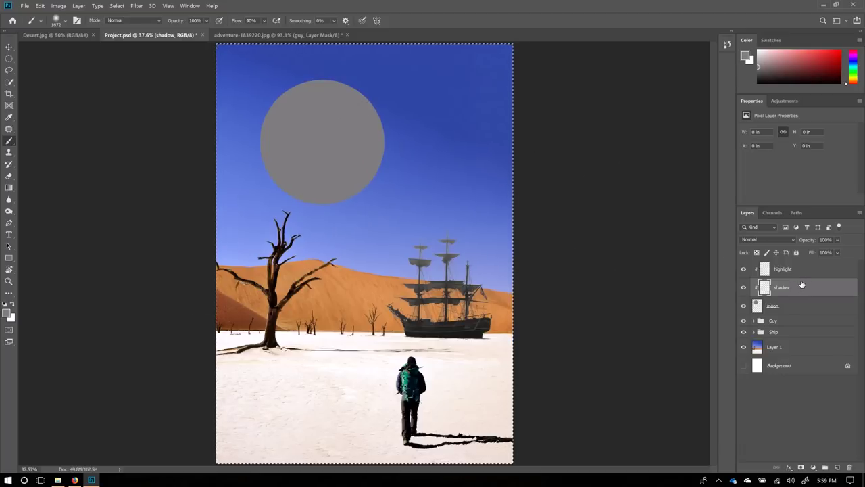
- Set the shadow layer's blend mode to Multiply
{"action": "left_click", "coordinate": [756, 240]}
{"action": "left_click", "coordinate": [757, 244]}
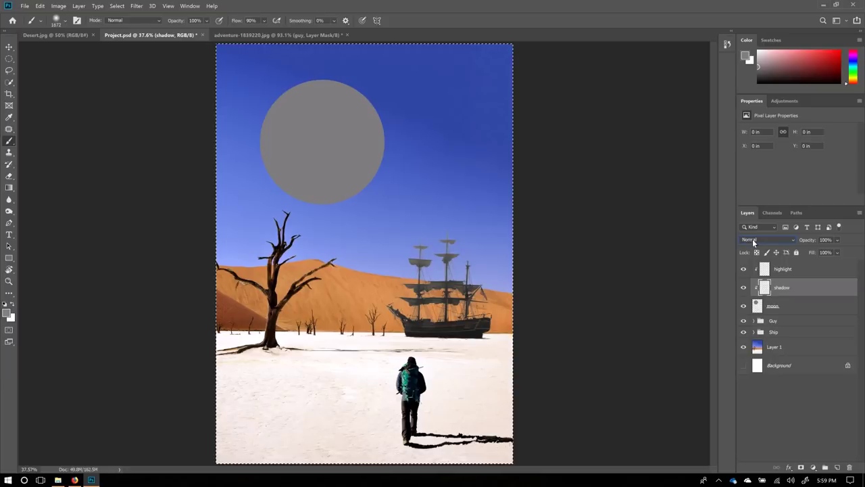
{"action": "left_click", "coordinate": [752, 240]}
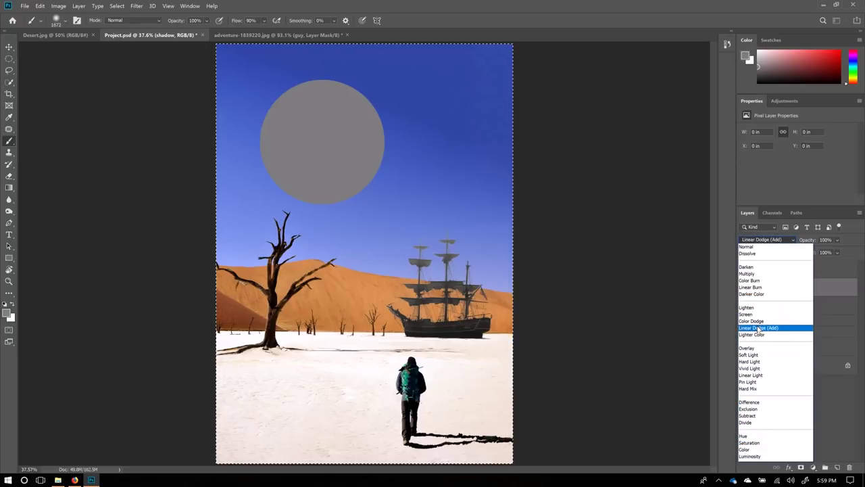
{"action": "left_click", "coordinate": [759, 276]}
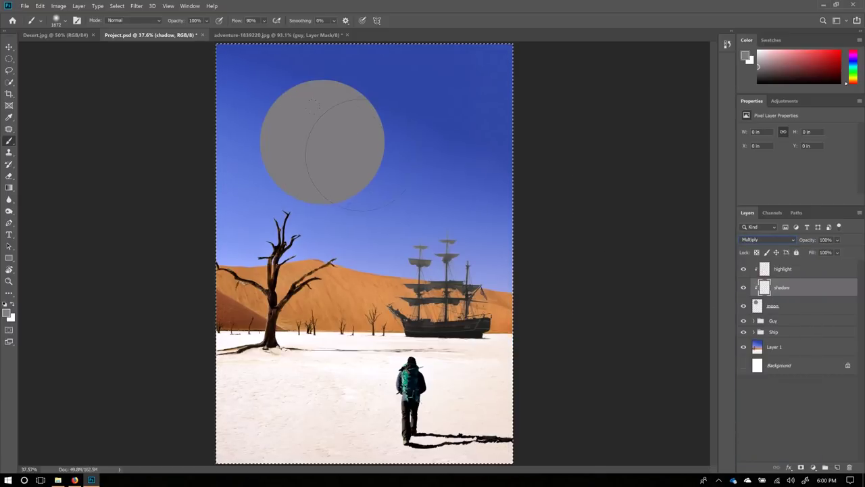
- Paint soft grey shading over the moon's right and lower side on the shadow layer, undoing the first attempt
{"action": "mouse_move", "coordinate": [365, 174]}
{"action": "left_mouse_down"}
{"action": "mouse_move", "coordinate": [338, 135]}
{"action": "mouse_move", "coordinate": [318, 142]}
{"action": "mouse_move", "coordinate": [324, 196]}
{"action": "left_mouse_up"}
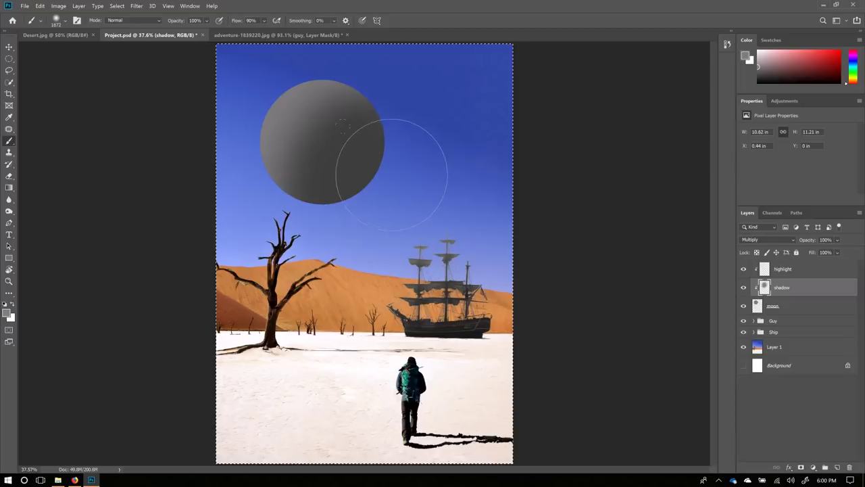
{"action": "key", "text": "ctrl+z"}
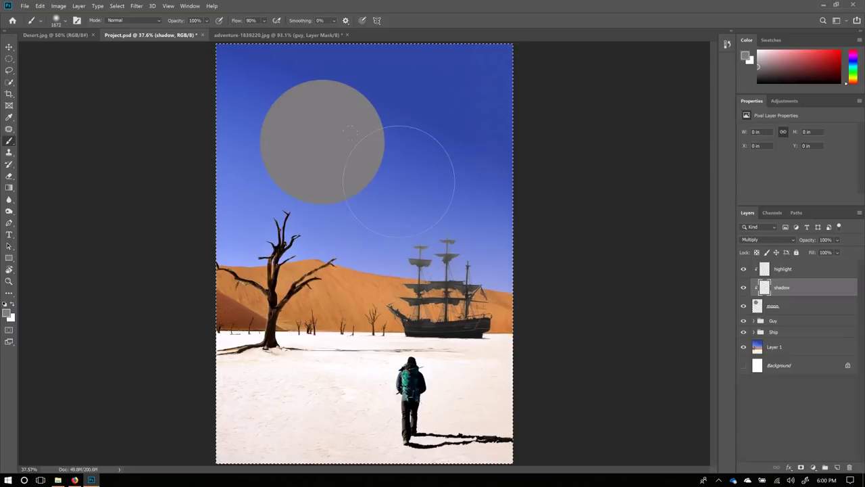
{"action": "mouse_move", "coordinate": [385, 129]}
{"action": "left_mouse_down"}
{"action": "mouse_move", "coordinate": [371, 170]}
{"action": "mouse_move", "coordinate": [380, 195]}
{"action": "mouse_move", "coordinate": [368, 183]}
{"action": "mouse_move", "coordinate": [367, 159]}
{"action": "mouse_move", "coordinate": [392, 141]}
{"action": "mouse_move", "coordinate": [360, 167]}
{"action": "mouse_move", "coordinate": [376, 192]}
{"action": "mouse_move", "coordinate": [369, 194]}
{"action": "mouse_move", "coordinate": [364, 167]}
{"action": "mouse_move", "coordinate": [390, 168]}
{"action": "left_mouse_up"}
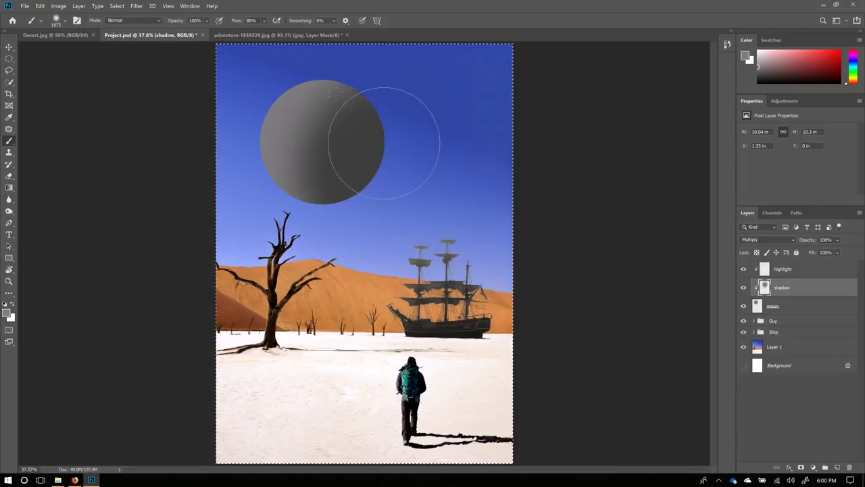
{"action": "mouse_move", "coordinate": [352, 160]}
{"action": "left_mouse_down"}
{"action": "mouse_move", "coordinate": [396, 135]}
{"action": "mouse_move", "coordinate": [358, 165]}
{"action": "mouse_move", "coordinate": [386, 213]}
{"action": "left_mouse_up"}
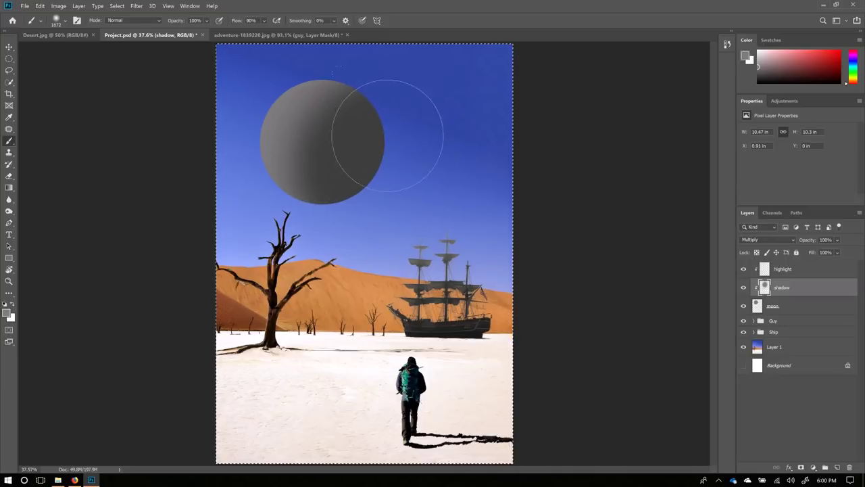
- Set the moon layer's blend mode to Screen
{"action": "left_click", "coordinate": [790, 309]}
{"action": "left_click", "coordinate": [779, 239]}
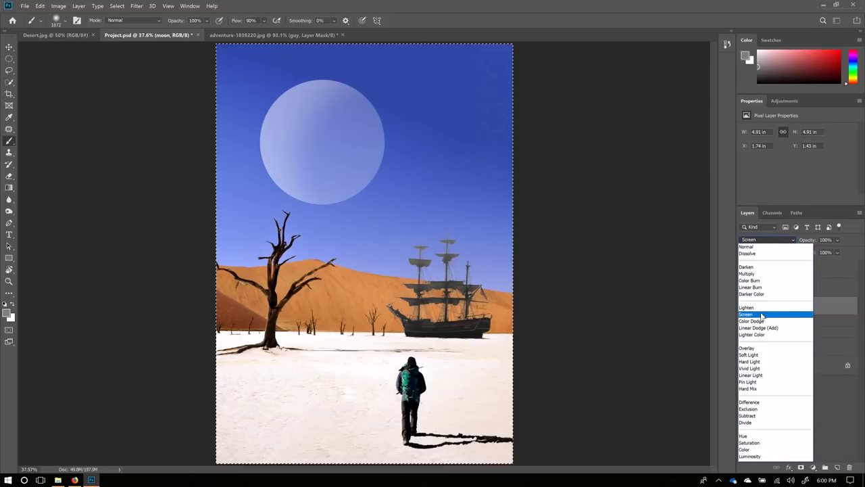
{"action": "left_click", "coordinate": [762, 315]}
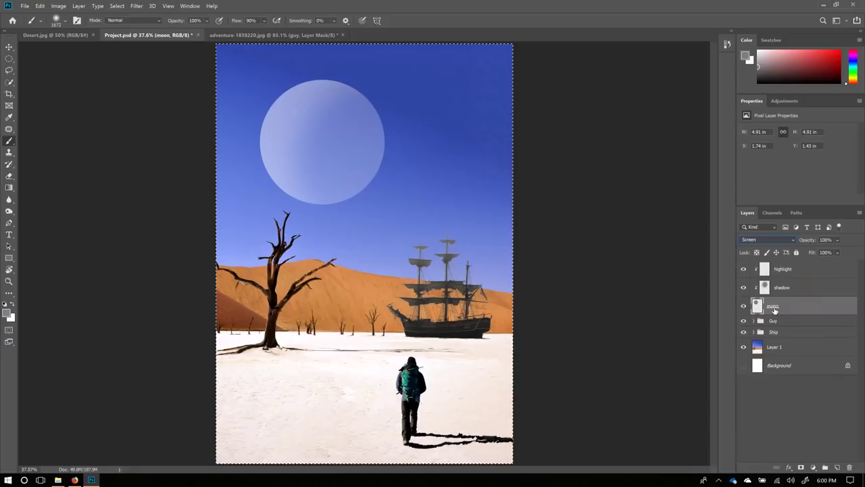
- On the shadow layer, set the brush mode to Multiply and deepen the shading over the moon's right side into a crescent
{"action": "left_click", "coordinate": [800, 288]}
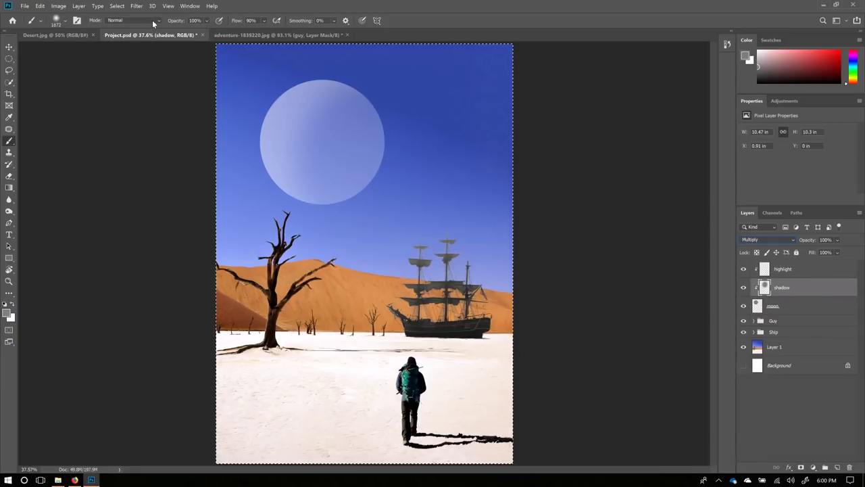
{"action": "left_click", "coordinate": [132, 21]}
{"action": "left_click", "coordinate": [132, 22]}
{"action": "left_click", "coordinate": [132, 22]}
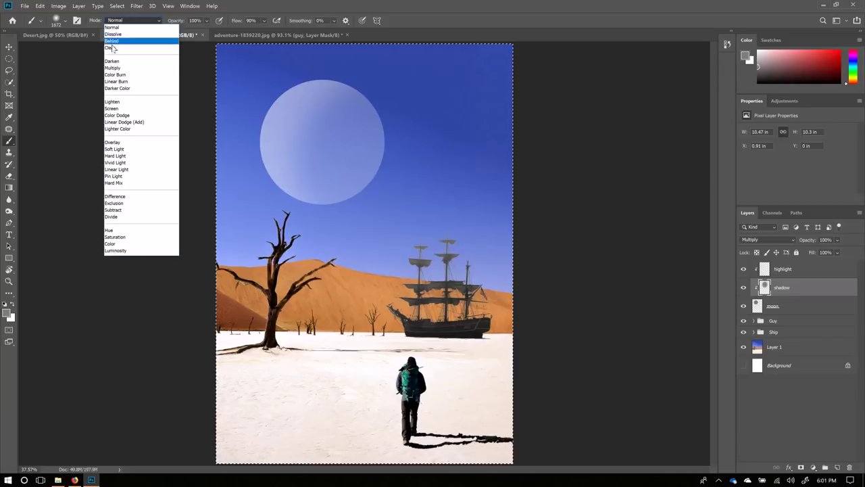
{"action": "left_click", "coordinate": [118, 67]}
{"action": "left_click_drag", "start_coordinate": [386, 164], "coordinate": [396, 151]}
{"action": "mouse_move", "coordinate": [385, 198]}
{"action": "left_mouse_down"}
{"action": "mouse_move", "coordinate": [371, 180]}
{"action": "mouse_move", "coordinate": [397, 161]}
{"action": "mouse_move", "coordinate": [377, 196]}
{"action": "mouse_move", "coordinate": [367, 183]}
{"action": "mouse_move", "coordinate": [381, 152]}
{"action": "mouse_move", "coordinate": [388, 192]}
{"action": "mouse_move", "coordinate": [363, 201]}
{"action": "mouse_move", "coordinate": [356, 173]}
{"action": "mouse_move", "coordinate": [397, 161]}
{"action": "mouse_move", "coordinate": [391, 196]}
{"action": "mouse_move", "coordinate": [365, 165]}
{"action": "mouse_move", "coordinate": [406, 160]}
{"action": "mouse_move", "coordinate": [374, 204]}
{"action": "mouse_move", "coordinate": [358, 184]}
{"action": "mouse_move", "coordinate": [429, 201]}
{"action": "mouse_move", "coordinate": [369, 194]}
{"action": "mouse_move", "coordinate": [387, 156]}
{"action": "mouse_move", "coordinate": [374, 192]}
{"action": "mouse_move", "coordinate": [362, 156]}
{"action": "mouse_move", "coordinate": [418, 165]}
{"action": "mouse_move", "coordinate": [360, 174]}
{"action": "mouse_move", "coordinate": [373, 142]}
{"action": "mouse_move", "coordinate": [397, 185]}
{"action": "mouse_move", "coordinate": [365, 192]}
{"action": "mouse_move", "coordinate": [350, 150]}
{"action": "mouse_move", "coordinate": [392, 182]}
{"action": "mouse_move", "coordinate": [352, 188]}
{"action": "mouse_move", "coordinate": [365, 189]}
{"action": "mouse_move", "coordinate": [345, 182]}
{"action": "mouse_move", "coordinate": [335, 149]}
{"action": "mouse_move", "coordinate": [399, 141]}
{"action": "mouse_move", "coordinate": [418, 183]}
{"action": "mouse_move", "coordinate": [400, 213]}
{"action": "mouse_move", "coordinate": [505, 240]}
{"action": "mouse_move", "coordinate": [367, 178]}
{"action": "mouse_move", "coordinate": [365, 158]}
{"action": "mouse_move", "coordinate": [406, 152]}
{"action": "mouse_move", "coordinate": [358, 170]}
{"action": "mouse_move", "coordinate": [348, 150]}
{"action": "mouse_move", "coordinate": [423, 144]}
{"action": "mouse_move", "coordinate": [392, 176]}
{"action": "mouse_move", "coordinate": [352, 158]}
{"action": "mouse_move", "coordinate": [388, 141]}
{"action": "mouse_move", "coordinate": [376, 184]}
{"action": "mouse_move", "coordinate": [387, 137]}
{"action": "mouse_move", "coordinate": [406, 178]}
{"action": "mouse_move", "coordinate": [354, 170]}
{"action": "mouse_move", "coordinate": [339, 145]}
{"action": "mouse_move", "coordinate": [423, 170]}
{"action": "left_mouse_up"}
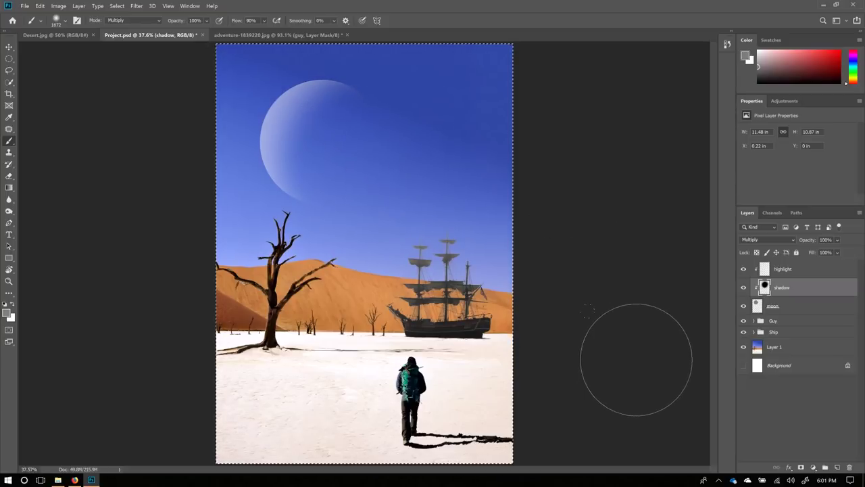
- Return the moon layer's blend mode to Normal
{"action": "left_click", "coordinate": [783, 271]}
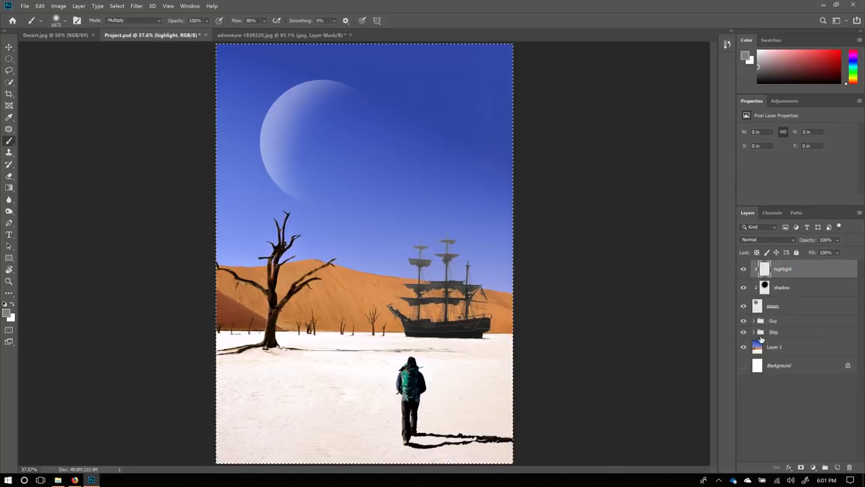
{"action": "left_click", "coordinate": [812, 304]}
{"action": "left_click", "coordinate": [771, 244]}
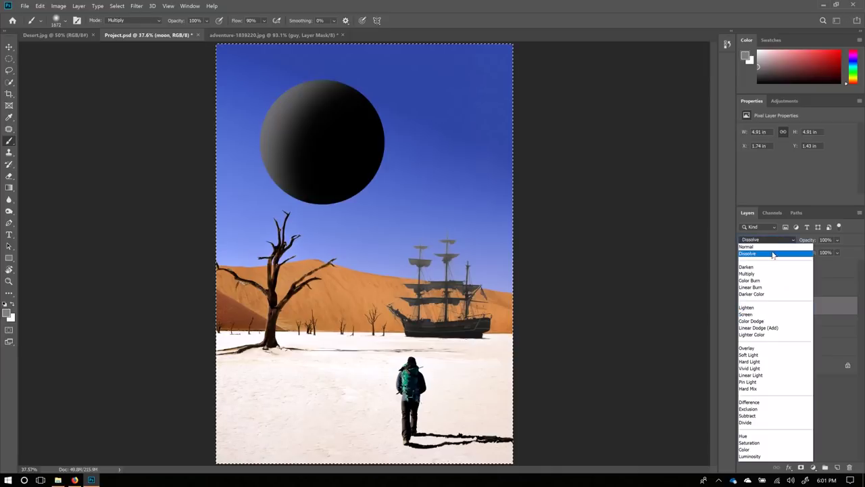
{"action": "left_click", "coordinate": [774, 254]}
{"action": "left_click", "coordinate": [767, 239]}
{"action": "left_click", "coordinate": [775, 246]}
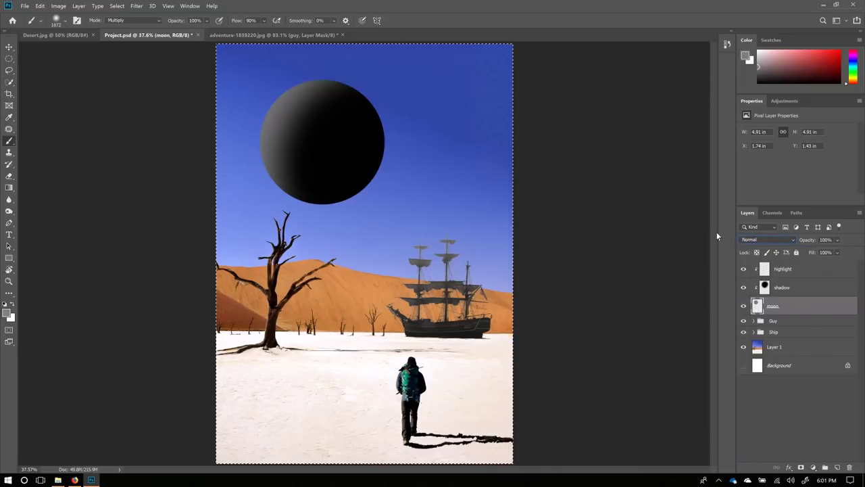
- Set the highlight layer's blend mode to Screen and keep that layer active for painting
{"action": "left_click", "coordinate": [784, 269]}
{"action": "left_click", "coordinate": [767, 240]}
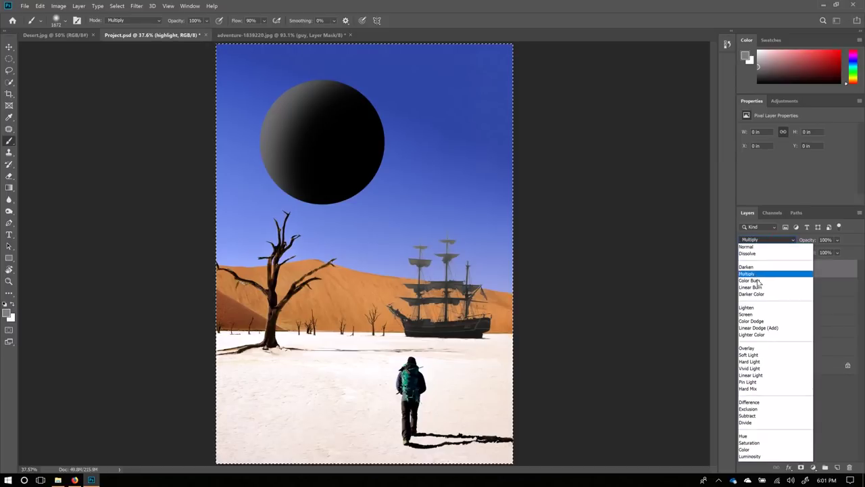
{"action": "left_click", "coordinate": [751, 315]}
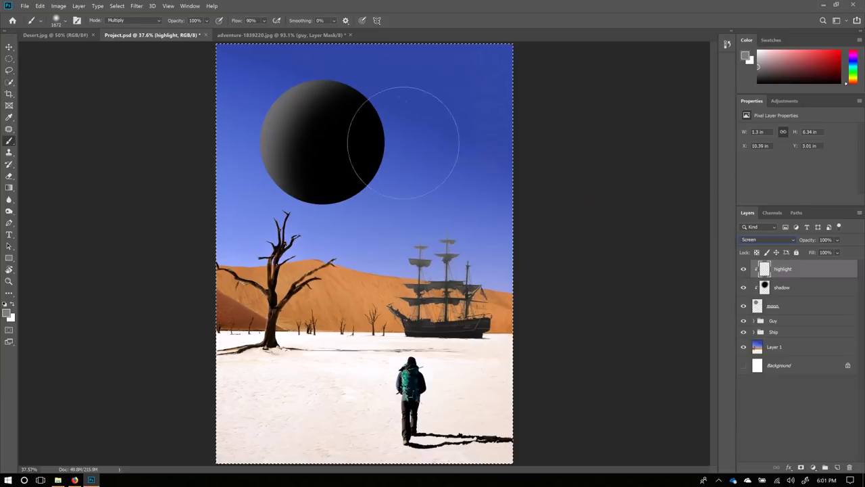
{"action": "left_click", "coordinate": [777, 423]}
{"action": "left_click", "coordinate": [789, 272]}
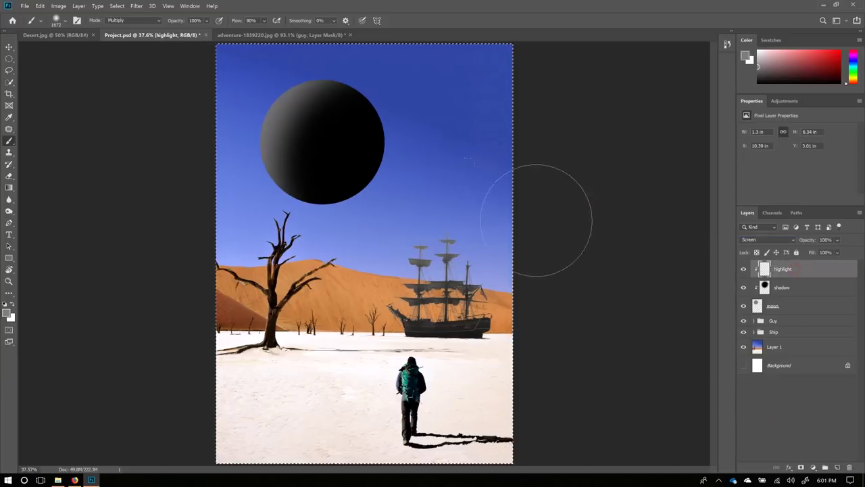
- Reduce the brush to 700 px and paint a soft highlight along the moon's upper-left edge on the highlight layer
{"action": "key", "text": "bracketleft"}
{"action": "key", "text": "bracketleft"}
{"action": "key", "text": "bracketleft"}
{"action": "key", "text": "bracketleft"}
{"action": "key", "text": "bracketleft"}
{"action": "key", "text": "bracketleft"}
{"action": "key", "text": "bracketleft"}
{"action": "key", "text": "bracketleft"}
{"action": "key", "text": "bracketleft"}
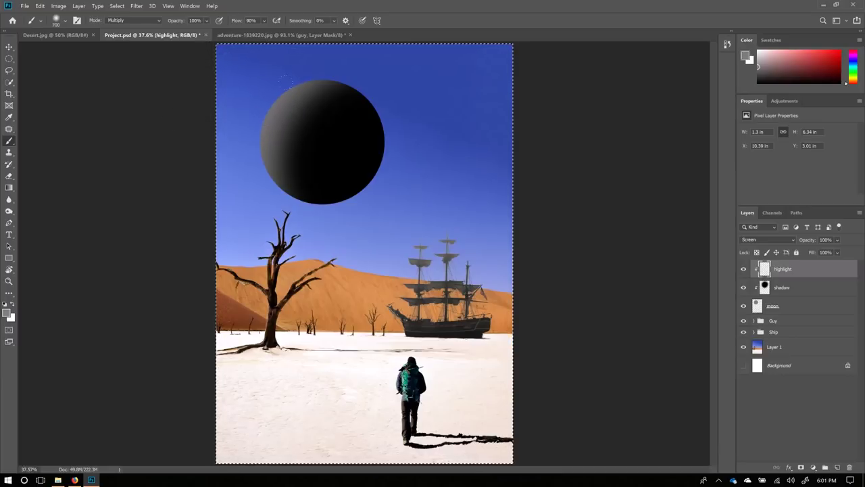
{"action": "mouse_move", "coordinate": [224, 109]}
{"action": "left_mouse_down"}
{"action": "mouse_move", "coordinate": [227, 135]}
{"action": "mouse_move", "coordinate": [226, 102]}
{"action": "left_mouse_up"}
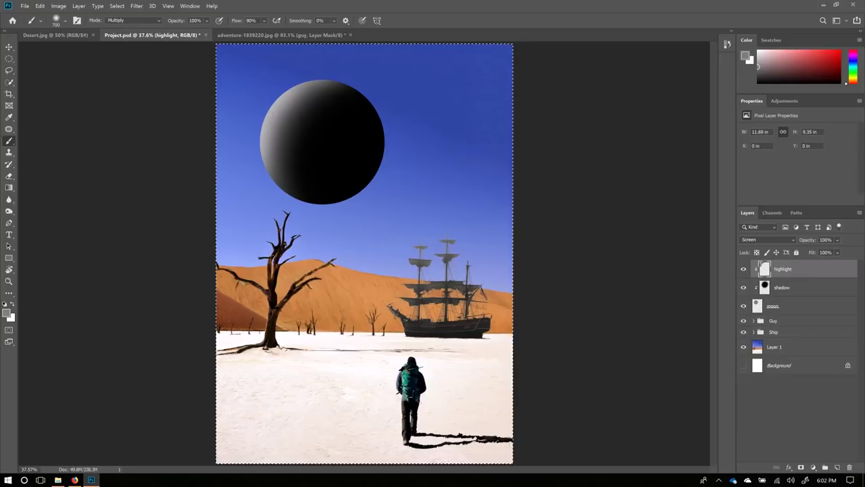
- Set the moon layer's blend mode to Screen and make the highlight layer active again
{"action": "left_click", "coordinate": [801, 306]}
{"action": "left_click", "coordinate": [765, 239]}
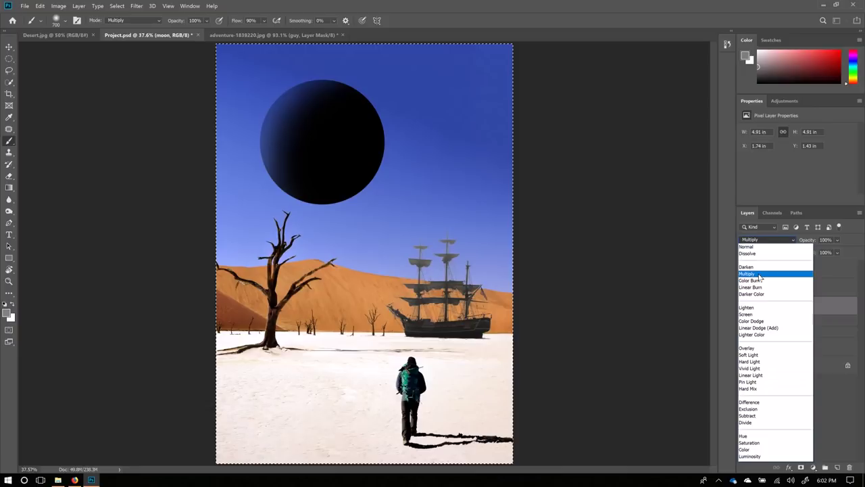
{"action": "left_click", "coordinate": [754, 315]}
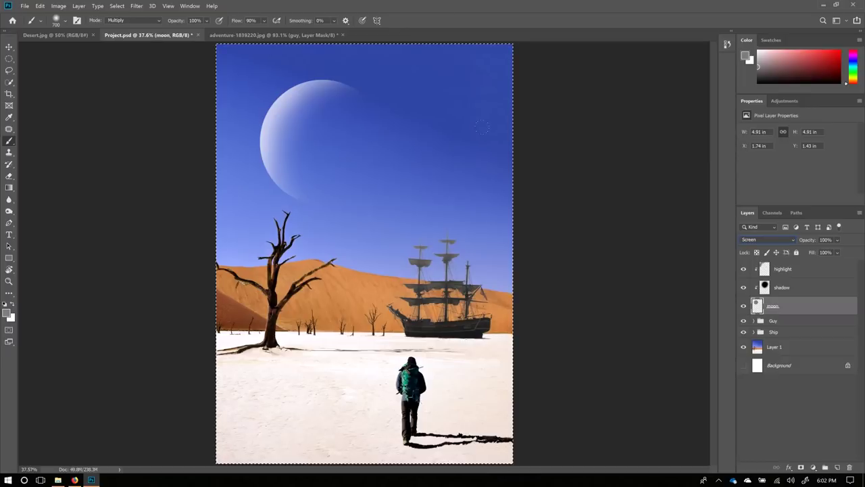
{"action": "left_click", "coordinate": [794, 272]}
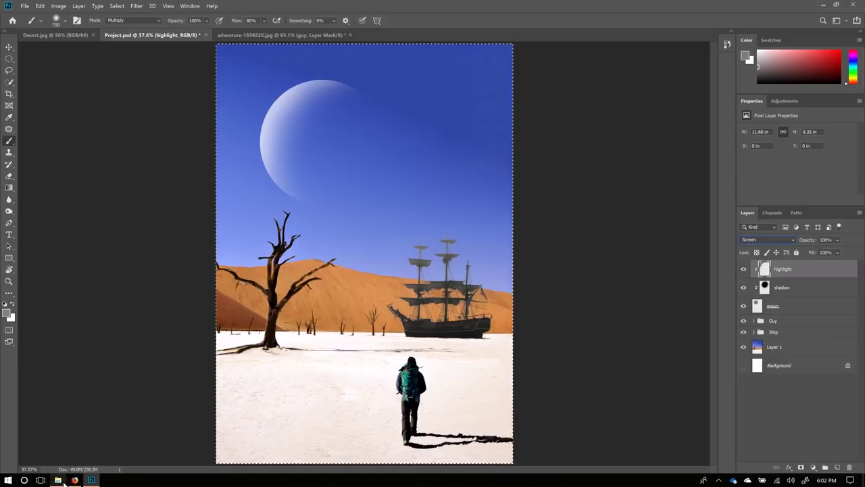
- Switch to File Explorer and open abstract-3205415.jpg from the Photoshop folder in Photoshop
{"action": "mouse_move", "coordinate": [62, 481]}
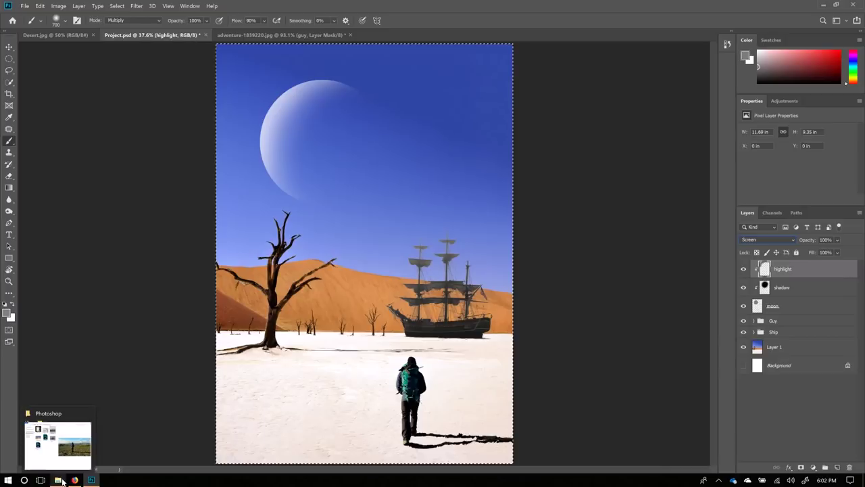
{"action": "left_click", "coordinate": [60, 479]}
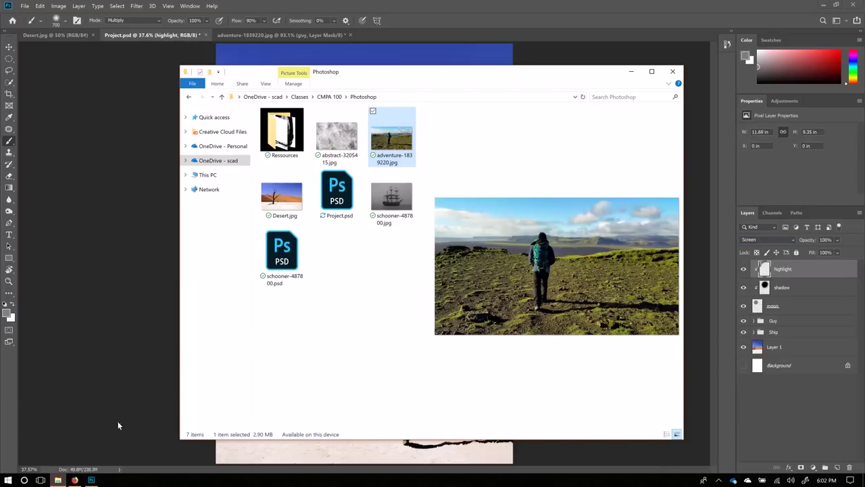
{"action": "left_click", "coordinate": [340, 142]}
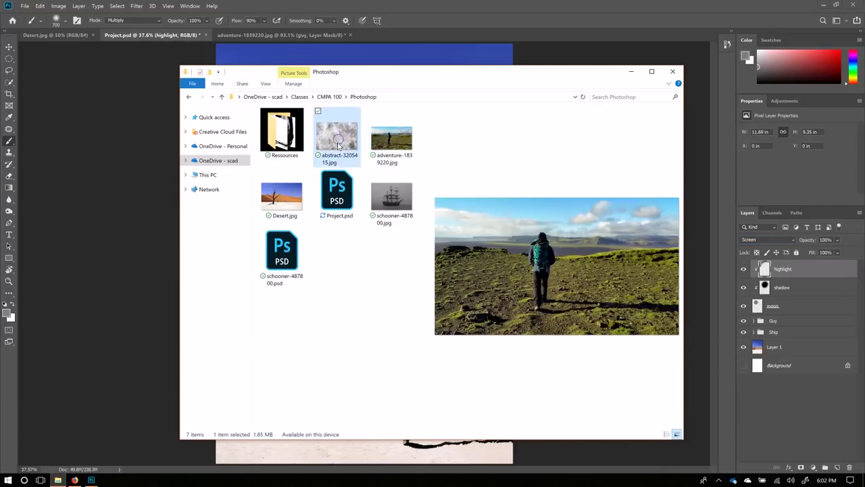
{"action": "right_click", "coordinate": [339, 141]}
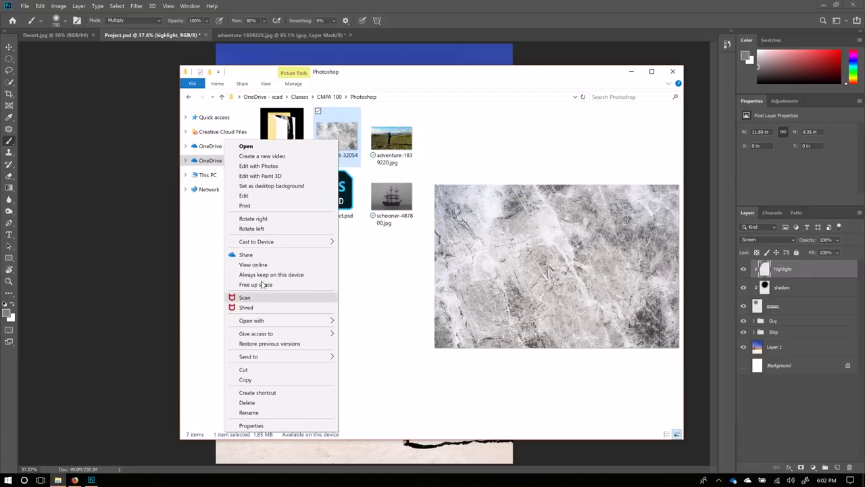
{"action": "mouse_move", "coordinate": [259, 323]}
{"action": "left_click", "coordinate": [162, 331]}
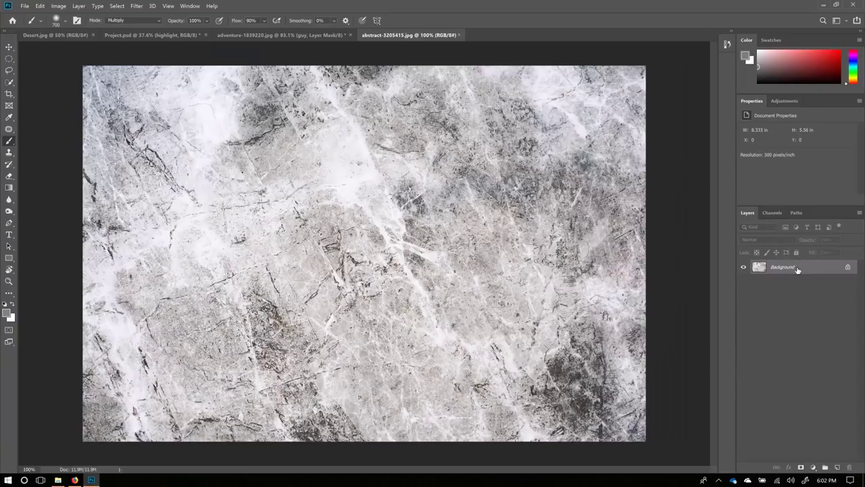
- Copy the stone texture's layer into Project.psd over the moon and clear the active selection
{"action": "left_click", "coordinate": [274, 34]}
{"action": "left_click", "coordinate": [150, 34]}
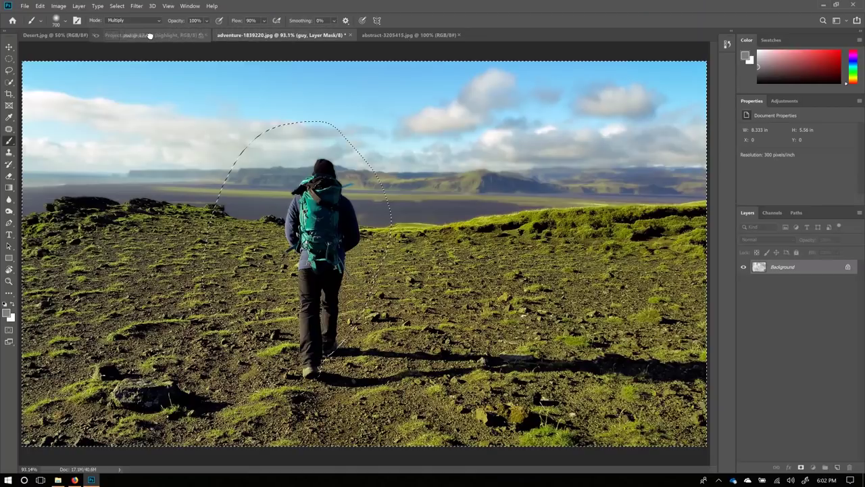
{"action": "left_click_drag", "start_coordinate": [149, 34], "coordinate": [326, 134]}
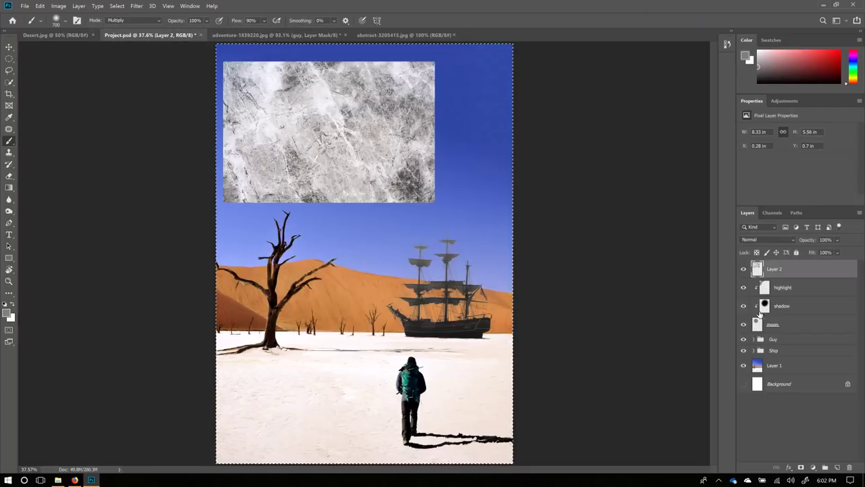
{"action": "key", "text": "ctrl+d"}
- Place the texture layer below the moon layer and set the moon's blend mode to Normal
{"action": "left_click_drag", "start_coordinate": [802, 271], "coordinate": [808, 331]}
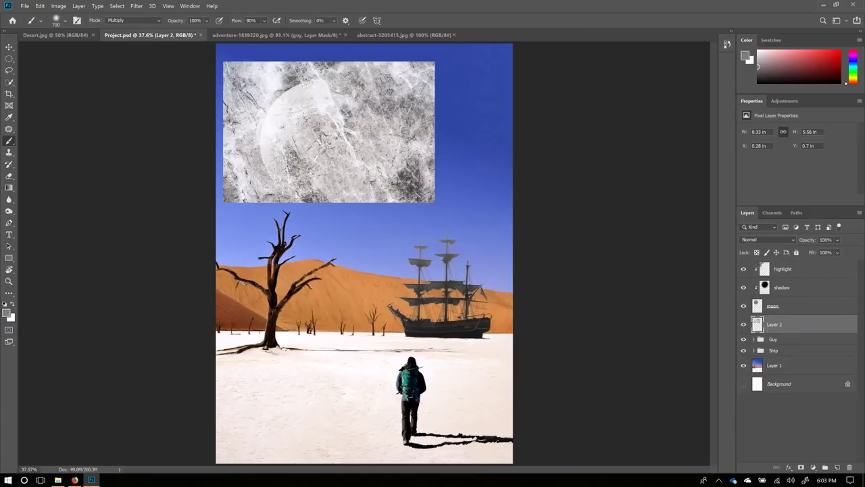
{"action": "key", "text": "v"}
{"action": "left_click", "coordinate": [797, 309]}
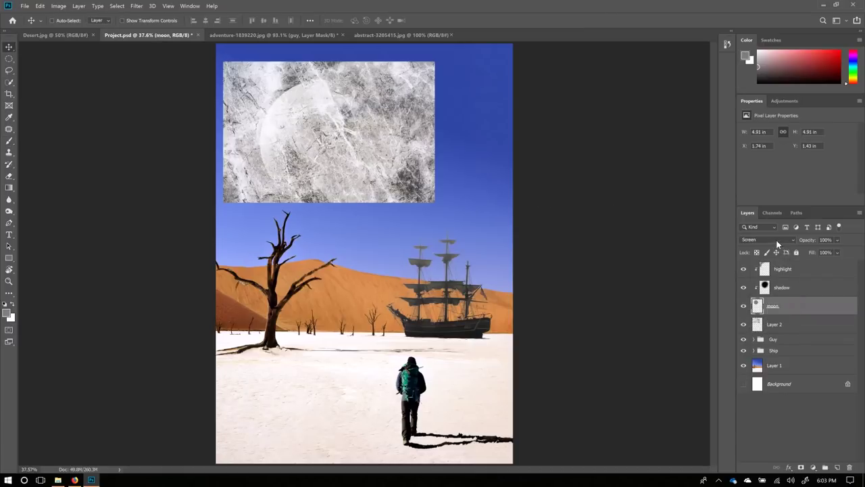
{"action": "left_click", "coordinate": [777, 240]}
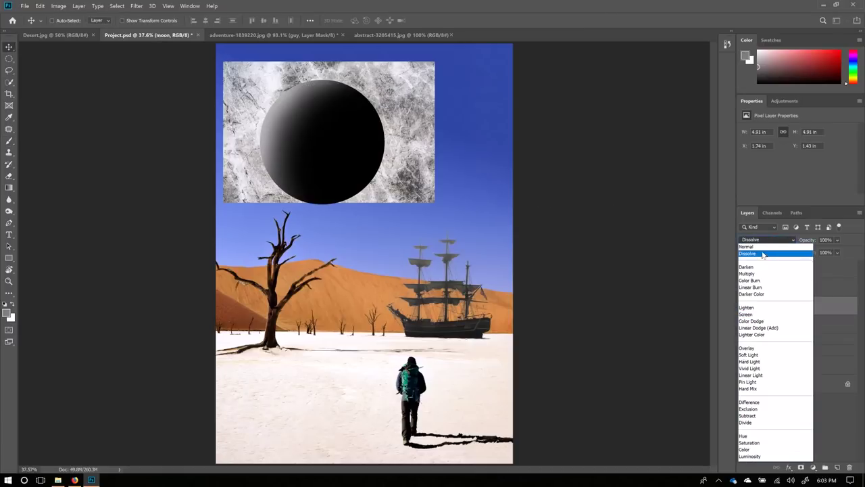
{"action": "left_click", "coordinate": [748, 247]}
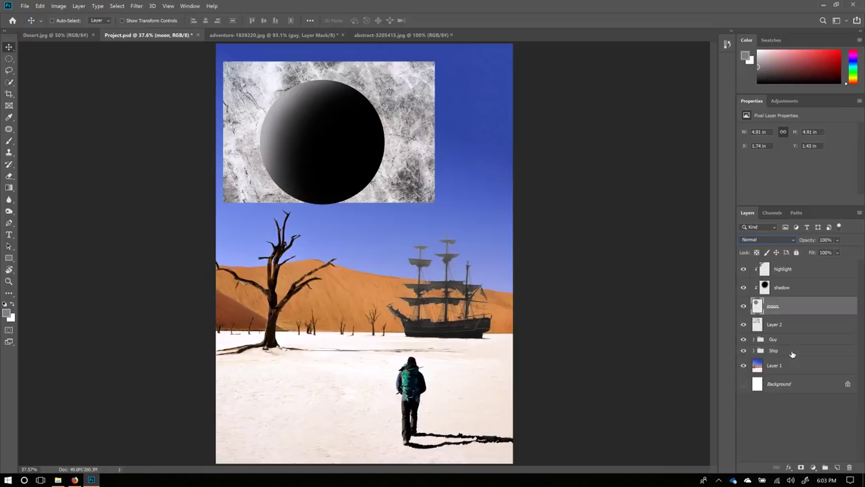
- Shift the texture against the canvas's left edge over the moon, bring its layer above highlight, and set its blend mode to Screen
{"action": "left_click", "coordinate": [789, 322]}
{"action": "left_click_drag", "start_coordinate": [401, 185], "coordinate": [393, 196]}
{"action": "left_click_drag", "start_coordinate": [777, 325], "coordinate": [777, 268]}
{"action": "left_click", "coordinate": [770, 240]}
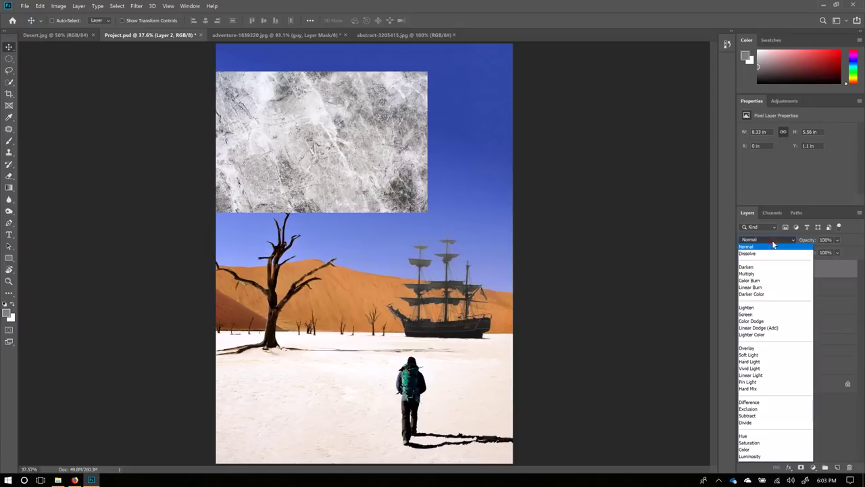
{"action": "left_click", "coordinate": [750, 314]}
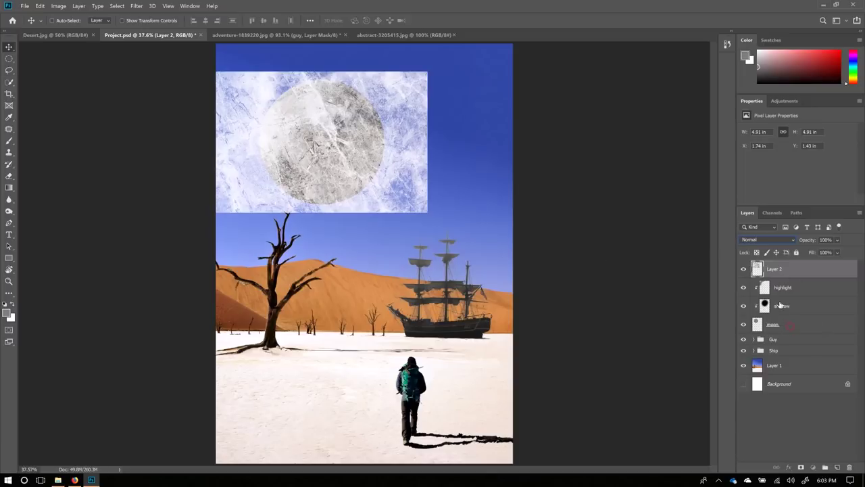
- Set the moon layer's blend mode back to Screen
{"action": "left_click", "coordinate": [777, 323]}
{"action": "left_click", "coordinate": [772, 240]}
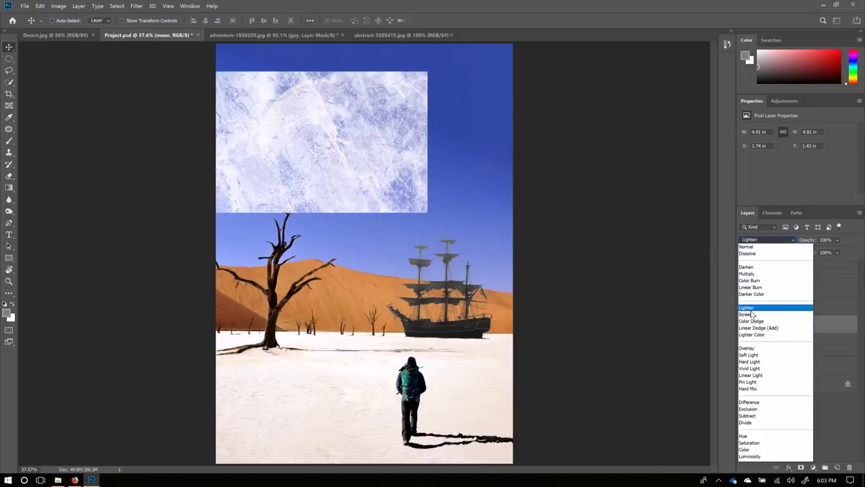
{"action": "left_click", "coordinate": [750, 314]}
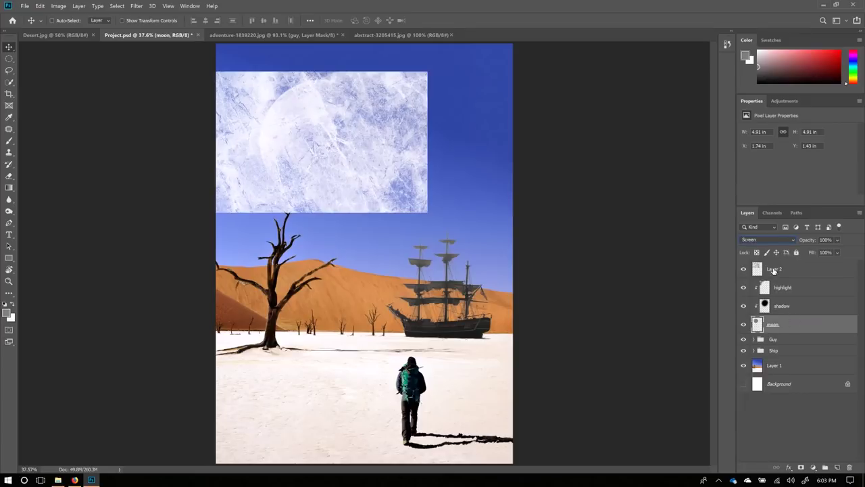
- Load the moon's outline as a selection with the texture layer active, and set the texture's blend mode to Normal
{"action": "left_click", "coordinate": [774, 270]}
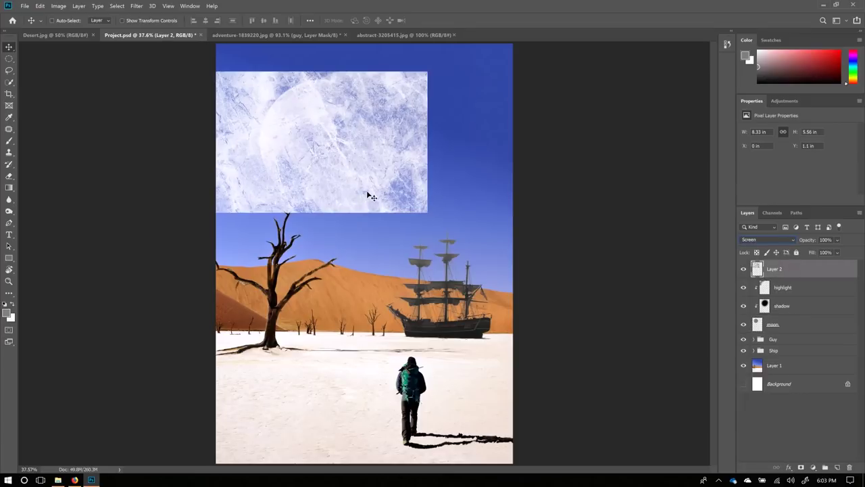
{"action": "left_click_drag", "start_coordinate": [365, 187], "coordinate": [370, 179]}
{"action": "key", "text": "ctrl"}
{"action": "left_click", "coordinate": [757, 325], "text": "ctrl"}
{"action": "left_click", "coordinate": [768, 239]}
{"action": "left_click", "coordinate": [751, 242]}
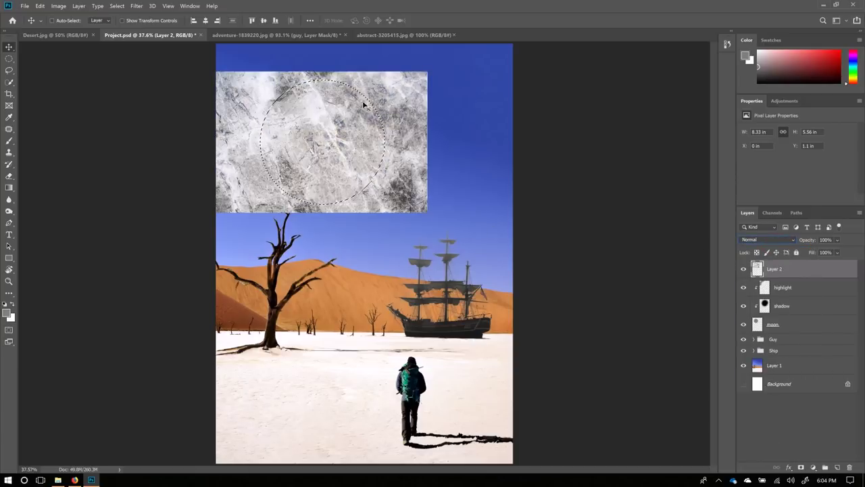
- Apply the Spherize filter at 100% in Normal mode to the texture inside the moon selection, and repeat it once
{"action": "left_click", "coordinate": [136, 7]}
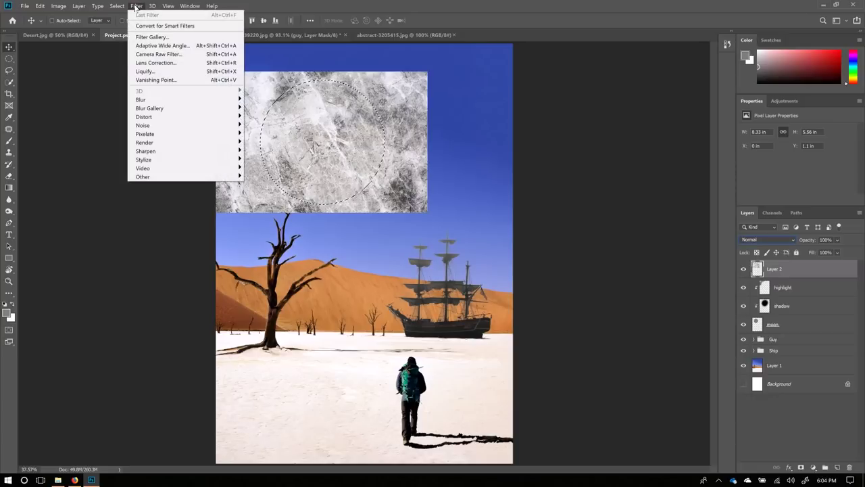
{"action": "mouse_move", "coordinate": [161, 113]}
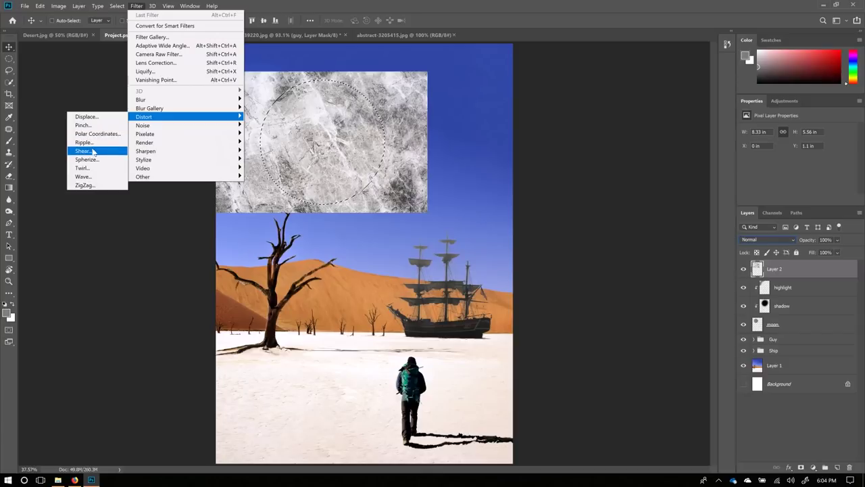
{"action": "left_click", "coordinate": [97, 160]}
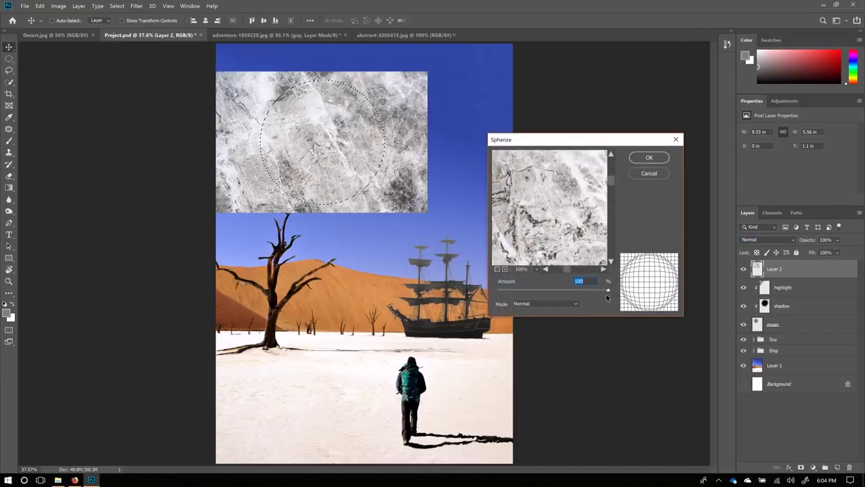
{"action": "left_click", "coordinate": [649, 157]}
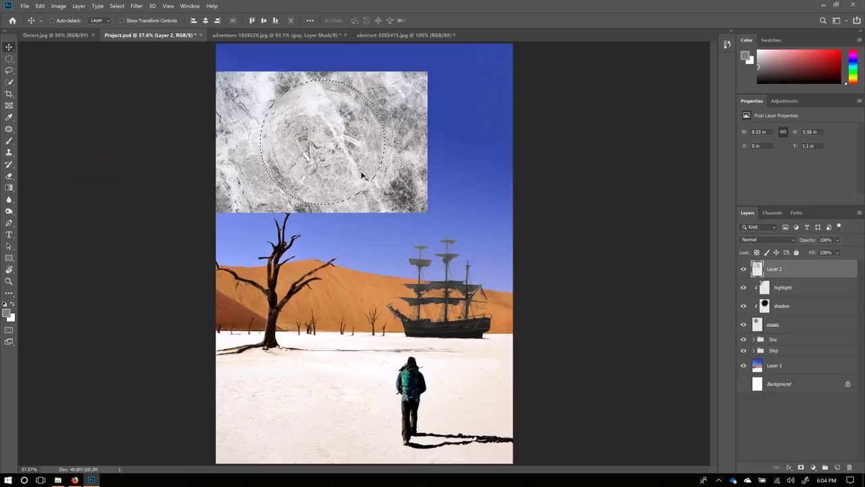
{"action": "left_click", "coordinate": [137, 6]}
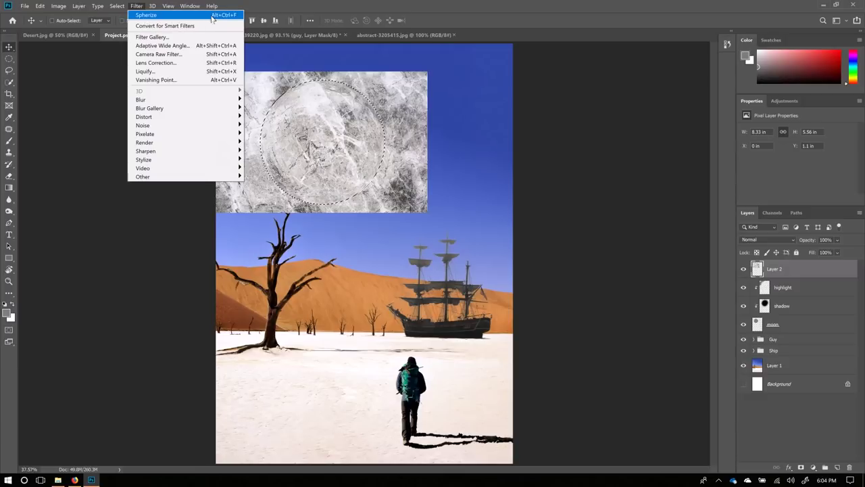
{"action": "left_click", "coordinate": [148, 16]}
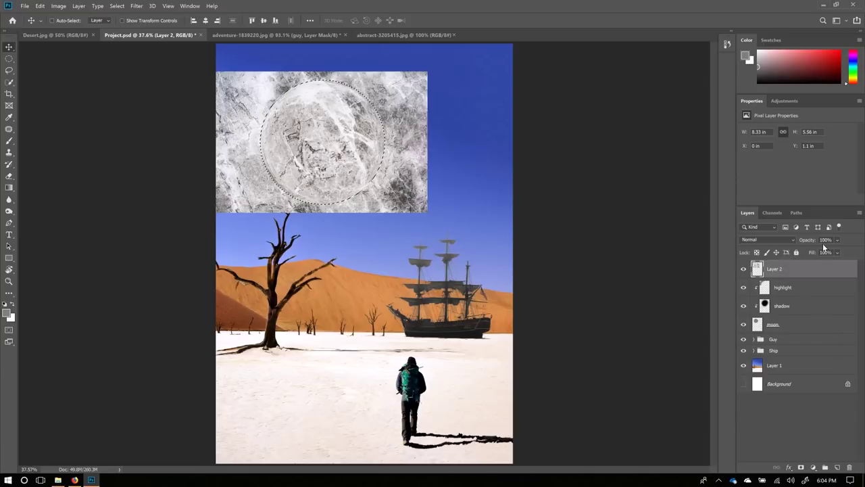
- Clip the texture layer to the moon with a clipping mask and place it between the shadow and moon layers
{"action": "right_click", "coordinate": [805, 272]}
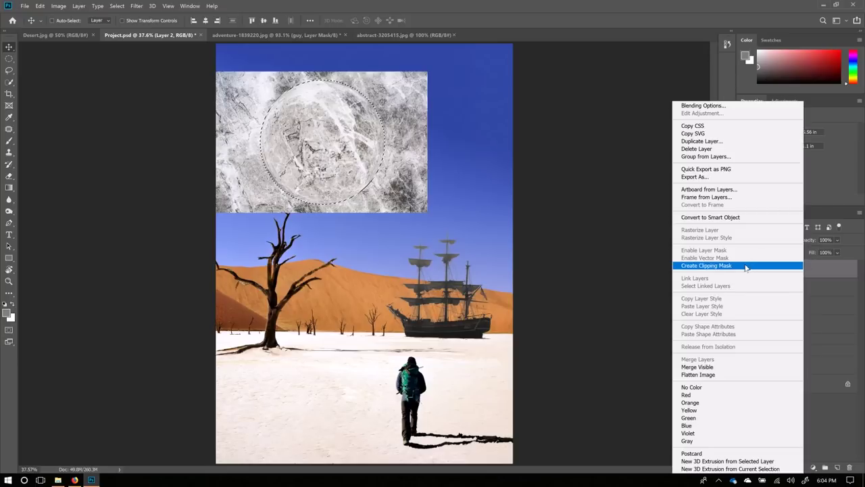
{"action": "left_click", "coordinate": [770, 265]}
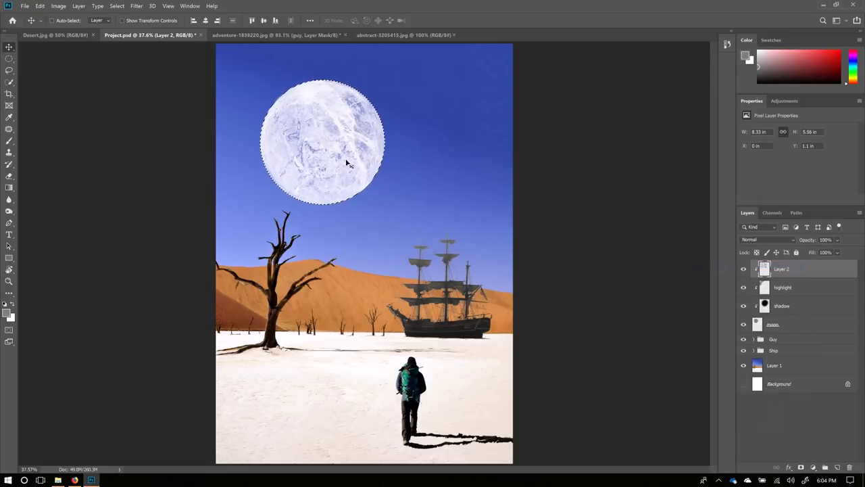
{"action": "mouse_move", "coordinate": [803, 278]}
{"action": "left_mouse_down"}
{"action": "mouse_move", "coordinate": [817, 308]}
{"action": "mouse_move", "coordinate": [813, 284]}
{"action": "mouse_move", "coordinate": [815, 309]}
{"action": "left_mouse_up"}
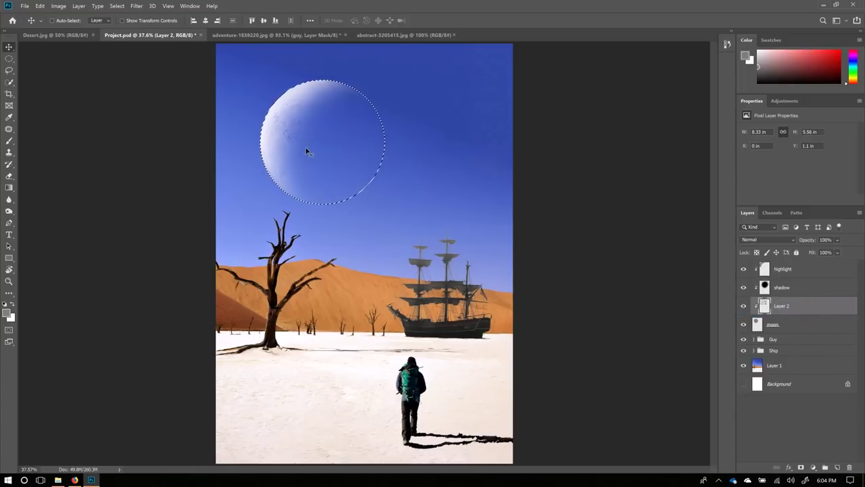
- Set the texture layer's blend mode to Linear Burn and clear the moon selection
{"action": "left_click", "coordinate": [775, 239]}
{"action": "left_click", "coordinate": [731, 284]}
{"action": "left_click", "coordinate": [779, 239]}
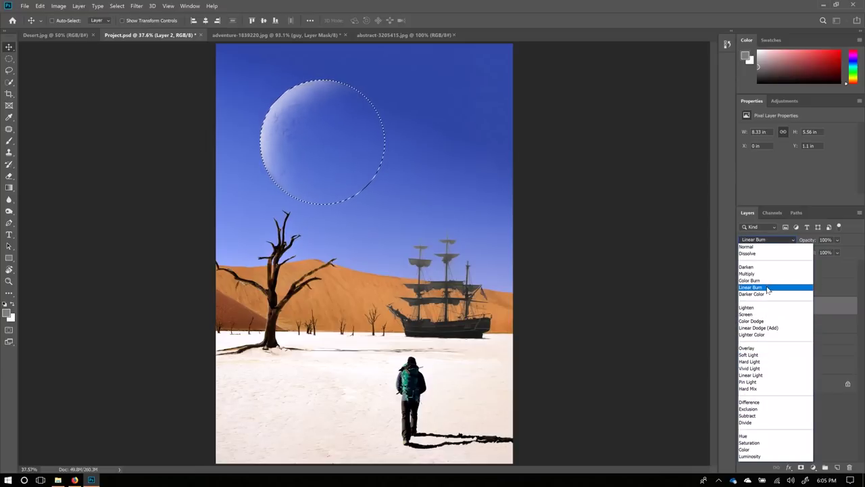
{"action": "left_click", "coordinate": [768, 290]}
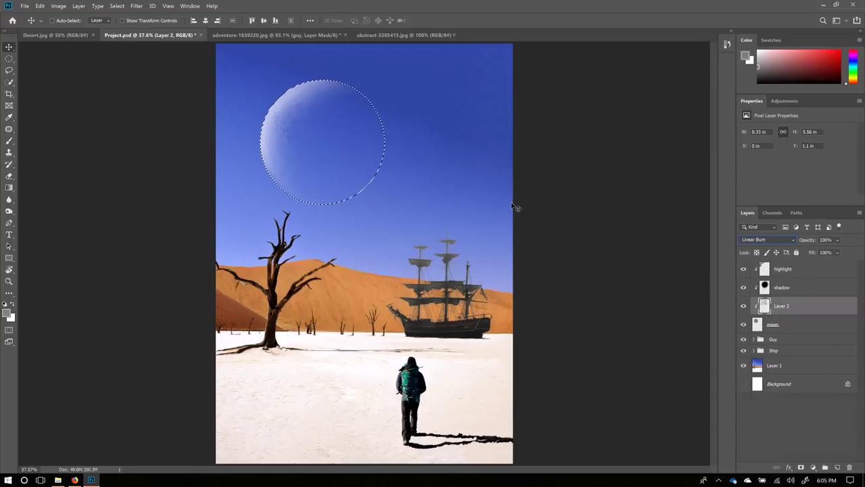
{"action": "key", "text": "ctrl+d"}
{"action": "double_click", "coordinate": [781, 305]}
- Group the moon layer with its texture, shadow and highlight layers and name the group moon
{"action": "left_click", "coordinate": [810, 326]}
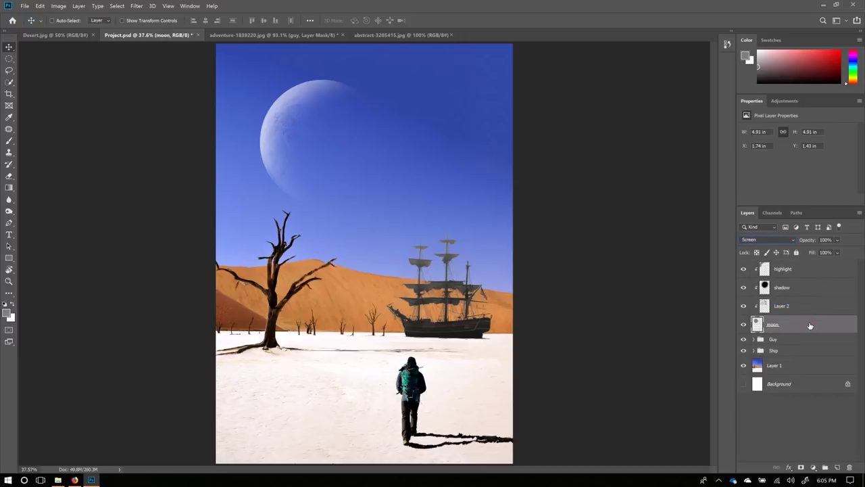
{"action": "left_click", "coordinate": [811, 276], "text": "shift"}
{"action": "key", "text": "ctrl+g"}
{"action": "double_click", "coordinate": [777, 265]}
{"action": "type", "text": "moon"}
{"action": "key", "text": "Return"}
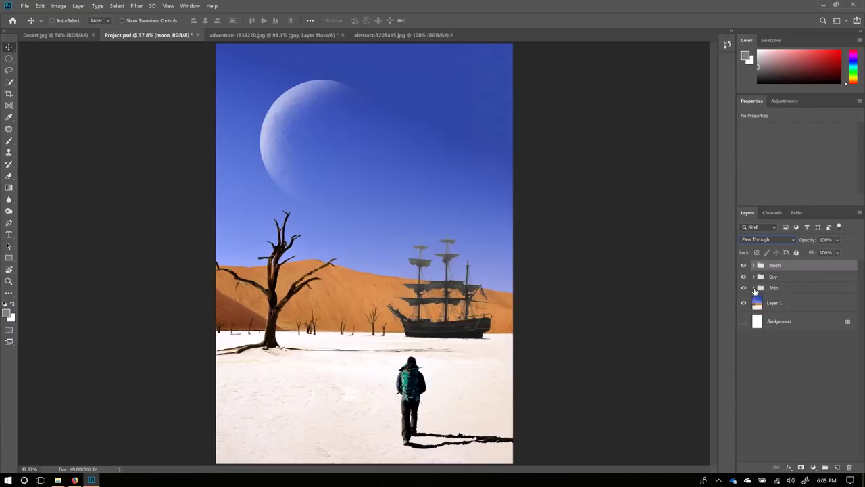
- Add a Curves adjustment layer directly above the ship copy layer in the Ship group
{"action": "left_click", "coordinate": [755, 288]}
{"action": "left_click", "coordinate": [801, 305]}
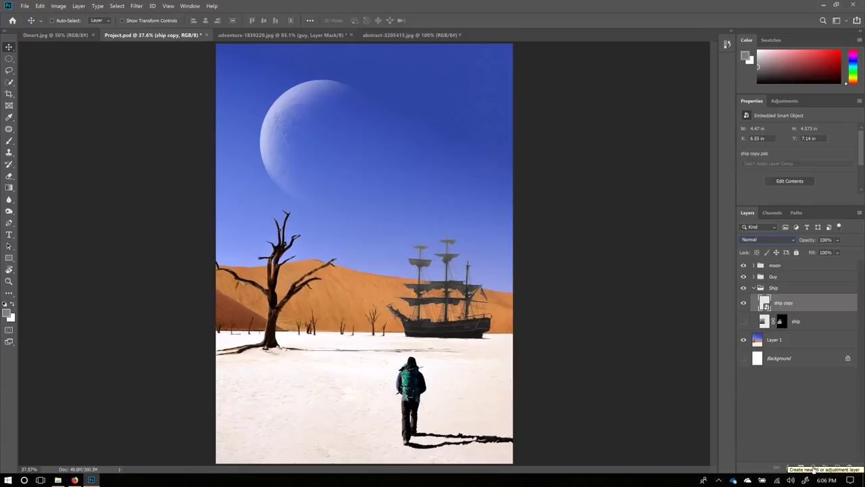
{"action": "left_click", "coordinate": [813, 469]}
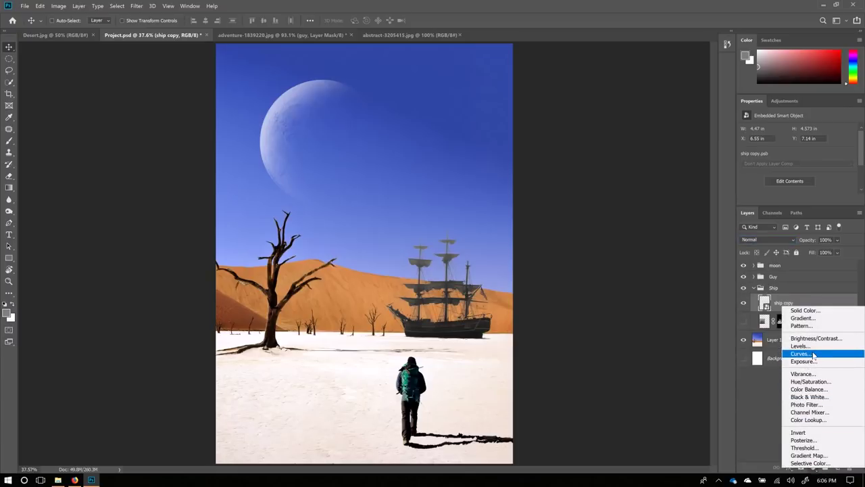
{"action": "left_click", "coordinate": [810, 354]}
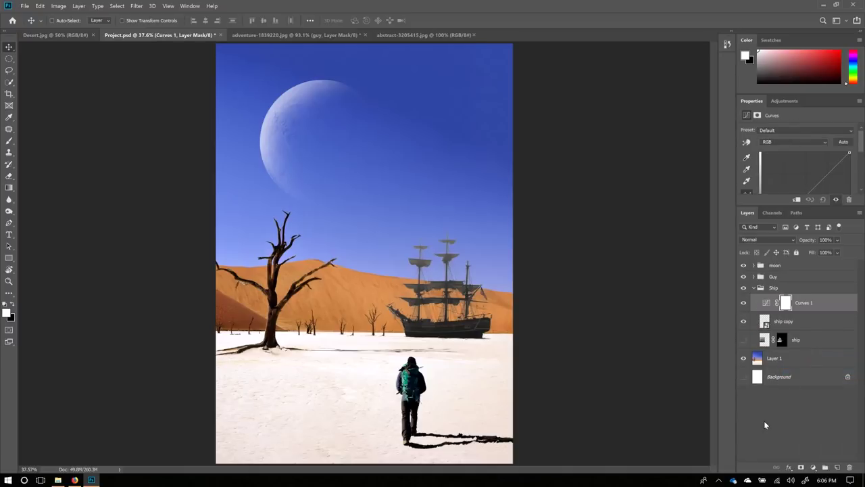
- Try the Cross Process (RGB) preset on the Curves layer, moving it above the moon group and back into the Ship group
{"action": "left_click", "coordinate": [804, 130]}
{"action": "left_click", "coordinate": [784, 160]}
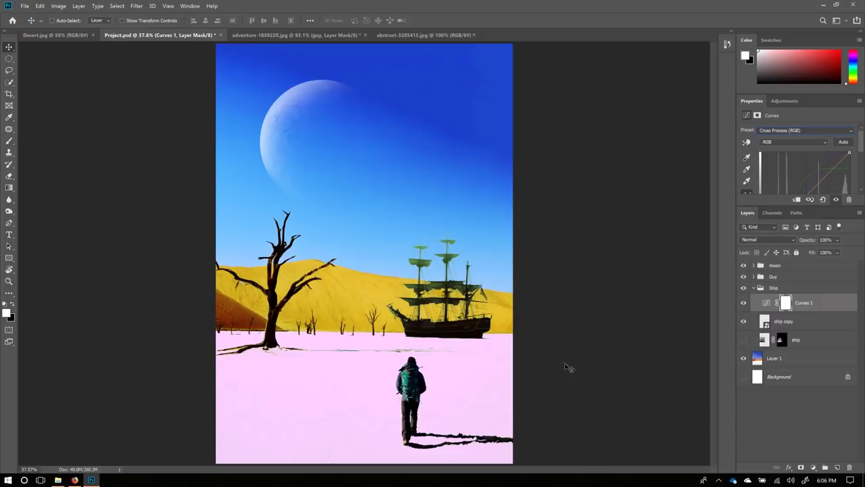
{"action": "left_click_drag", "start_coordinate": [817, 308], "coordinate": [816, 261]}
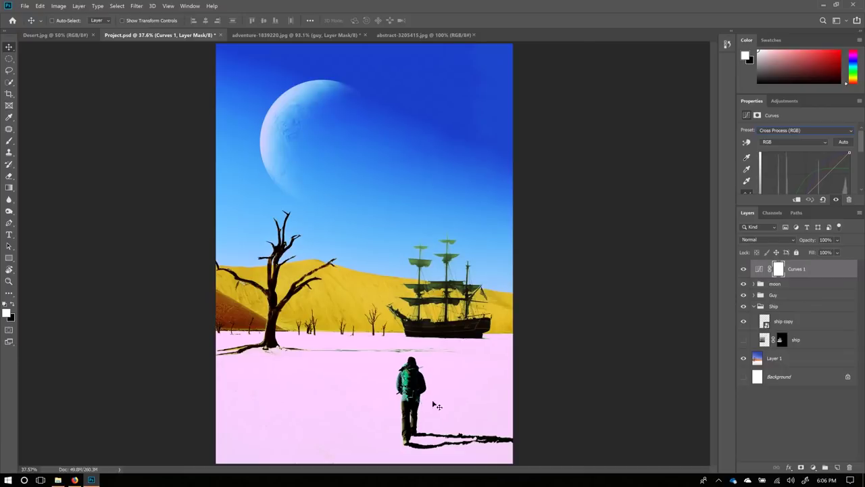
{"action": "left_click_drag", "start_coordinate": [817, 266], "coordinate": [814, 316]}
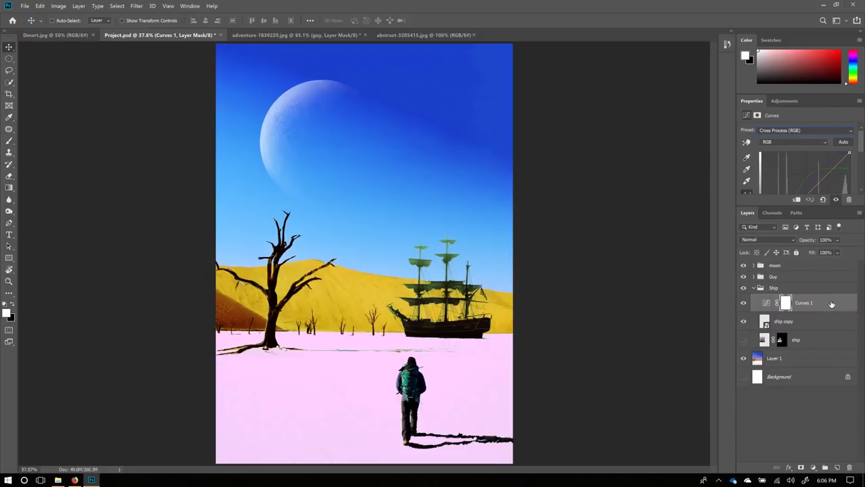
- Clip the Curves layer to the ship copy layer and set its preset to Default
{"action": "right_click", "coordinate": [831, 304]}
{"action": "left_click", "coordinate": [737, 267]}
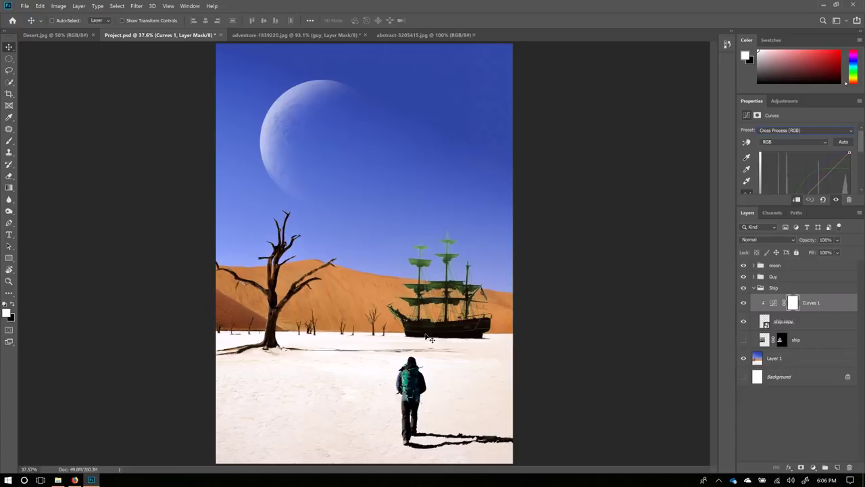
{"action": "left_click", "coordinate": [809, 131]}
{"action": "left_click", "coordinate": [767, 140]}
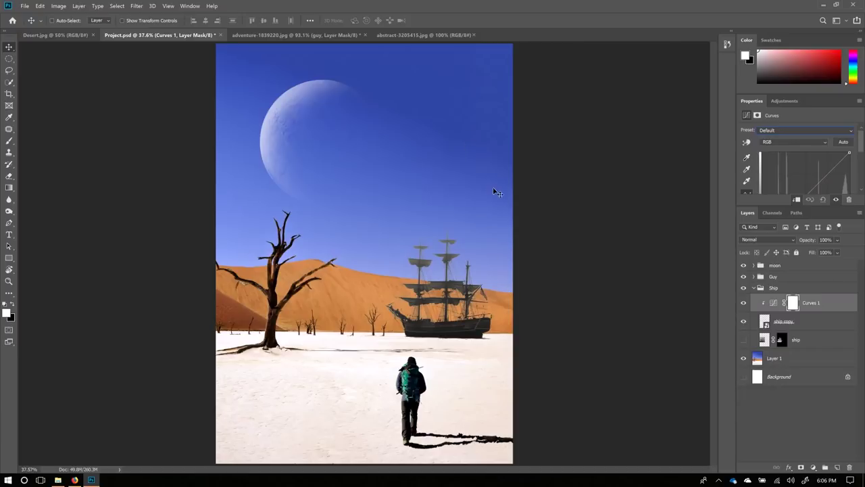
- Darken the ship by sampling its upper sail with the Curves on-image adjustment and pulling the curve down at that tone
{"action": "scroll", "coordinate": [493, 192], "scroll_direction": "up", "scroll_amount": 10}
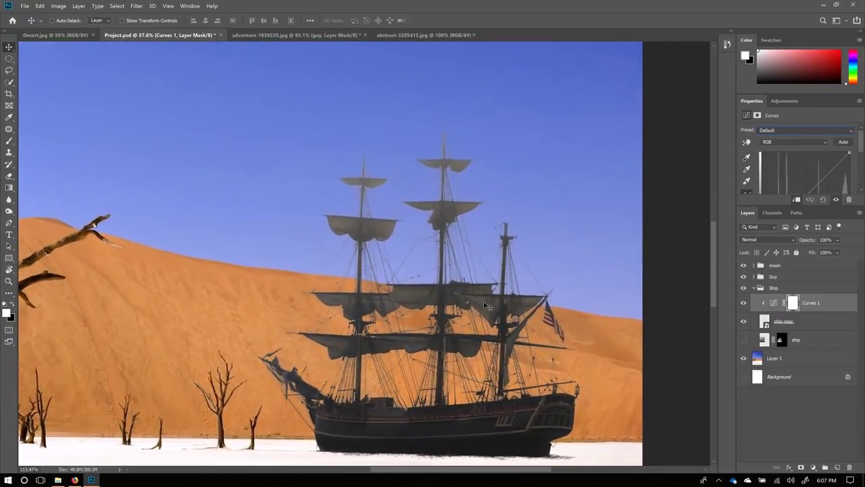
{"action": "left_click_drag", "start_coordinate": [469, 313], "coordinate": [427, 260]}
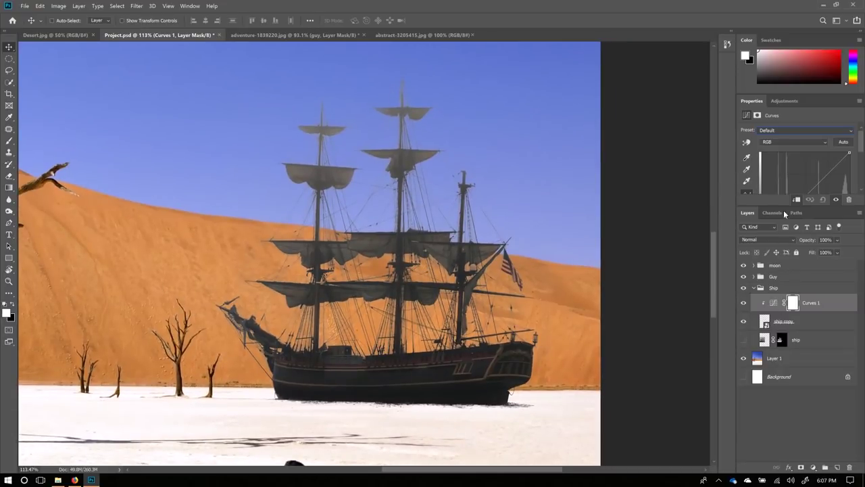
{"action": "left_click_drag", "start_coordinate": [760, 207], "coordinate": [763, 268]}
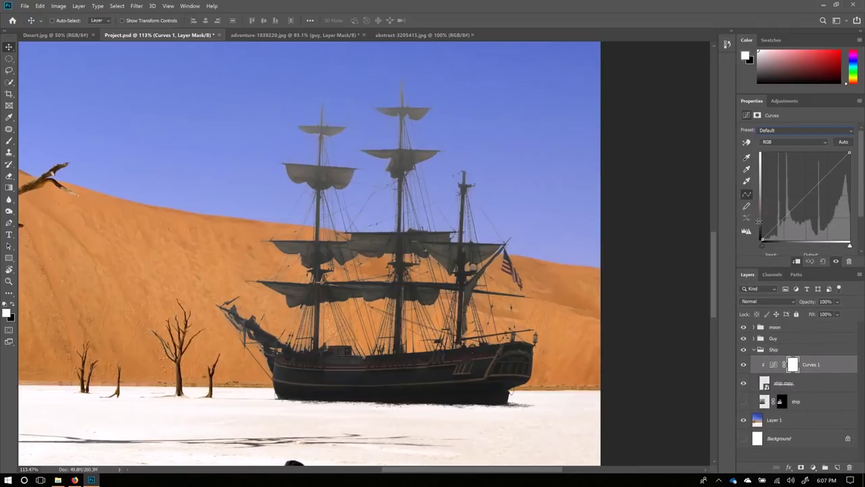
{"action": "left_click", "coordinate": [747, 143]}
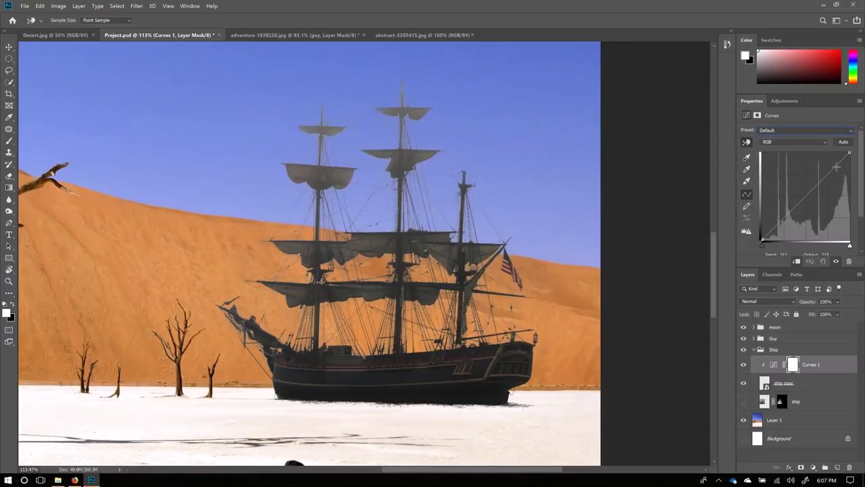
{"action": "left_click", "coordinate": [747, 142]}
{"action": "left_click", "coordinate": [407, 158]}
{"action": "mouse_move", "coordinate": [408, 159]}
{"action": "left_mouse_down"}
{"action": "mouse_move", "coordinate": [406, 187]}
{"action": "mouse_move", "coordinate": [403, 163]}
{"action": "mouse_move", "coordinate": [409, 180]}
{"action": "left_mouse_up"}
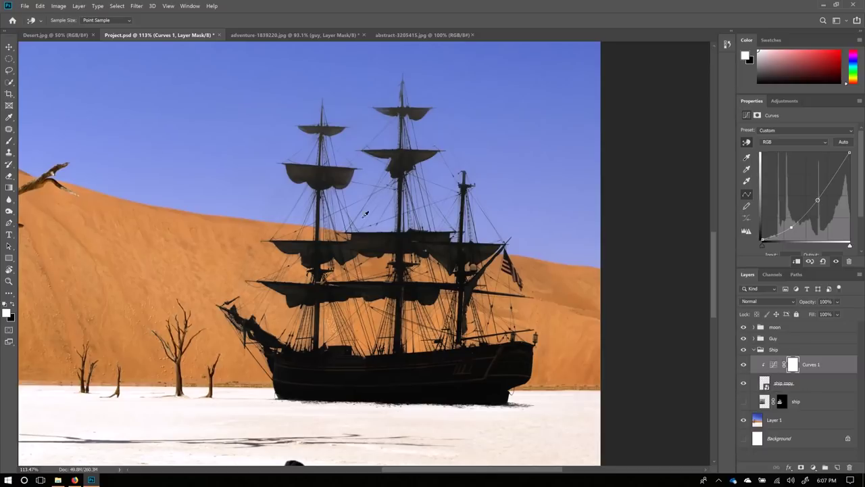
{"action": "left_click", "coordinate": [344, 387]}
- Set the Gradient tool to the Foreground to Background preset
{"action": "left_click", "coordinate": [9, 190]}
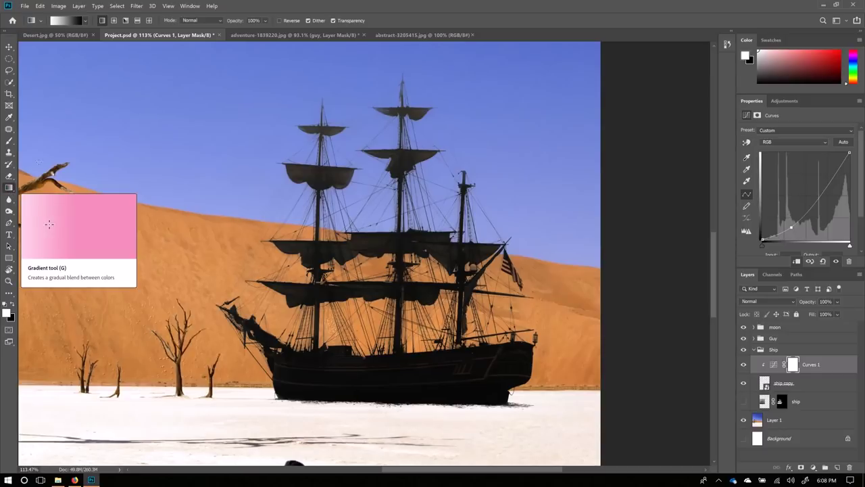
{"action": "left_click", "coordinate": [63, 25]}
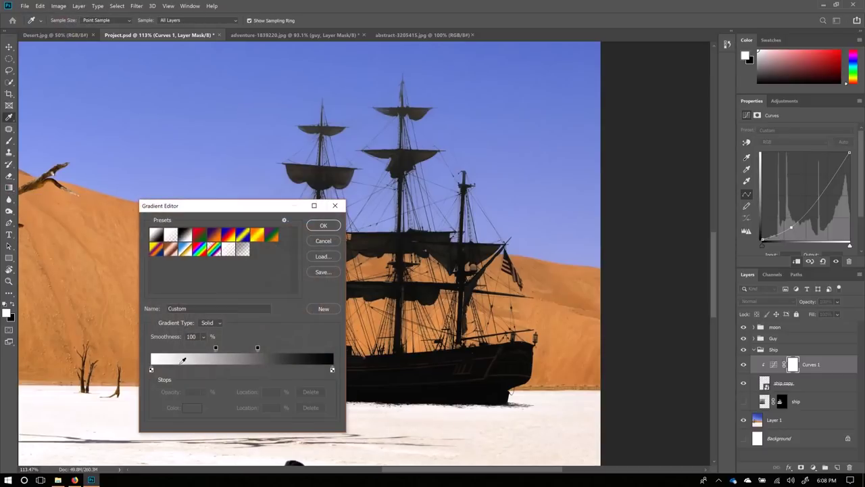
{"action": "left_click", "coordinate": [156, 234]}
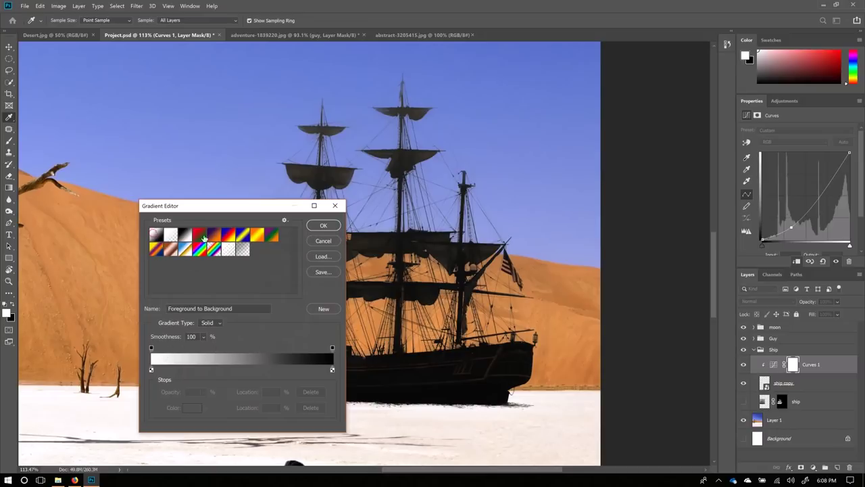
{"action": "left_click", "coordinate": [335, 226]}
- Try upright gradients across the ship on the Curves layer mask to limit the darkening to the hull
{"action": "left_click_drag", "start_coordinate": [370, 353], "coordinate": [369, 399]}
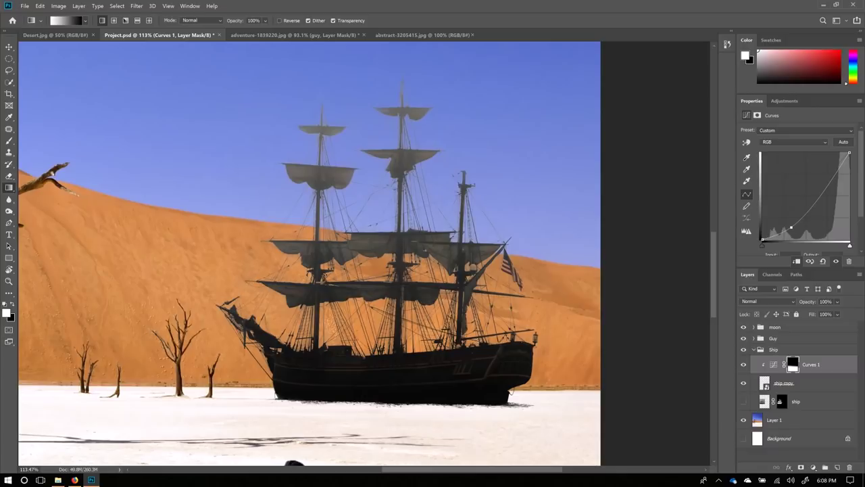
{"action": "left_click", "coordinate": [792, 365], "text": "shift"}
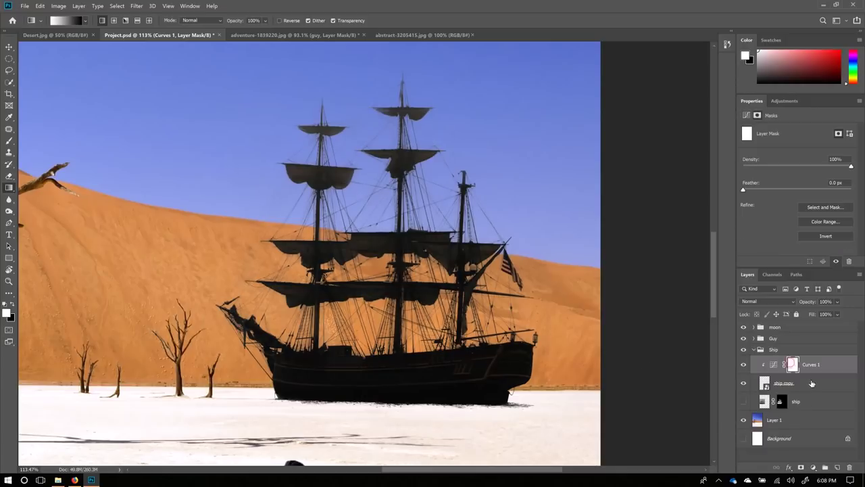
{"action": "left_click_drag", "start_coordinate": [393, 402], "coordinate": [390, 233]}
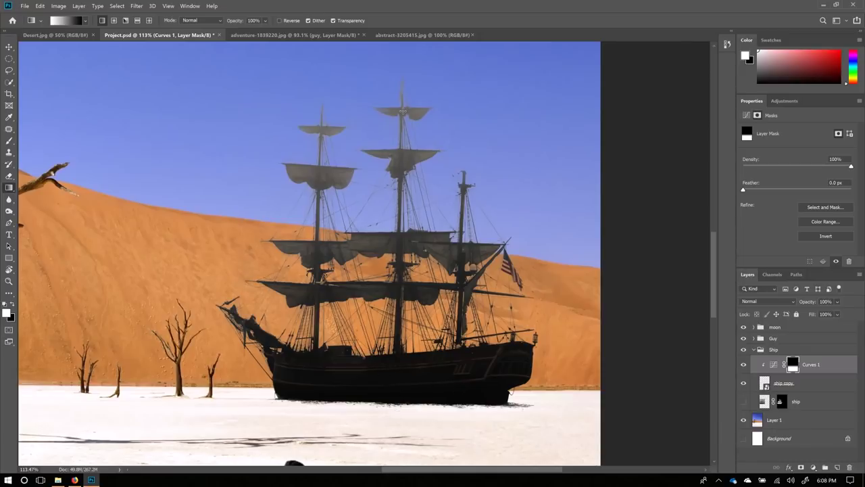
- Draw a white-to-black gradient on the Curves layer mask from the ship's mast tops down to just below the hull
{"action": "left_click_drag", "start_coordinate": [401, 85], "coordinate": [394, 409]}
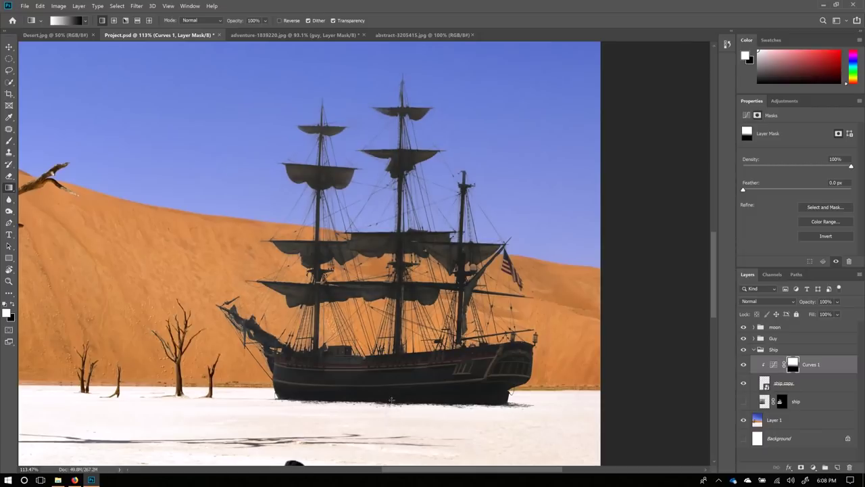
{"action": "left_click_drag", "start_coordinate": [402, 71], "coordinate": [396, 405]}
{"action": "scroll", "coordinate": [432, 276], "scroll_direction": "down", "scroll_amount": 5}
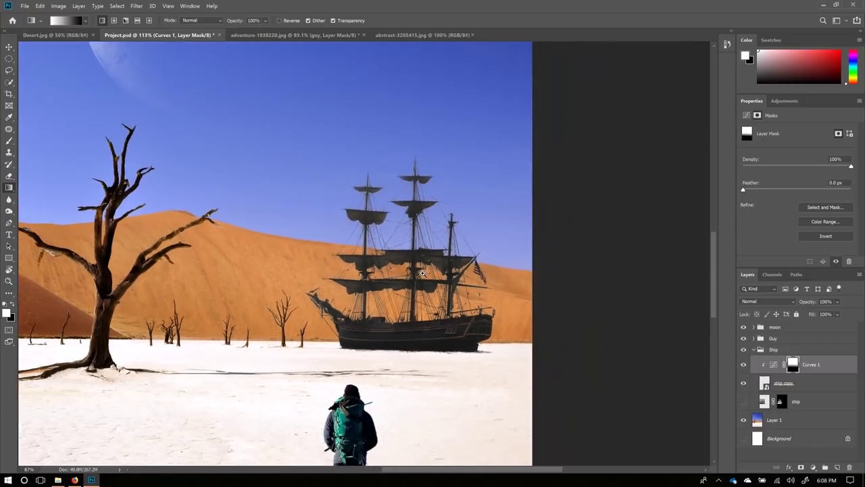
{"action": "left_click_drag", "start_coordinate": [416, 160], "coordinate": [409, 369]}
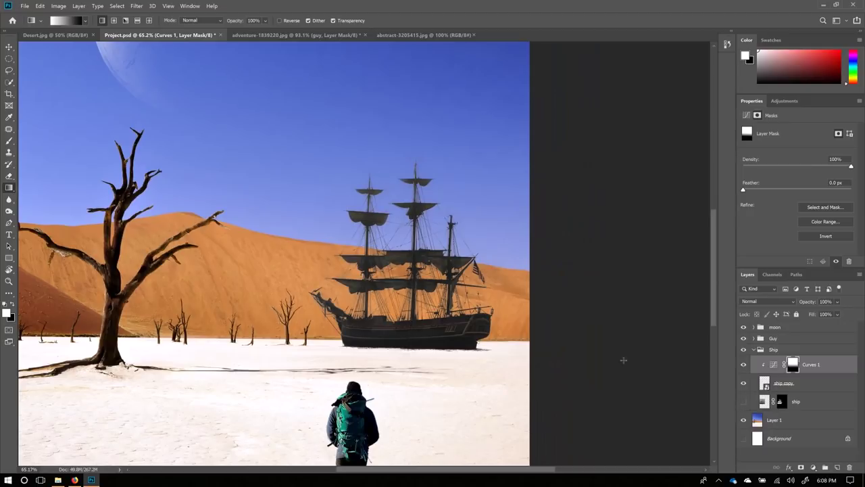
- Compare the ship with and without the Curves mask, and with the Curves layer hidden and shown
{"action": "left_click", "coordinate": [794, 366], "text": "shift"}
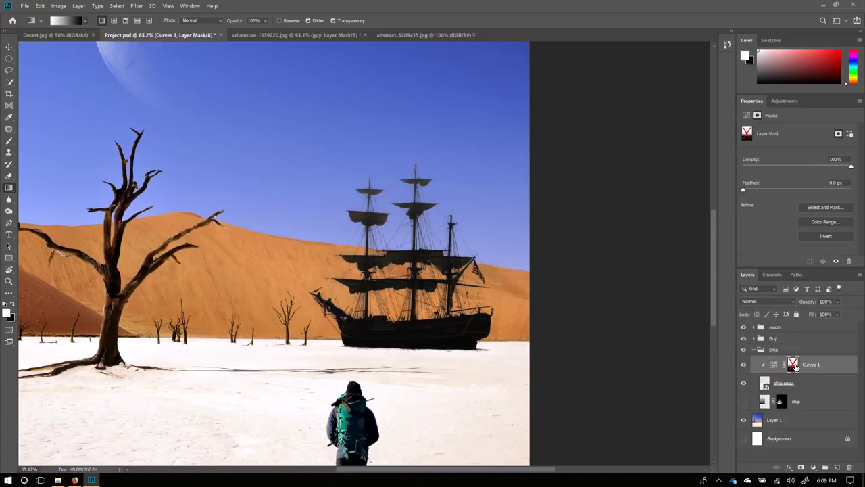
{"action": "left_click", "coordinate": [794, 366], "text": "shift"}
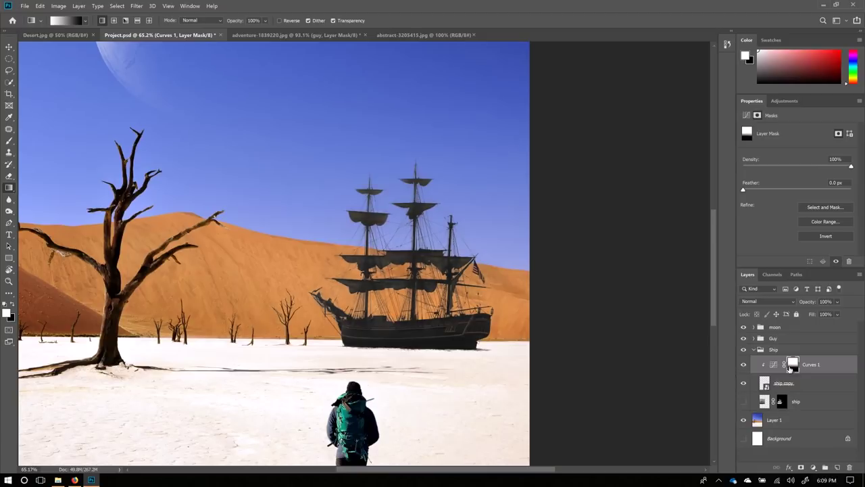
{"action": "left_click", "coordinate": [744, 365]}
{"action": "left_click", "coordinate": [744, 365]}
{"action": "left_click", "coordinate": [744, 365]}
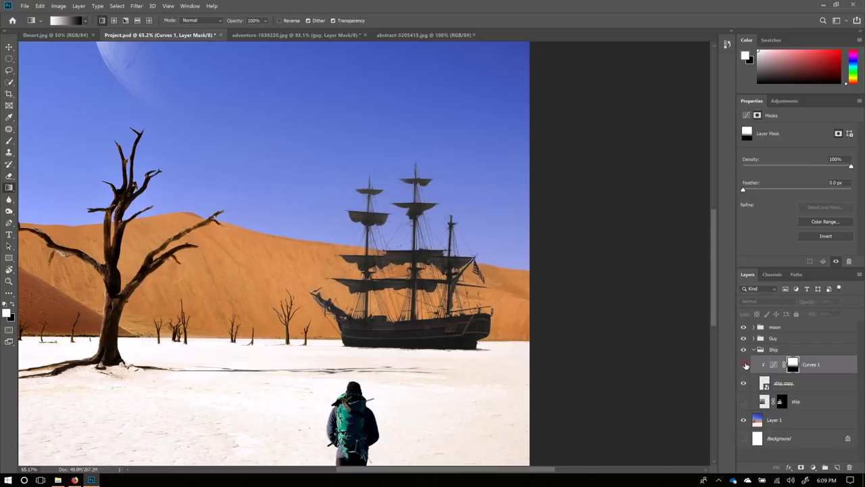
{"action": "left_click", "coordinate": [744, 365]}
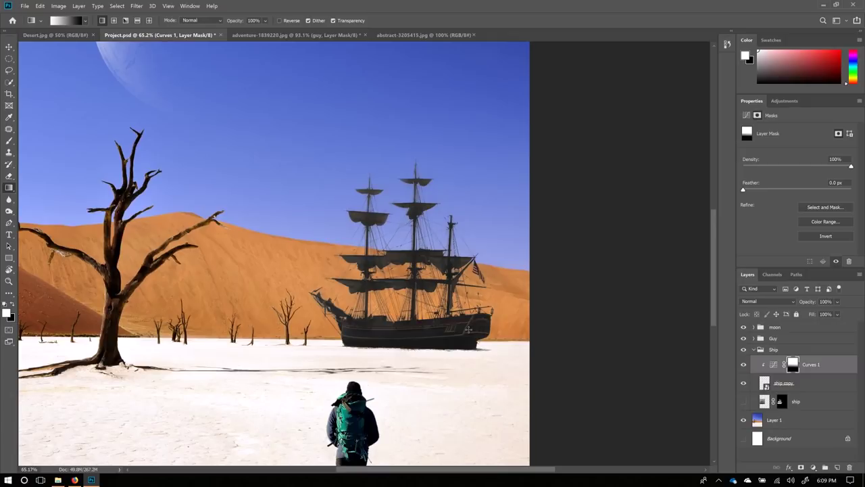
- Add a Hue/Saturation adjustment layer clipped to the ship, with Hue +1, Saturation +33 and Lightness -6
{"action": "left_click", "coordinate": [816, 468]}
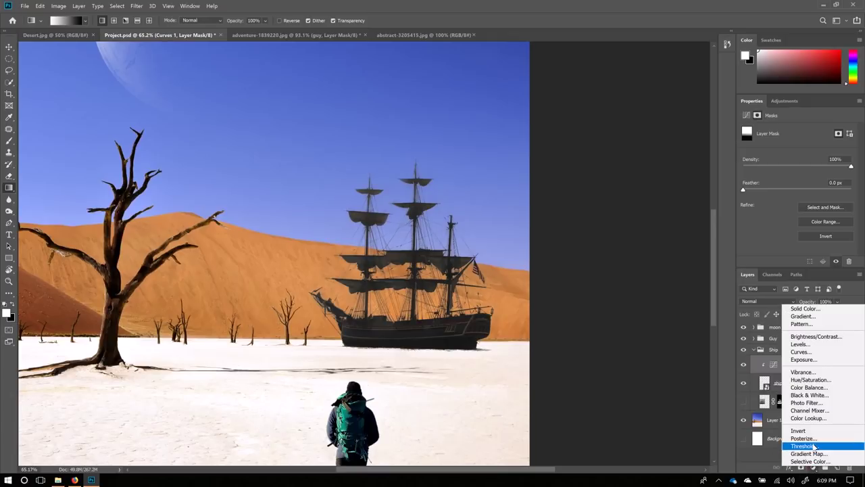
{"action": "left_click", "coordinate": [810, 379]}
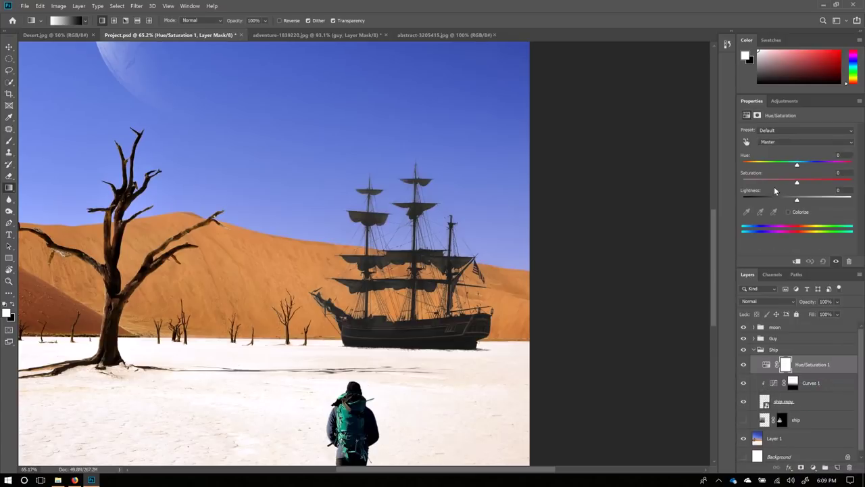
{"action": "left_click", "coordinate": [797, 264]}
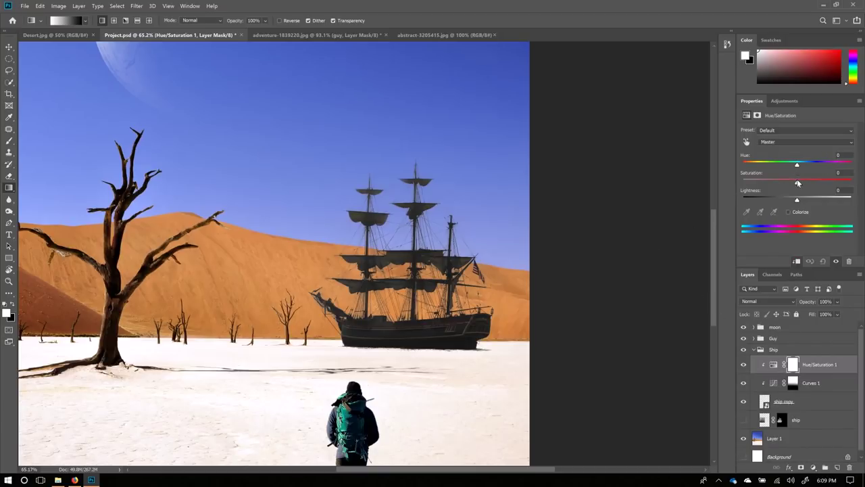
{"action": "mouse_move", "coordinate": [797, 166]}
{"action": "left_mouse_down"}
{"action": "mouse_move", "coordinate": [767, 165]}
{"action": "mouse_move", "coordinate": [799, 164]}
{"action": "left_mouse_up"}
{"action": "left_click_drag", "start_coordinate": [797, 200], "coordinate": [817, 184]}
- Add an Exposure adjustment layer clipped to the ship, with Exposure +0.39, Offset -0.0125 and Gamma Correction 1.21
{"action": "left_click", "coordinate": [813, 467]}
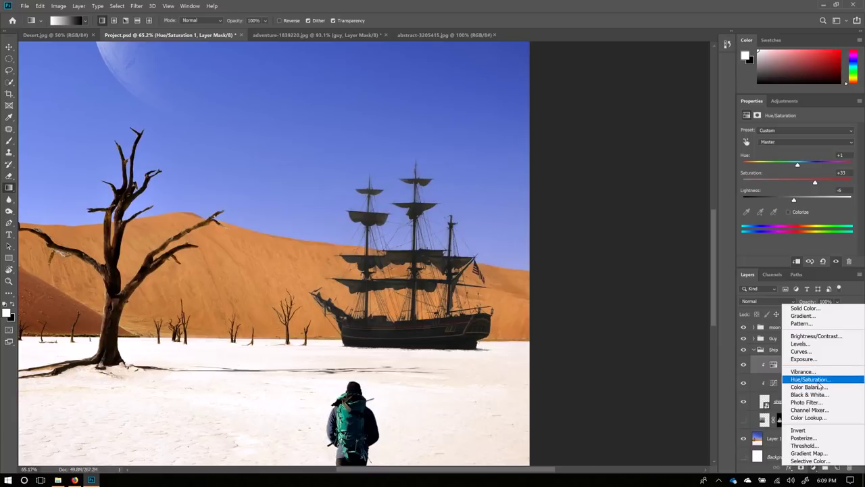
{"action": "left_click", "coordinate": [806, 362]}
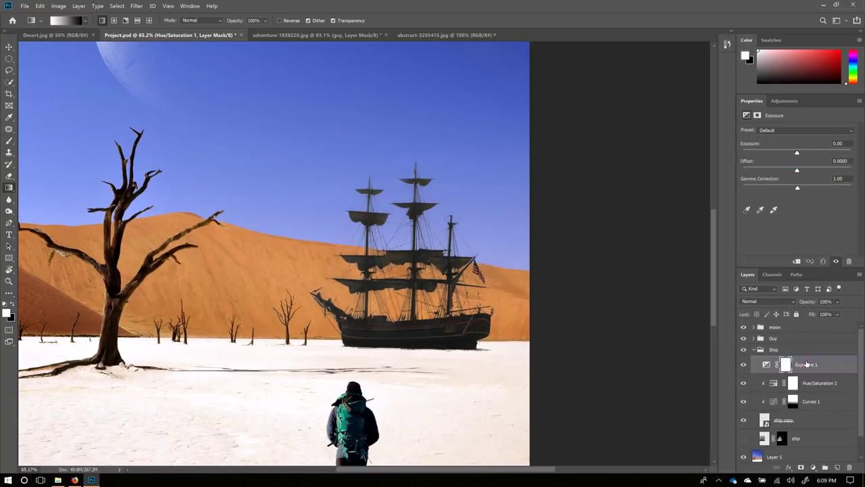
{"action": "left_click", "coordinate": [796, 261]}
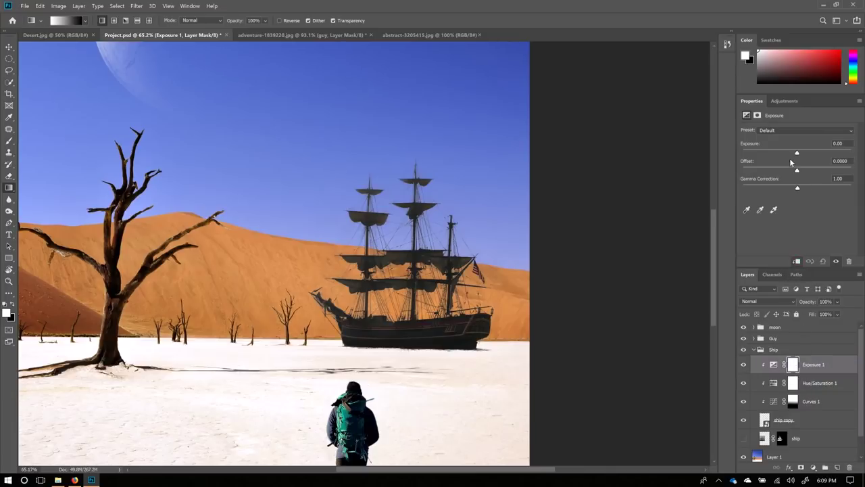
{"action": "left_click_drag", "start_coordinate": [798, 186], "coordinate": [791, 187]}
{"action": "left_click_drag", "start_coordinate": [798, 152], "coordinate": [796, 172]}
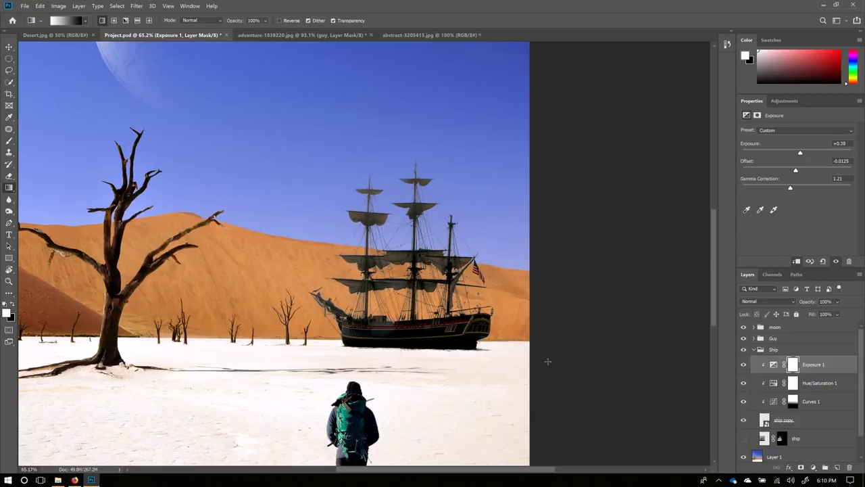
{"action": "key", "text": "ctrl+0"}
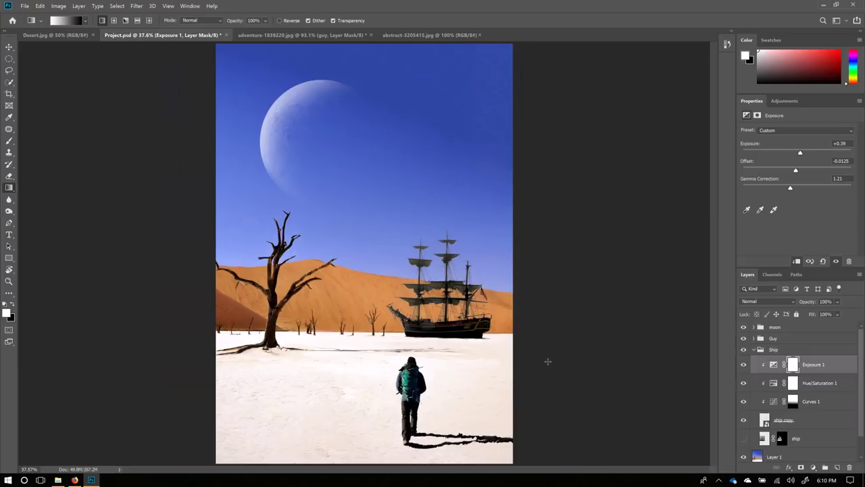